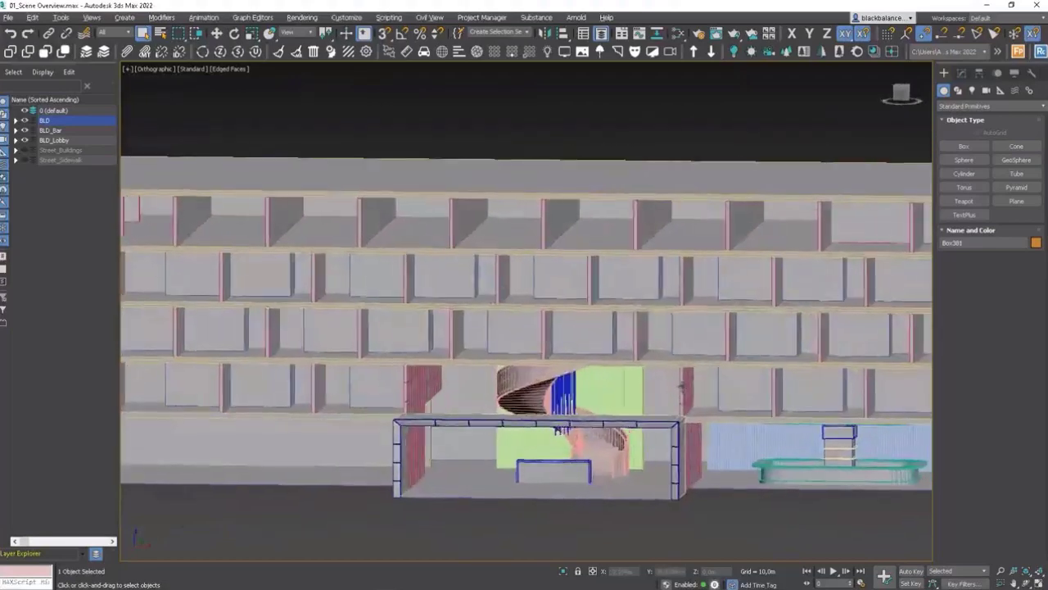
Step: Toggle the BLD_Lobby and BLD_Bar layers off and back on to inspect their contents
left_click(24, 140)
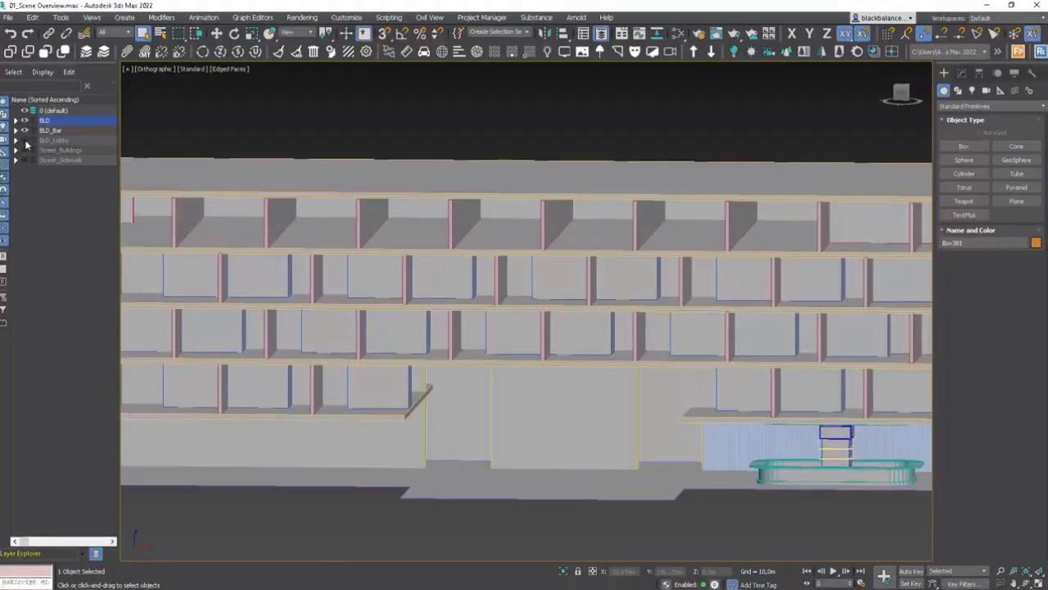
left_click(25, 140)
left_click(24, 131)
left_click(25, 131)
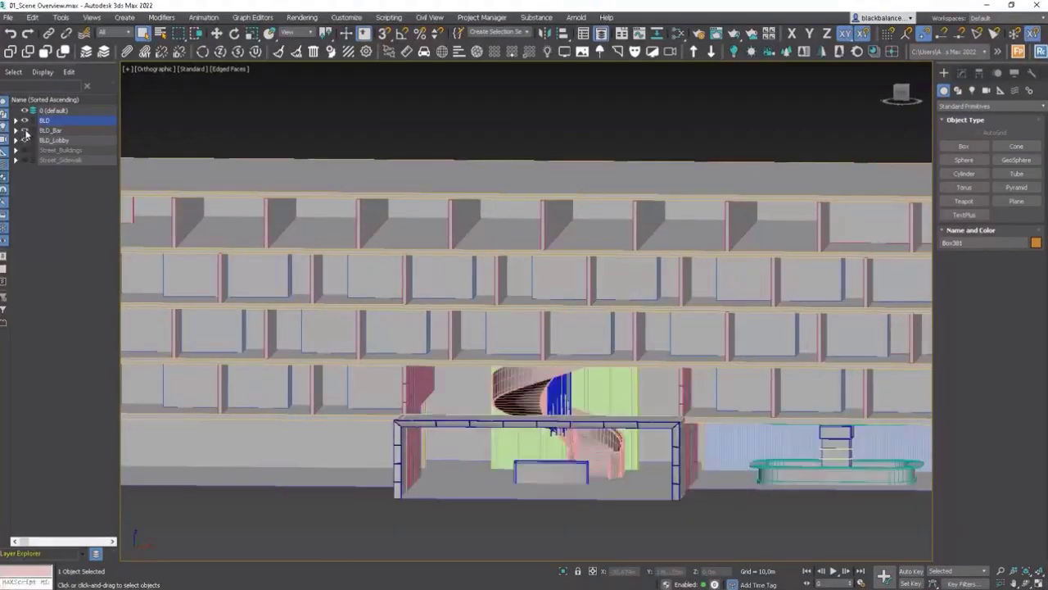
Step: Enable snapping and draw a line from the building's rear ground-floor corner to the front corner column
middle_click_drag(753, 422, 659, 368, "alt")
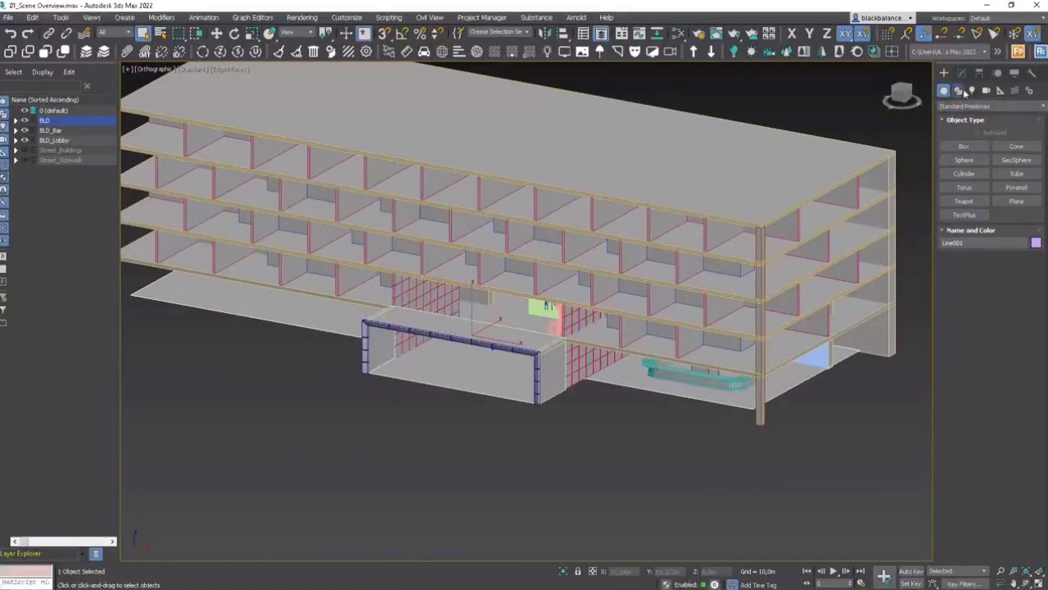
left_click(959, 91)
left_click(965, 160)
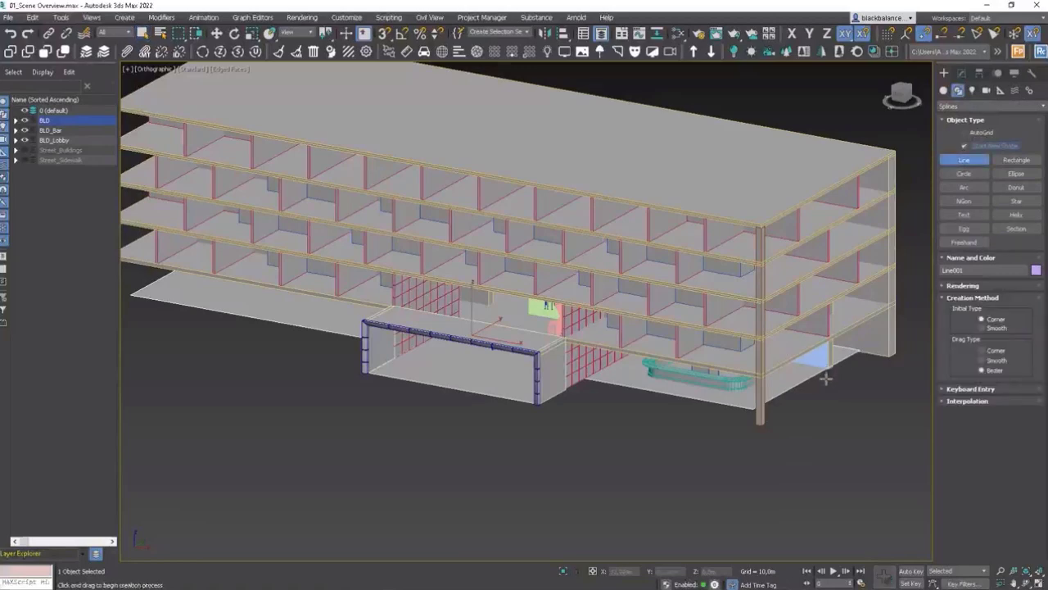
scroll(826, 373, "up", 6)
scroll(811, 361, "down", 3)
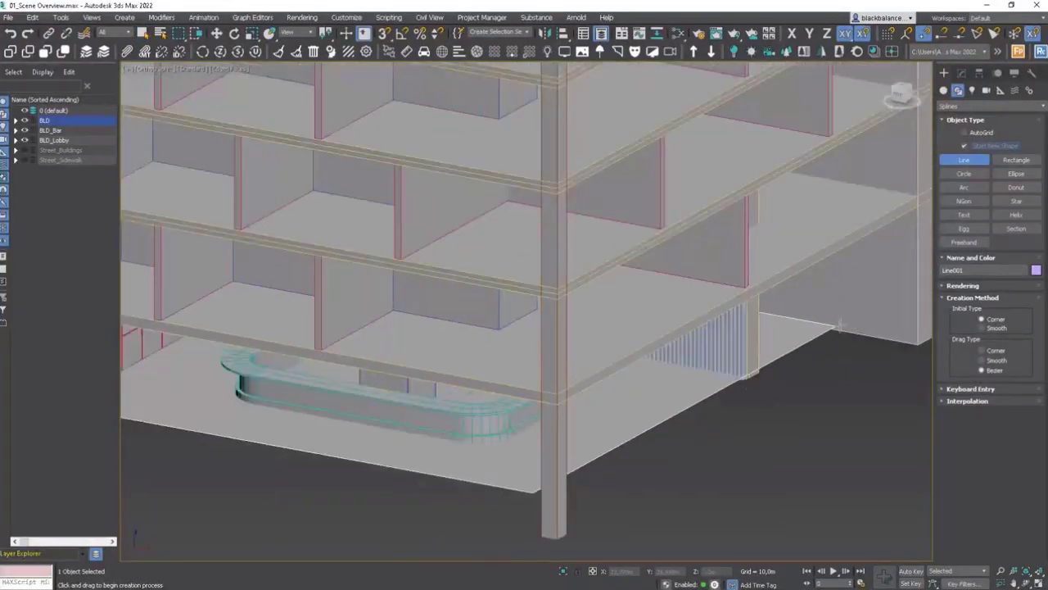
key("s")
left_click(835, 328)
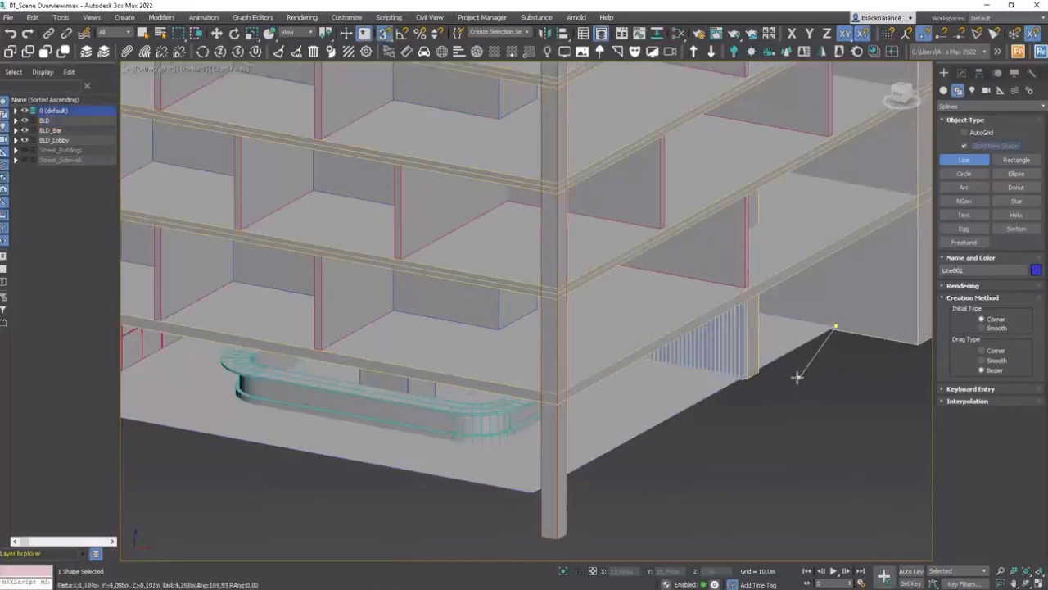
left_click(533, 492)
Step: Extend the line along the ground-floor slab edge to the building's left end and finish it
middle_click_drag(626, 467, 893, 426, "alt")
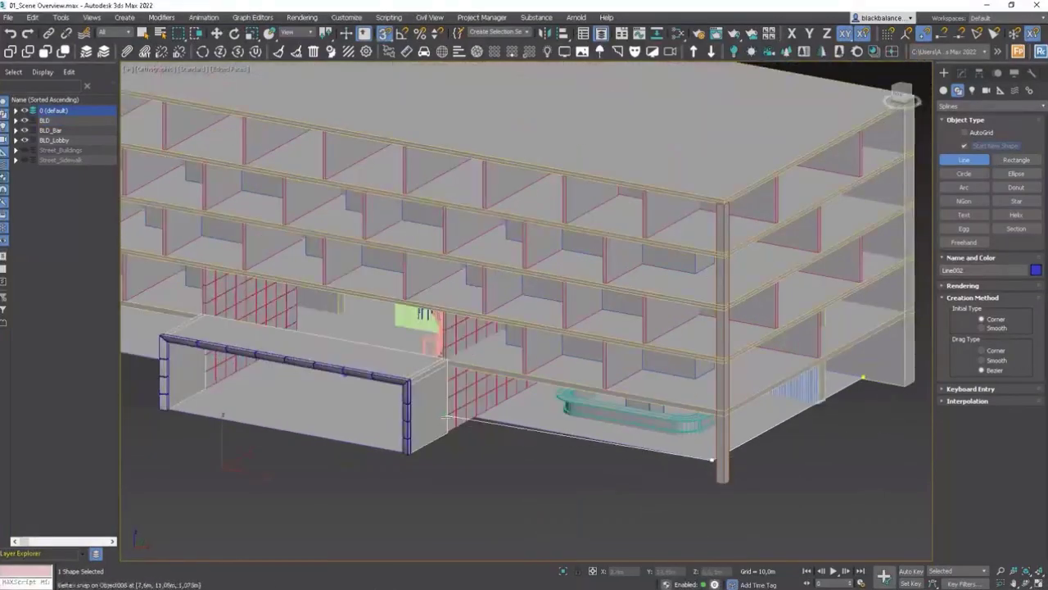
scroll(590, 442, "up", 4)
scroll(674, 410, "down", 8)
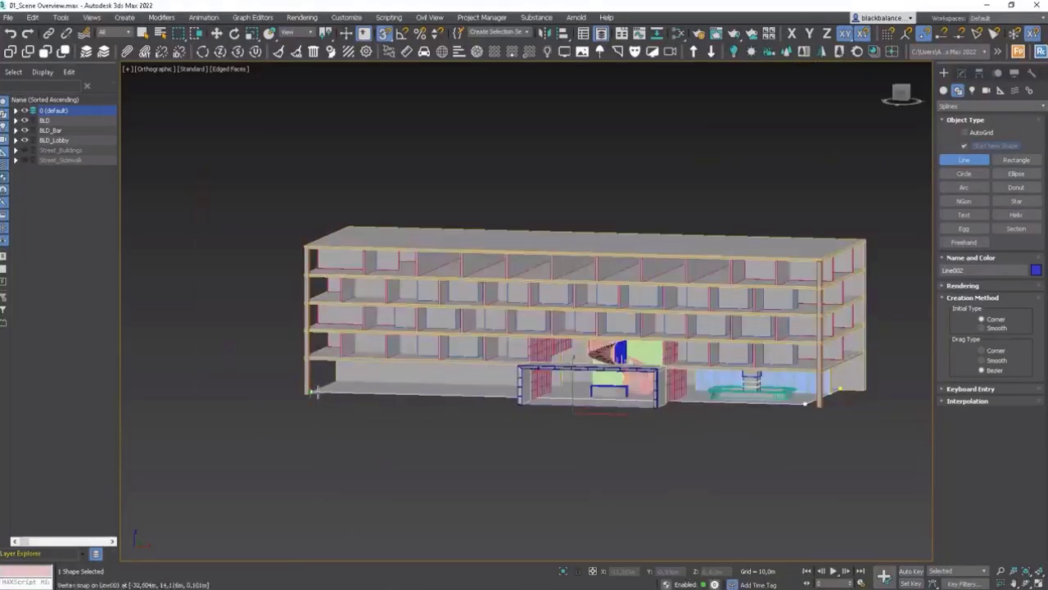
left_click(317, 392)
right_click(385, 413)
right_click(338, 402)
Step: Move the line's end vertex to snap onto the corner of the lobby wall
key("1")
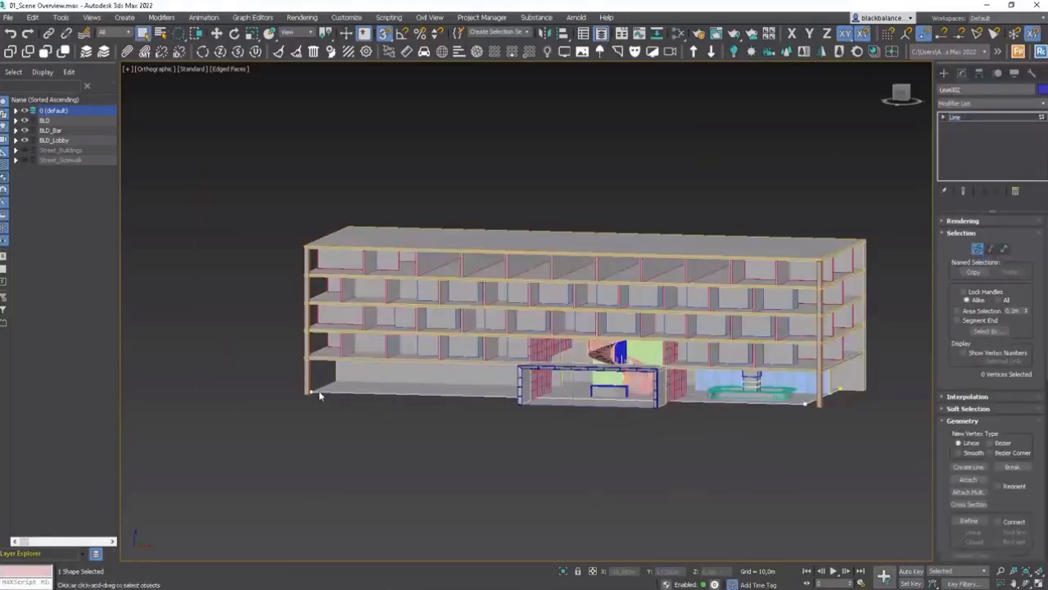
key("w")
left_click(316, 391)
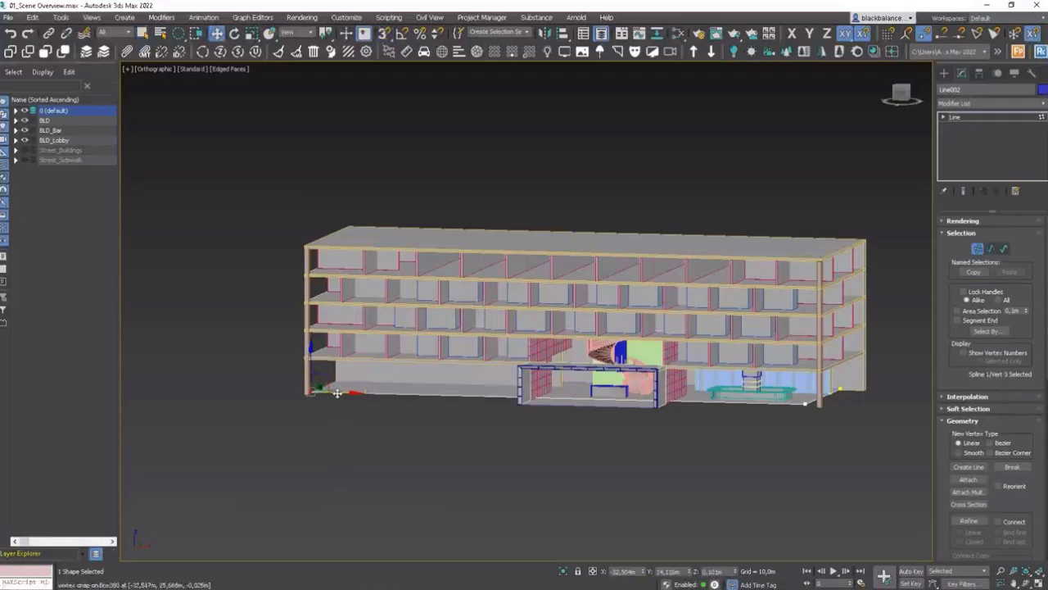
scroll(336, 393, "up", 10)
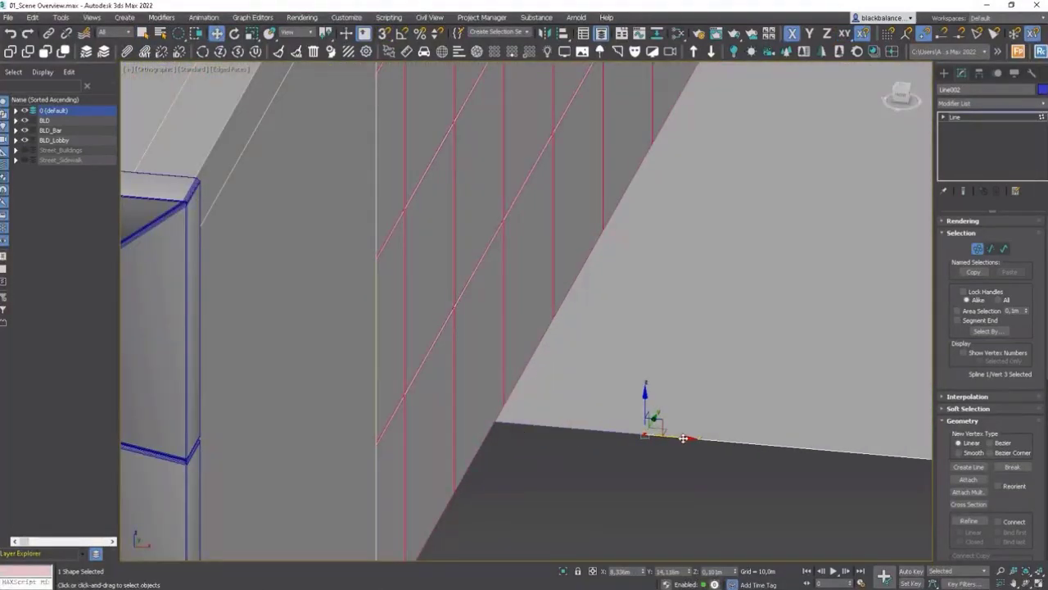
scroll(534, 419, "down", 8)
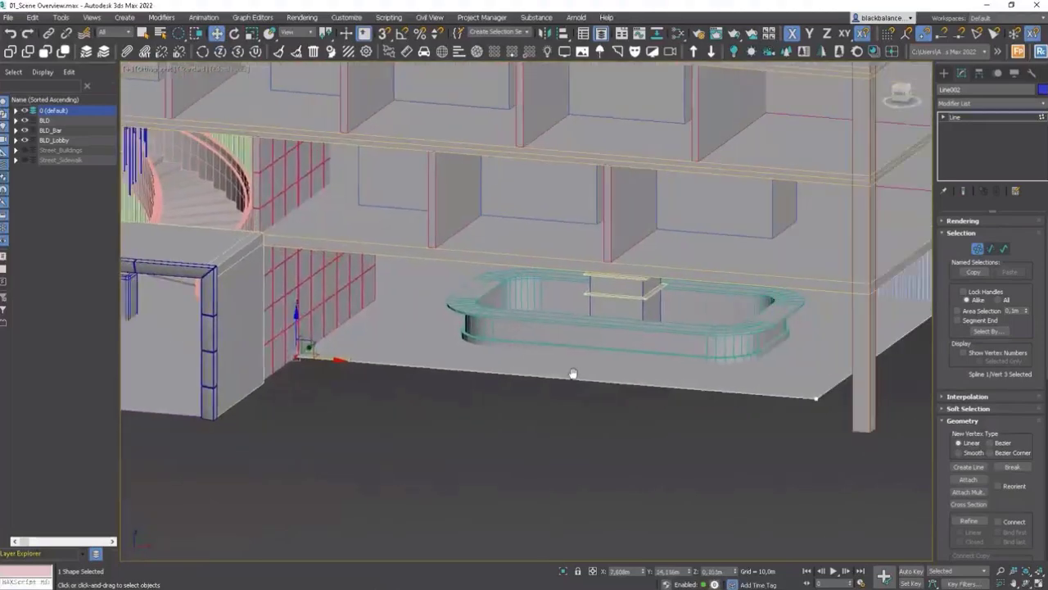
middle_click_drag(573, 374, 547, 371)
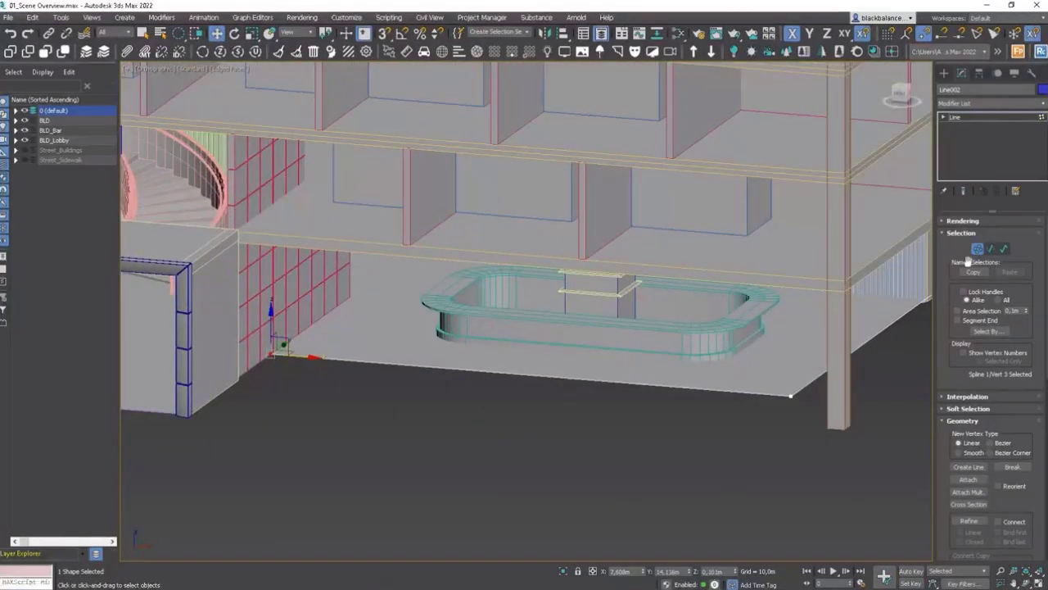
Step: Move the line's start vertex to snap onto the corner beside the bar's windows
middle_click_drag(854, 322, 531, 367, "alt")
left_click(788, 300)
scroll(789, 300, "up", 4)
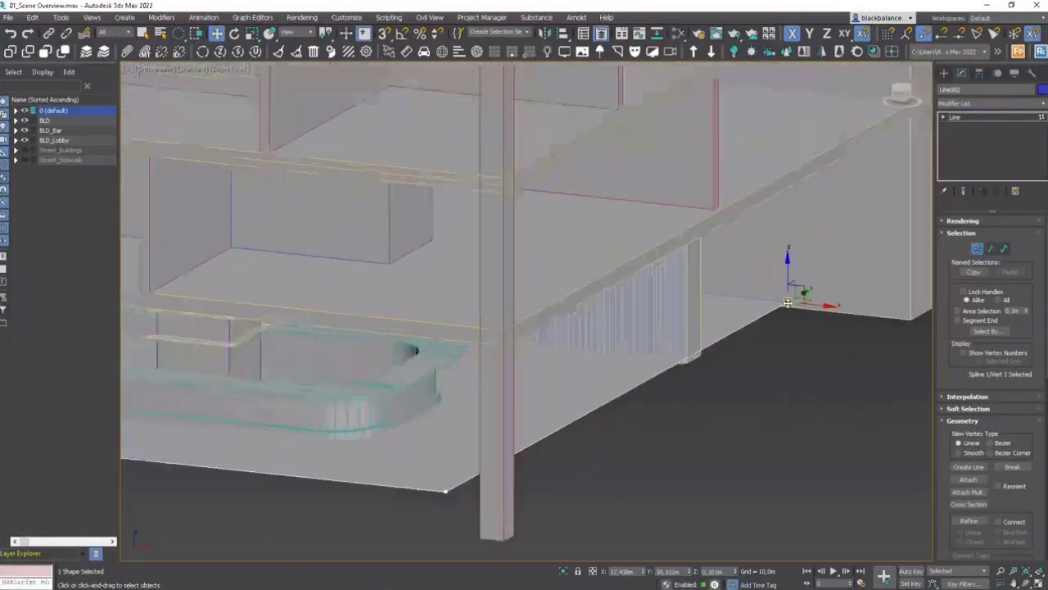
scroll(686, 380, "down", 3)
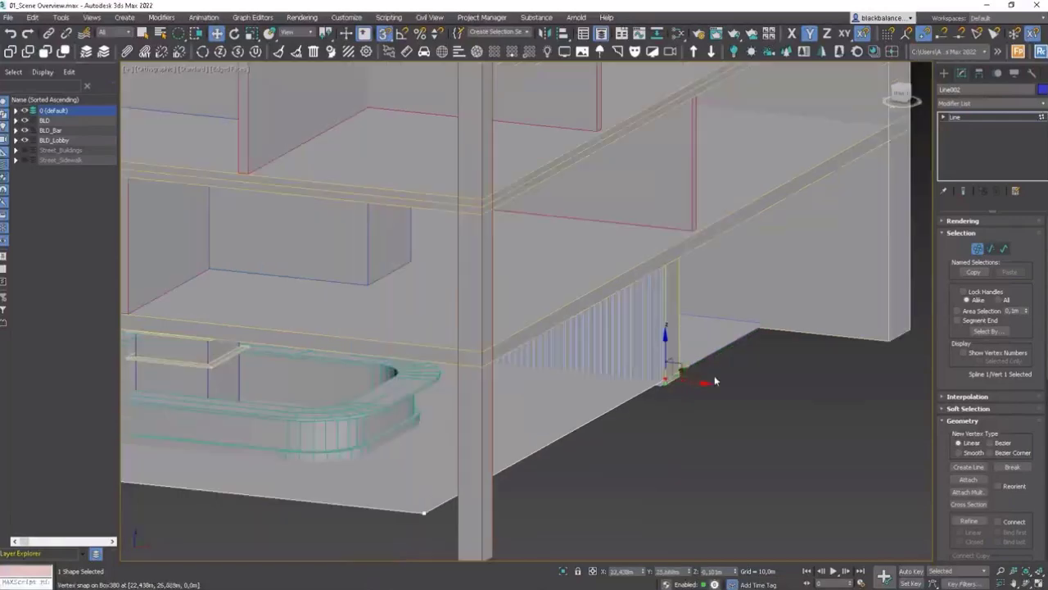
key("1")
scroll(588, 410, "down", 4)
middle_click_drag(588, 409, 616, 471)
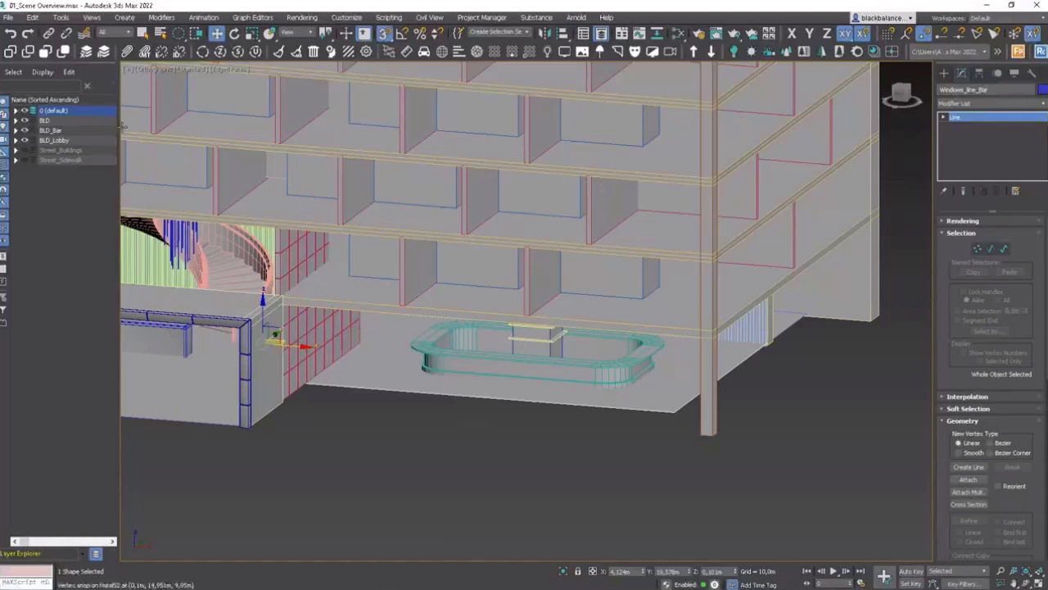
Step: Create a new layer named BLD_Windows holding the Windows_line_Bar line and expand it
left_click_drag(119, 131, 175, 123)
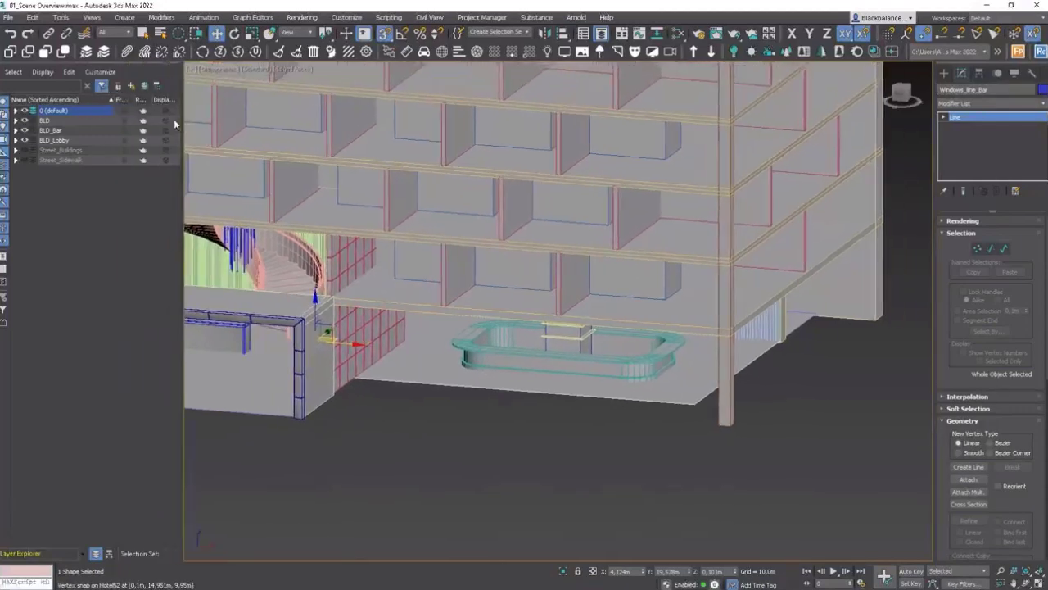
left_click(132, 87)
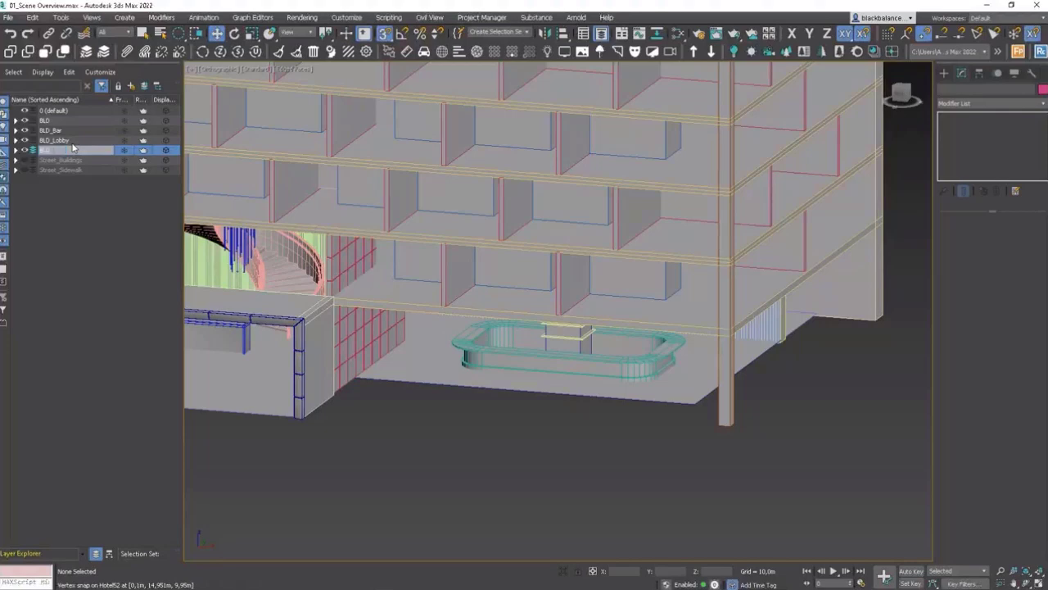
key("Return")
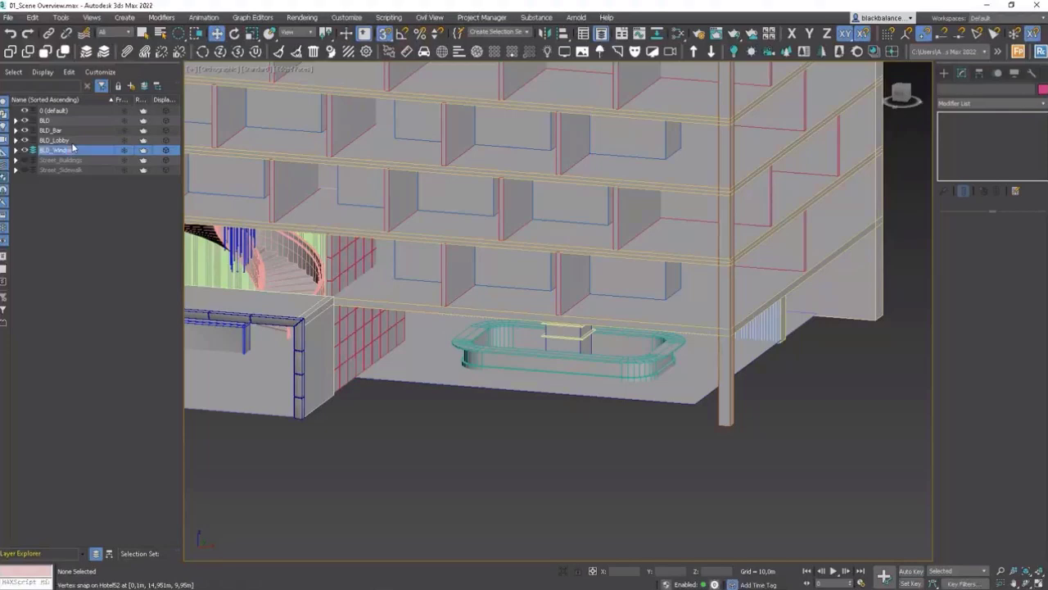
left_click(17, 150)
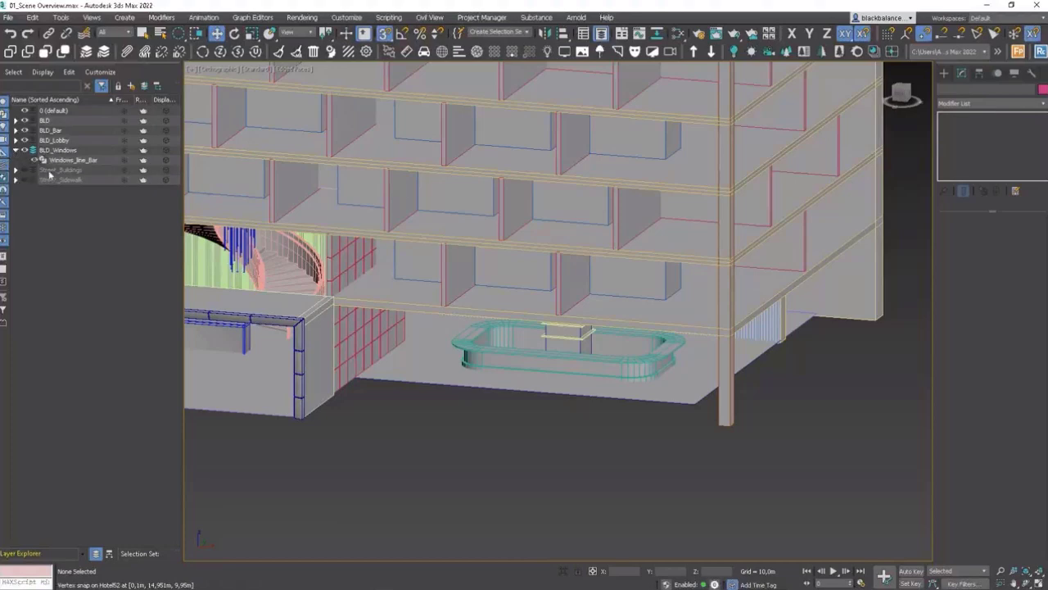
Step: Create a RailClone Pro object in the viewport in front of the building
left_click(944, 73)
left_click(944, 91)
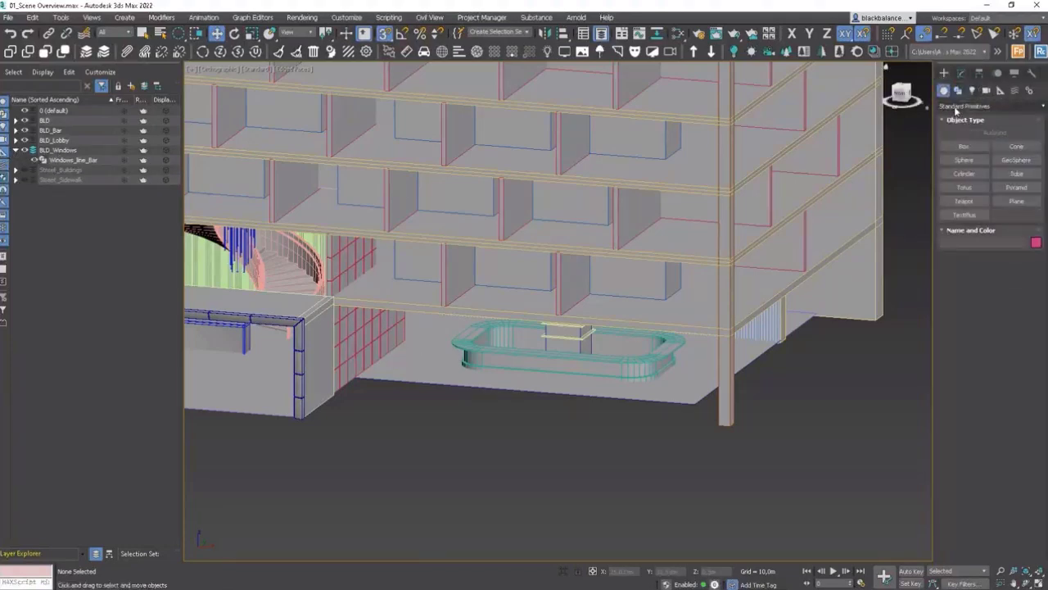
left_click(957, 107)
left_click(956, 246)
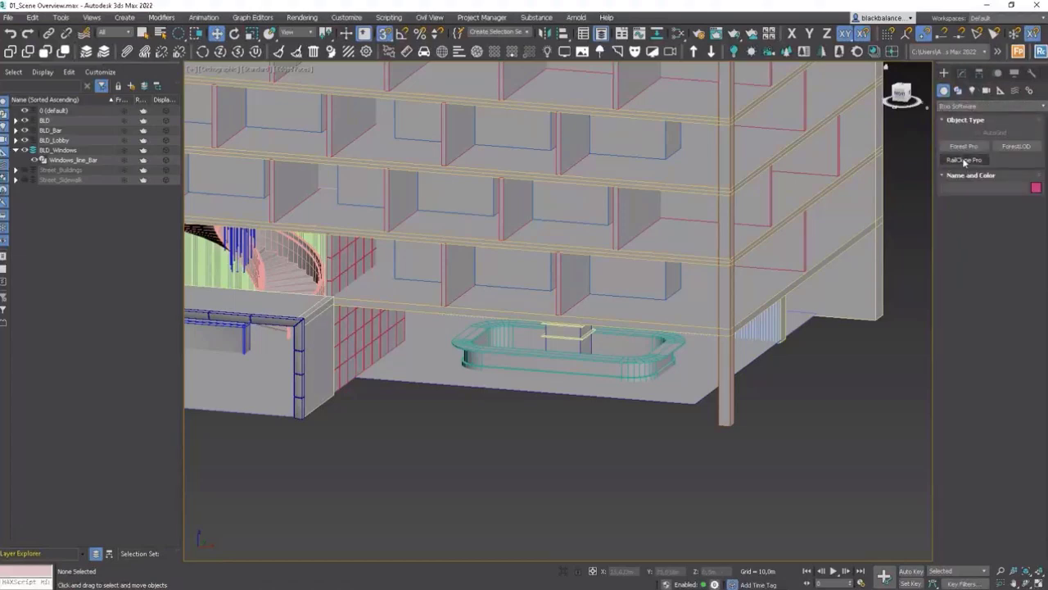
left_click(965, 161)
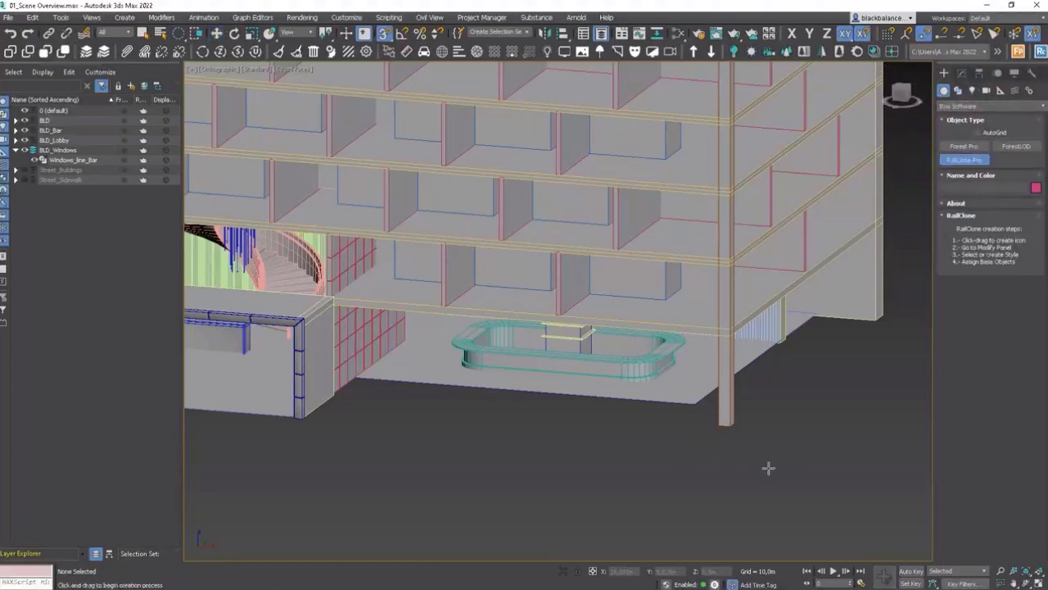
left_click_drag(817, 479, 836, 484)
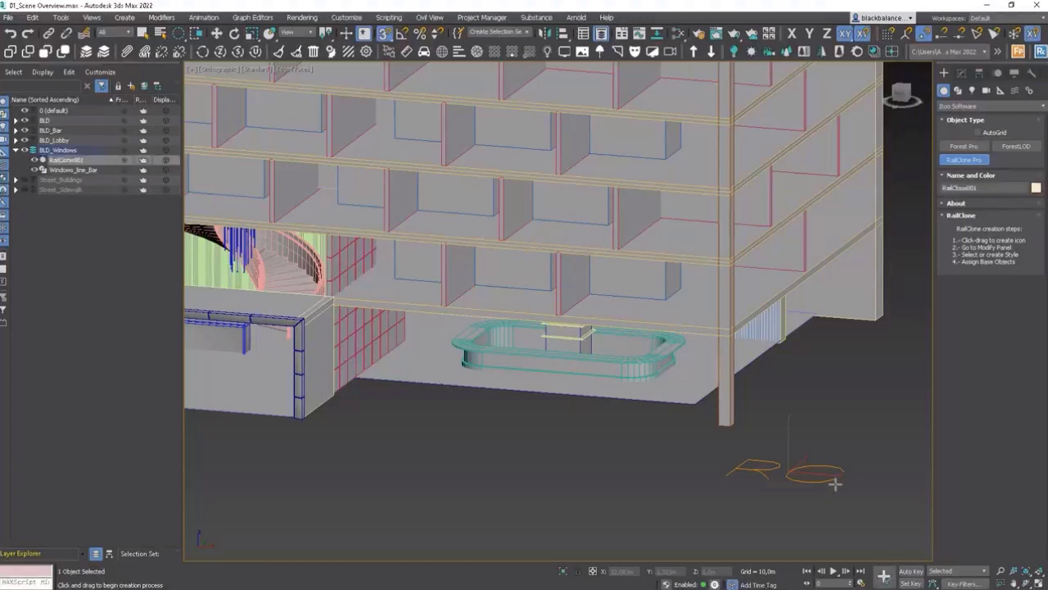
middle_click_drag(807, 443, 747, 361)
Step: Open the RailClone style library and browse to Architecture > Exterior > Facade > Curtain wall
left_click(961, 73)
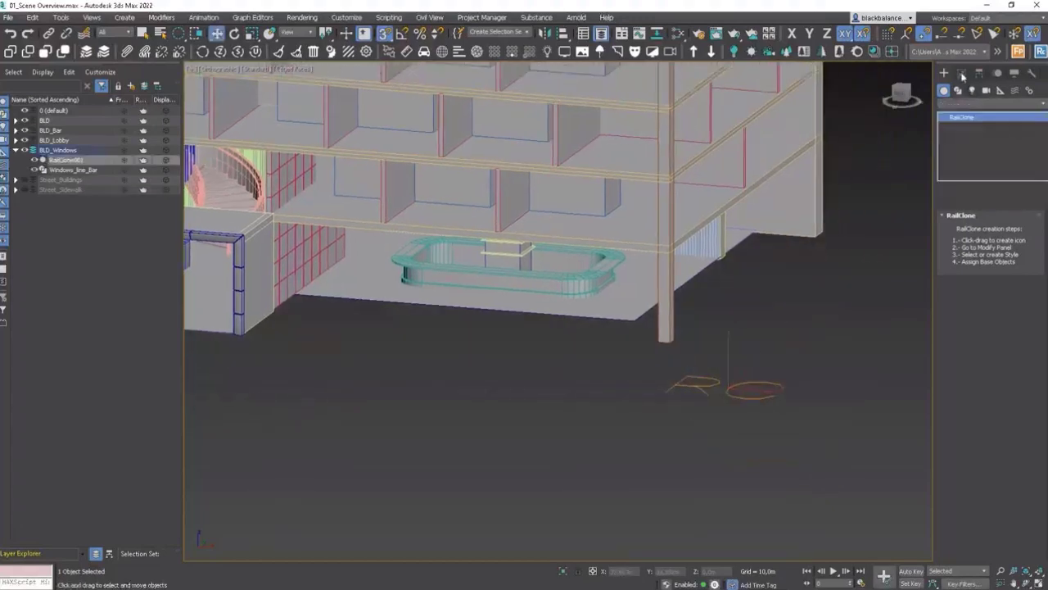
left_click(971, 322)
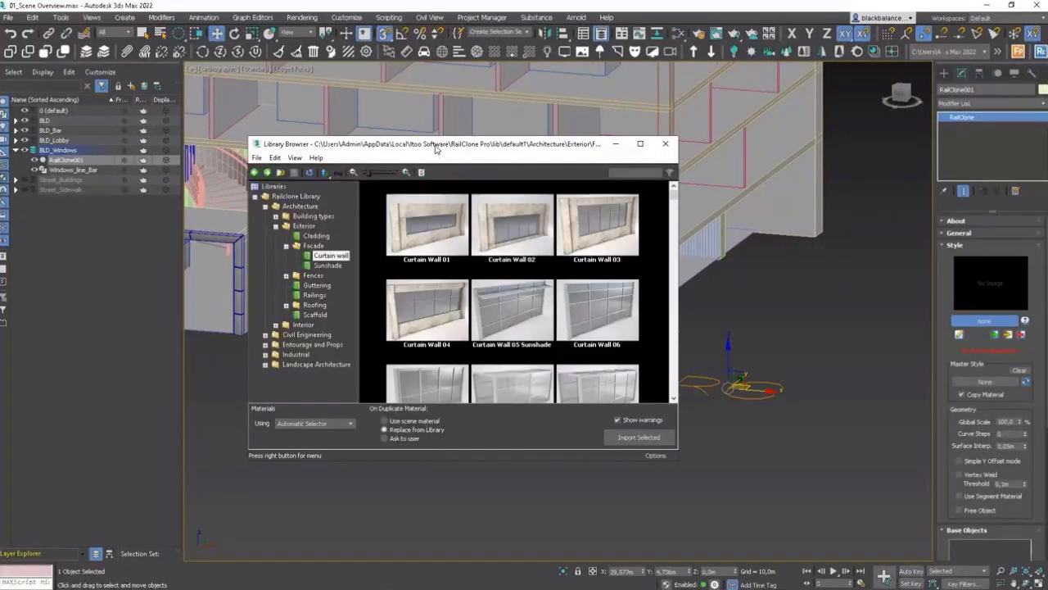
left_click(276, 226)
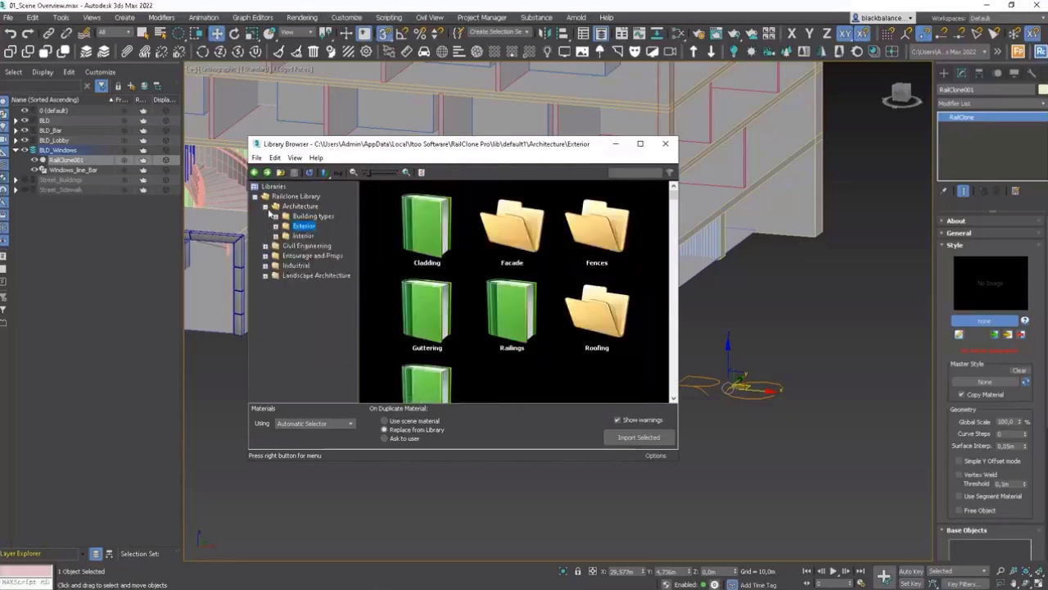
left_click(265, 206)
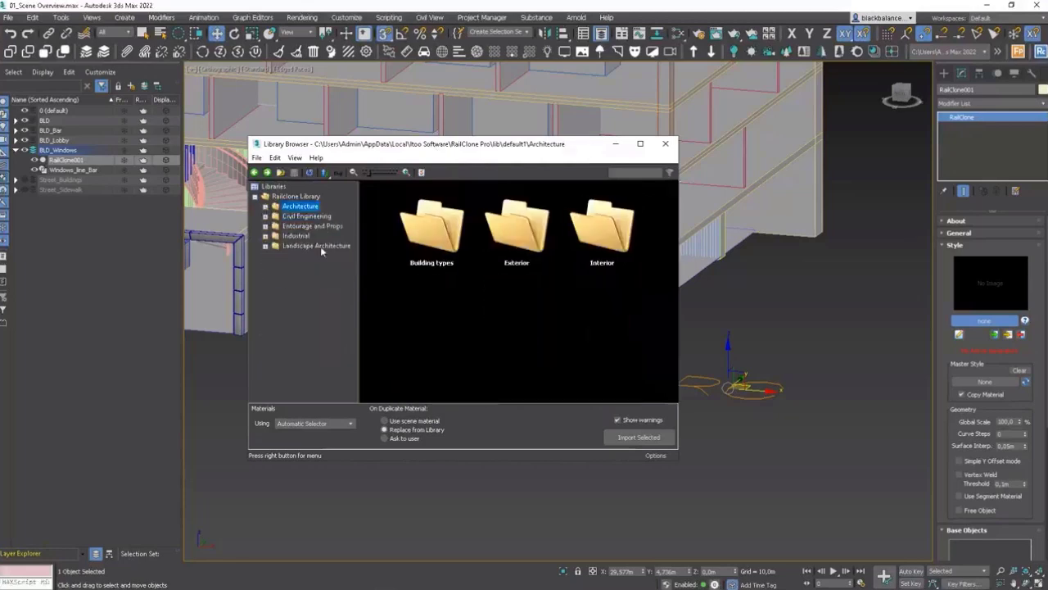
left_click(275, 215)
left_click(276, 216)
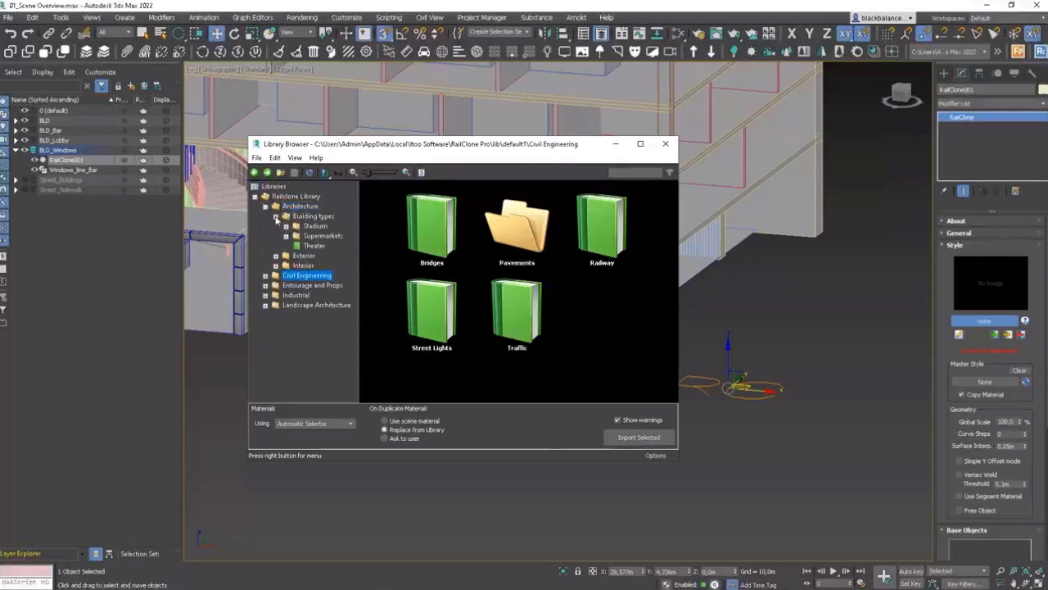
left_click(276, 216)
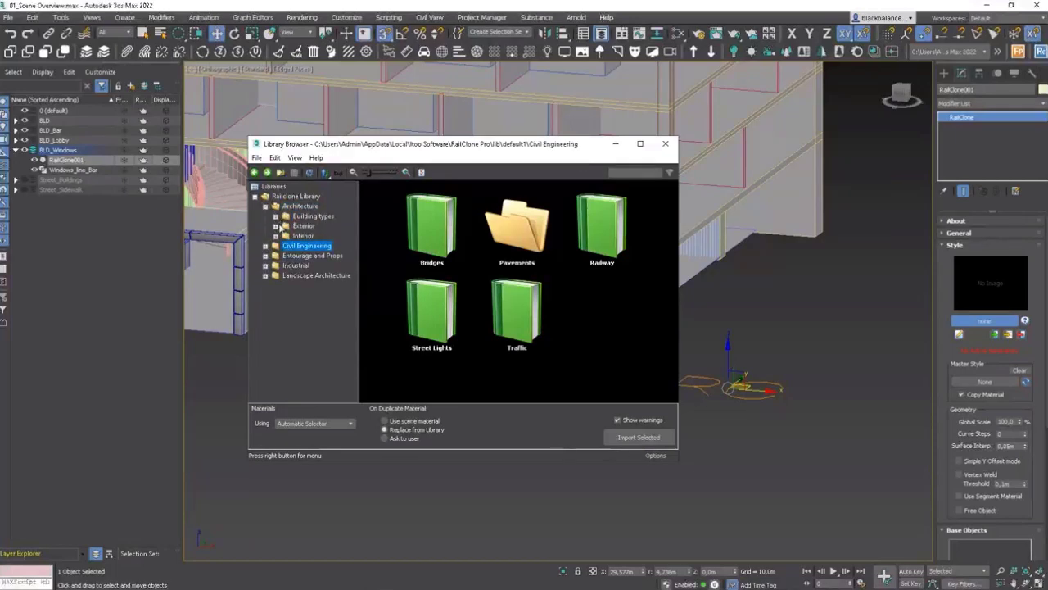
left_click(276, 226)
left_click(286, 246)
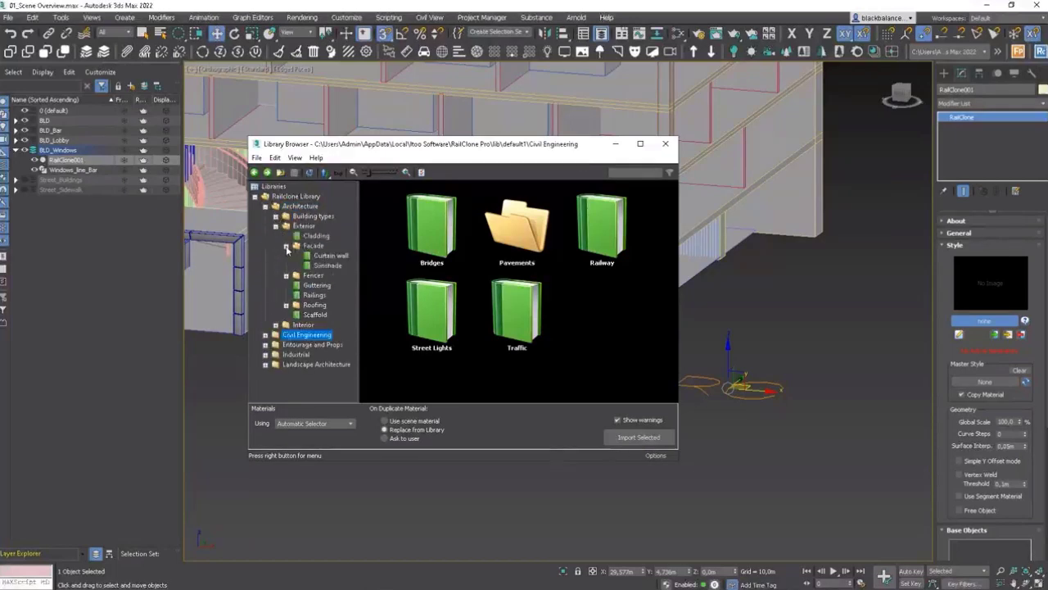
left_click(330, 256)
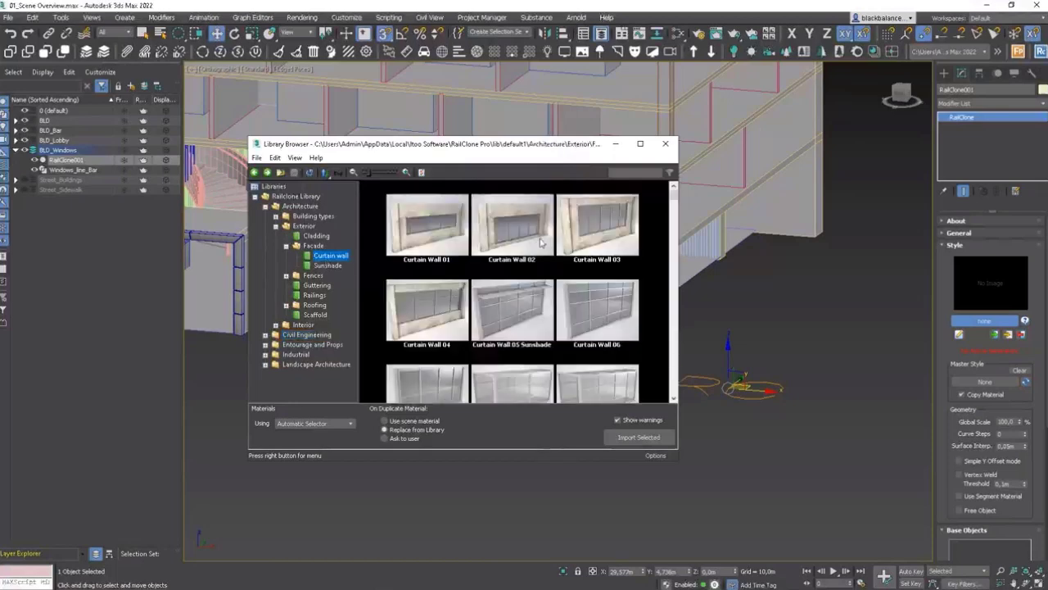
Step: Import the Curtain Wall 06 style into the RailClone object, rescaling it to the system units
scroll(547, 229, "down", 2)
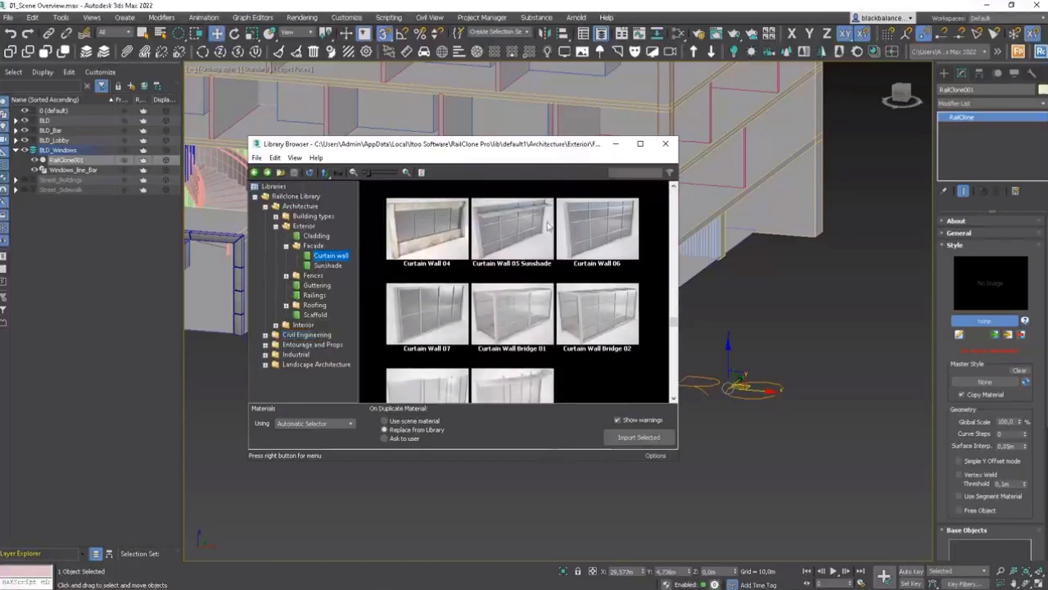
scroll(547, 229, "down", 1)
scroll(552, 238, "up", 1)
left_click(616, 233)
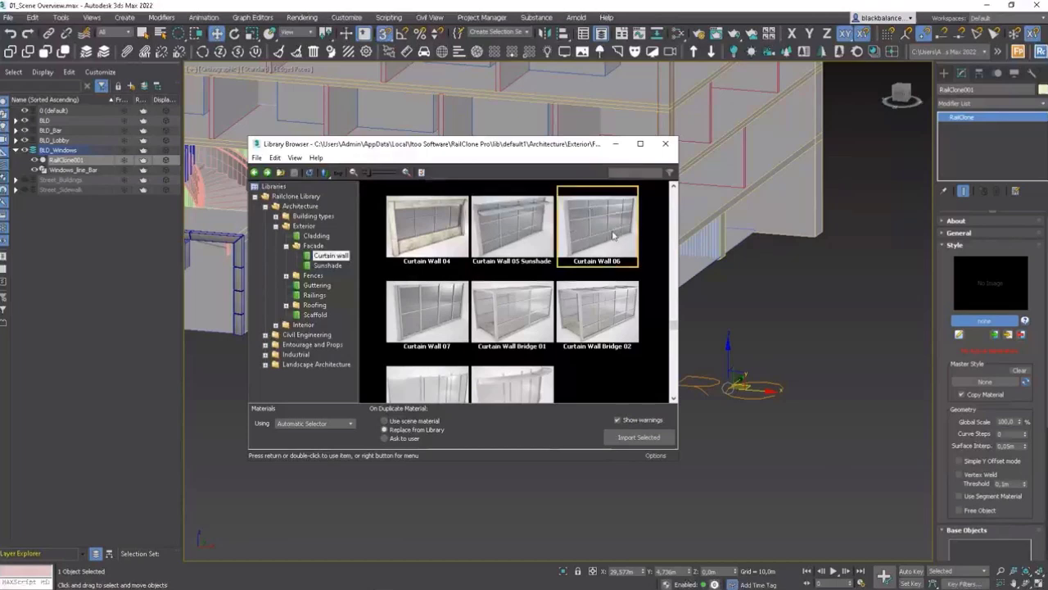
left_click(638, 436)
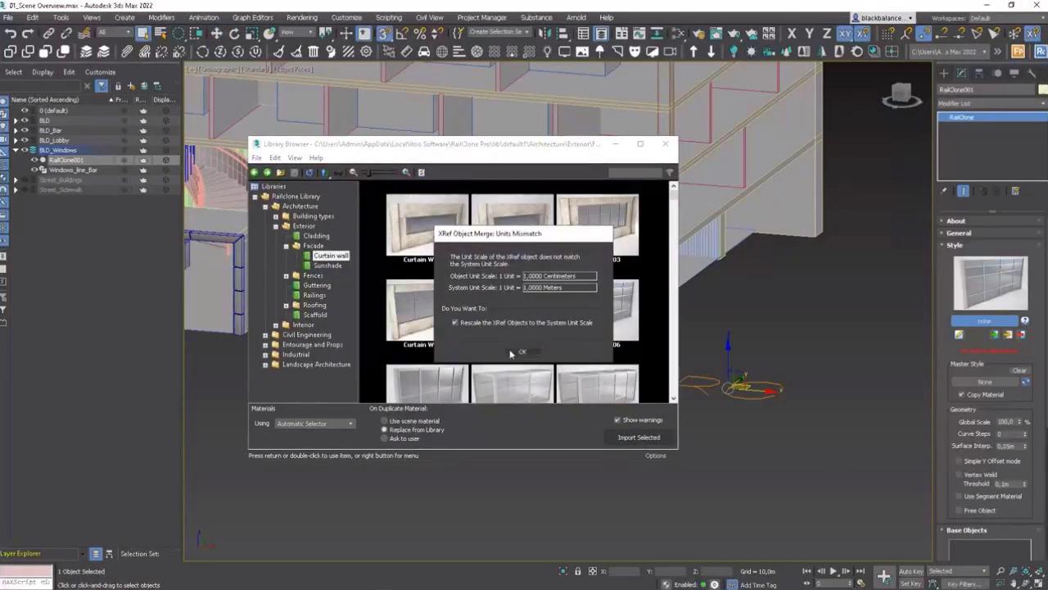
left_click(518, 352)
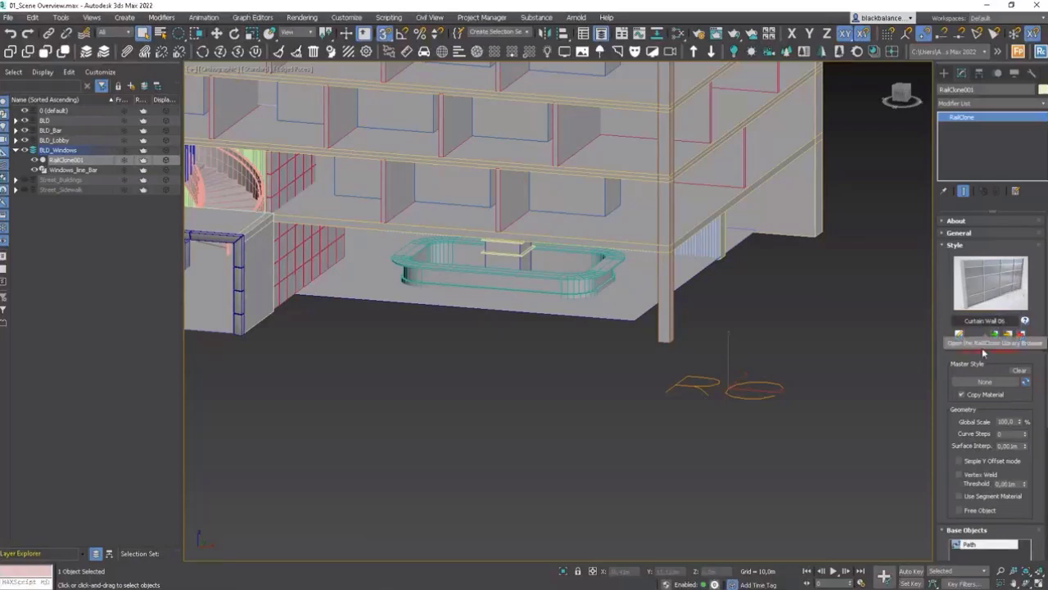
Step: Assign the Windows_line_Bar line as the RailClone's path spline
scroll(1007, 385, "down", 3)
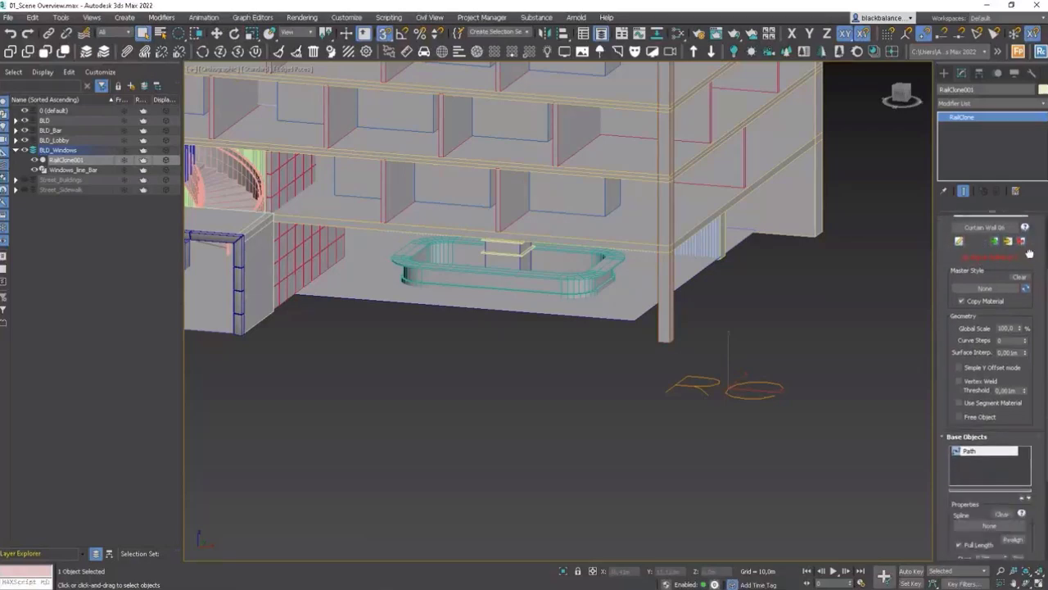
left_click(989, 487)
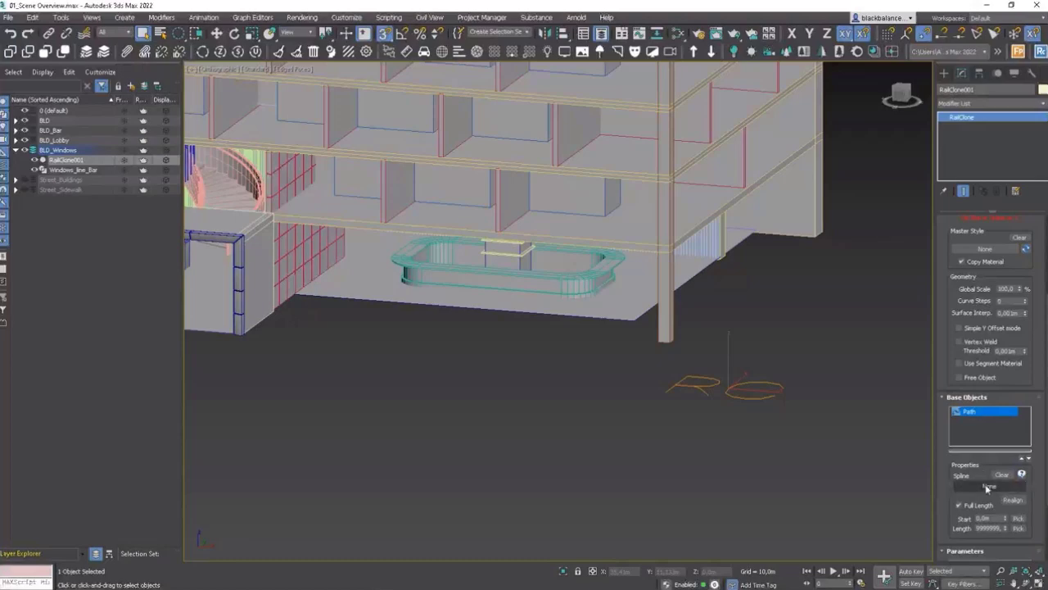
left_click(600, 316)
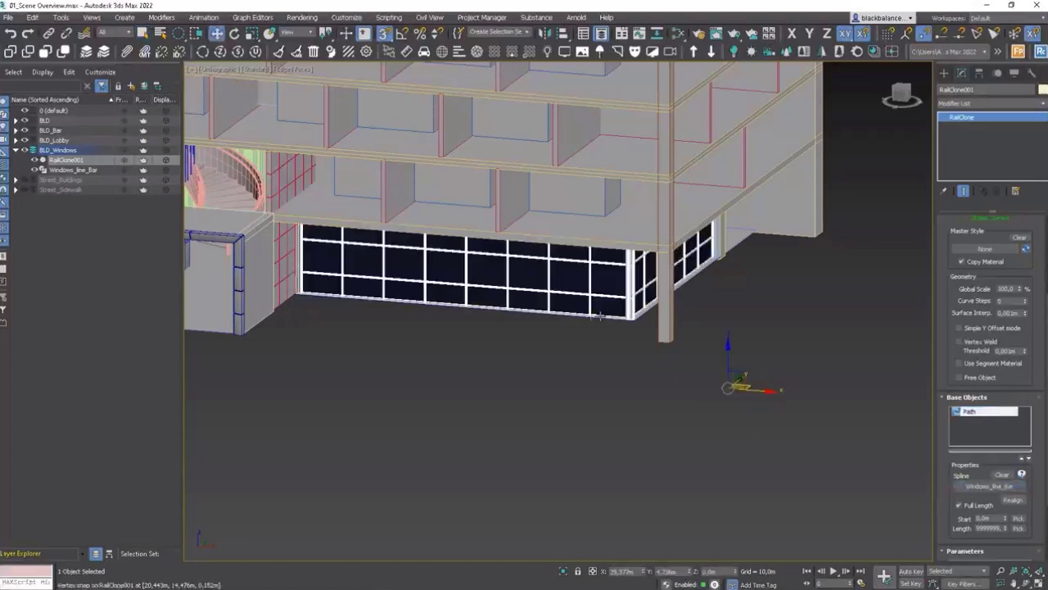
Step: Draw a new line from the building's corner column along the other ground-floor facade of the bar
mouse_move(631, 330)
middle_mouse_down()
mouse_move(643, 366)
mouse_move(606, 332)
mouse_move(624, 335)
middle_mouse_up()
middle_click_drag(613, 290, 693, 353)
scroll(512, 369, "up", 2)
scroll(513, 369, "up", 2)
key("F4")
key("ctrl+d")
scroll(693, 353, "down", 4)
middle_click_drag(307, 365, 524, 361)
left_click(945, 73)
left_click(957, 90)
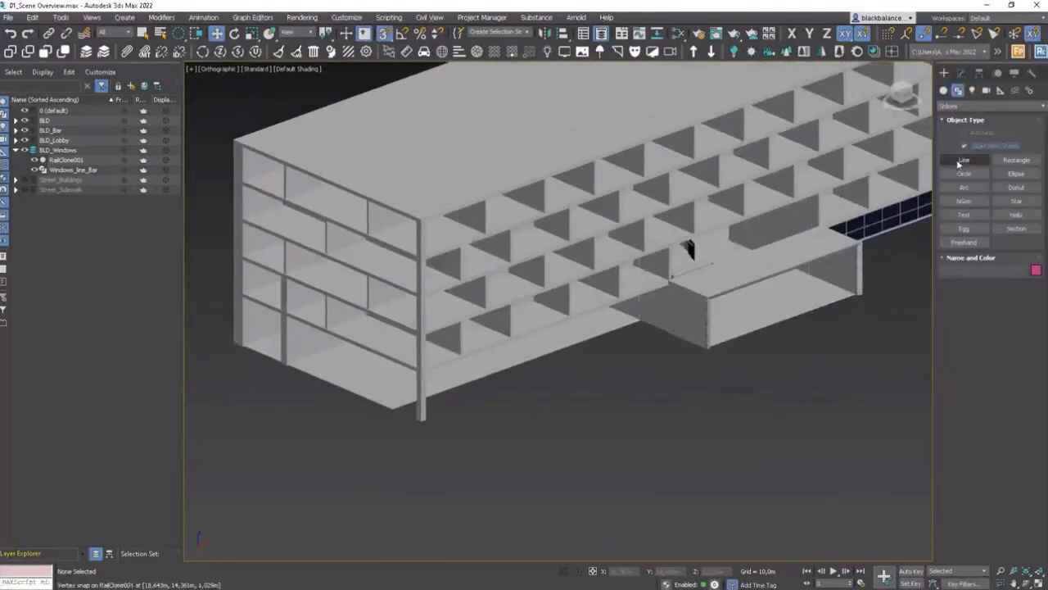
left_click(964, 159)
scroll(253, 351, "up", 5)
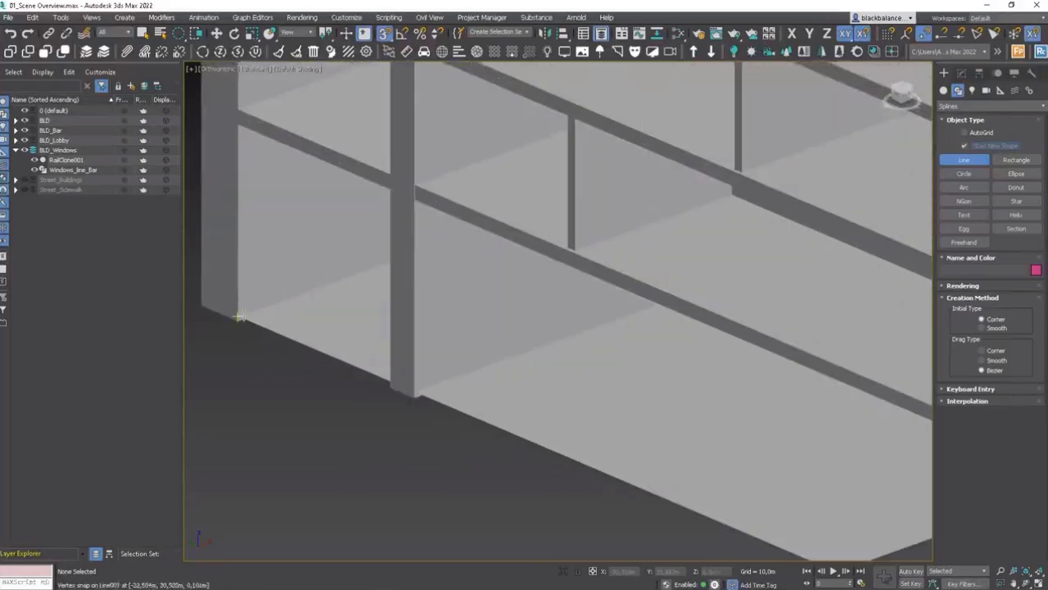
left_click(238, 316)
scroll(239, 316, "down", 5)
scroll(375, 417, "down", 3)
scroll(849, 290, "up", 5)
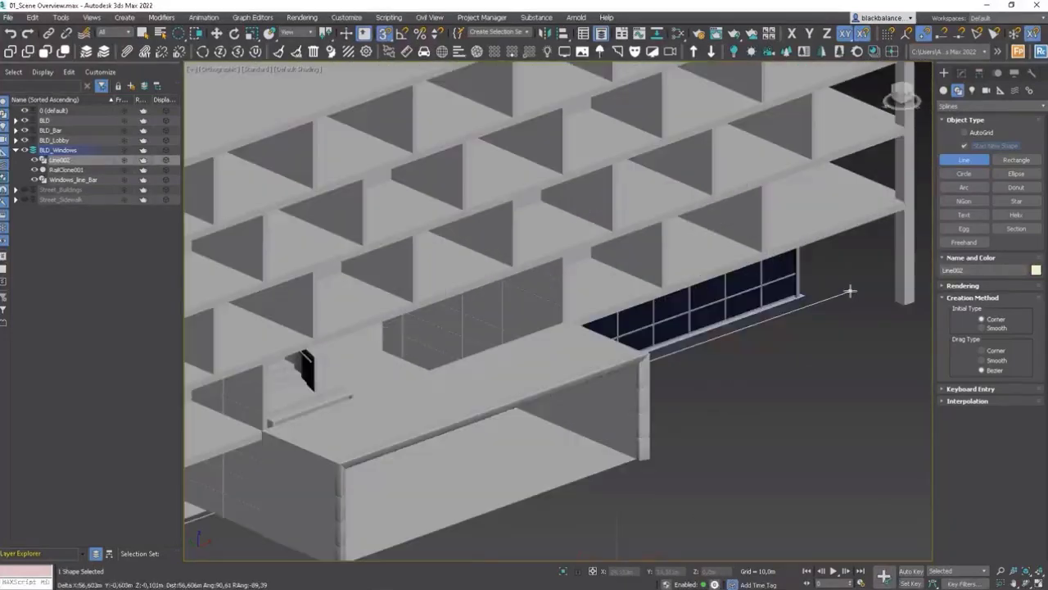
scroll(850, 291, "up", 2)
left_click(789, 299)
right_click(791, 301)
Step: Snap the new line's vertices onto the facade corners beside the bar's windows
key("1")
left_click(792, 300)
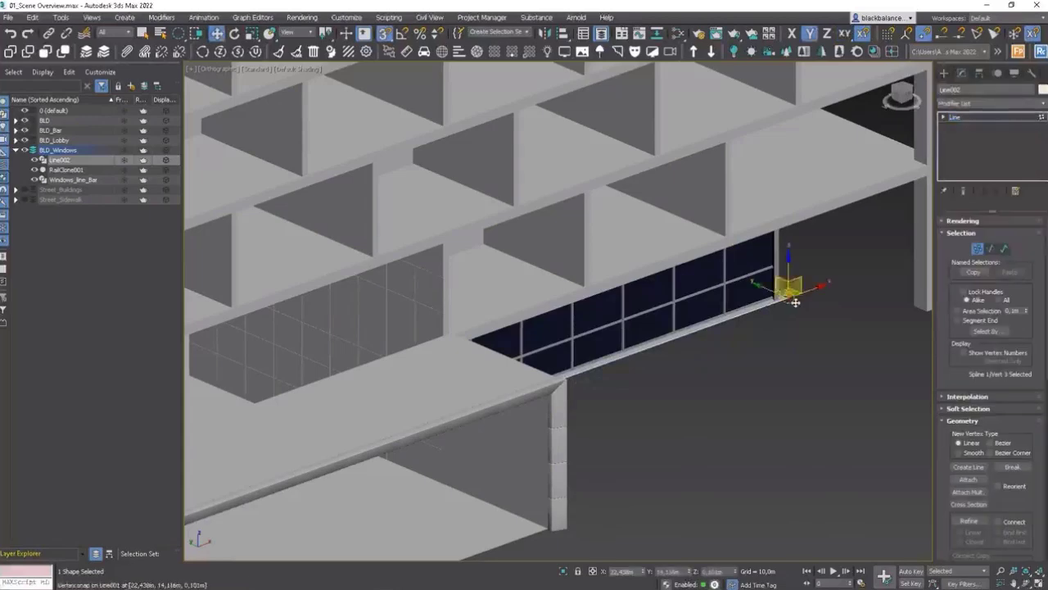
scroll(796, 302, "down", 3)
left_click_drag(812, 294, 368, 459)
scroll(362, 463, "up", 10)
key("s")
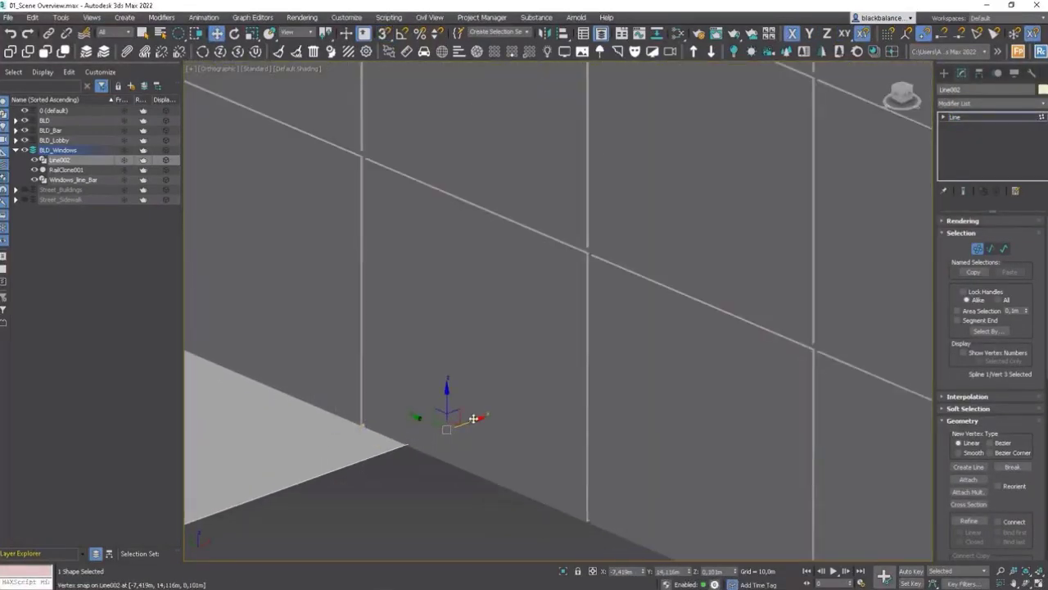
scroll(433, 432, "down", 8)
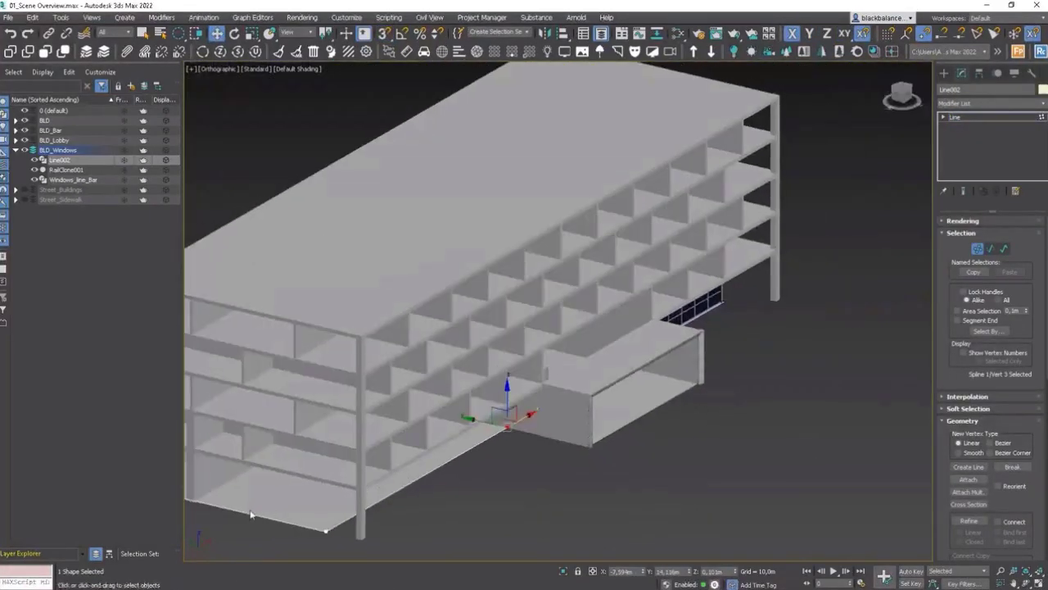
scroll(404, 426, "up", 8)
left_click(406, 427)
left_click(366, 404)
key("s")
left_click_drag(355, 403, 522, 446)
scroll(520, 449, "down", 7)
middle_click_drag(524, 448, 661, 443, "alt")
left_click(976, 249)
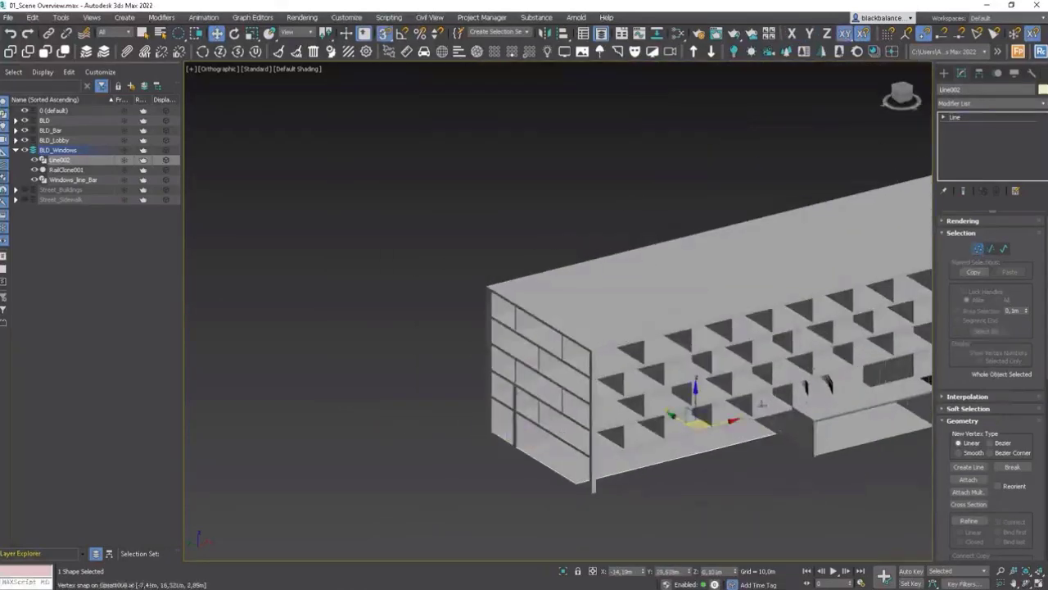
Step: Attach the new line to the Windows_line_Bar spline
middle_click_drag(880, 410, 533, 365)
scroll(809, 446, "up", 6)
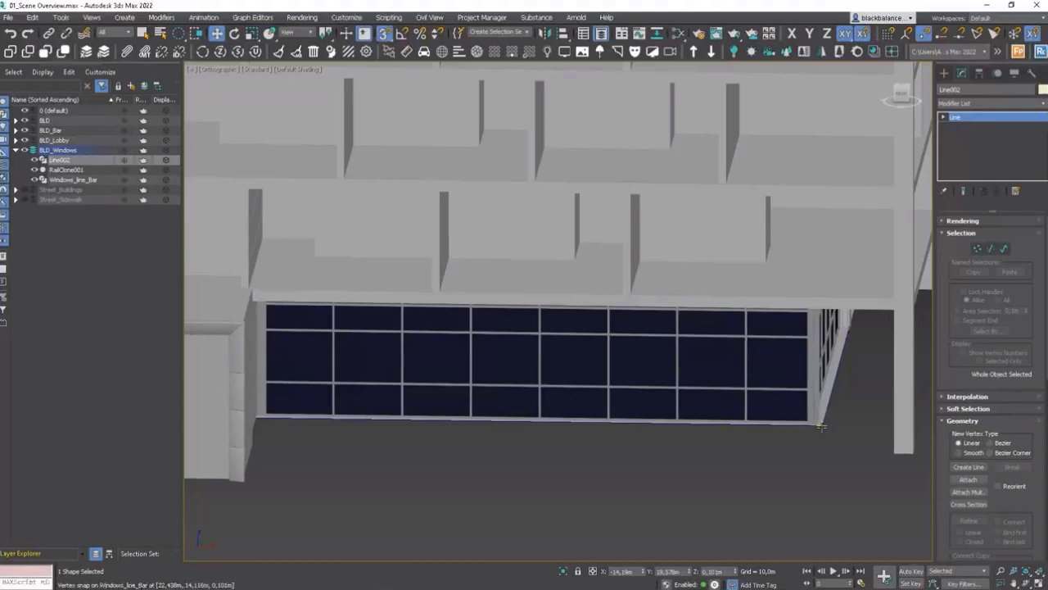
left_click(821, 426)
left_click(969, 481)
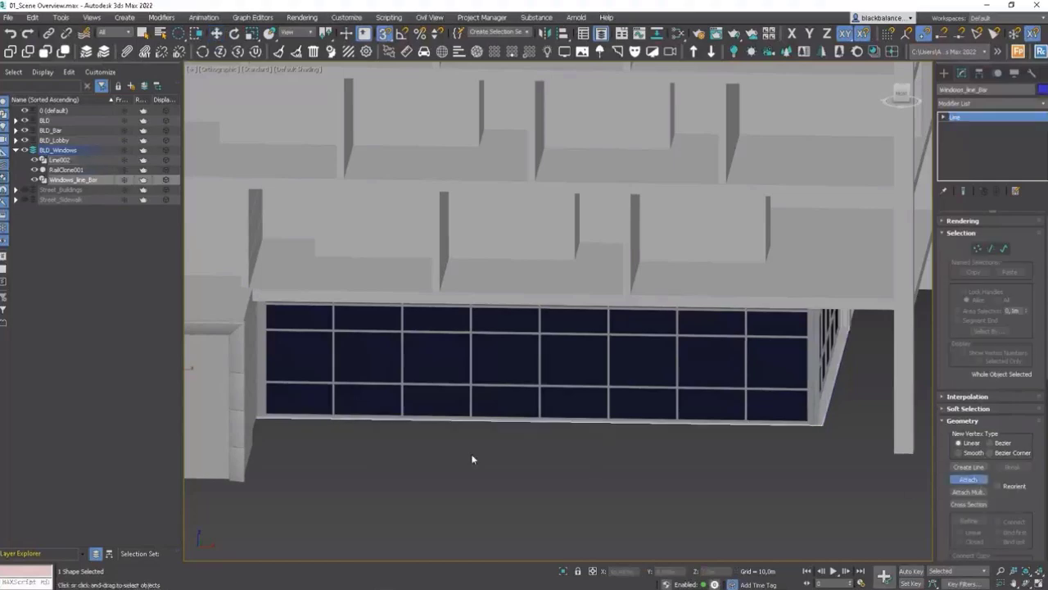
middle_click_drag(374, 442, 751, 392)
scroll(752, 392, "down", 8)
left_click(459, 383)
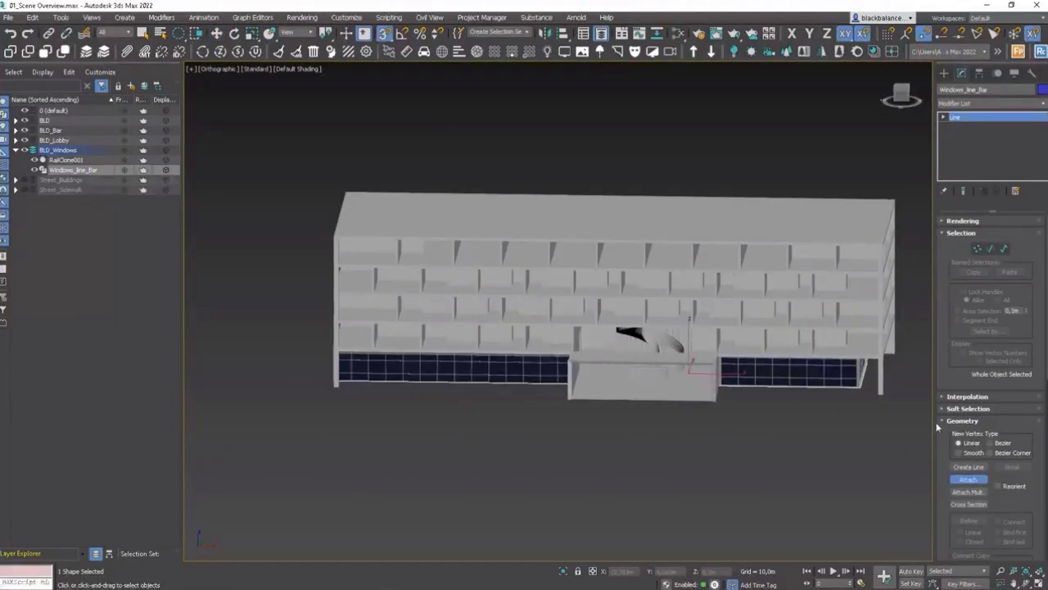
left_click(964, 481)
Step: Select the RailClone object and extract all segments of its style in the Style Editor, then close the editor
key("q")
middle_click_drag(736, 418, 644, 422)
middle_click_drag(643, 422, 655, 373, "alt")
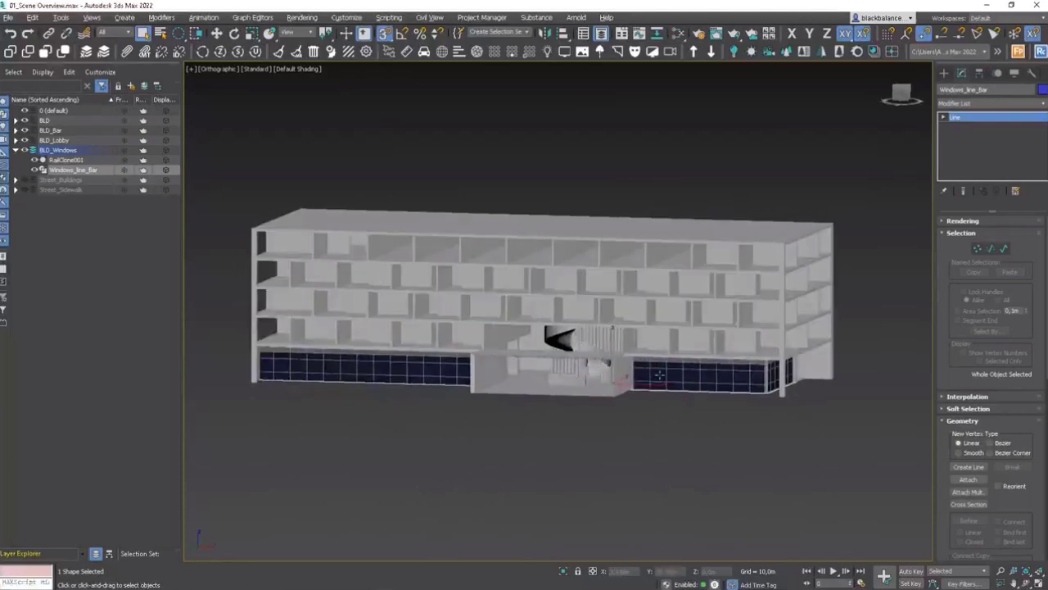
scroll(729, 350, "up", 3)
scroll(765, 351, "up", 6)
scroll(779, 383, "down", 2)
middle_click_drag(779, 384, 603, 281)
left_click(739, 299)
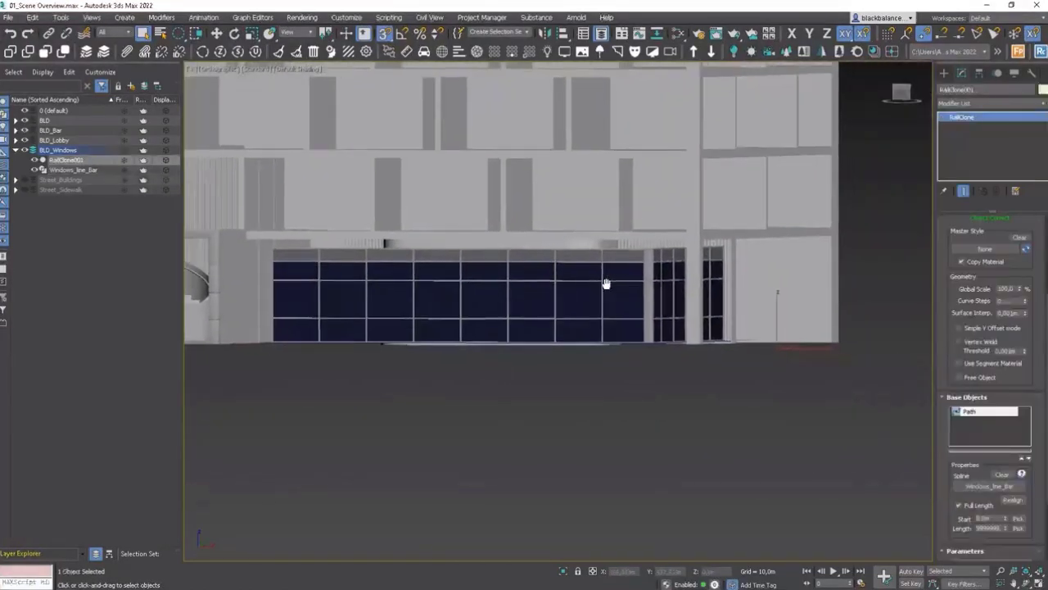
scroll(1043, 279, "up", 5)
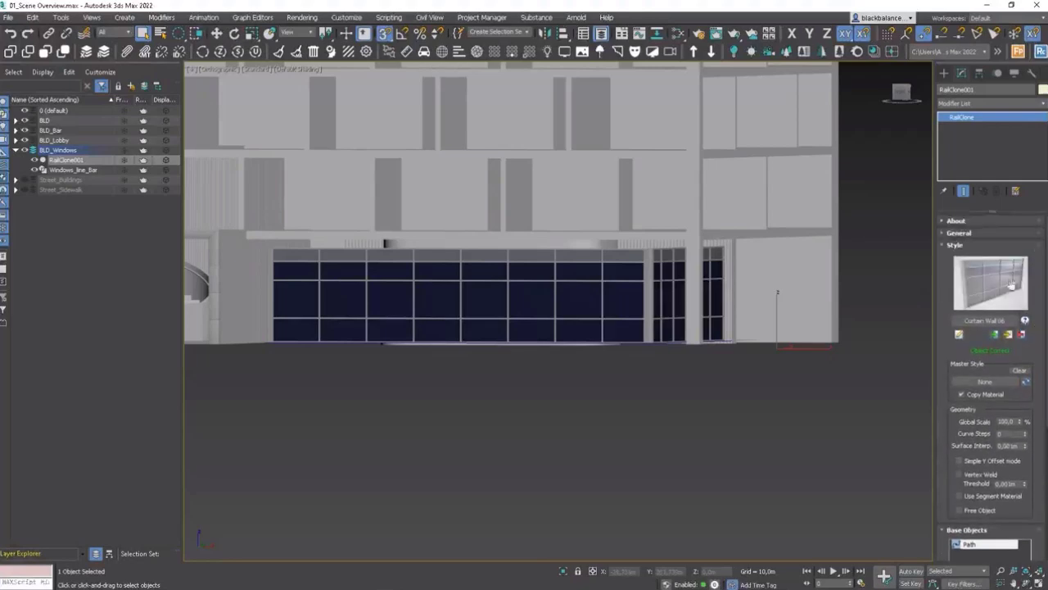
left_click(959, 335)
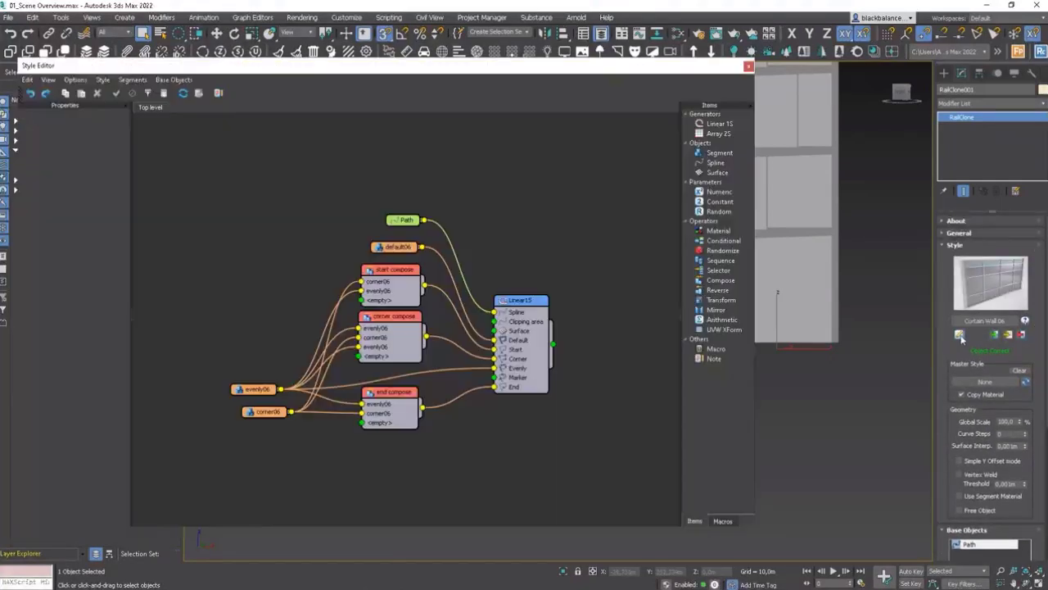
middle_click_drag(492, 265, 523, 267)
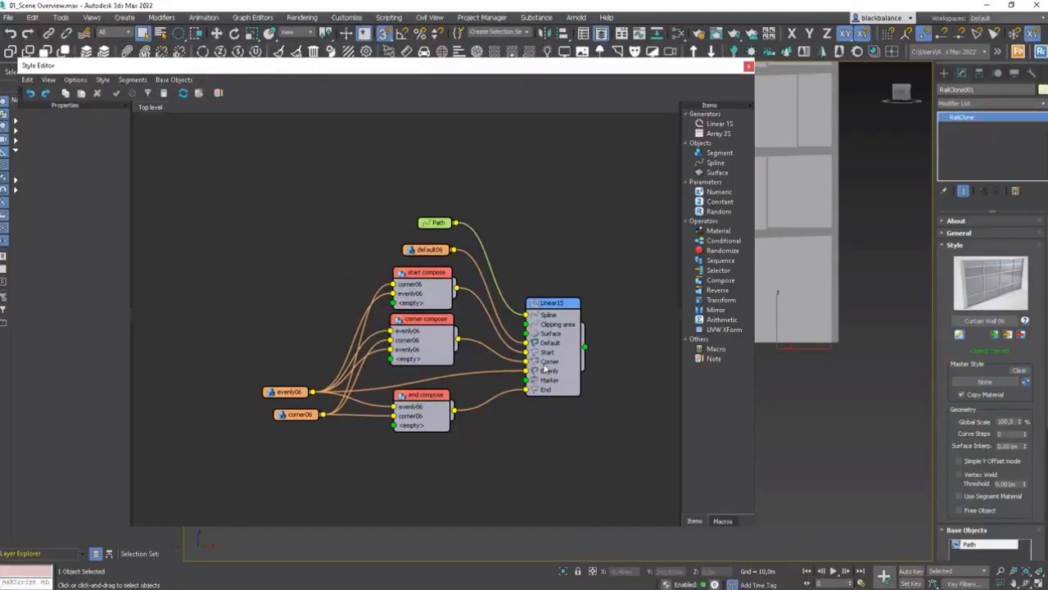
left_click(133, 80)
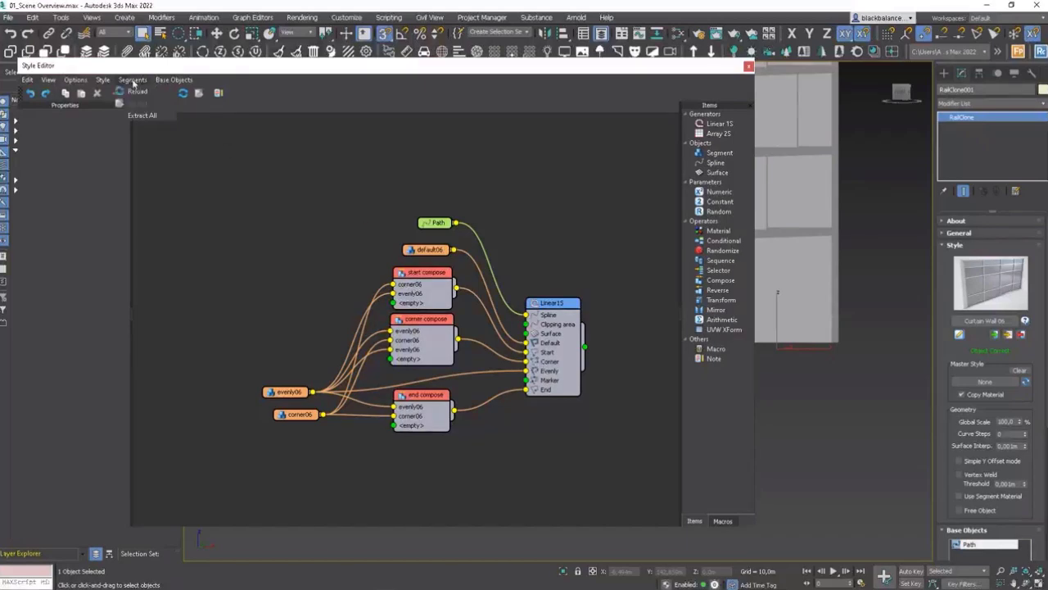
left_click(135, 117)
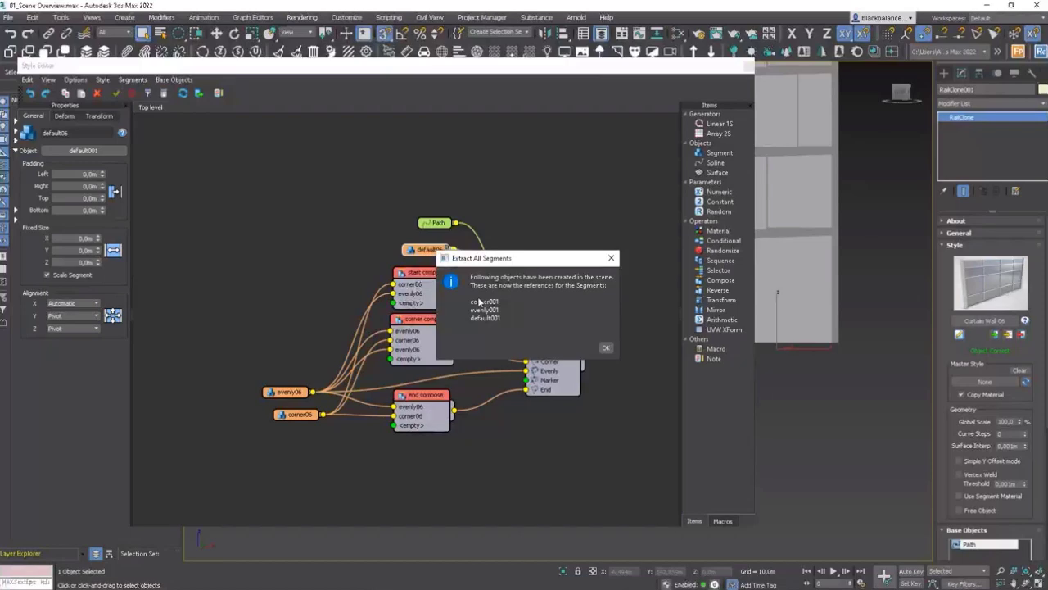
left_click(605, 349)
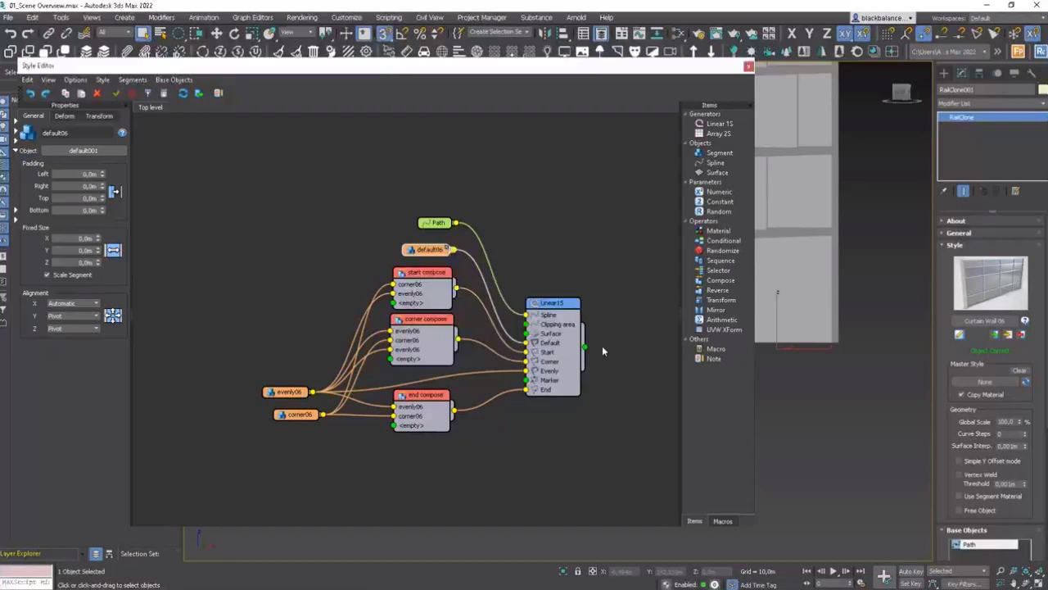
left_click(749, 69)
Step: Select the extracted corner001, default001 and evenly001 objects and snap-move them beside the windows' corner
scroll(708, 281, "down", 5)
middle_click_drag(613, 284, 650, 325)
left_click(68, 170)
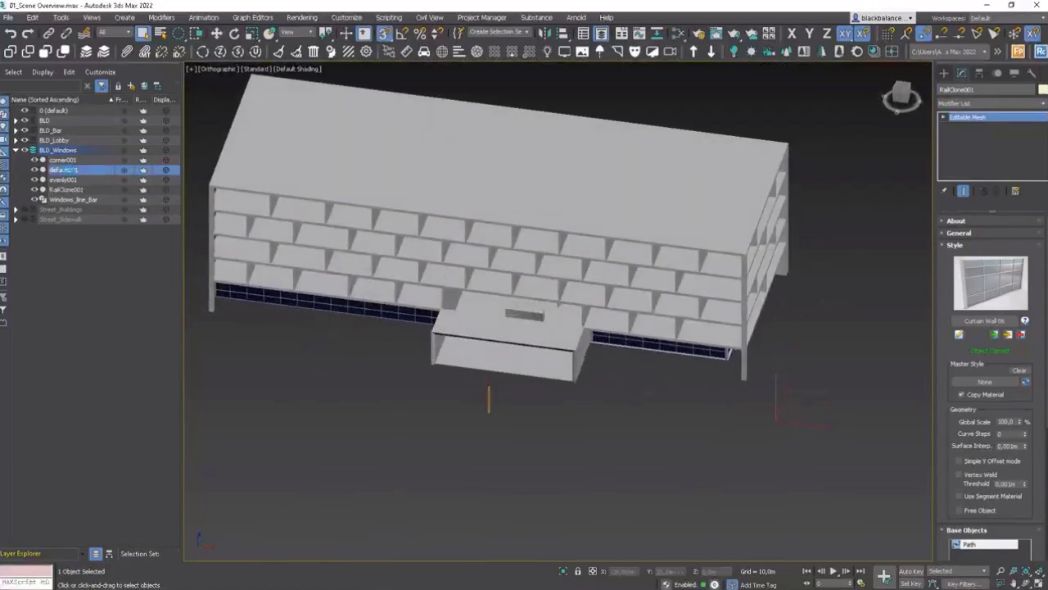
left_click(67, 179)
left_click(72, 161)
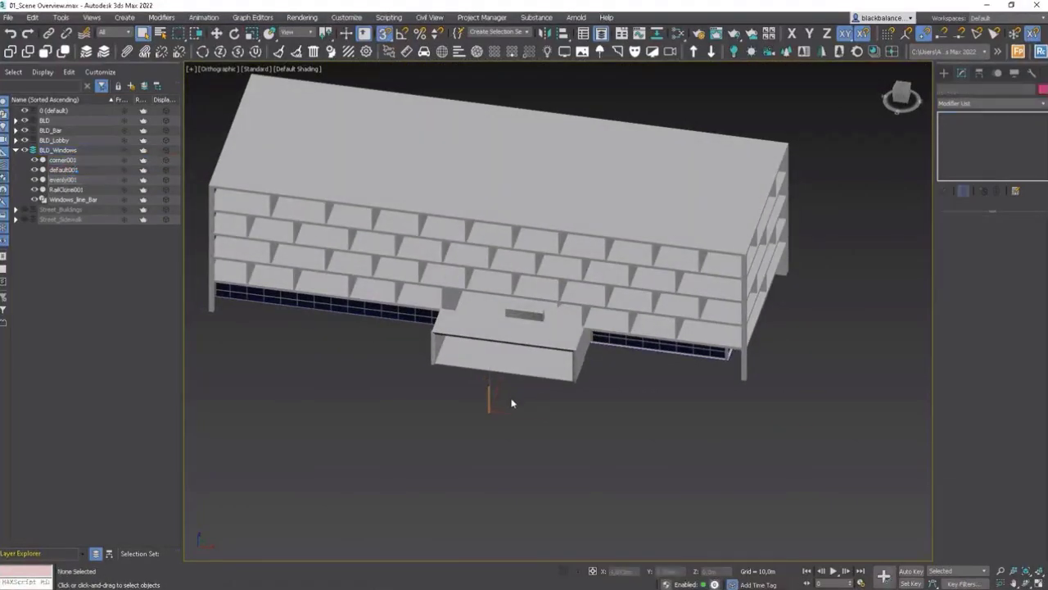
left_click(57, 150)
scroll(498, 356, "down", 5)
key("w")
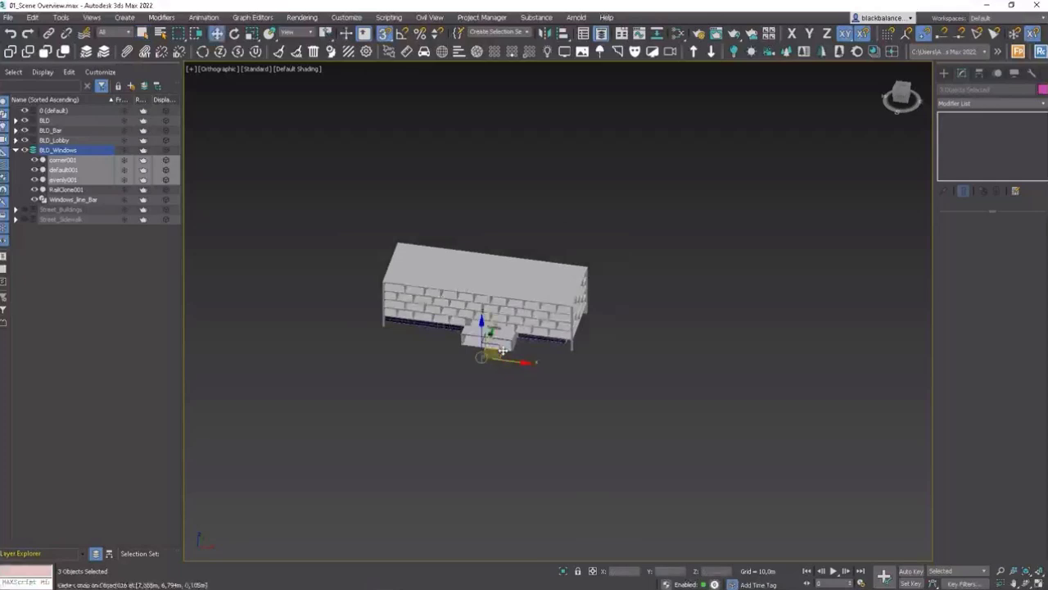
left_click_drag(498, 356, 622, 342)
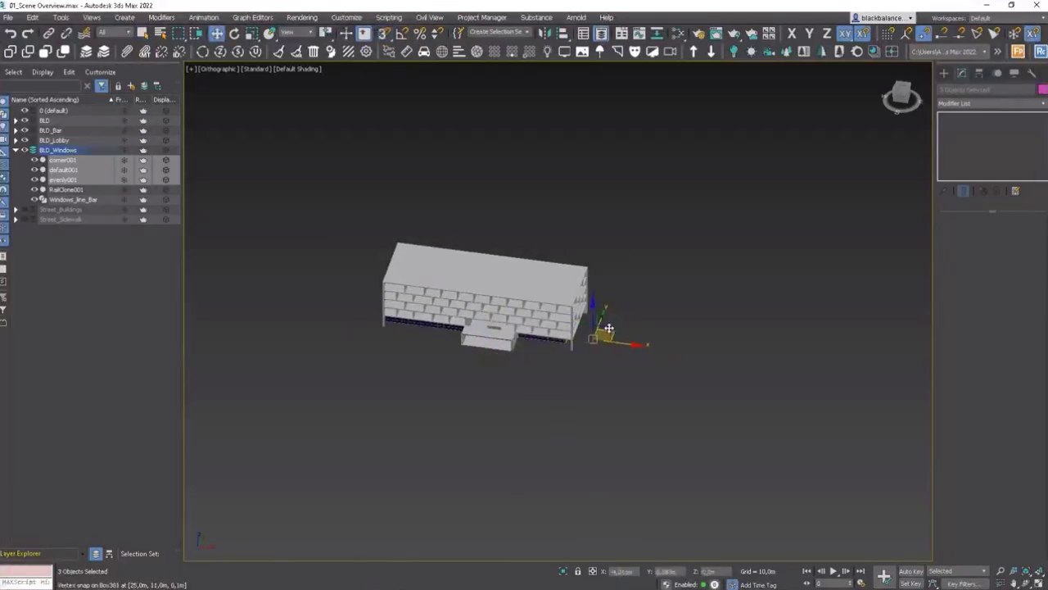
scroll(606, 341, "up", 10)
scroll(687, 333, "up", 3)
middle_click_drag(678, 362, 812, 335)
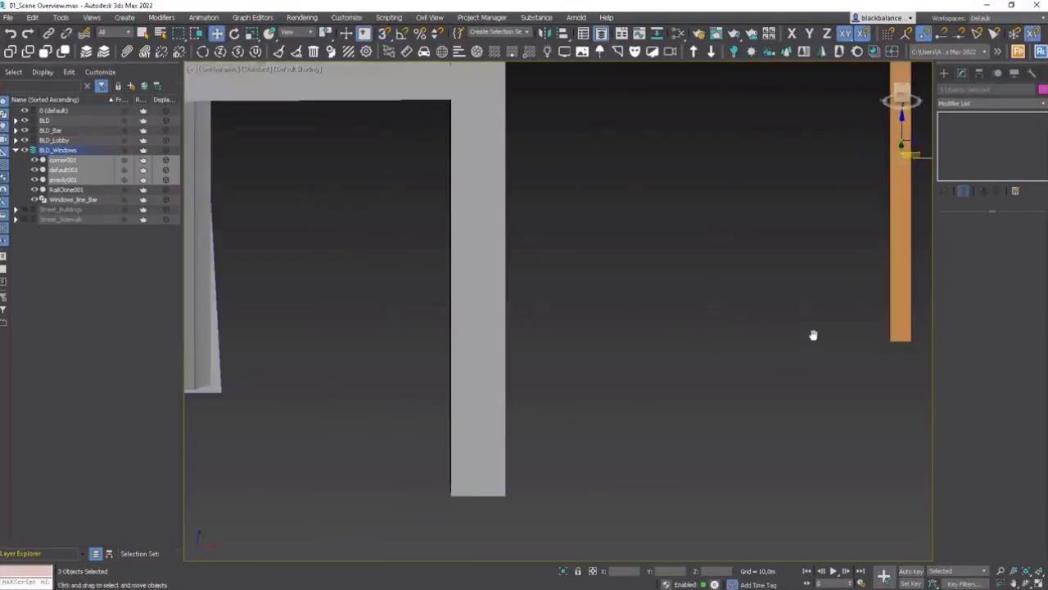
scroll(812, 335, "down", 2)
key("s")
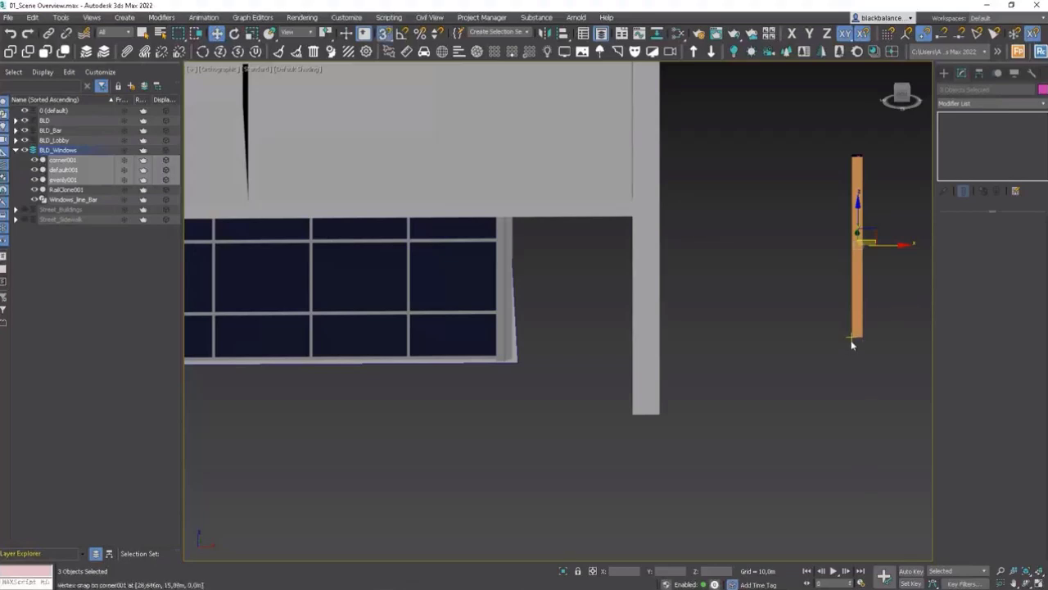
left_click(863, 36)
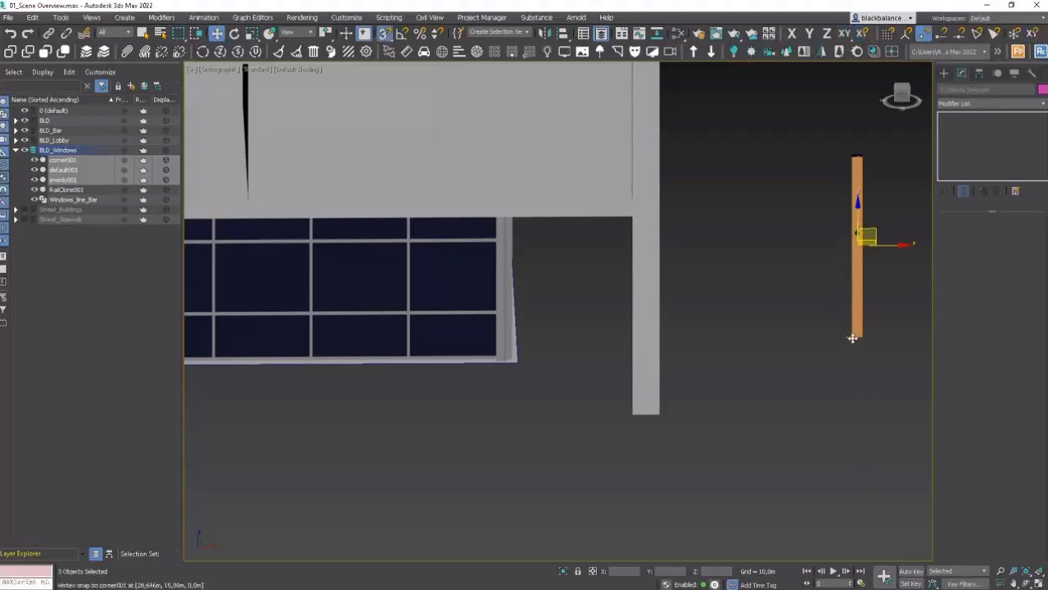
left_click_drag(852, 335, 523, 365)
Step: Move the three segment objects sideways away from the facade into open space
scroll(522, 364, "up", 5)
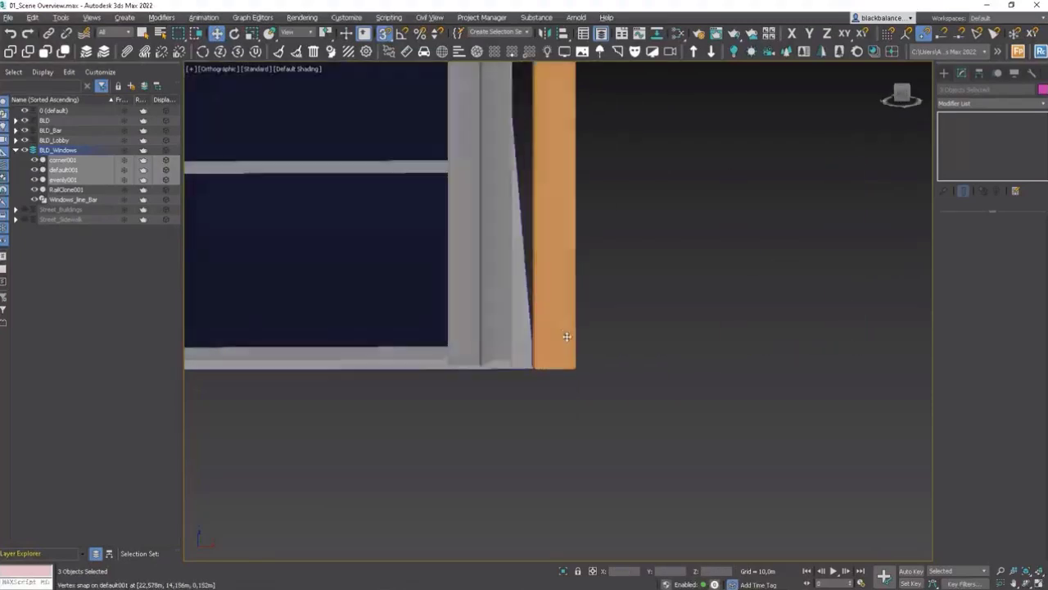
scroll(569, 335, "down", 4)
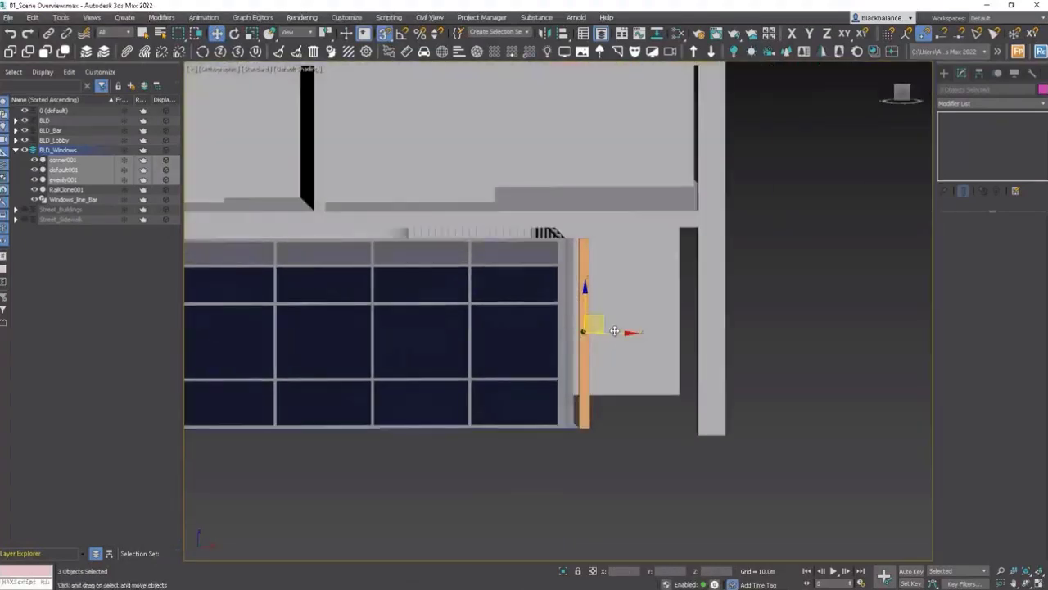
key("s")
left_click_drag(621, 332, 908, 315)
middle_click_drag(830, 323, 721, 313)
left_click(759, 340)
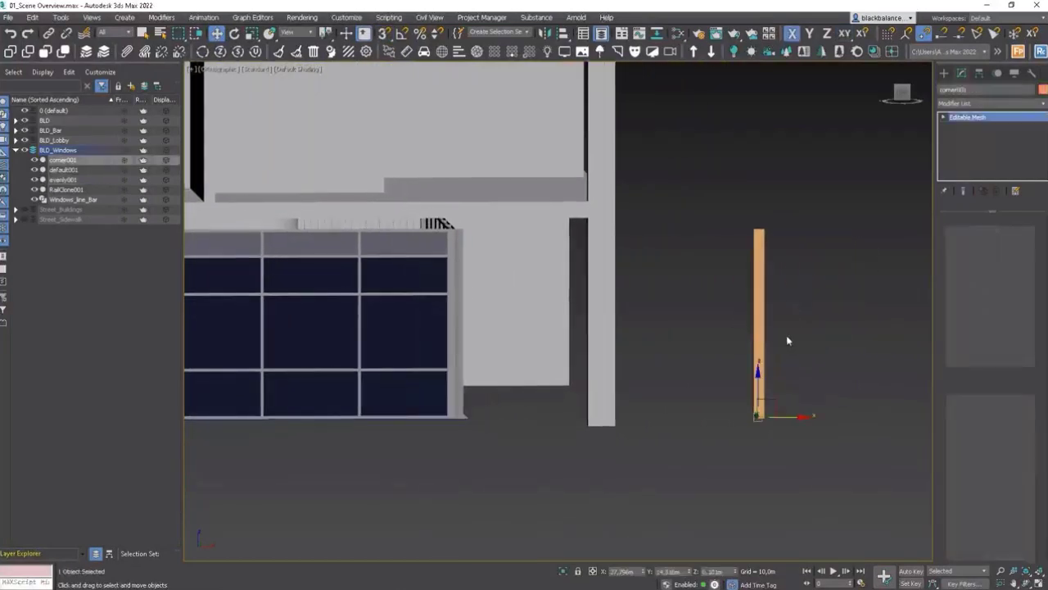
Step: Select evenly001 and move it sideways so the three segment objects stand apart
left_click(760, 393)
left_click_drag(793, 415, 752, 416)
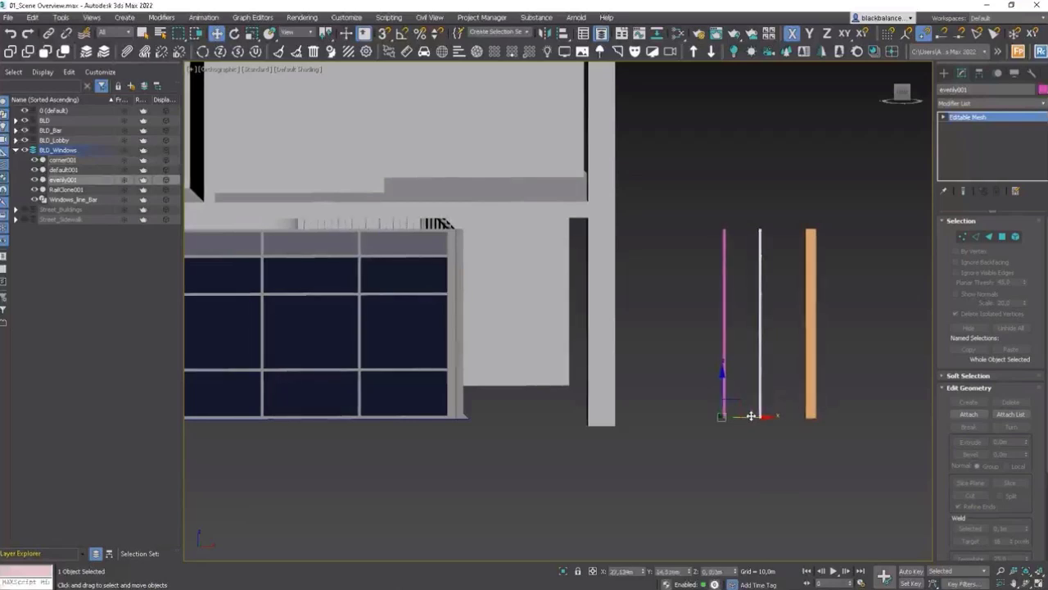
Step: Select the default001 segment and convert it to an Editable Poly
scroll(759, 394, "down", 5)
scroll(636, 365, "up", 4)
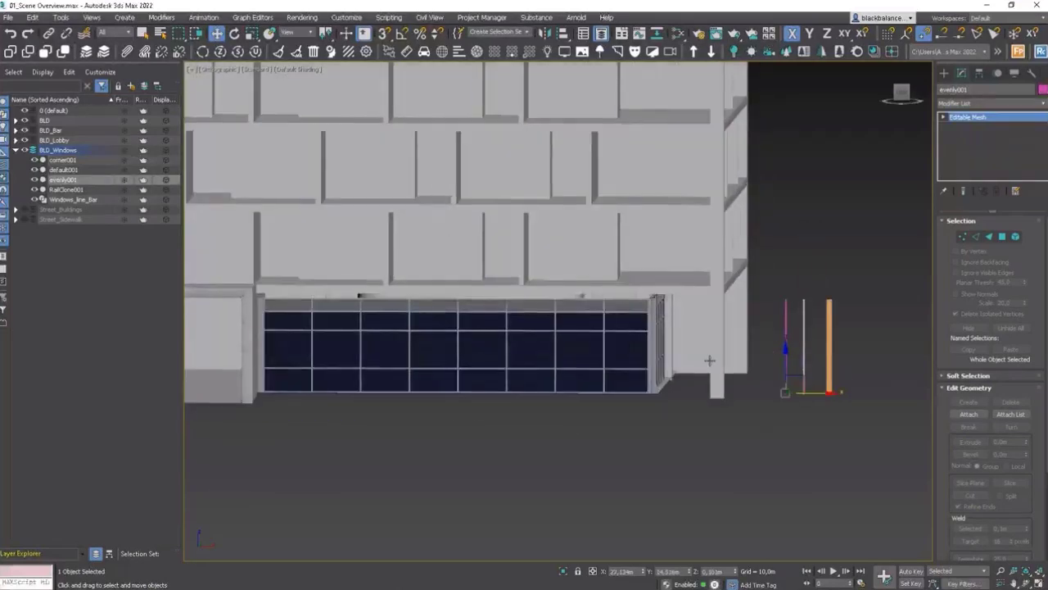
middle_click_drag(632, 359, 637, 305, "alt")
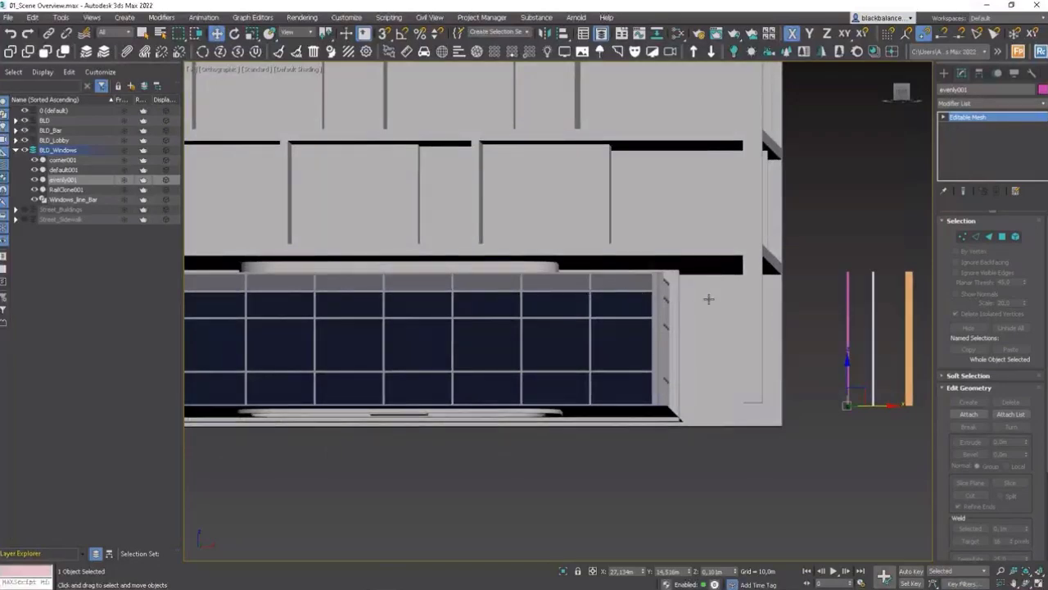
scroll(902, 292, "up", 4)
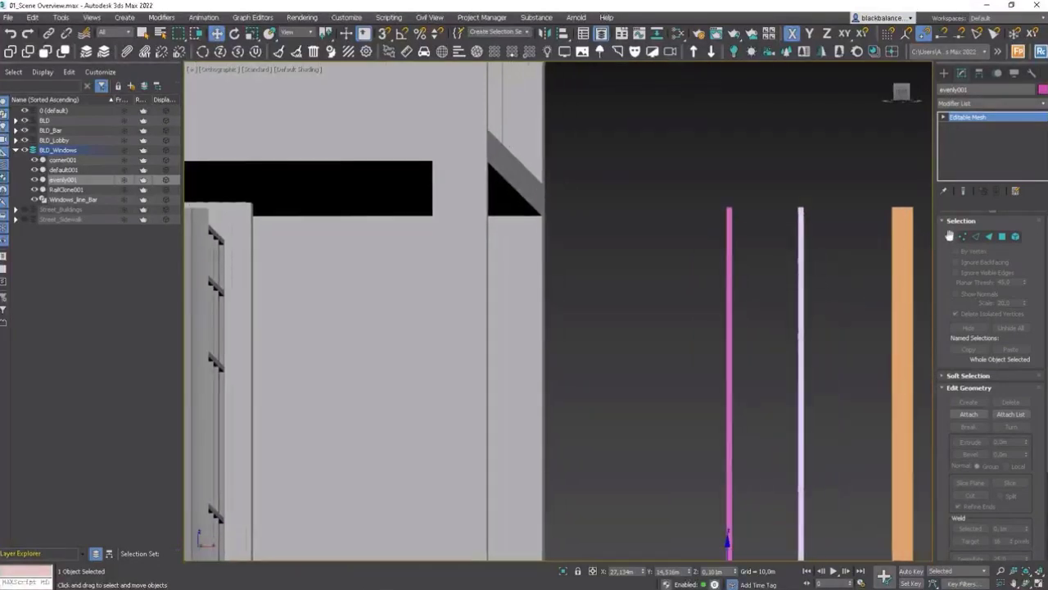
left_click(819, 264)
left_click(800, 273)
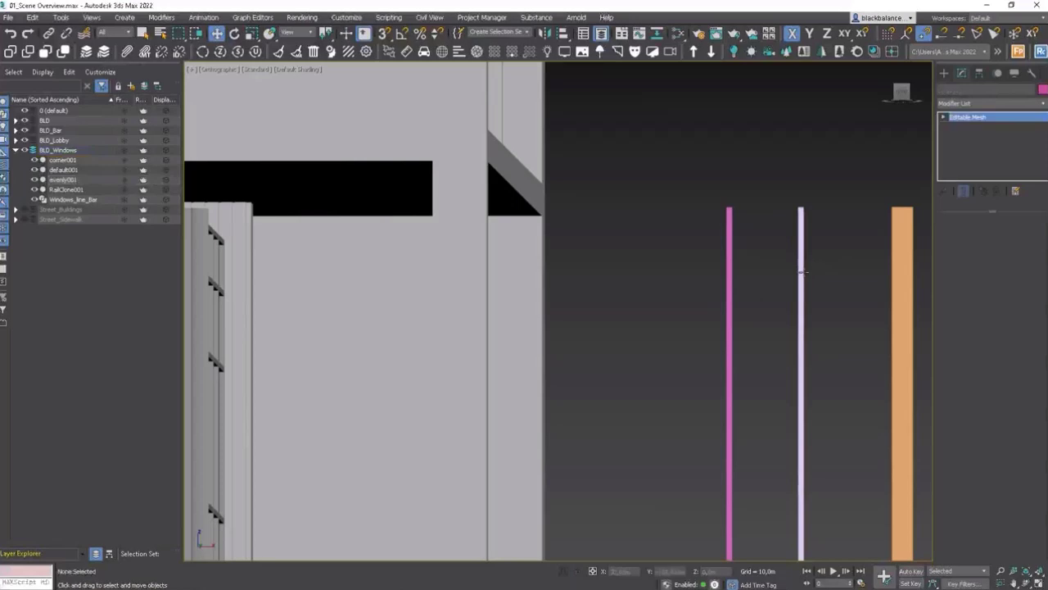
middle_click_drag(807, 281, 800, 291, "alt")
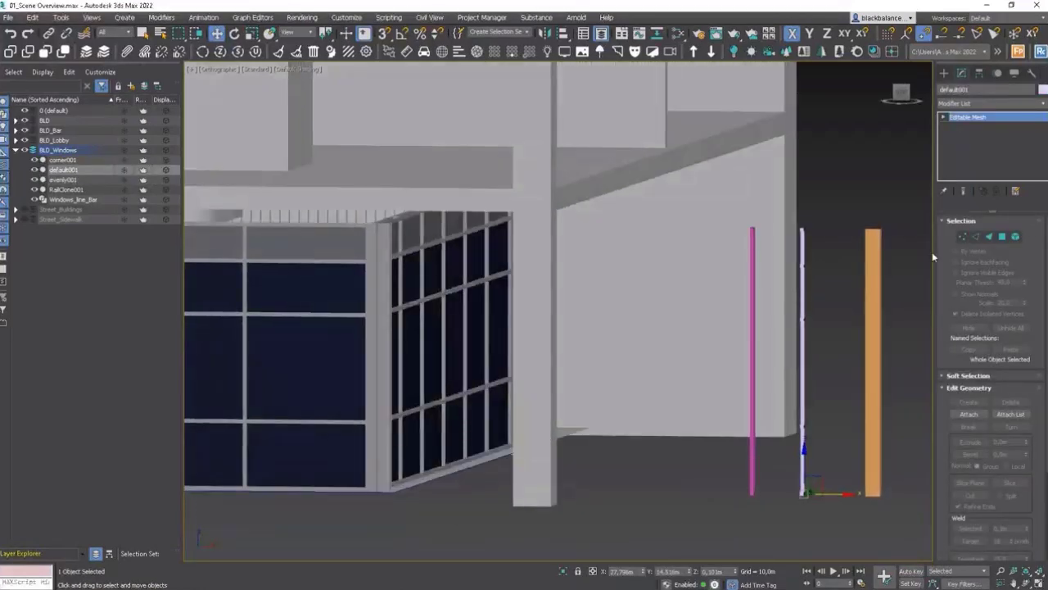
right_click(968, 117)
left_click(987, 188)
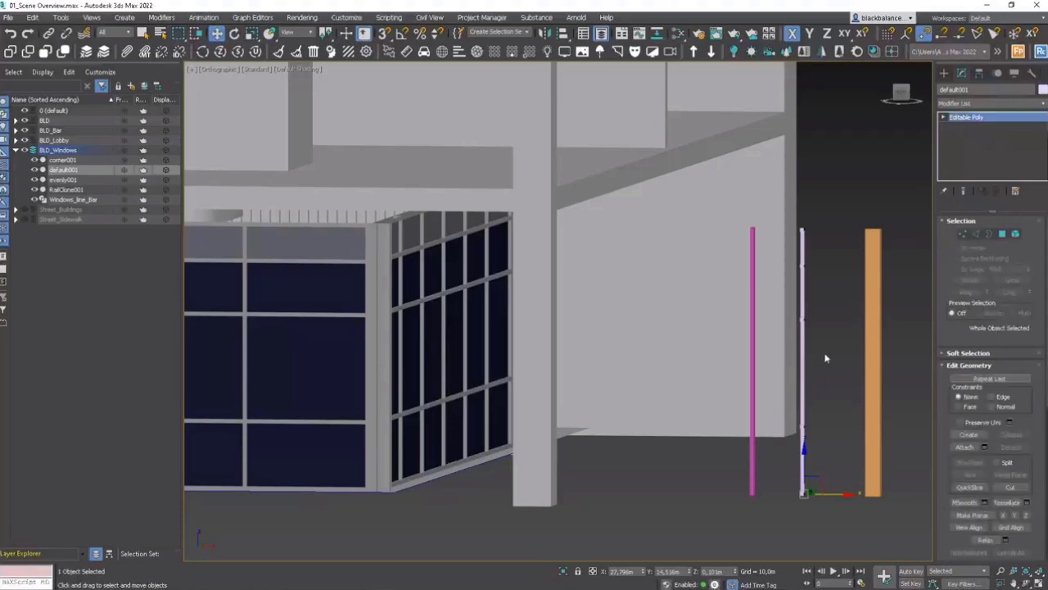
Step: Select the lower polygons of default001 at polygon level and delete them, keeping its top section
scroll(826, 357, "up", 8)
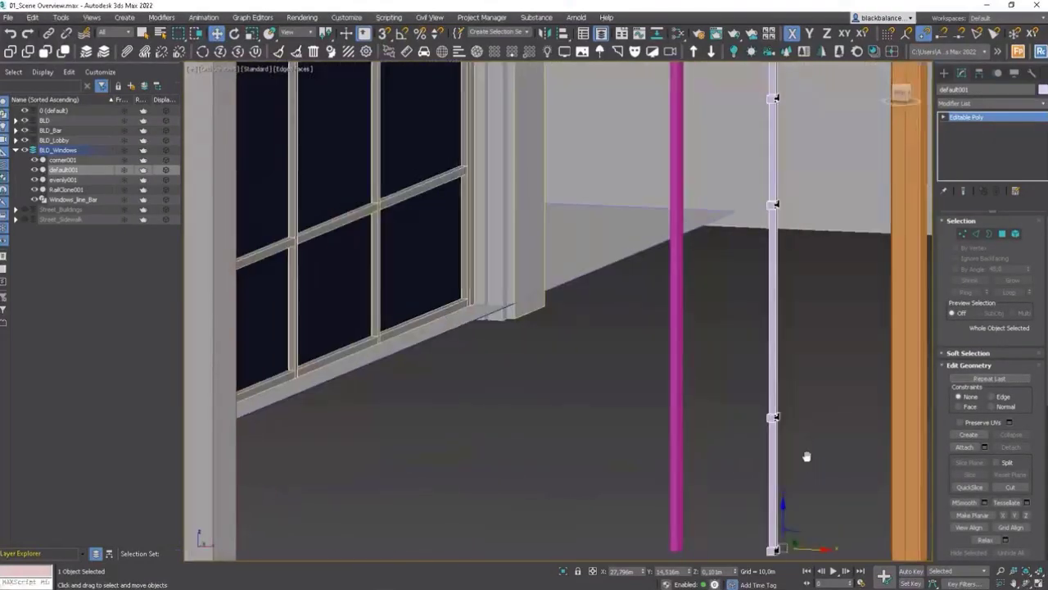
middle_click_drag(807, 456, 812, 429)
left_click(1002, 233)
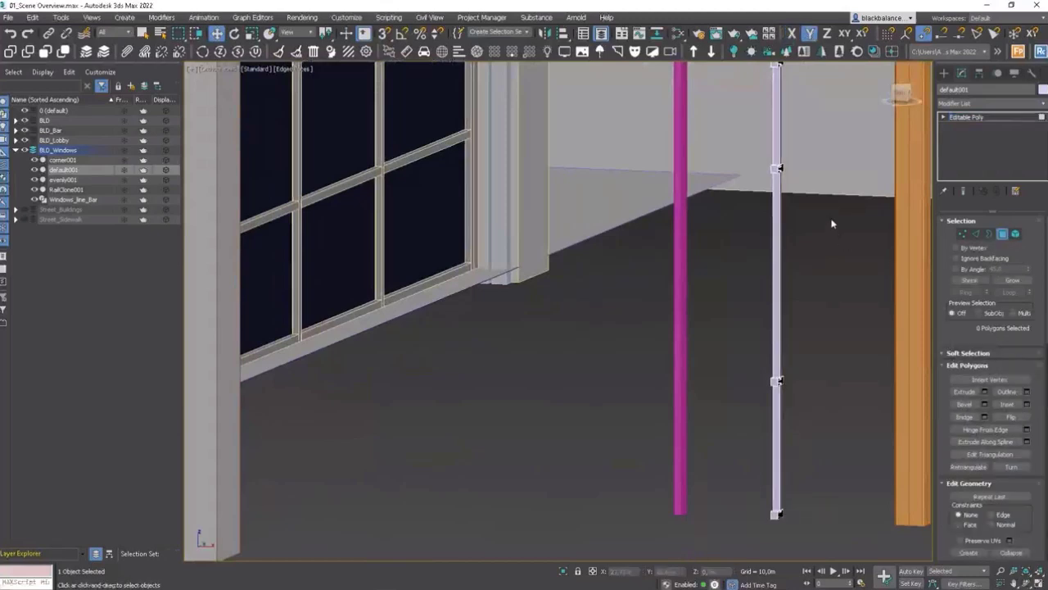
scroll(833, 222, "down", 5)
left_click_drag(827, 241, 771, 369)
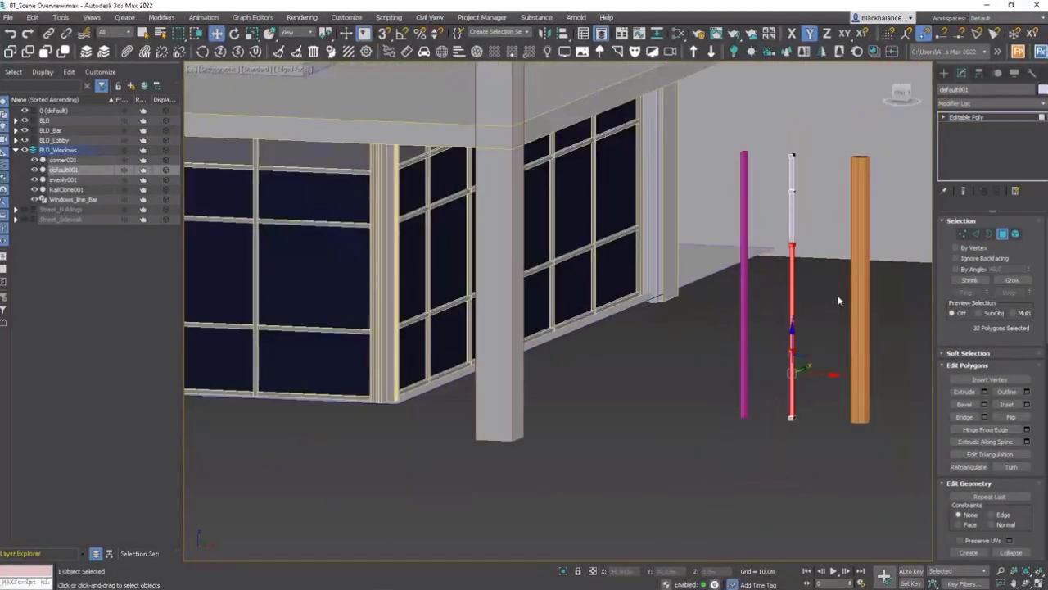
key("Delete")
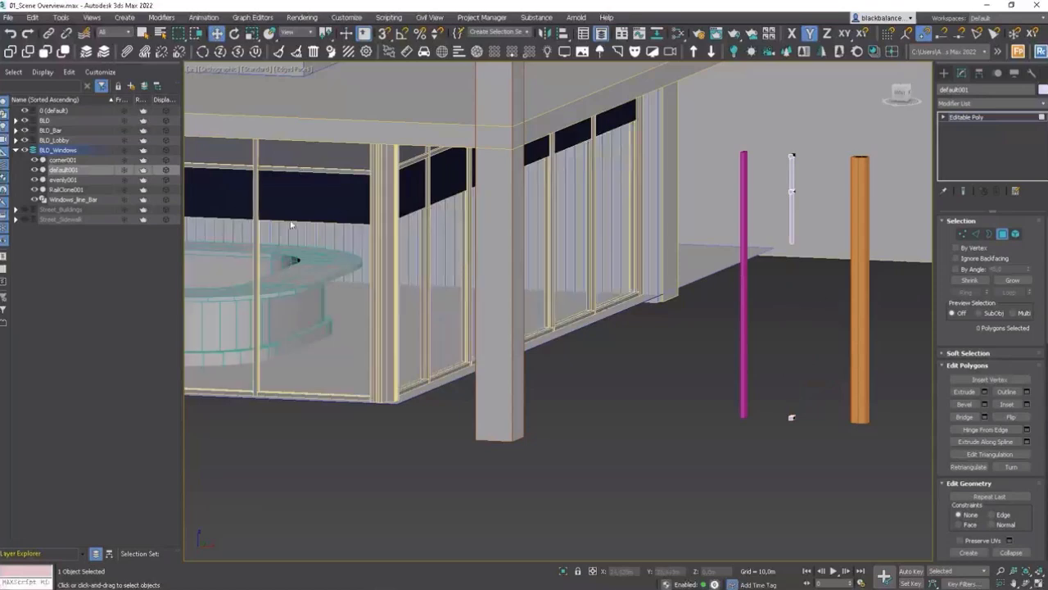
Step: Select the open bottom edges of default001's upper section and snap-move them down to the ground
key("2")
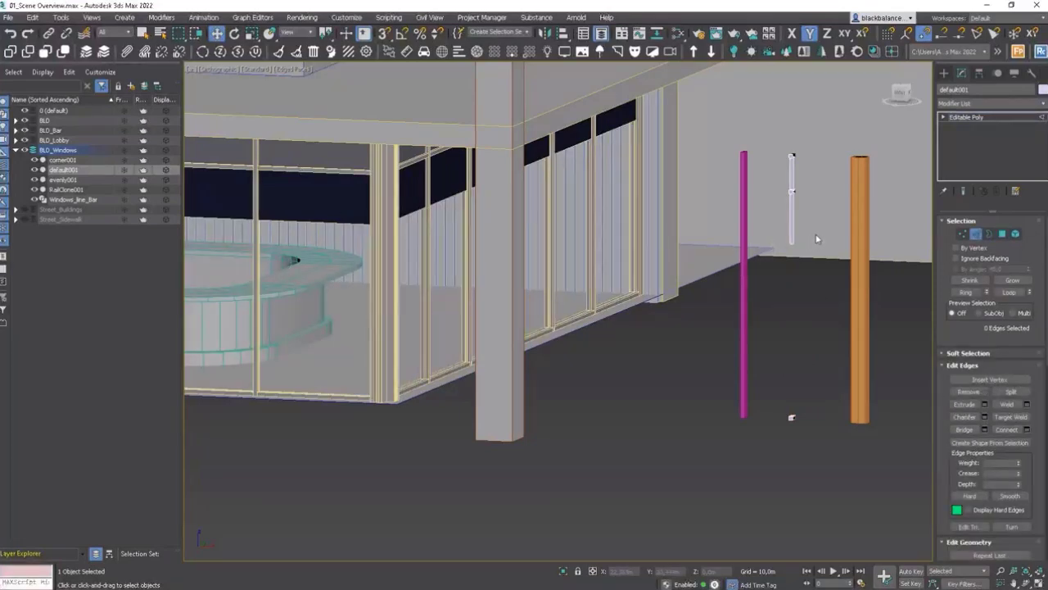
left_click_drag(777, 254, 780, 213)
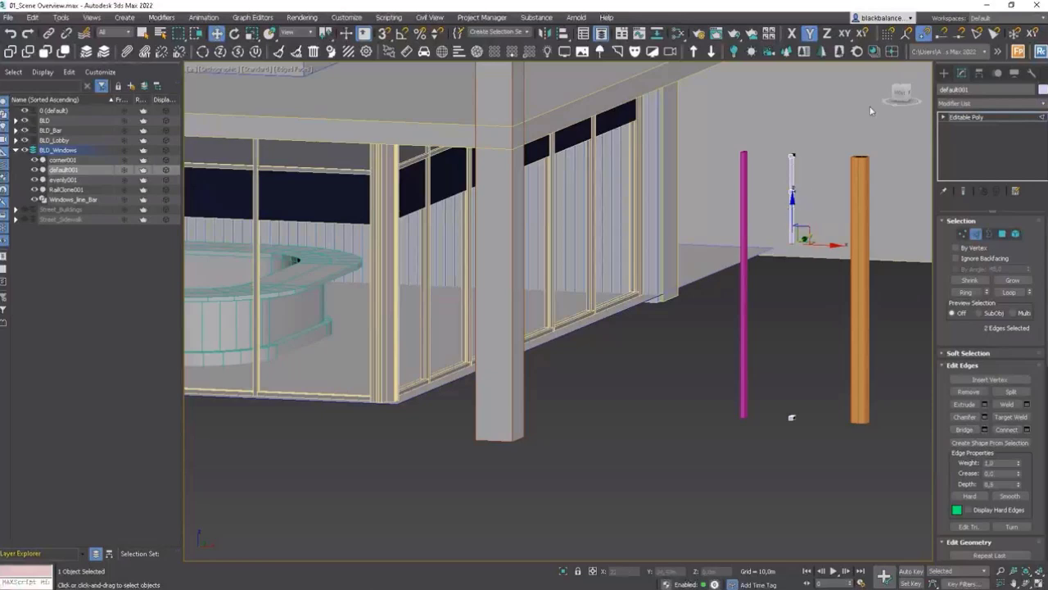
key("F8")
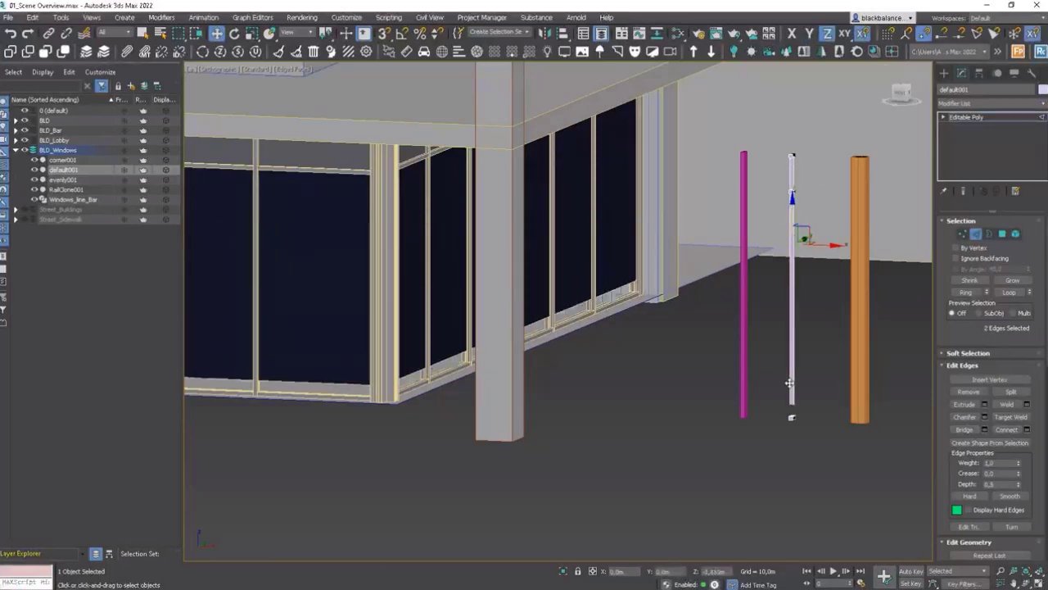
key("z")
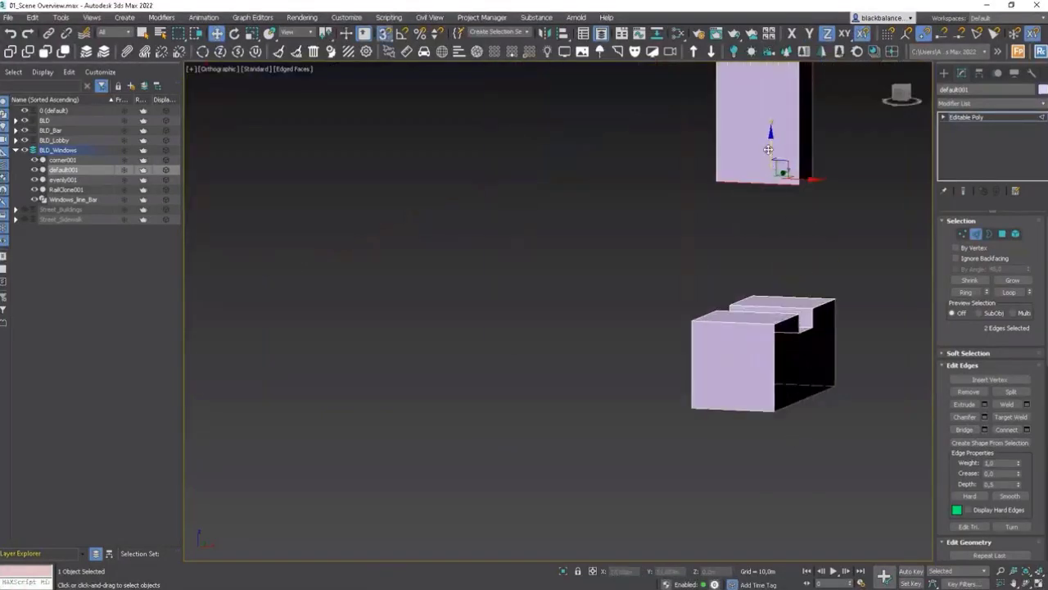
left_click_drag(769, 152, 819, 327)
key("shift+z")
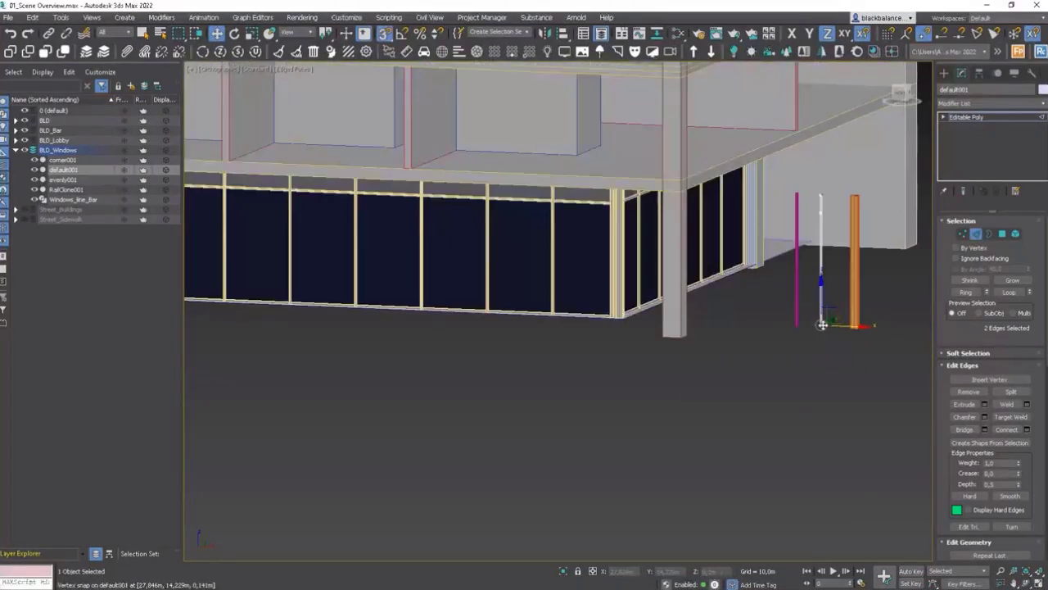
scroll(603, 307, "up", 5)
key("shift+z")
key("shift+z")
key("shift+z")
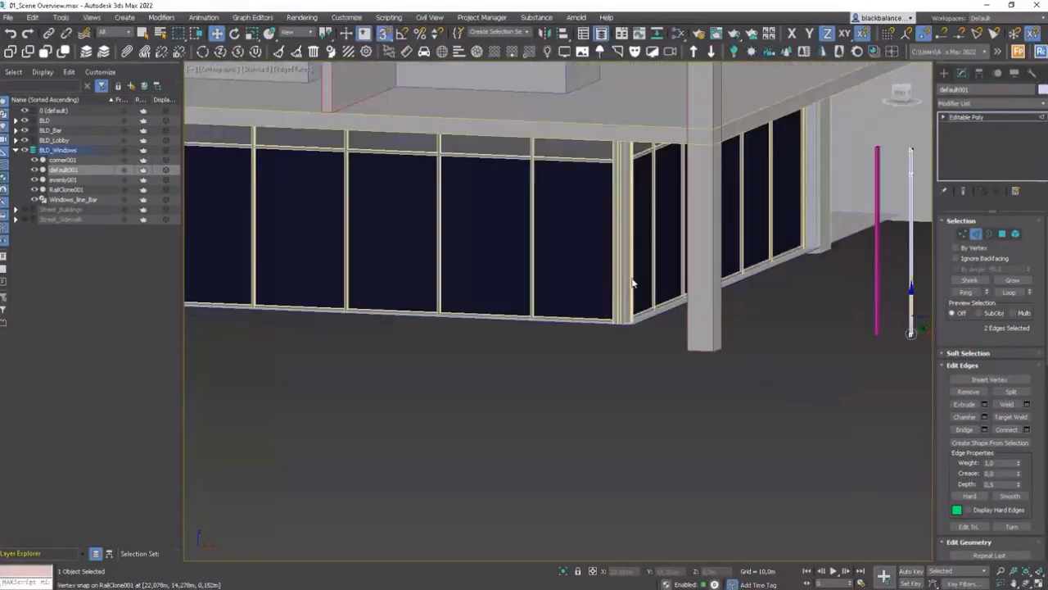
Step: Select default001's top vertices and snap them up to the underside of the ceiling
key("1")
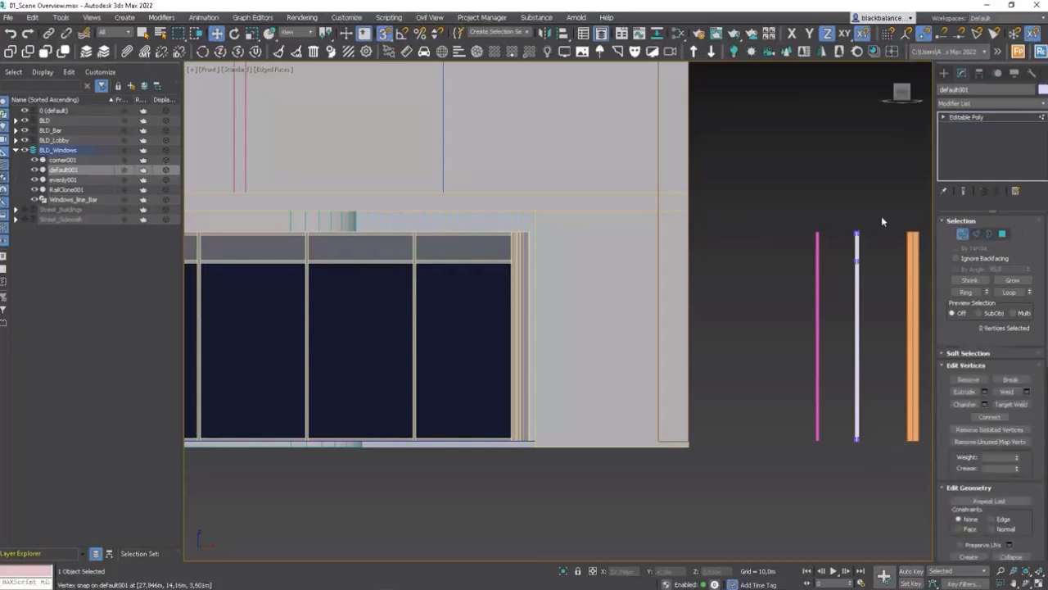
left_click_drag(881, 215, 618, 180)
scroll(855, 232, "up", 10)
scroll(847, 188, "down", 6)
middle_click_drag(683, 215, 592, 216)
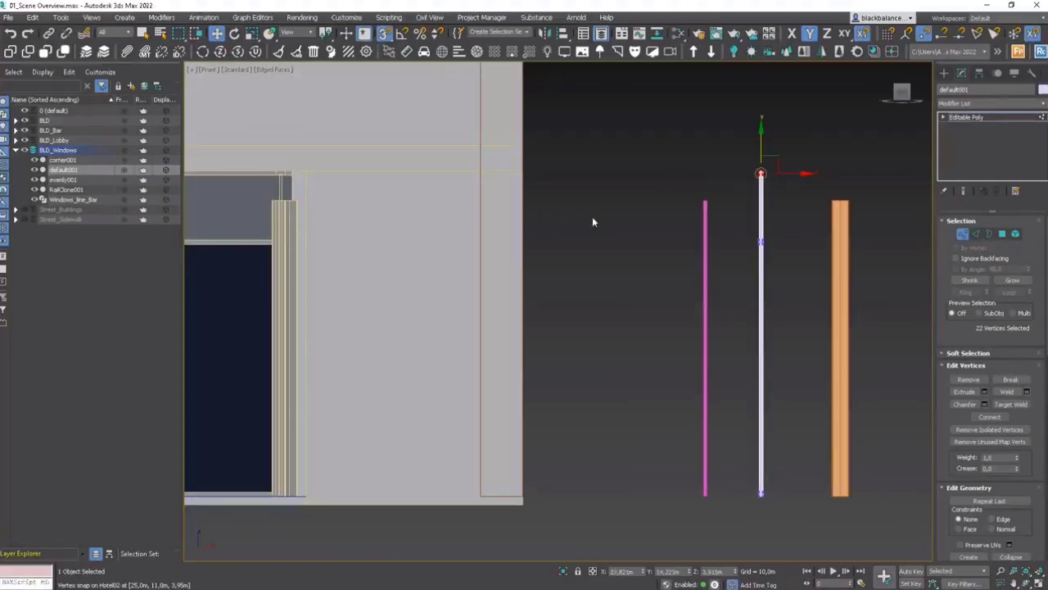
Step: Select corner001's top vertices and snap them up to the top of default001
left_click(963, 235)
left_click(839, 215)
key("1")
left_click_drag(873, 185, 544, 135)
scroll(840, 189, "up", 6)
scroll(703, 171, "down", 9)
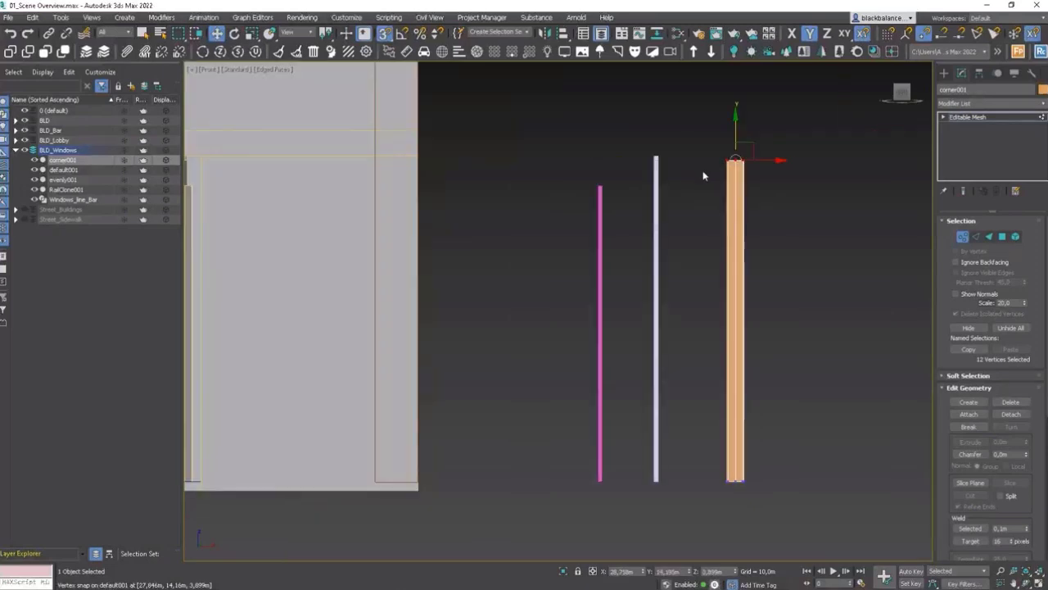
scroll(436, 167, "up", 5)
scroll(550, 206, "down", 6)
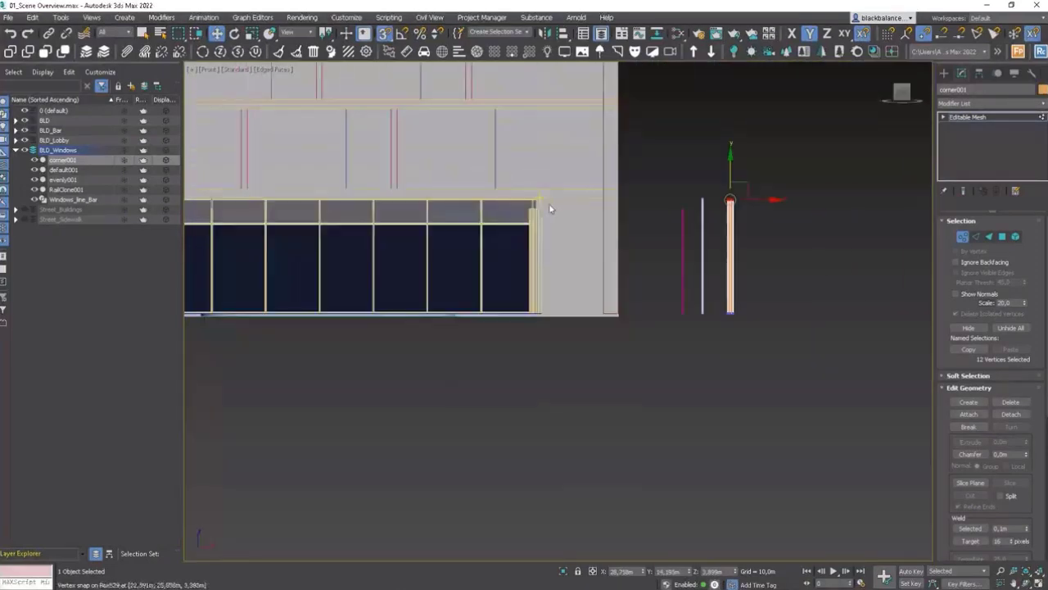
Step: Select evenly001's top vertices and snap them up to the top of default001
left_click(962, 237)
left_click(795, 241)
scroll(600, 221, "up", 3)
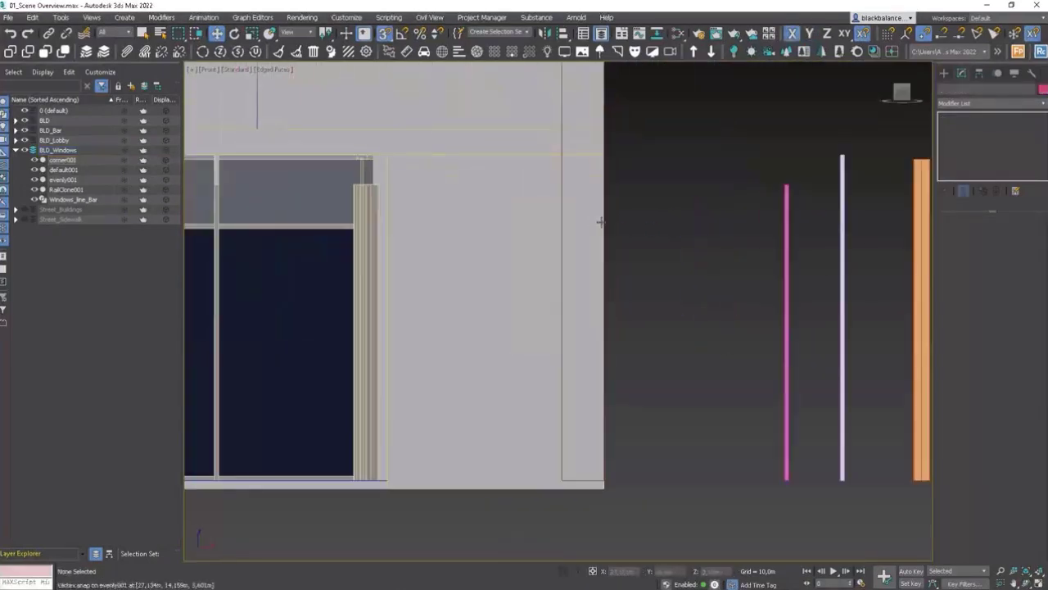
left_click(786, 199)
key("1")
left_click_drag(806, 167, 738, 206)
left_click_drag(790, 146, 840, 155)
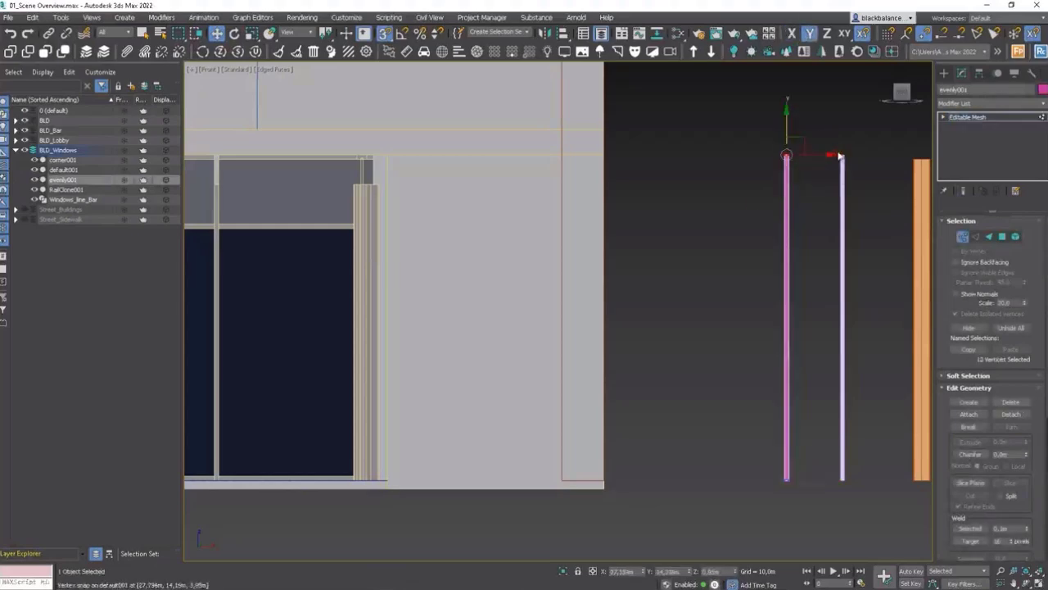
middle_click_drag(559, 185, 664, 185)
scroll(666, 187, "down", 5)
middle_click_drag(528, 203, 584, 203)
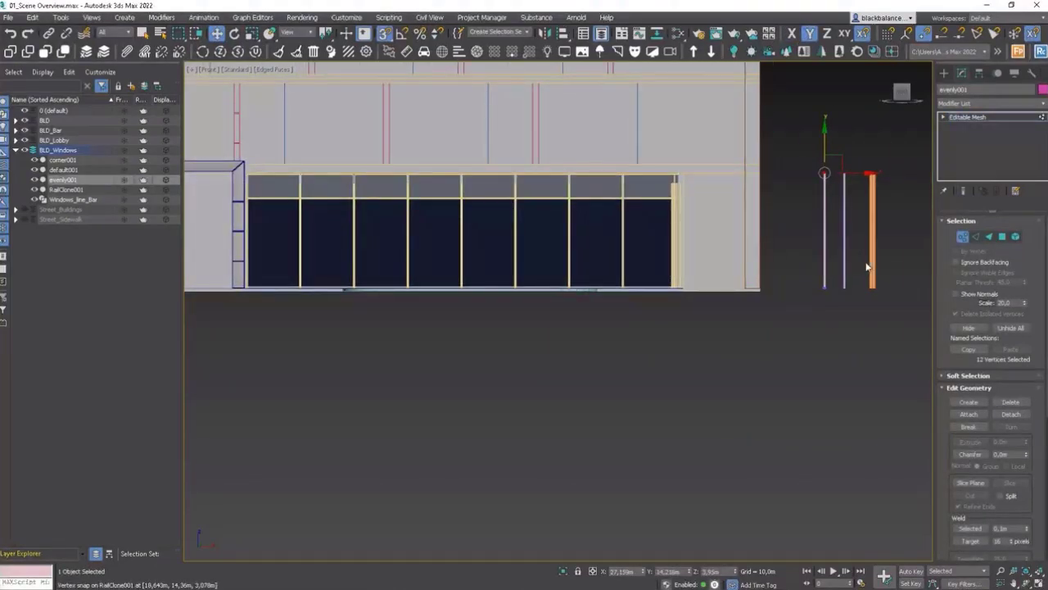
left_click(963, 239)
Step: Select the corner001 segment and convert it to an Editable Poly
mouse_move(847, 272)
middle_mouse_down("alt")
mouse_move(795, 276)
mouse_move(828, 274)
middle_mouse_up("alt")
scroll(731, 203, "up", 3)
middle_click_drag(731, 203, 546, 233)
left_click(833, 231)
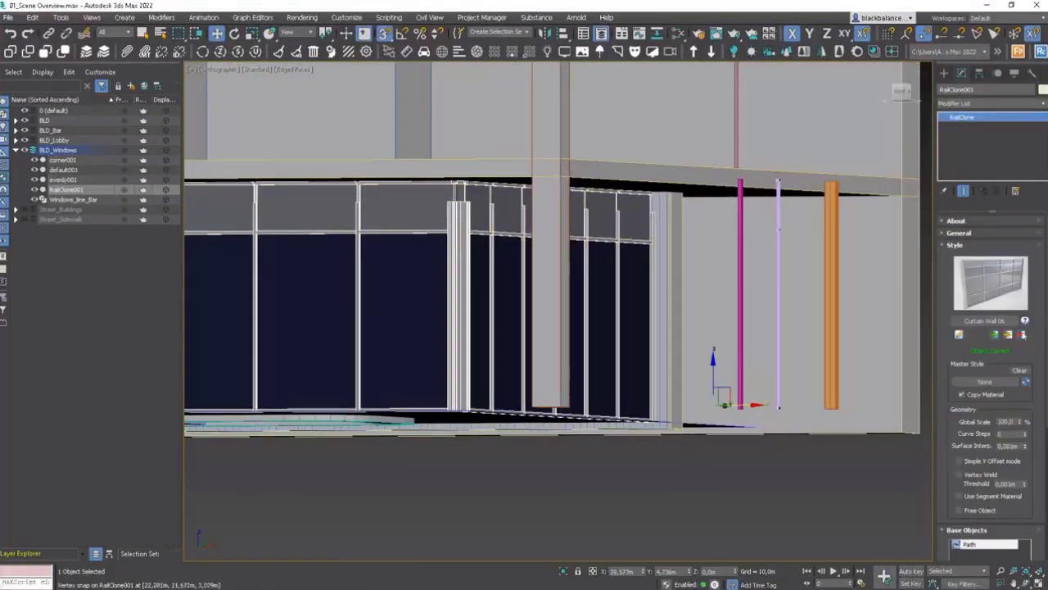
left_click(834, 230)
right_click(832, 218)
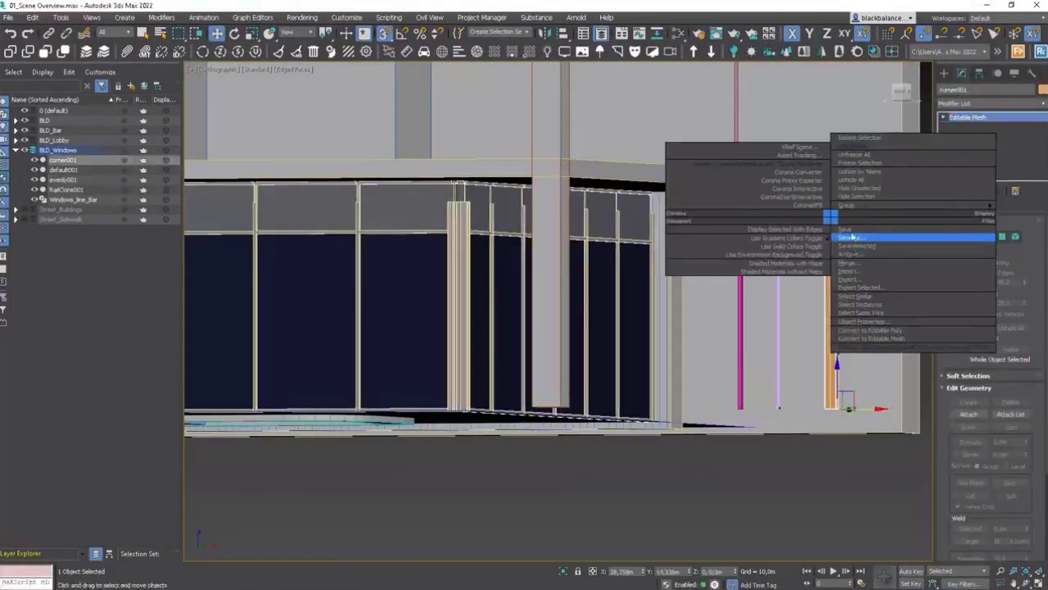
left_click(860, 330)
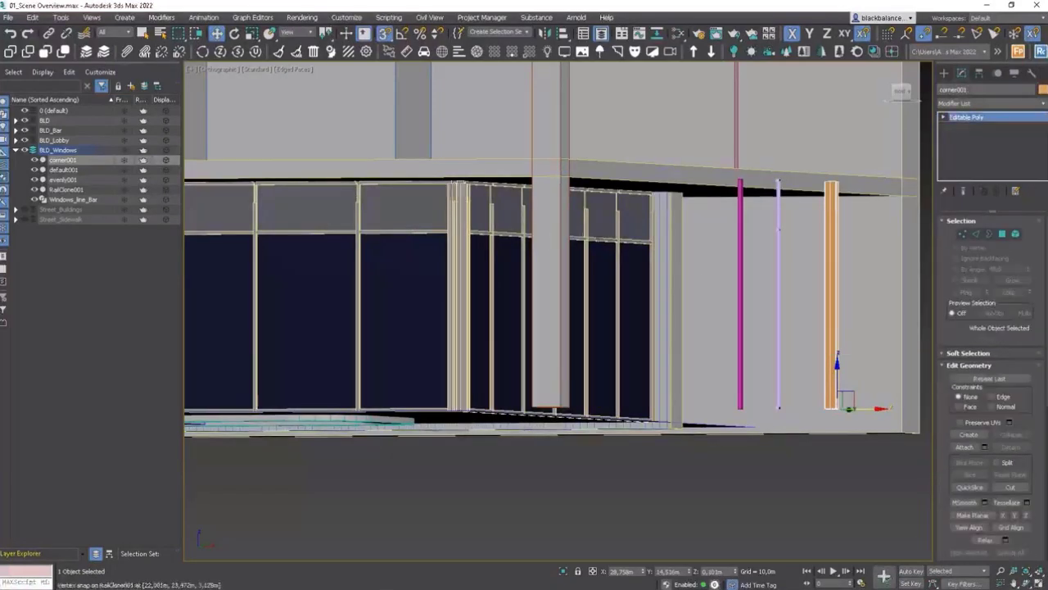
Step: Select the evenly001 segment and convert it to an Editable Poly
mouse_move(483, 206)
middle_mouse_down("alt")
mouse_move(488, 218)
mouse_move(480, 205)
middle_mouse_up("alt")
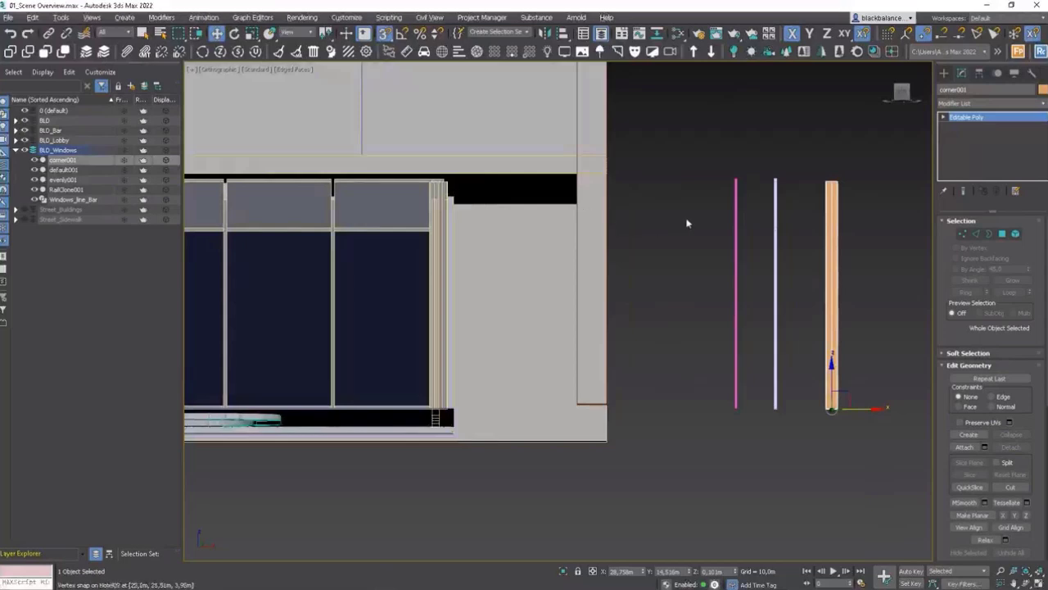
middle_click_drag(688, 221, 729, 213, "alt")
left_click(737, 213)
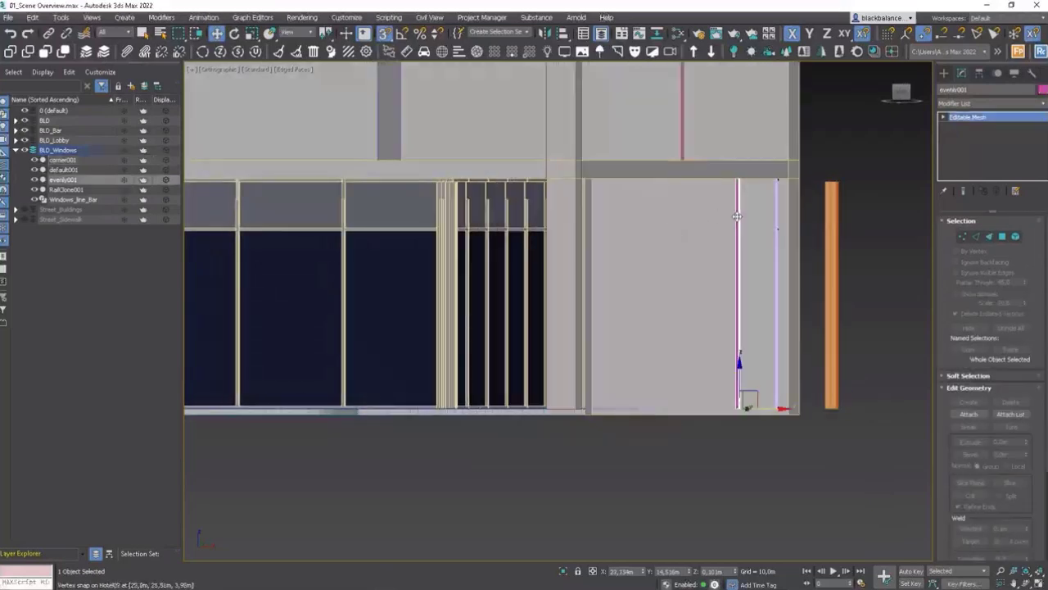
right_click(734, 213)
left_click(783, 326)
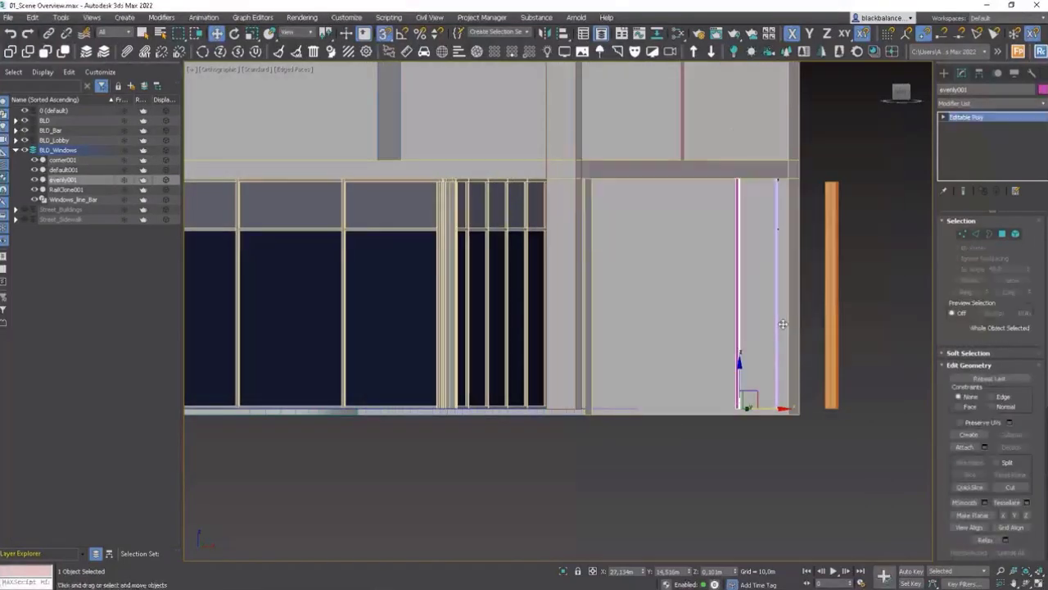
Step: Select the default001 segment and select its top vertices in vertex mode
middle_click_drag(450, 256, 441, 193, "alt")
scroll(441, 192, "up", 4)
scroll(441, 191, "down", 2)
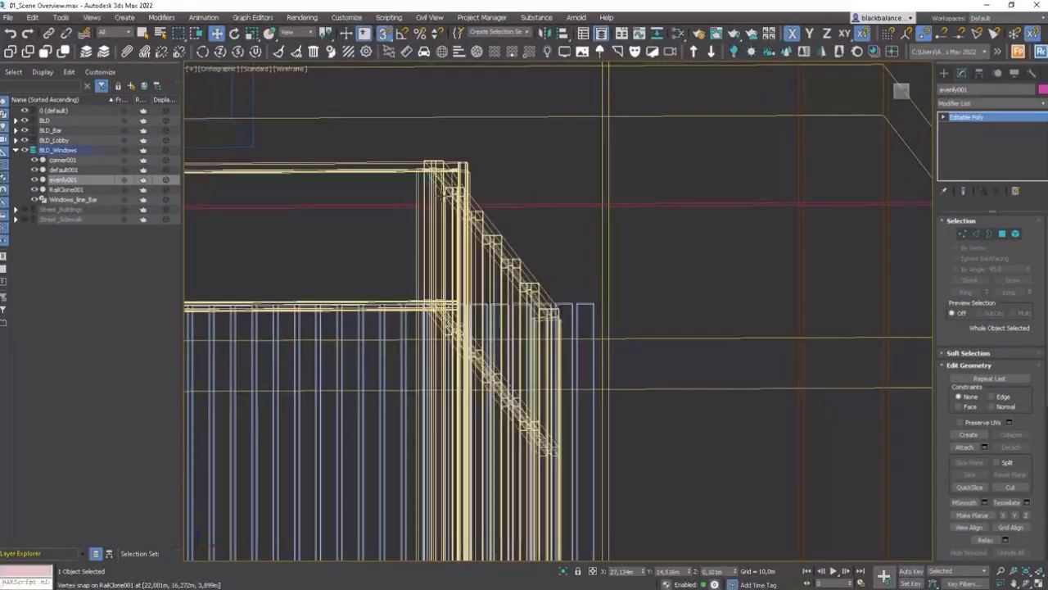
scroll(437, 199, "down", 2)
middle_click_drag(455, 216, 461, 257, "alt")
scroll(538, 255, "up", 3)
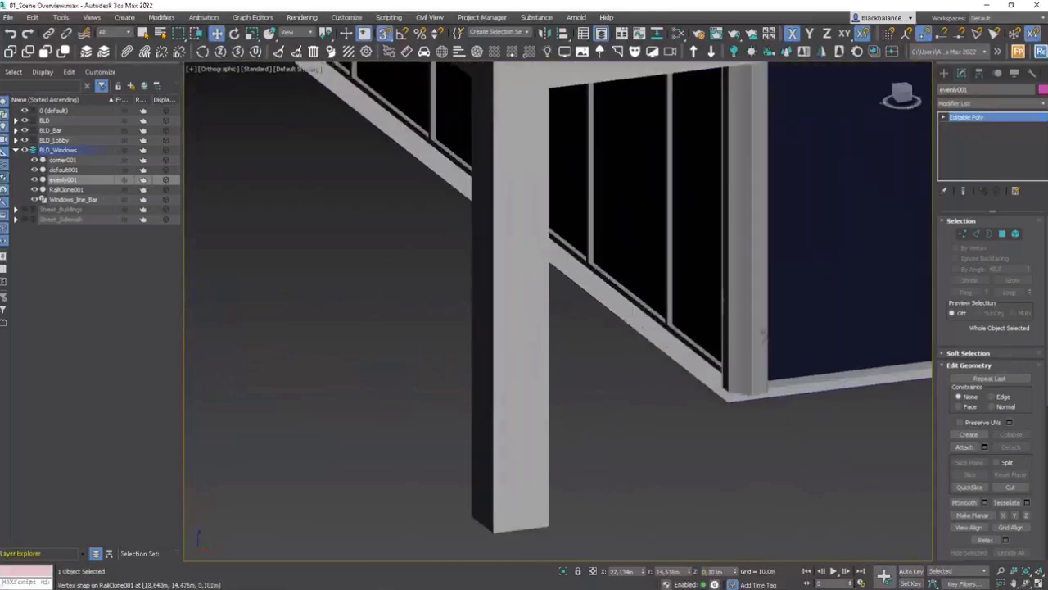
scroll(756, 352, "up", 3)
middle_click_drag(741, 352, 798, 292)
scroll(800, 290, "down", 6)
scroll(800, 290, "up", 5)
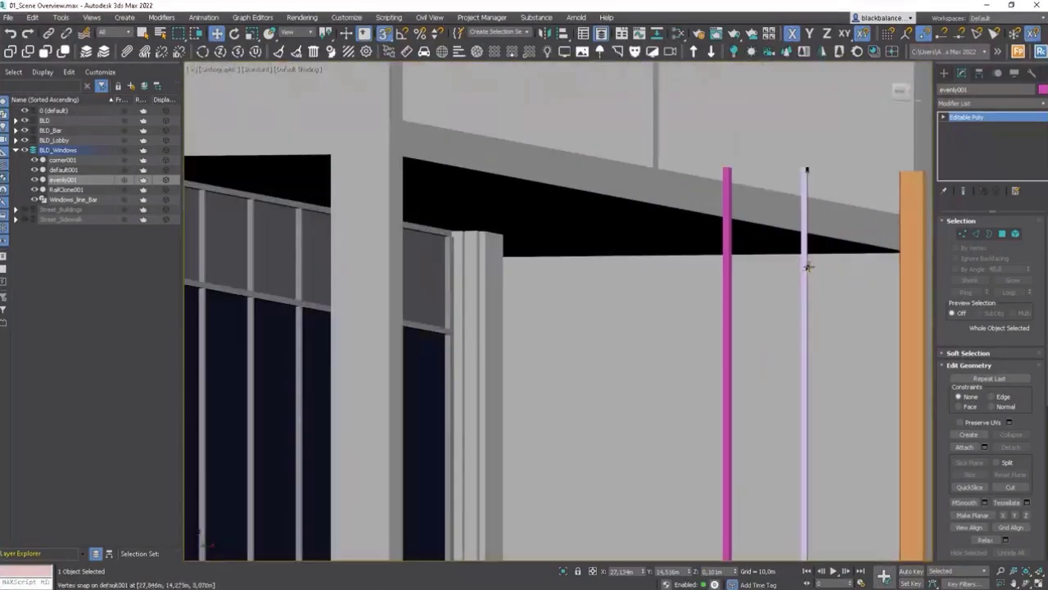
left_click(807, 269)
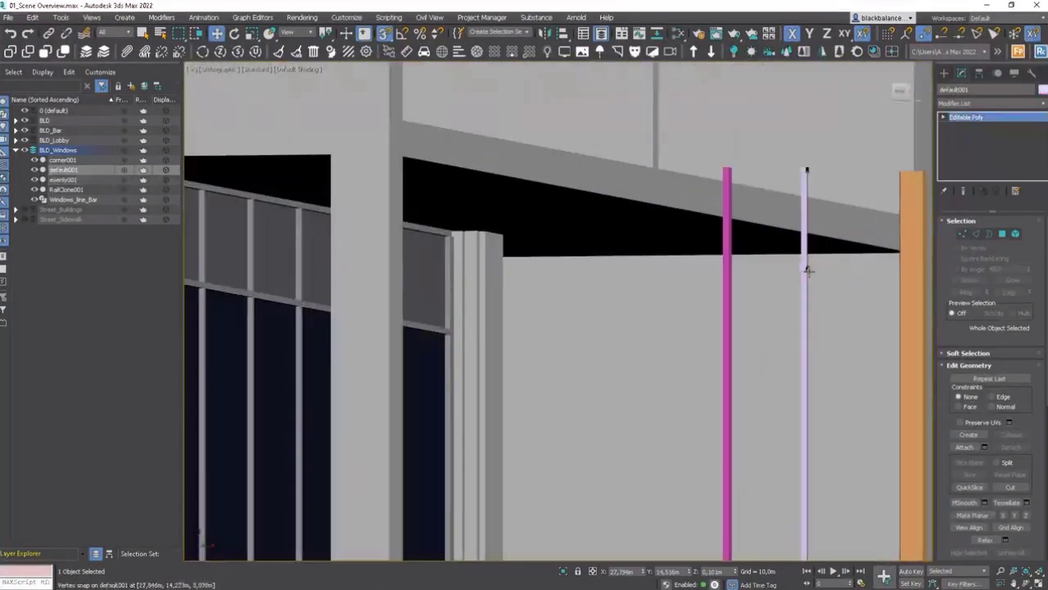
left_click(962, 236)
left_click_drag(845, 251, 778, 282)
middle_click_drag(791, 278, 748, 257)
scroll(819, 237, "down", 4)
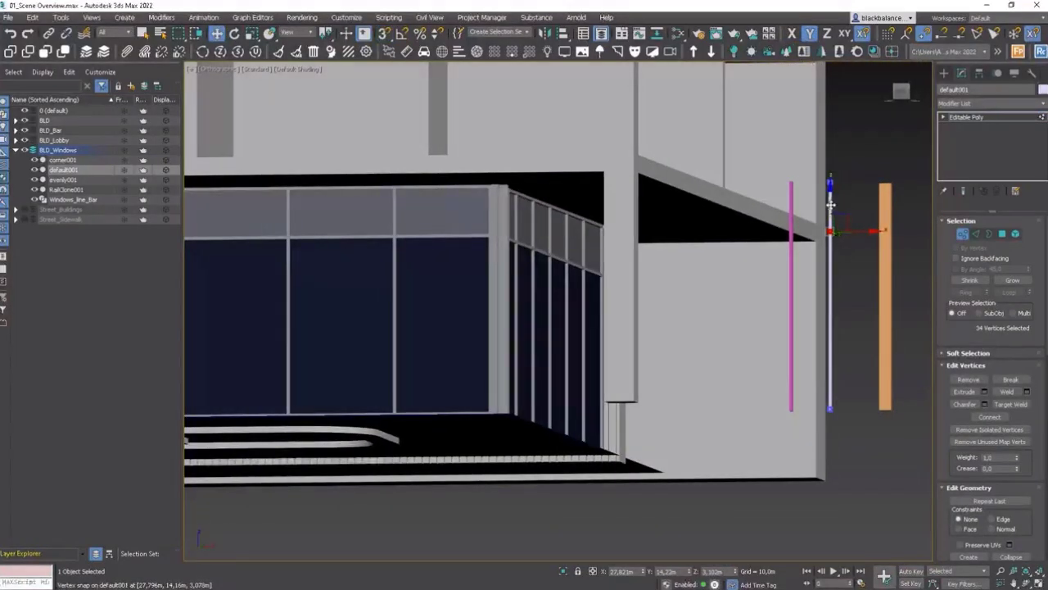
Step: Move default001's selected vertices down to its base, then offset them upward by 2, 2, -1 and -0.25 m in Z
left_click_drag(830, 205, 836, 385)
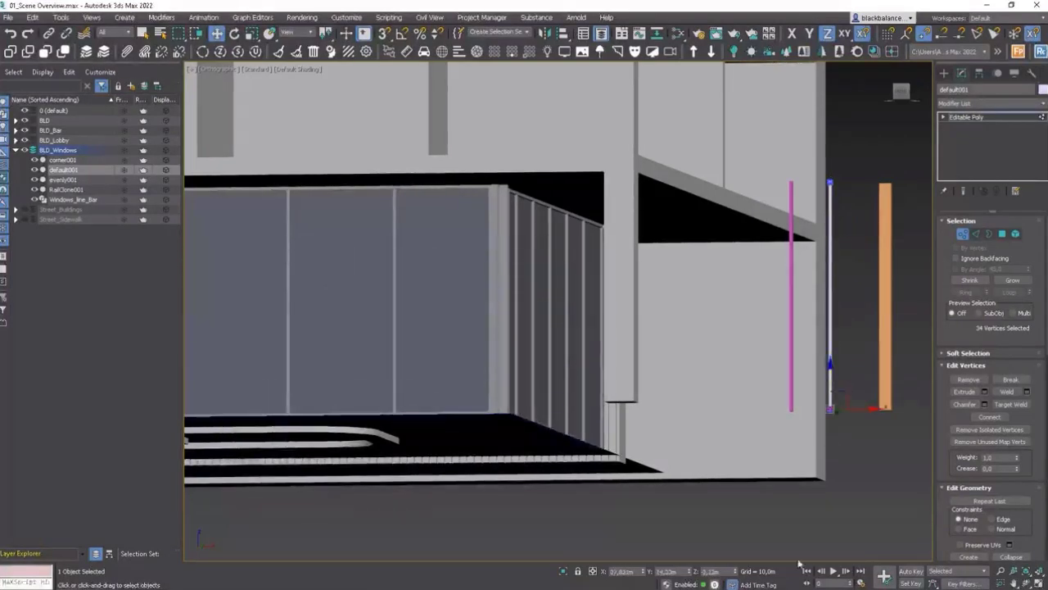
left_click(593, 572)
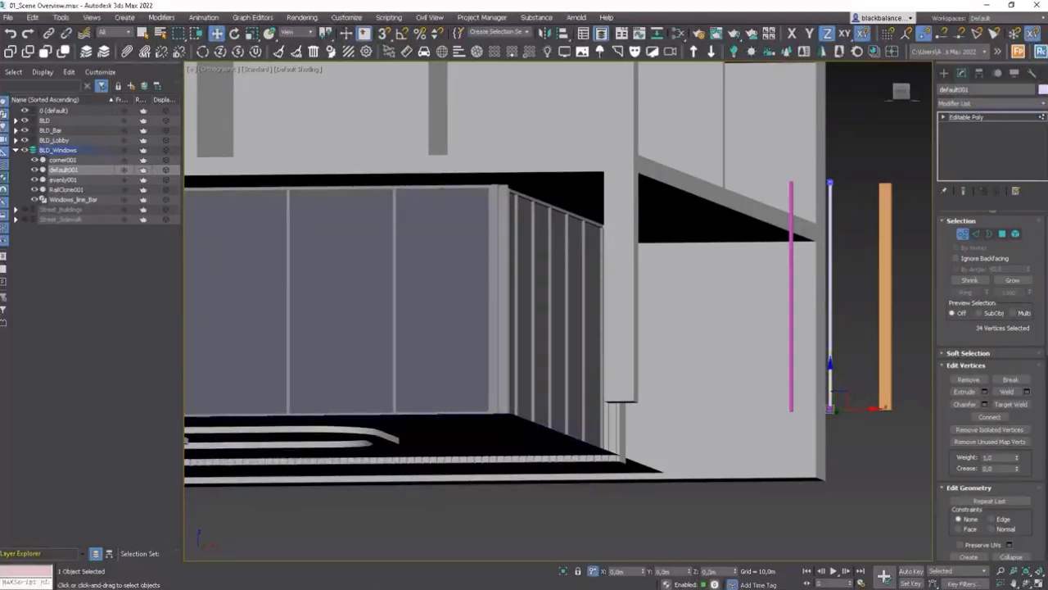
type("2")
key("Return")
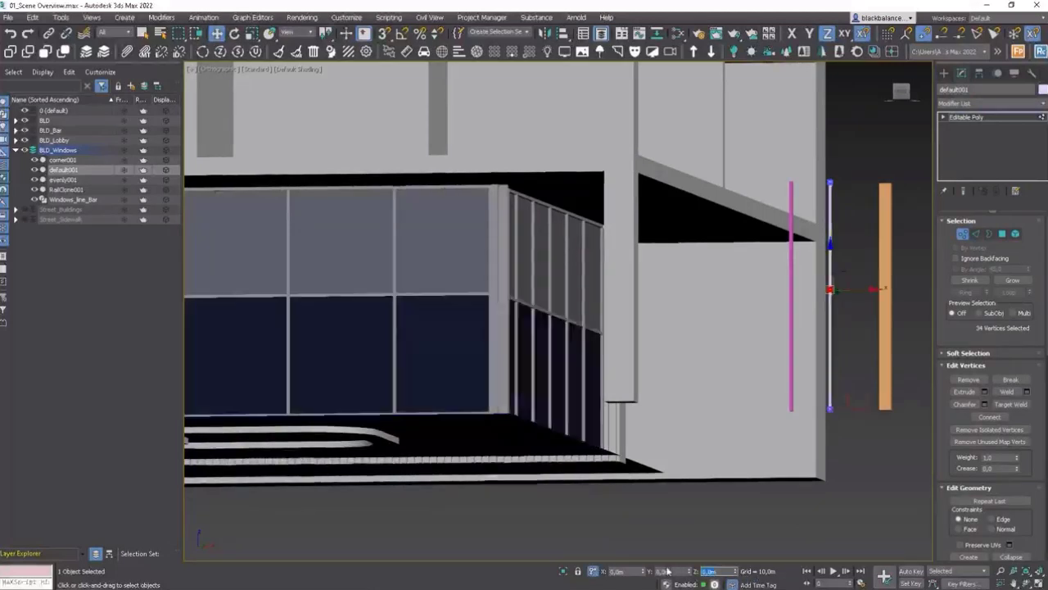
type("2")
key("Return")
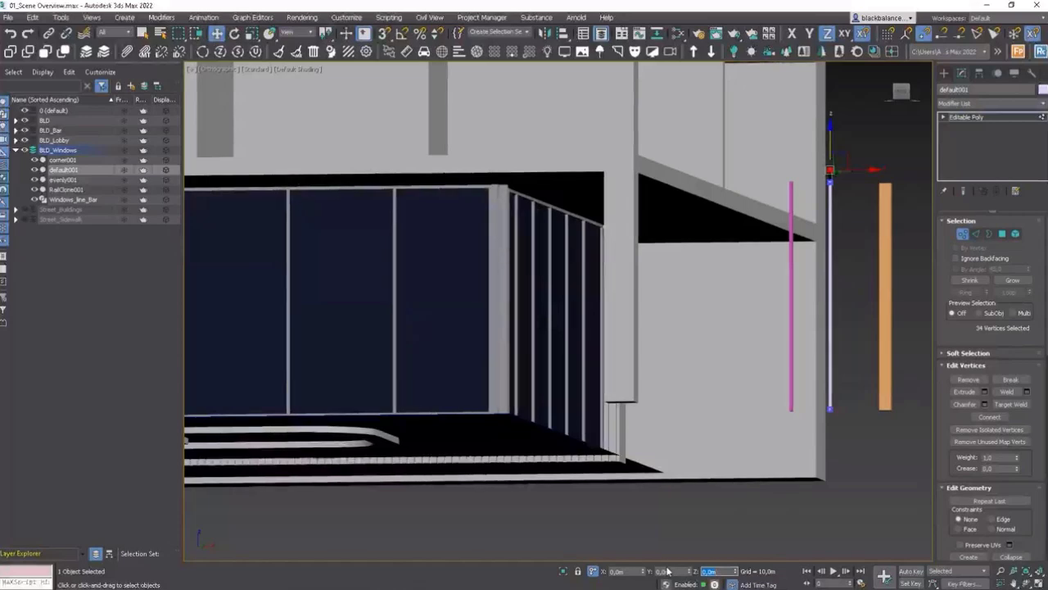
type("-1")
key("Return")
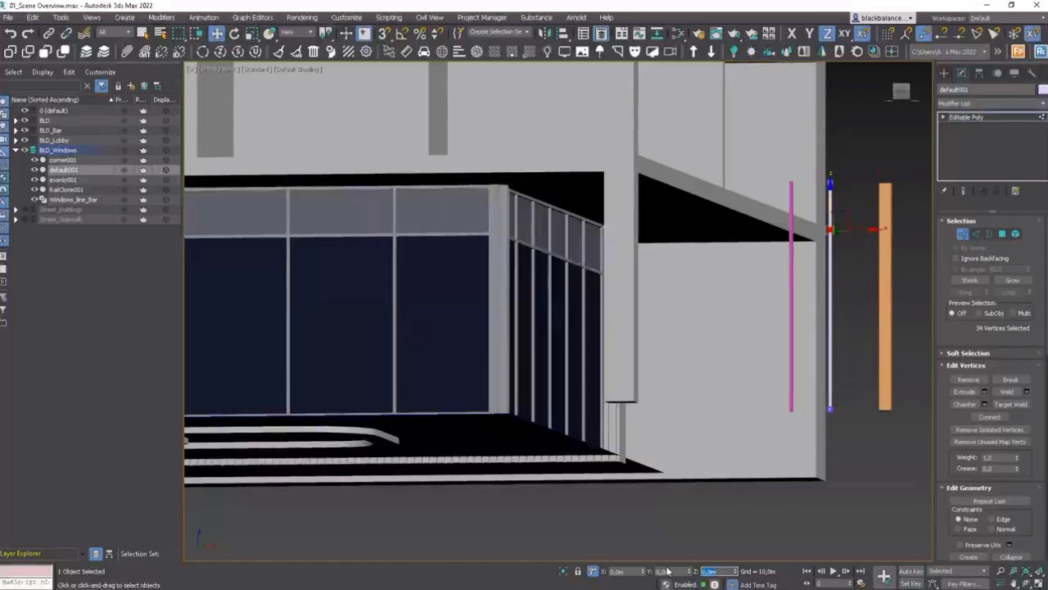
type("-")
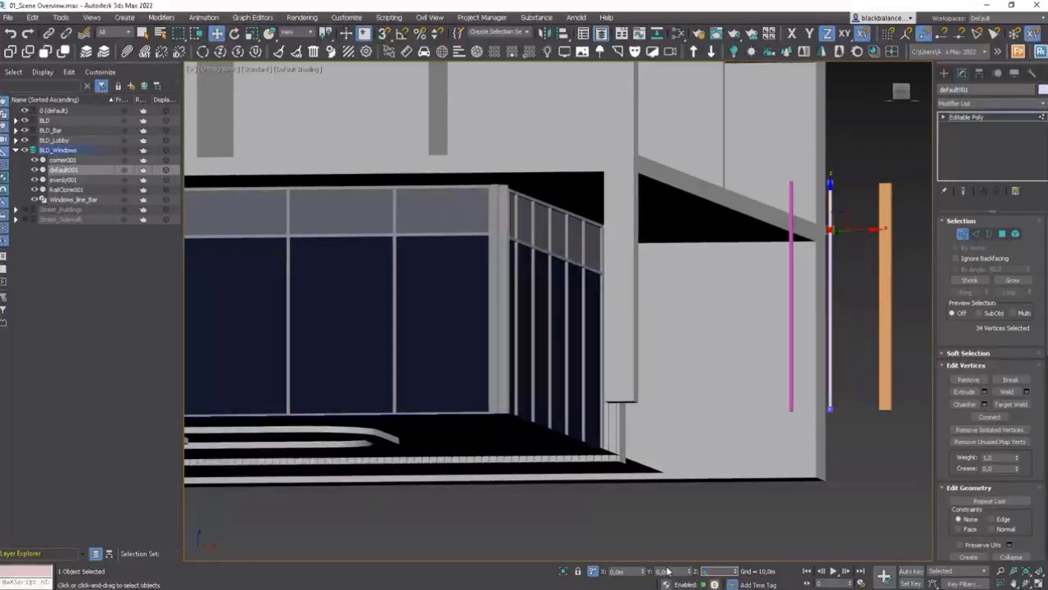
type("0,25")
key("Return")
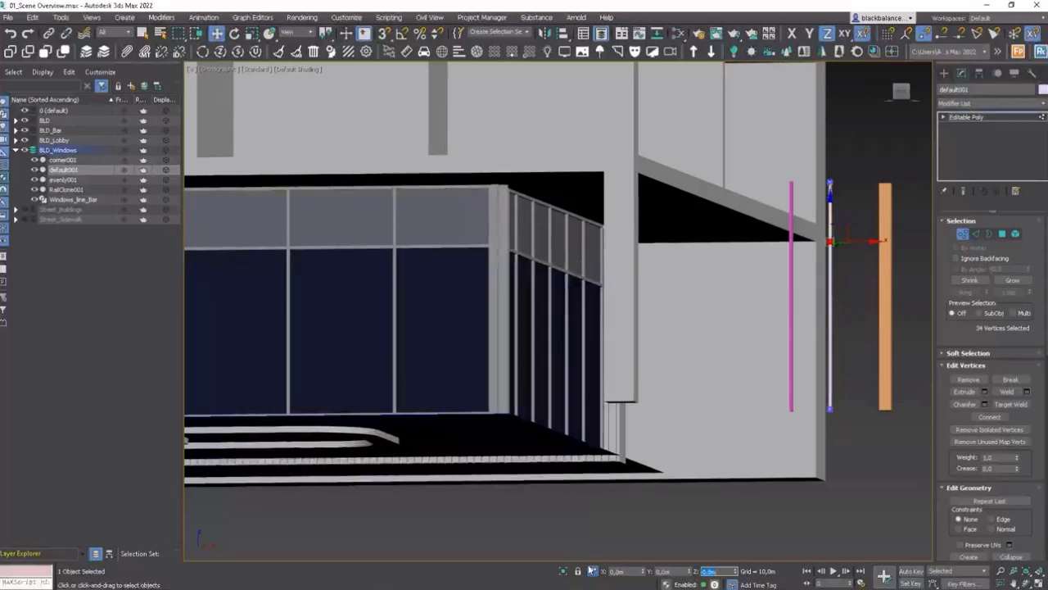
left_click(592, 570)
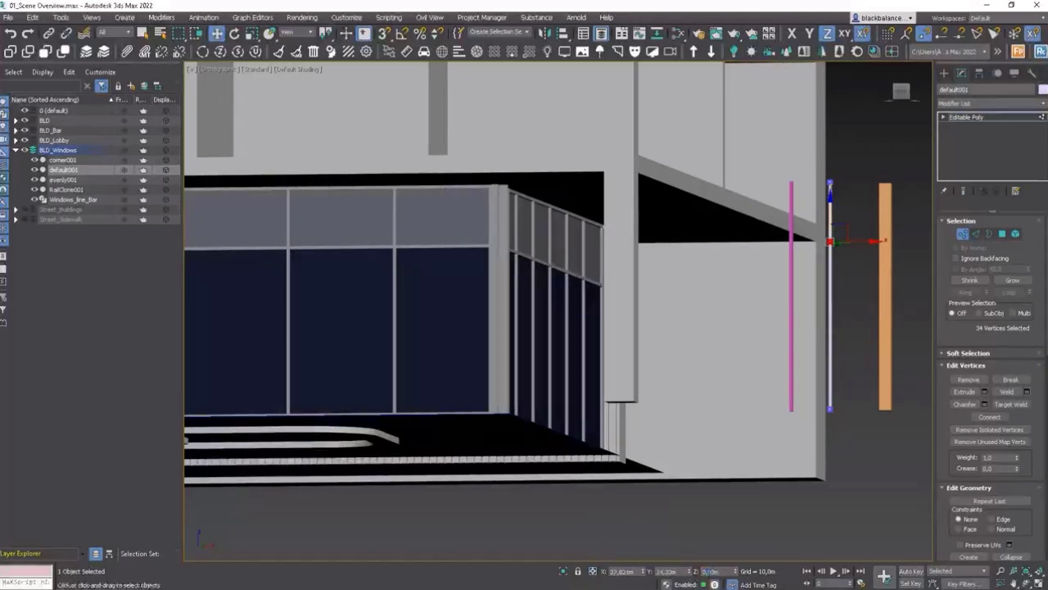
left_click_drag(722, 572, 688, 577)
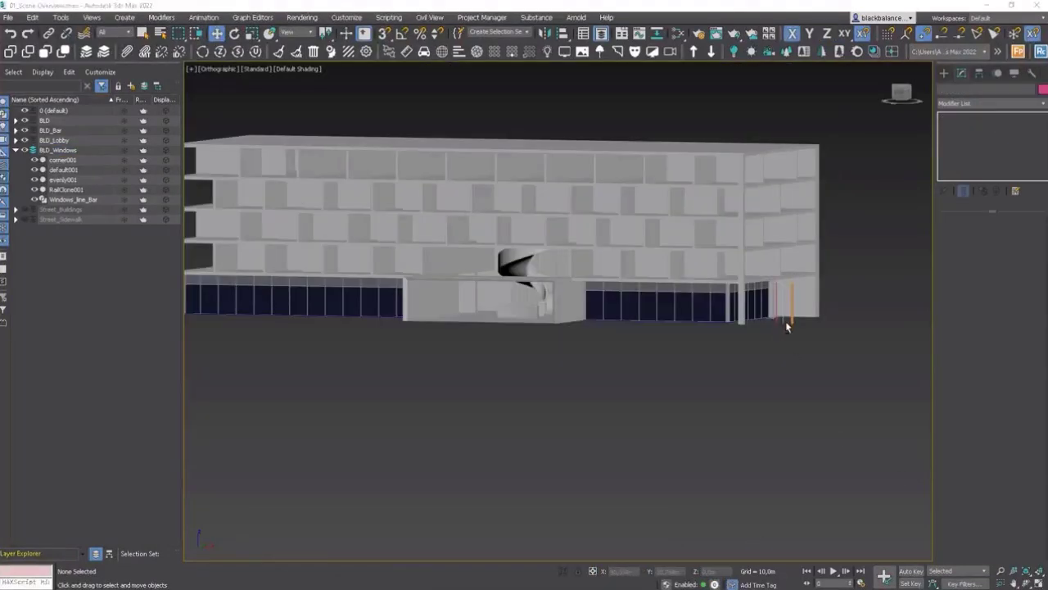
Step: Select the three segment meshes corner001, default001 and evenly001 and create a new layer containing them
middle_click_drag(786, 321, 788, 346, "alt")
left_click(785, 310)
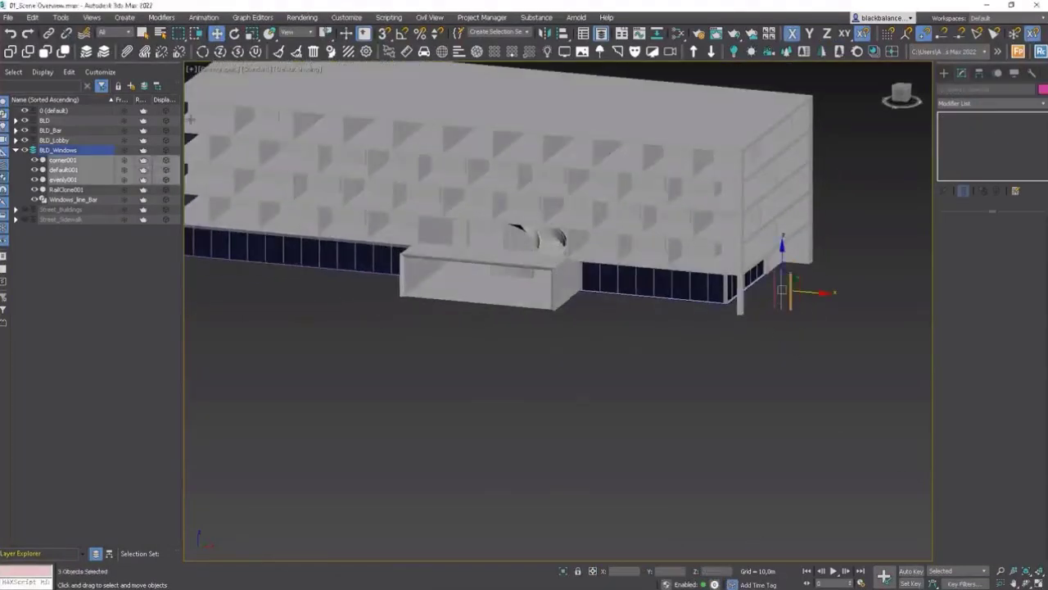
left_click(133, 87)
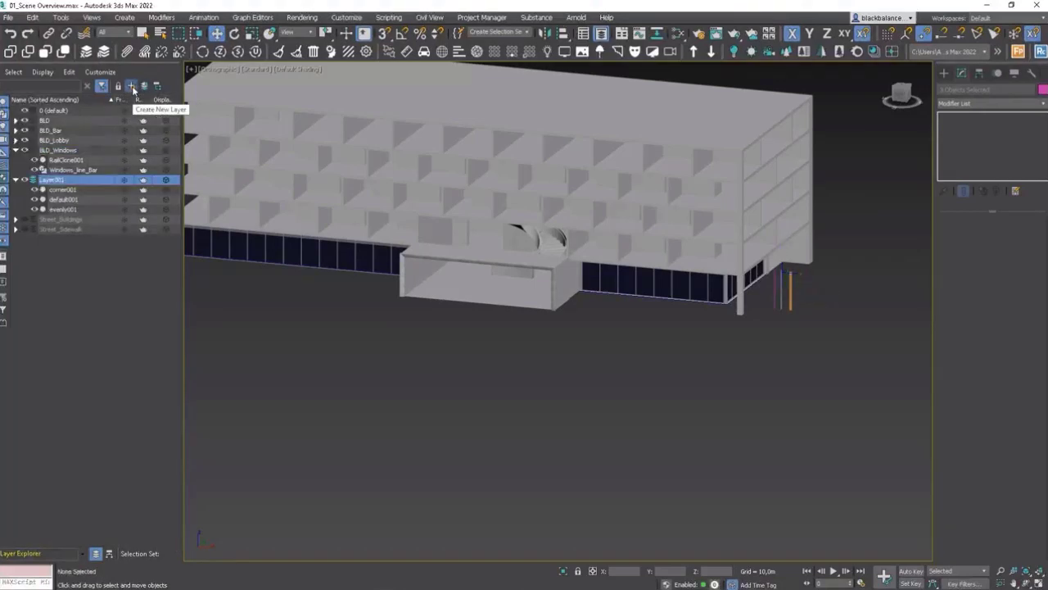
Step: Rename the new layer BLD_RailClone_HIDE
right_click(59, 183)
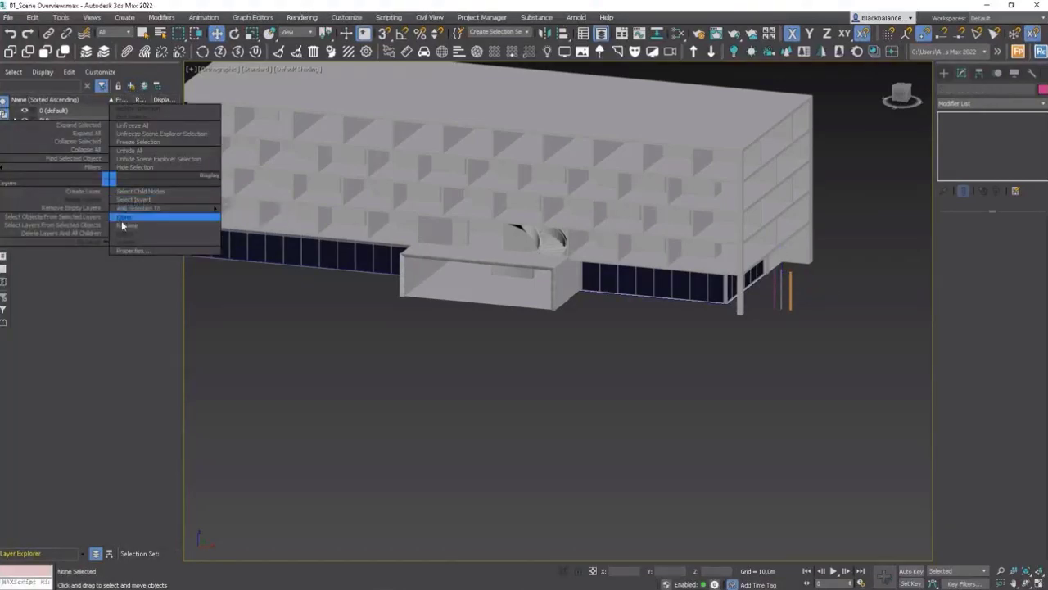
left_click(121, 225)
key("BackSpace")
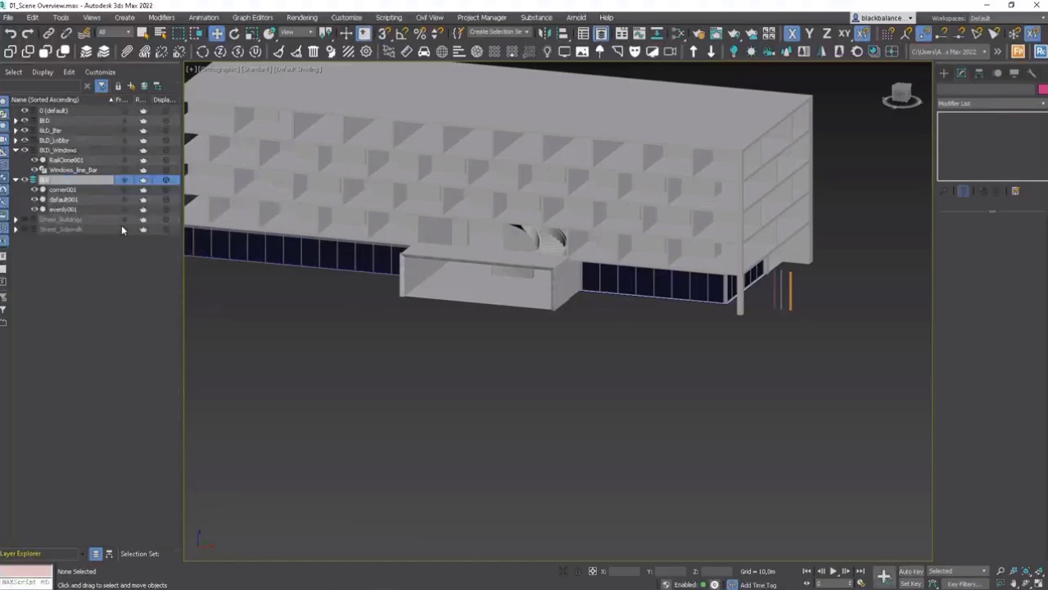
type("BLD_RailCl")
key("BackSpace")
type("lone_HDR")
left_click(122, 281)
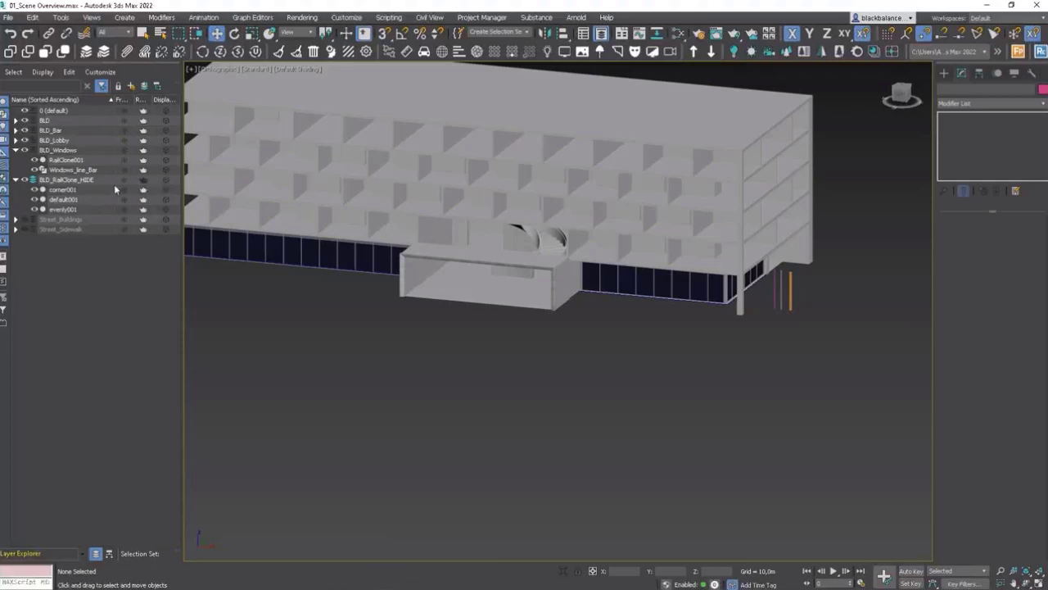
Step: Open the environment settings and assign a CoronaSky map as the environment map
right_click(814, 274)
left_click(797, 252)
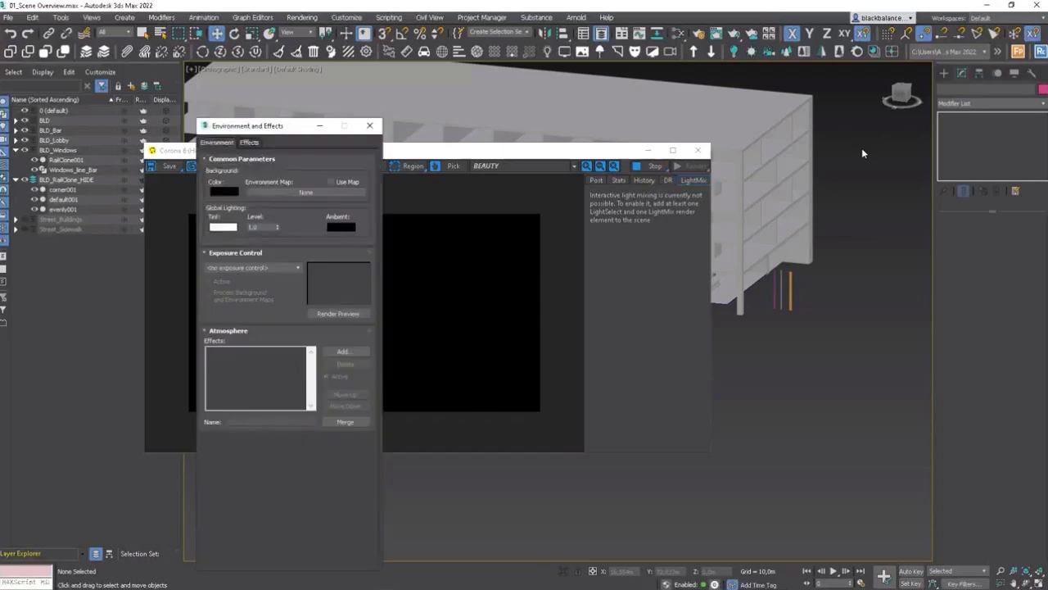
left_click(307, 193)
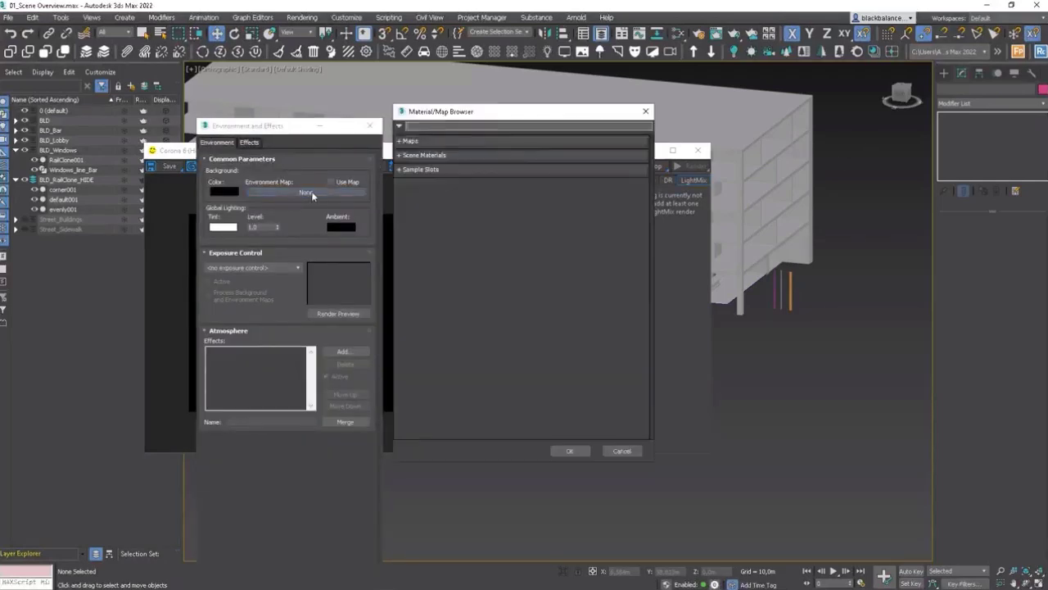
left_click(414, 144)
left_click(425, 154)
left_click(420, 169)
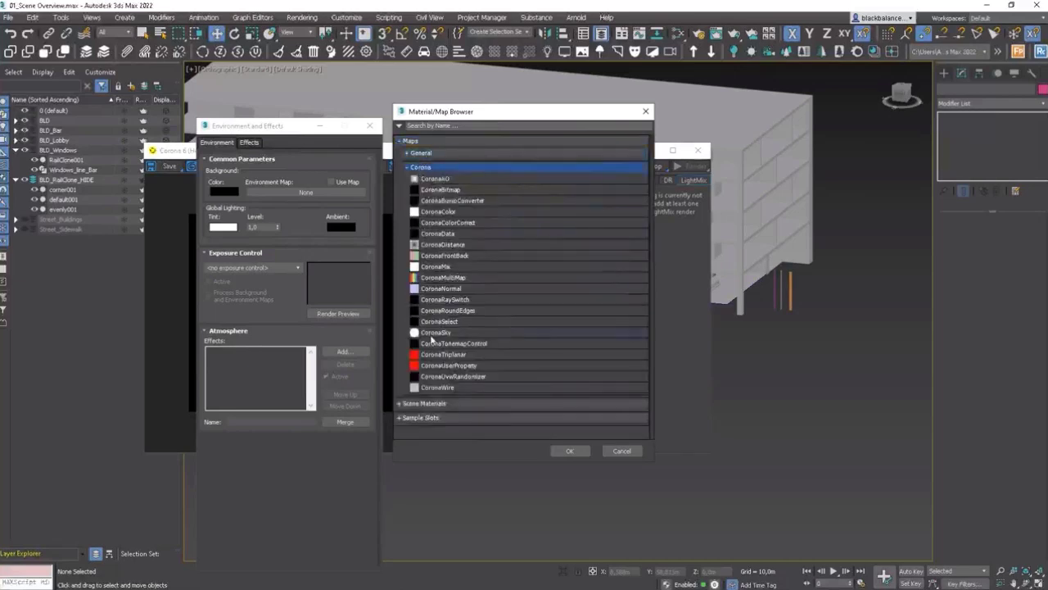
double_click(434, 333)
left_click(369, 125)
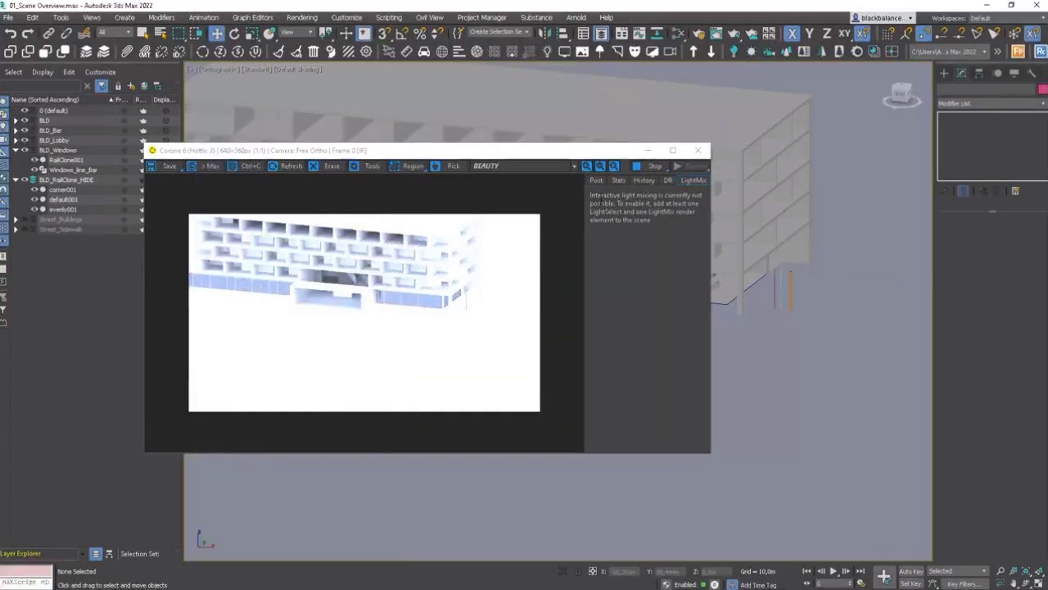
Step: In the frame buffer's post tone-mapping settings, set highlight compression to 10
left_click(599, 181)
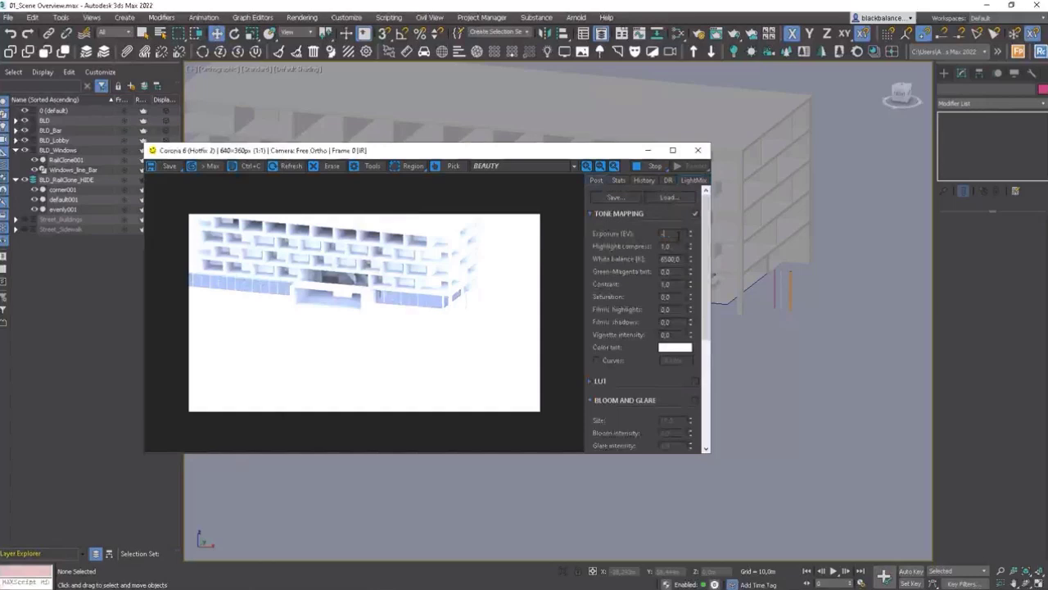
key("Tab")
type("10")
key("Return")
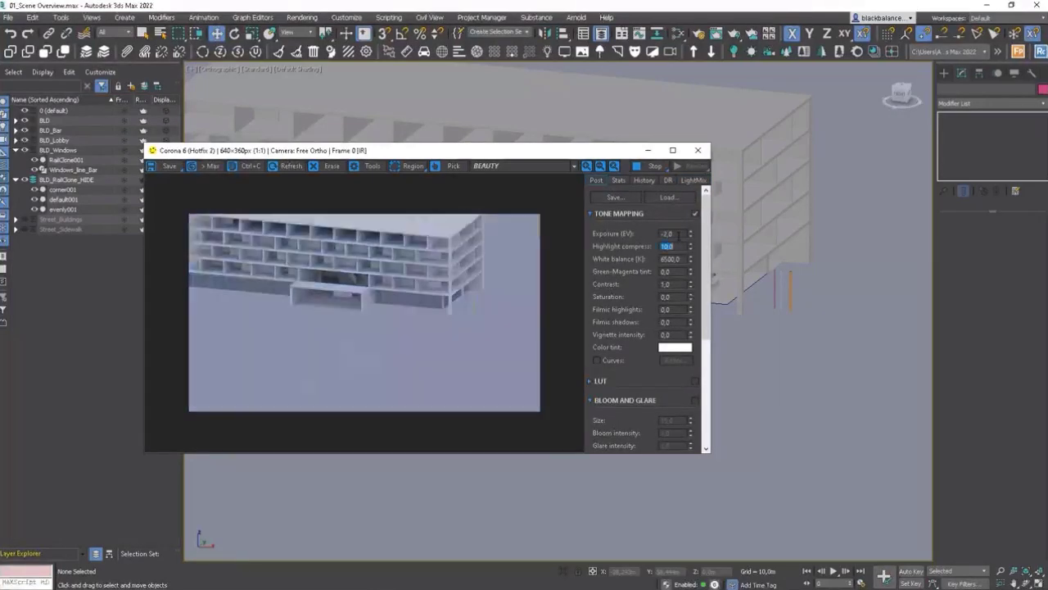
Step: Turn off rendering for the corner001, default001 and evenly001 segments on the BLD_RailClone_HIDE layer
left_click_drag(439, 150, 464, 175)
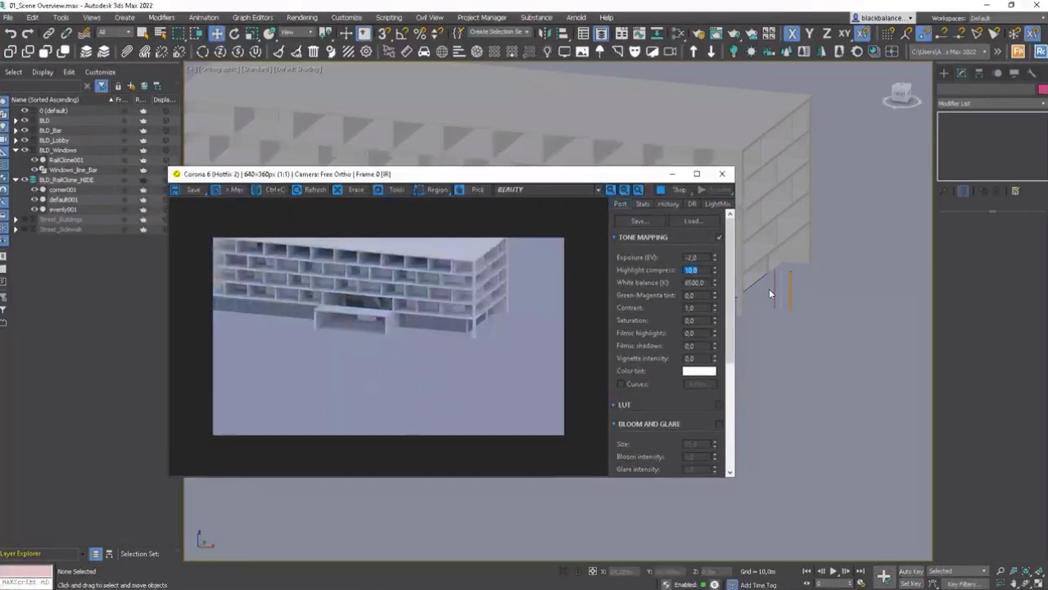
scroll(769, 288, "up", 5)
left_click(146, 181)
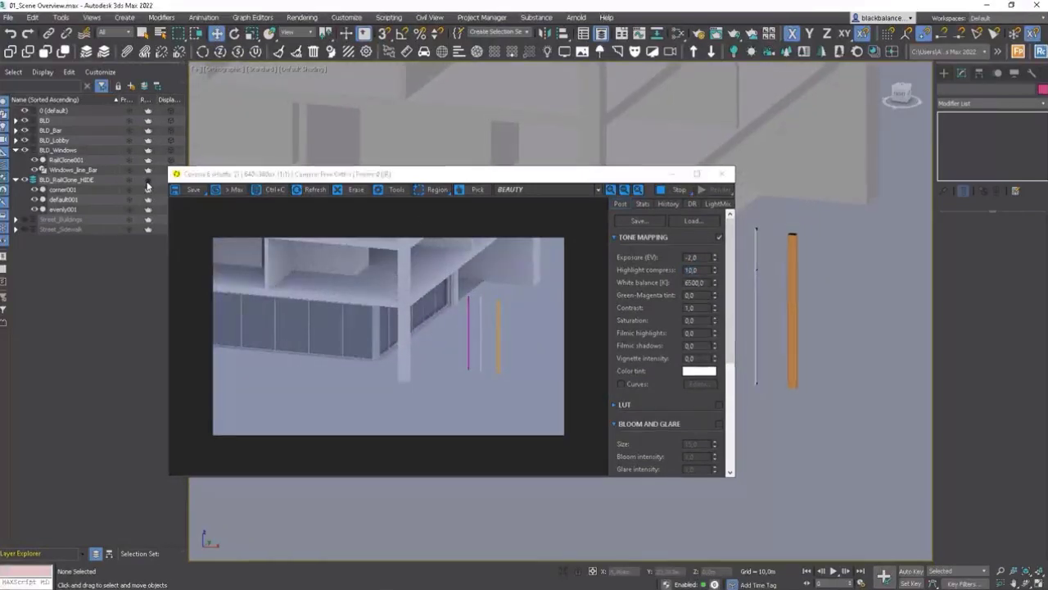
left_click(147, 182)
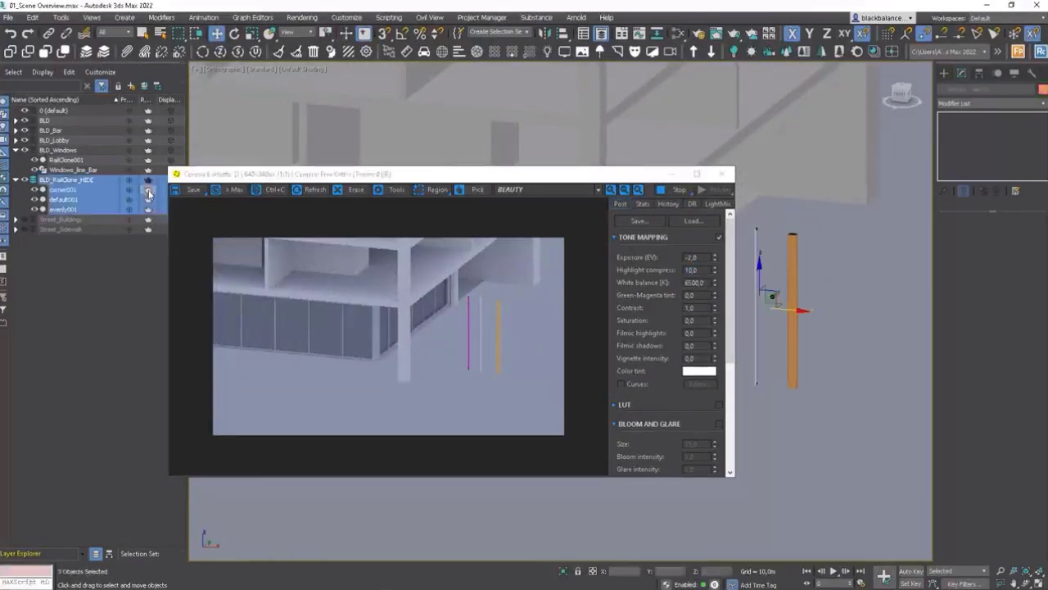
left_click(148, 192)
left_click(149, 200)
left_click(149, 200)
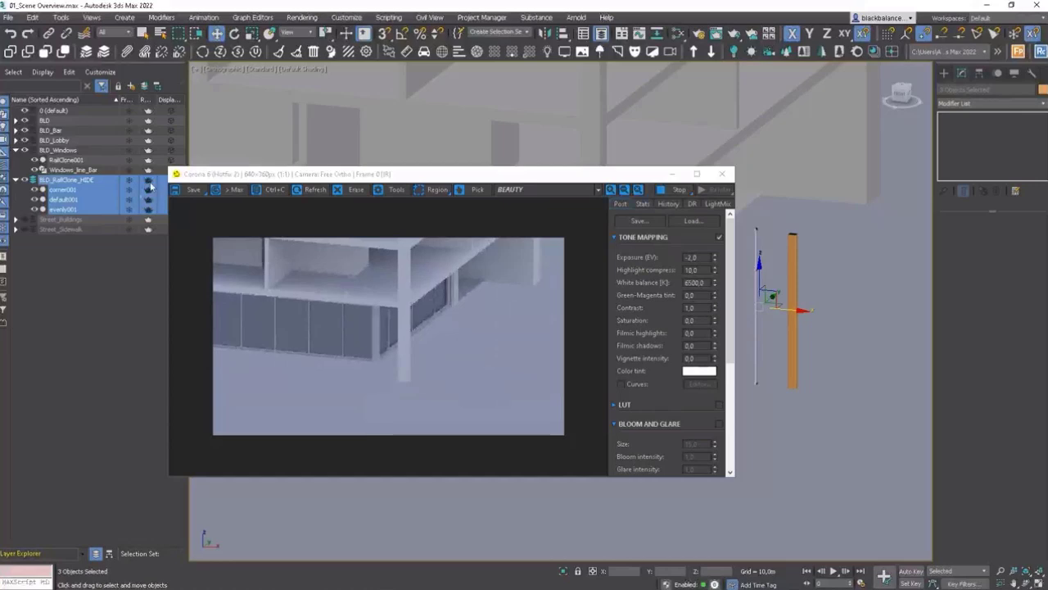
left_click(138, 276)
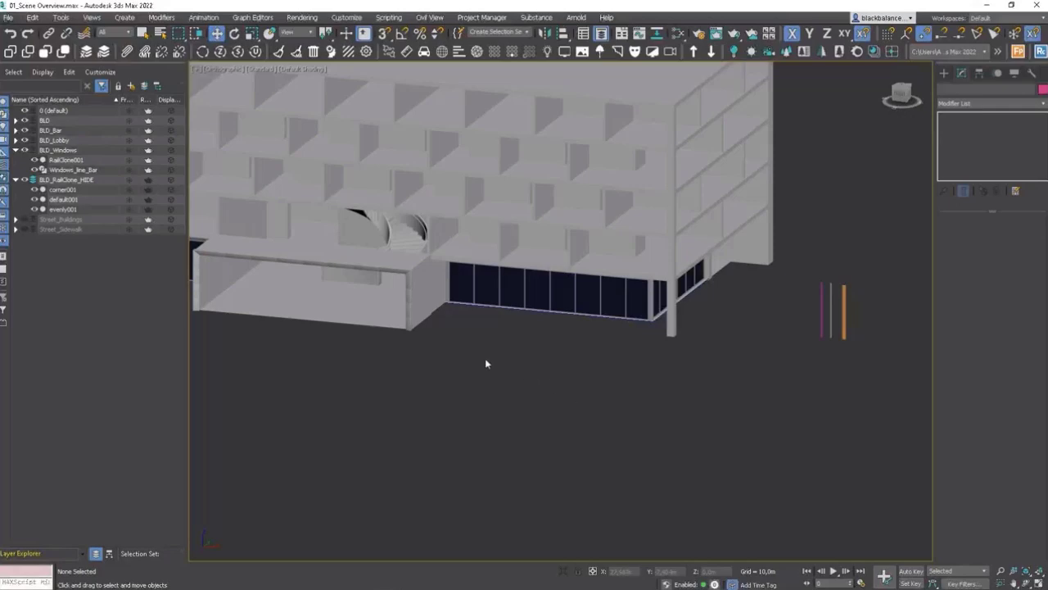
Step: Draw a new line spline at the bar's front window corner using vertex snapping
middle_click_drag(486, 364, 604, 415)
scroll(485, 363, "up", 4)
middle_click_drag(489, 365, 539, 375)
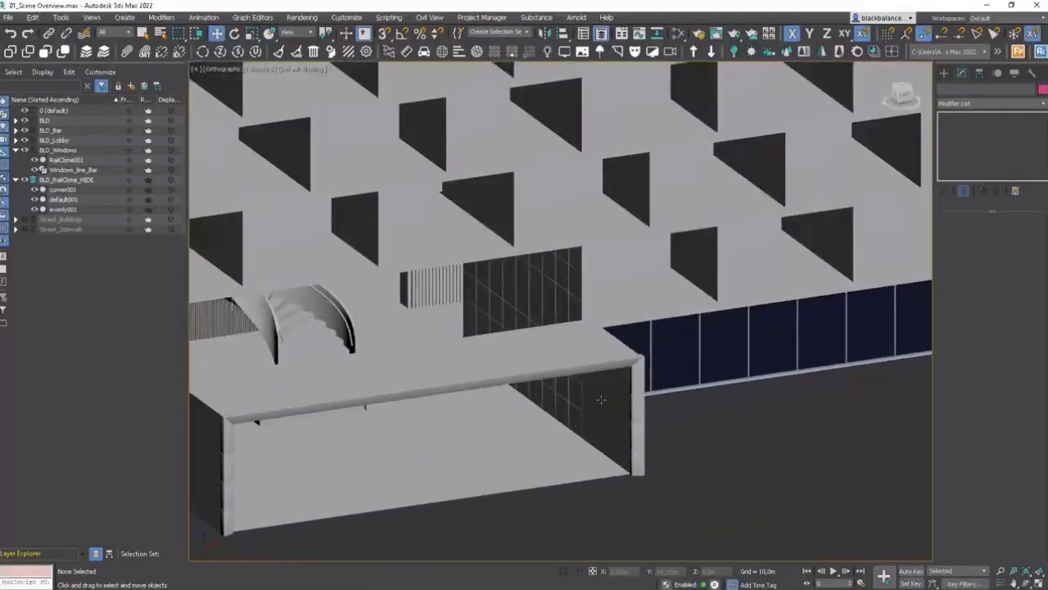
left_click(602, 399)
left_click(725, 416)
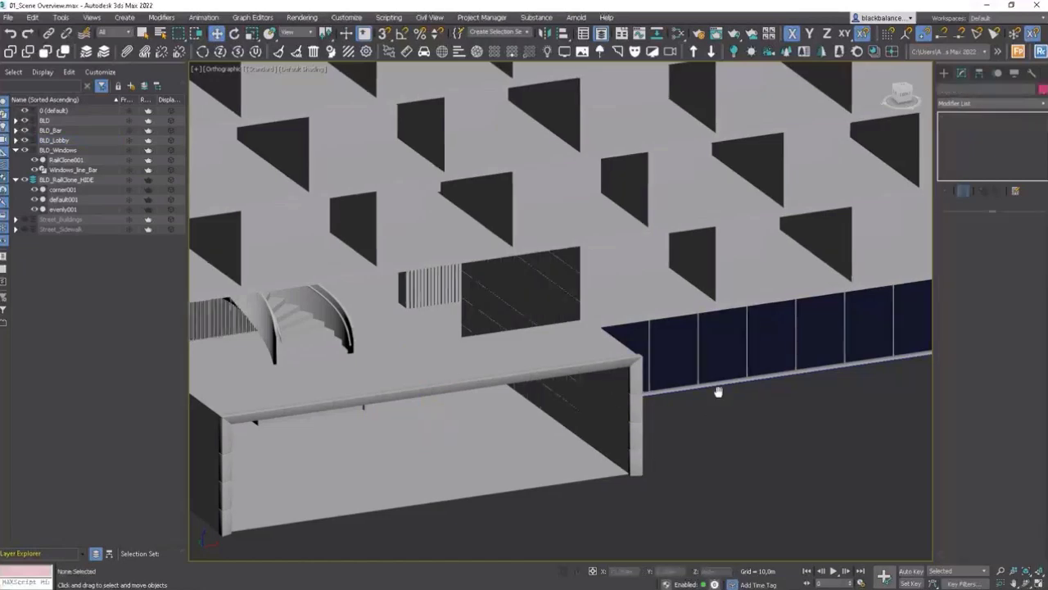
scroll(718, 397, "down", 5)
left_click(944, 73)
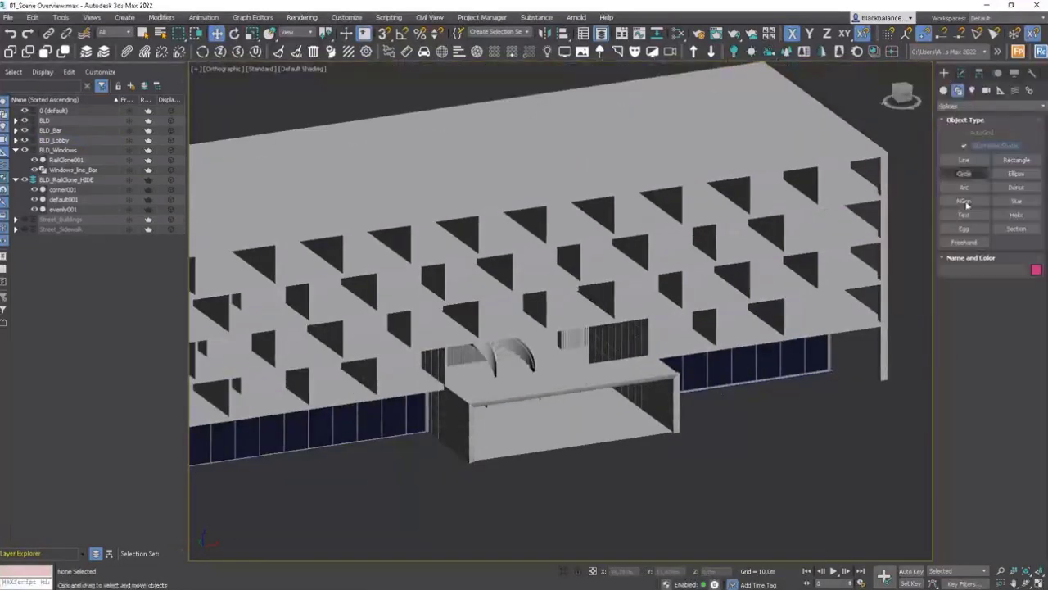
left_click(964, 160)
scroll(847, 369, "down", 5)
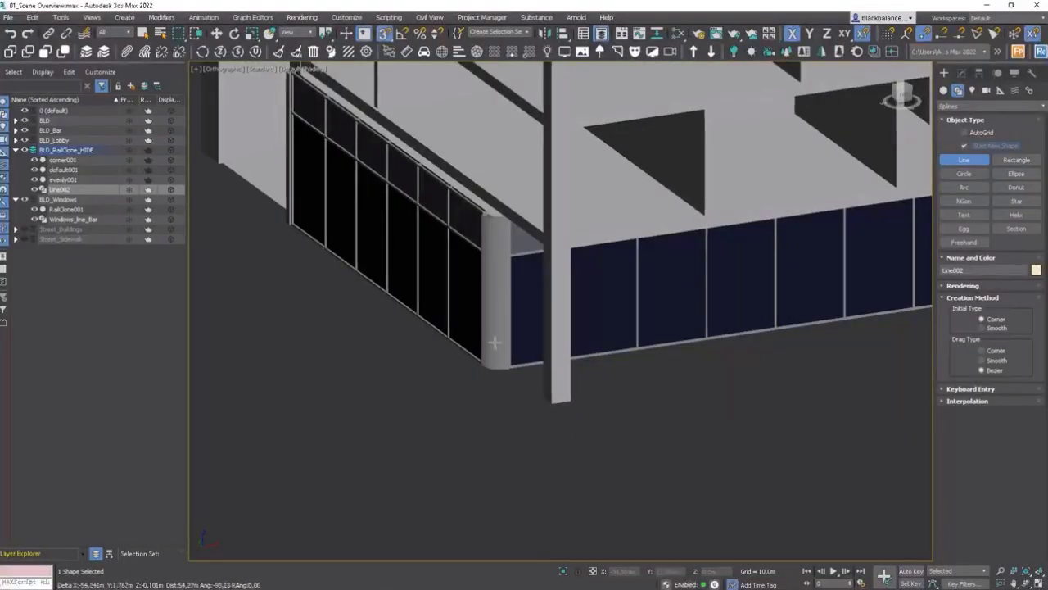
scroll(579, 418, "up", 5)
key("F3")
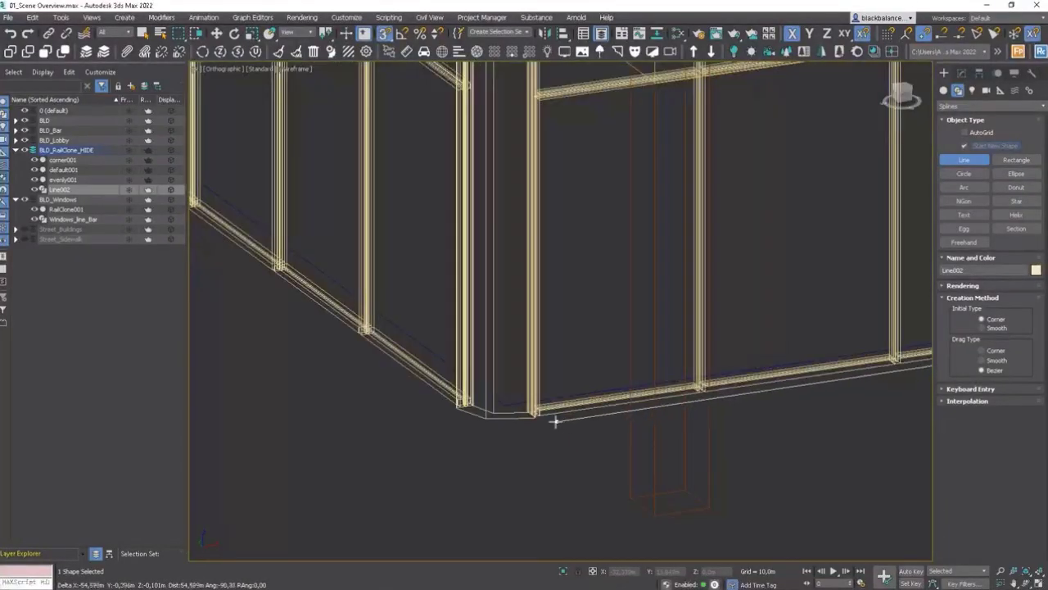
scroll(496, 410, "down", 4)
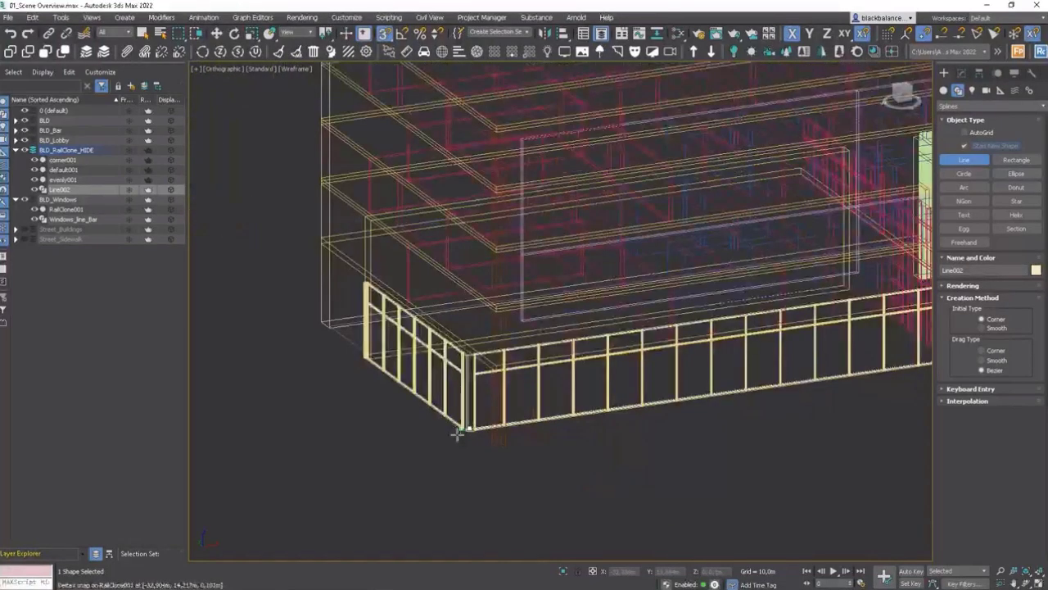
right_click(524, 443)
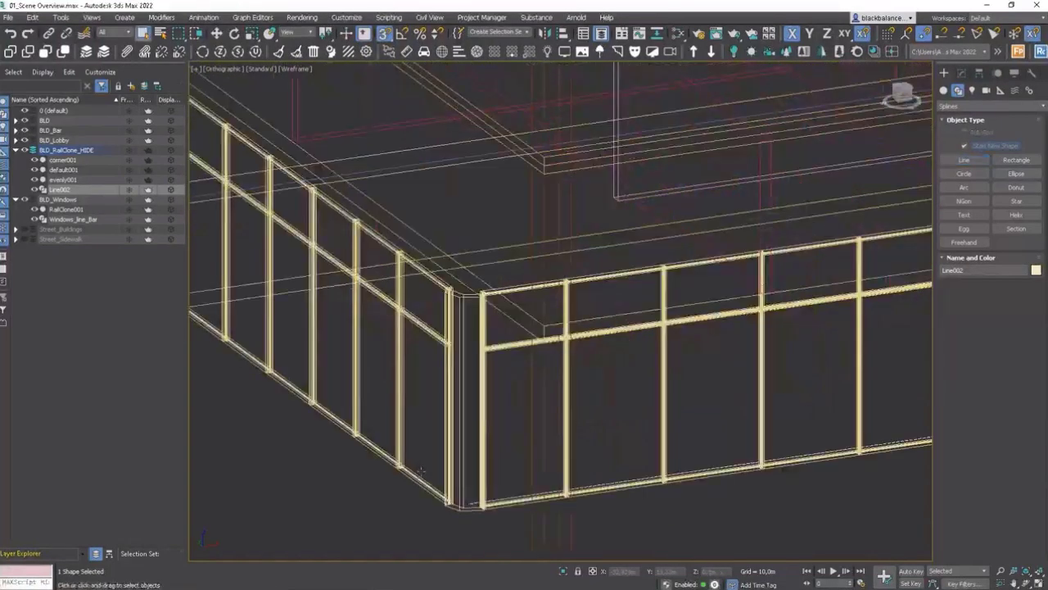
Step: Select Windows_line_Bar and reverse its selected spline at sub-object level
left_click(73, 220)
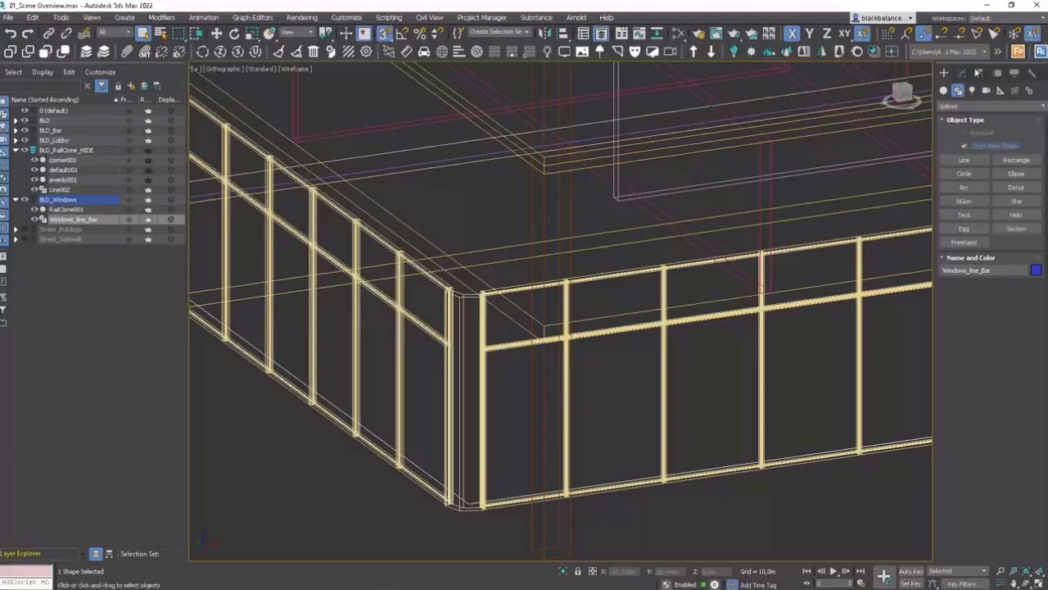
left_click(965, 74)
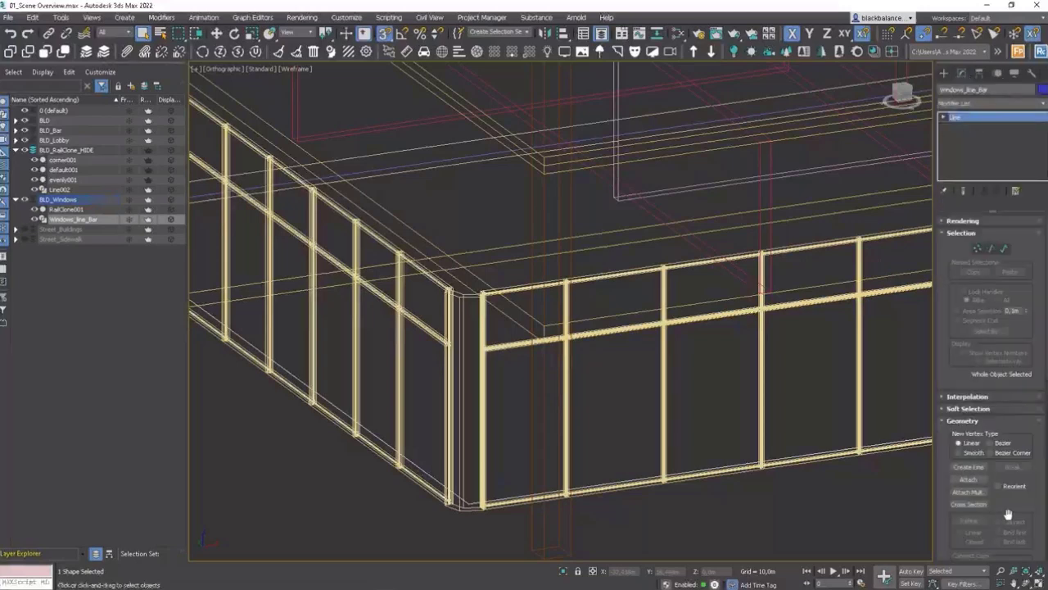
left_click_drag(1008, 513, 1016, 348)
scroll(982, 312, "up", 2)
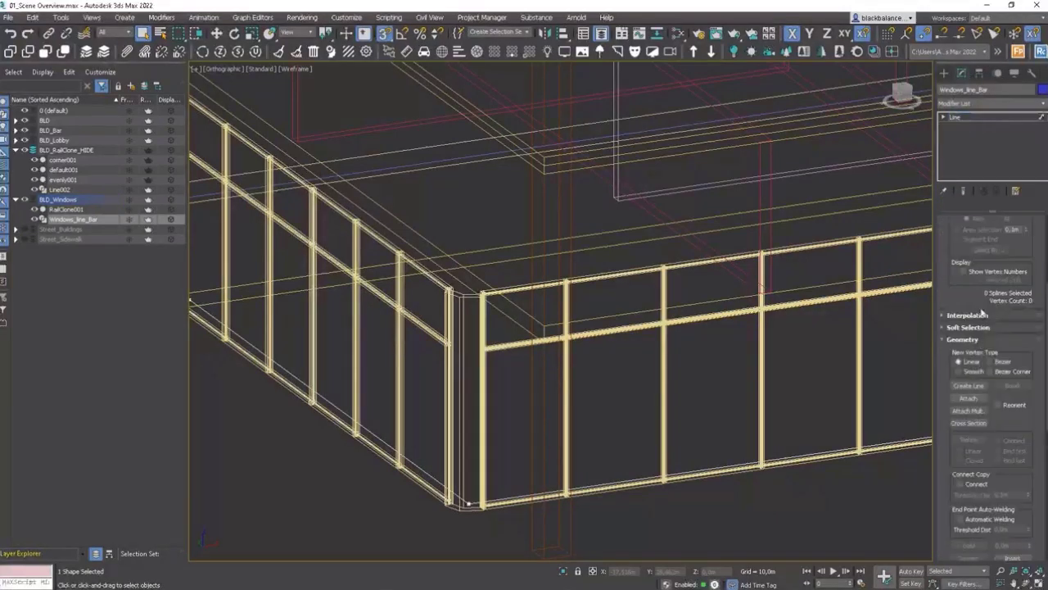
left_click(805, 454)
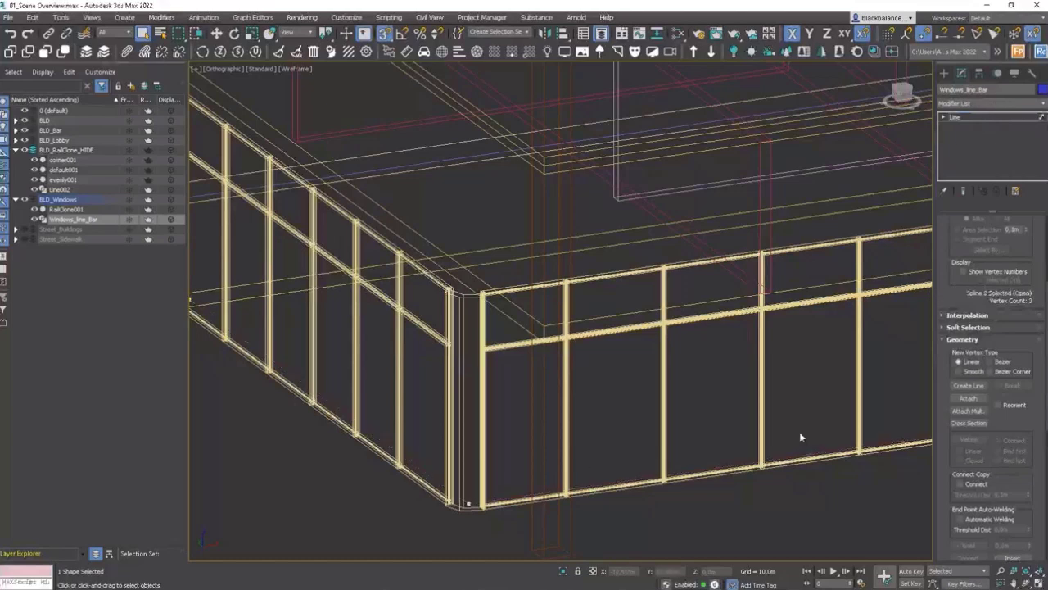
scroll(1000, 423, "down", 4)
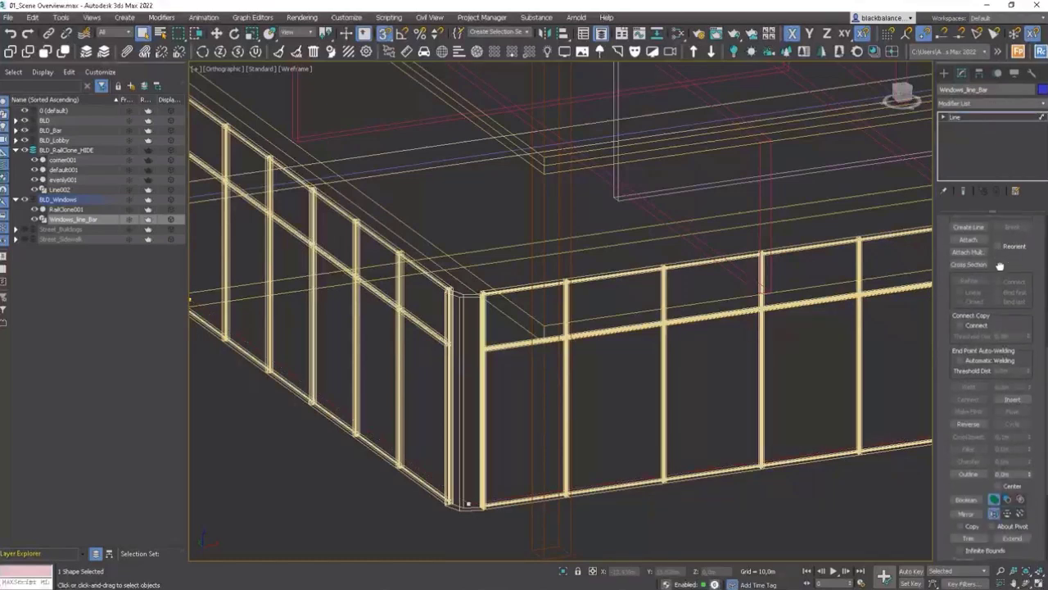
left_click(969, 425)
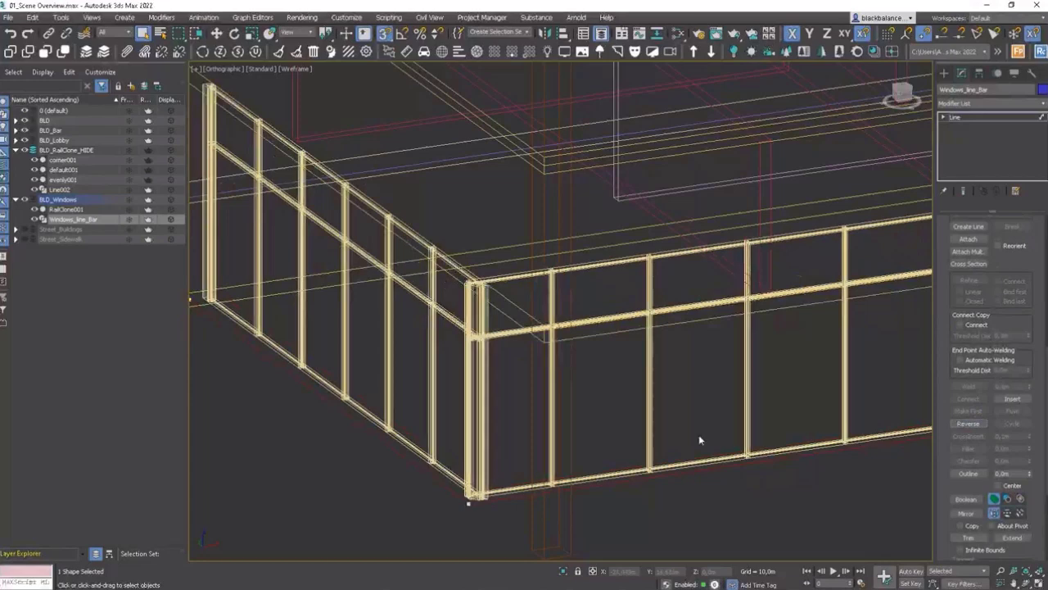
key("2")
key("F3")
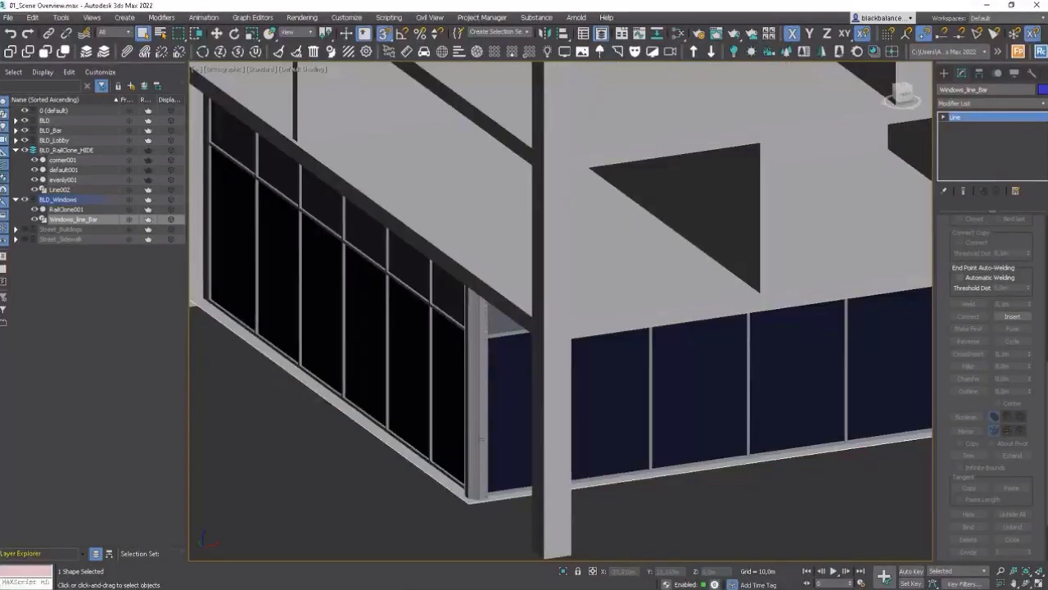
Step: Select Line002 and snap its end vertex to the corner of the bar's front opening
scroll(481, 438, "down", 2)
middle_click_drag(583, 410, 258, 401)
scroll(539, 390, "down", 3)
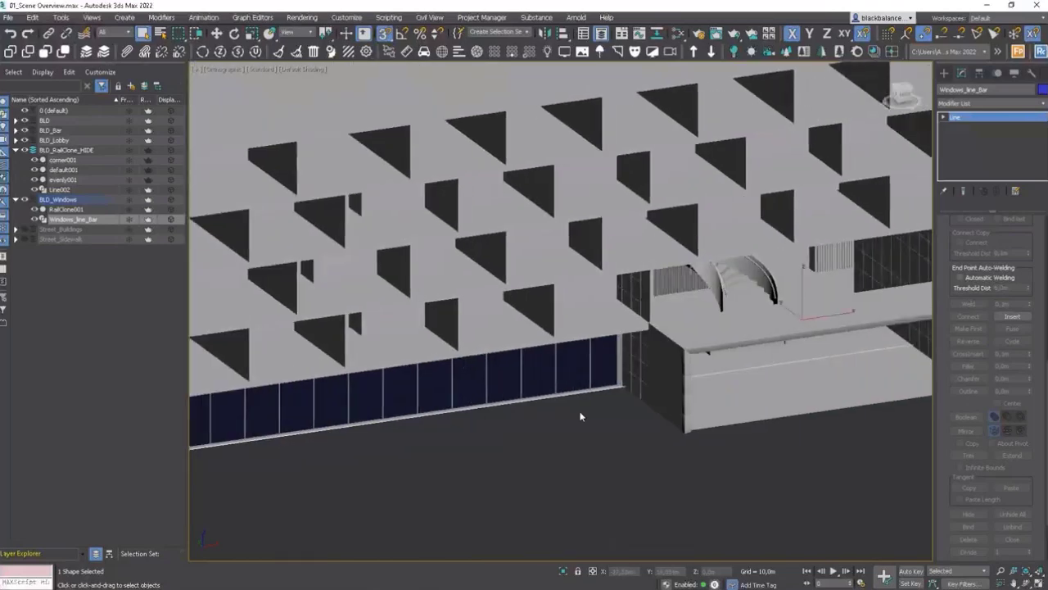
left_click(758, 367)
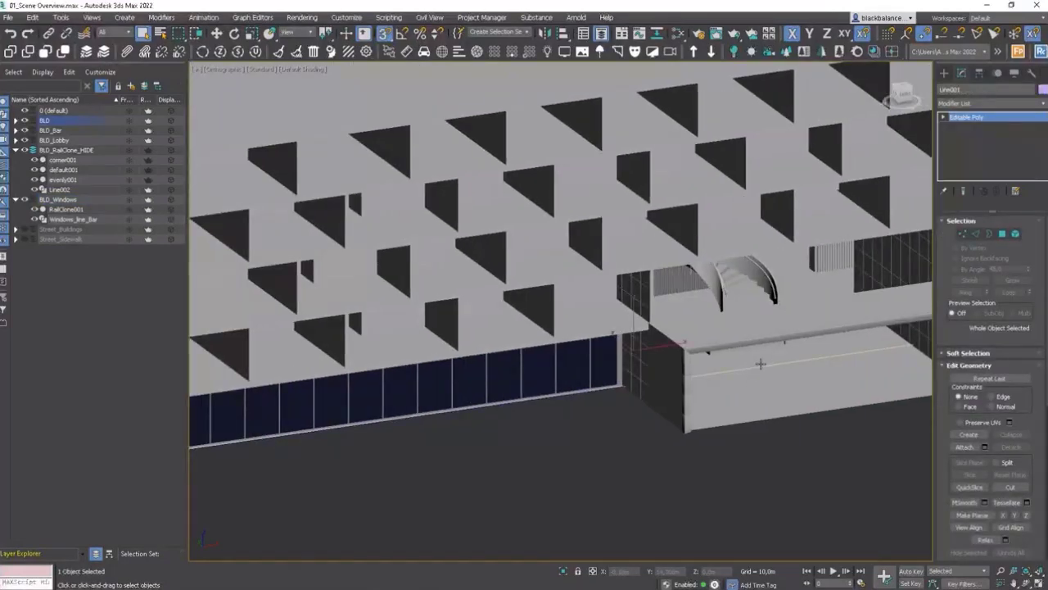
key("F3")
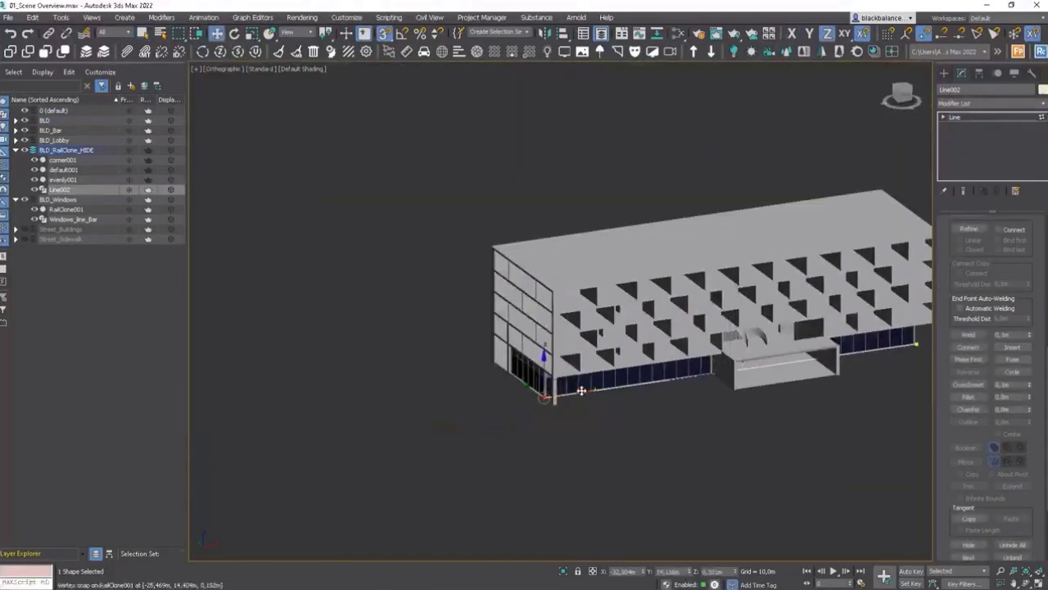
left_click_drag(581, 390, 749, 368)
left_click(915, 344)
key("s")
left_click_drag(929, 342, 827, 358)
key("z")
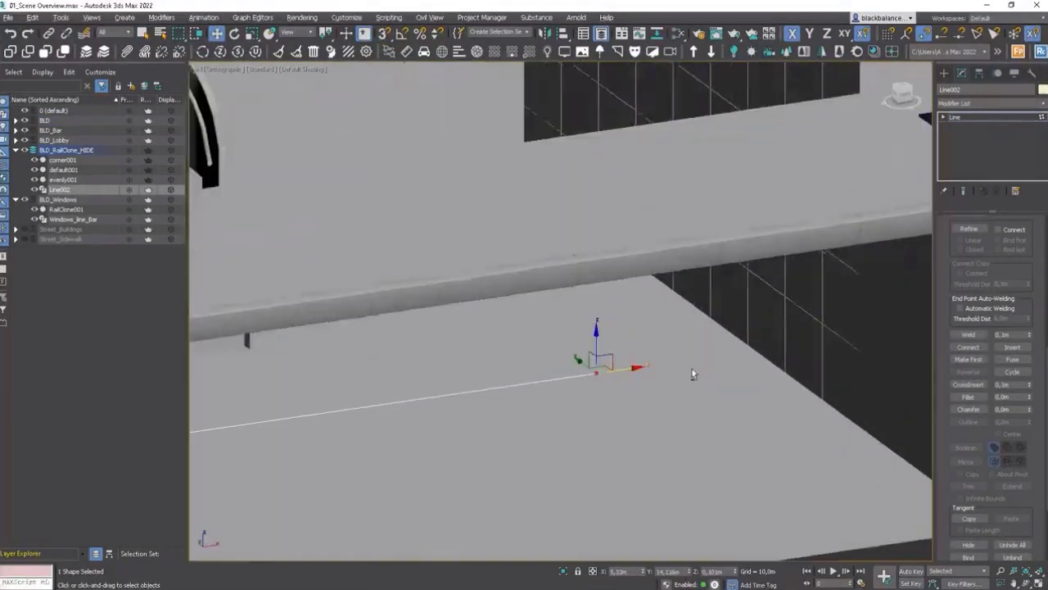
Step: Move Line002's other vertex to the opposite corner so the line spans the bar front
middle_click_drag(693, 369, 636, 368, "alt")
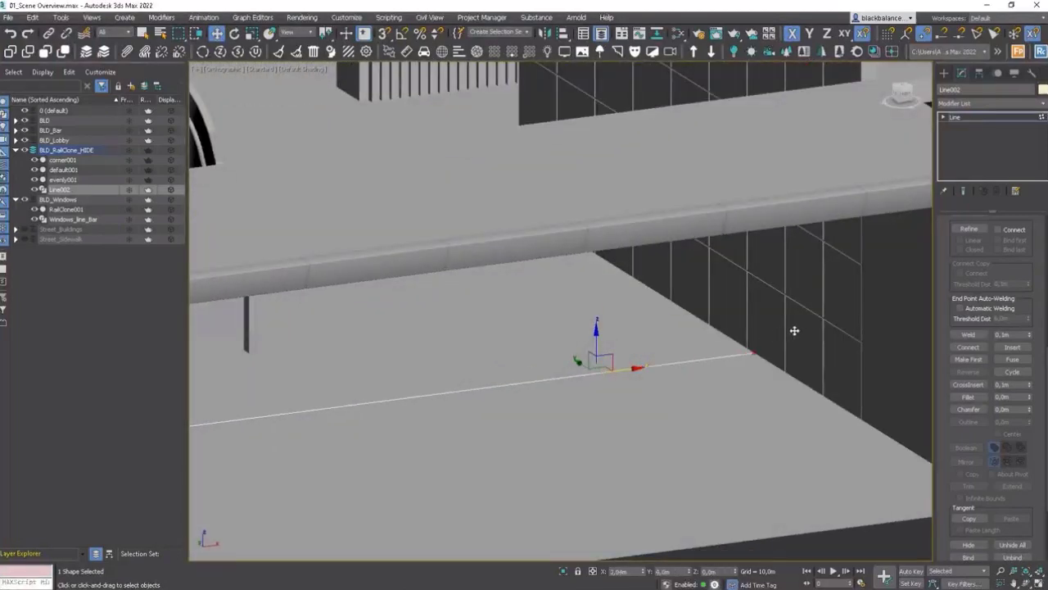
middle_click_drag(796, 330, 592, 368, "alt")
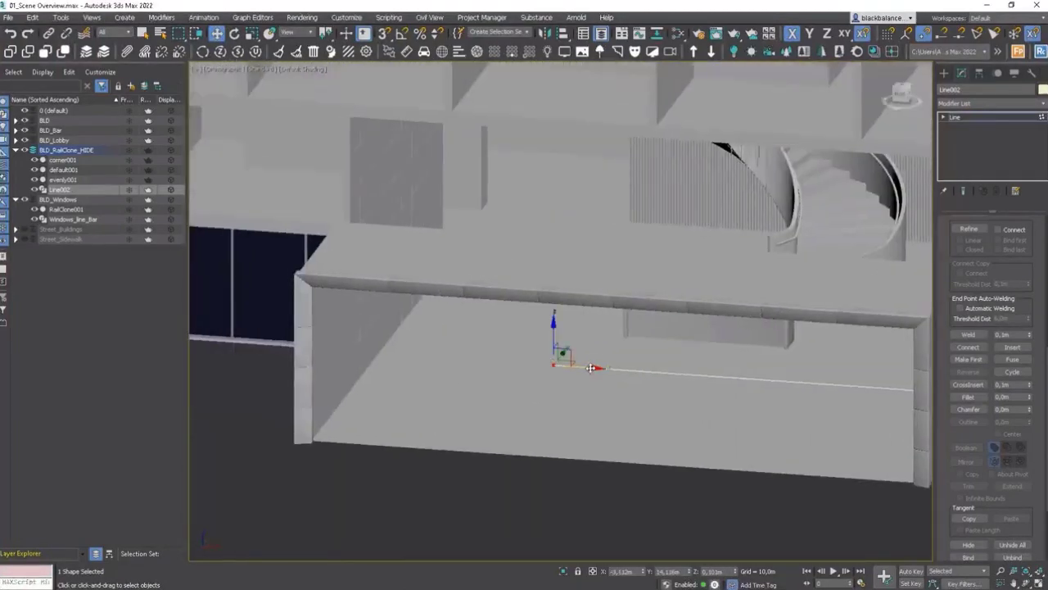
left_click(379, 353)
key("3")
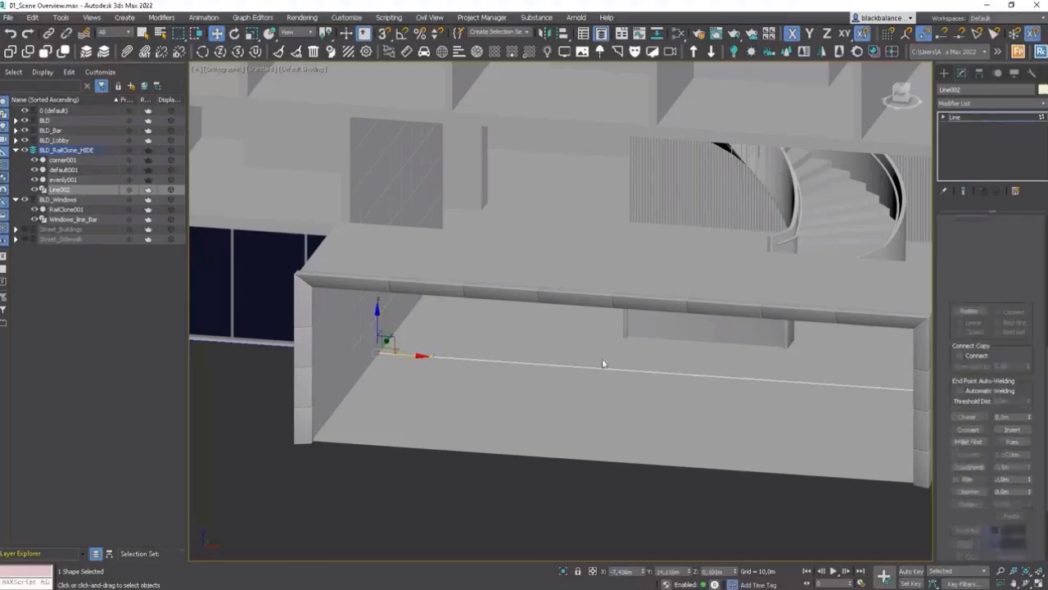
left_click(627, 373)
middle_click_drag(626, 379, 573, 377, "alt")
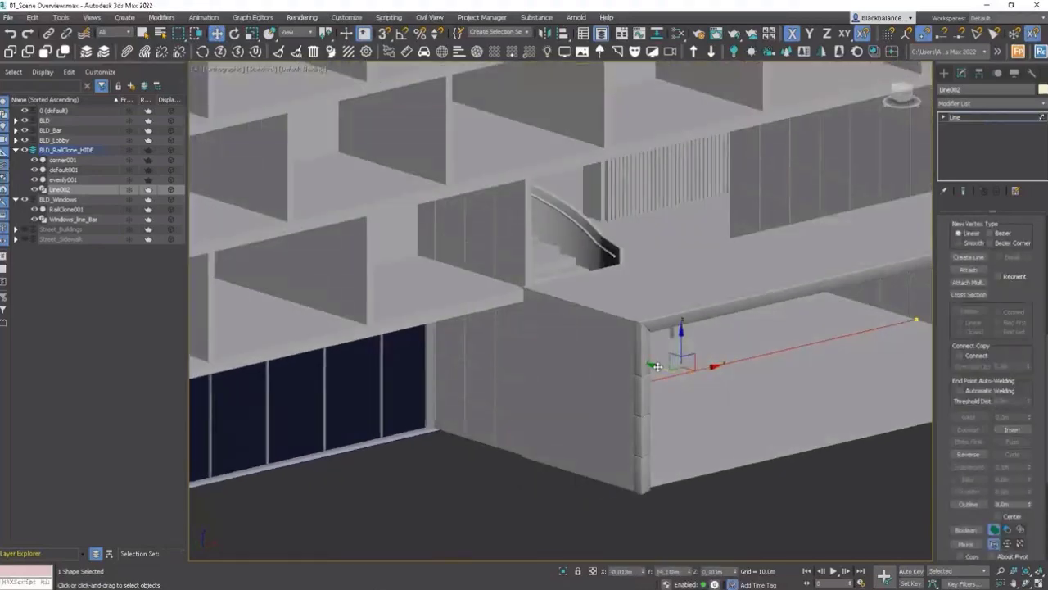
left_click_drag(737, 360, 762, 376, "shift")
middle_click_drag(763, 376, 713, 311, "alt")
scroll(782, 322, "up", 3)
middle_click_drag(782, 322, 526, 374, "alt")
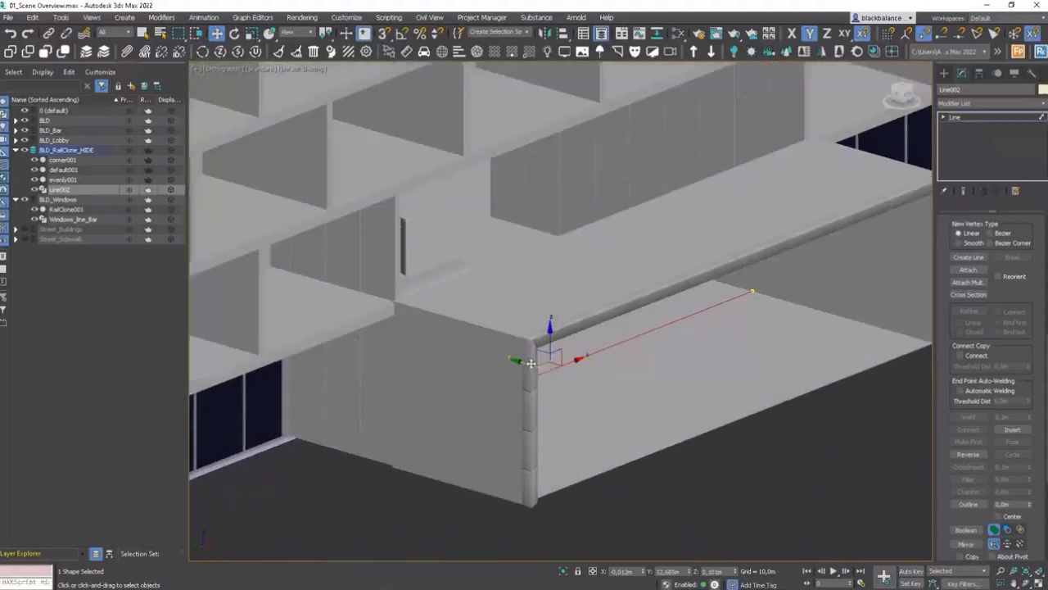
left_click_drag(531, 362, 565, 372)
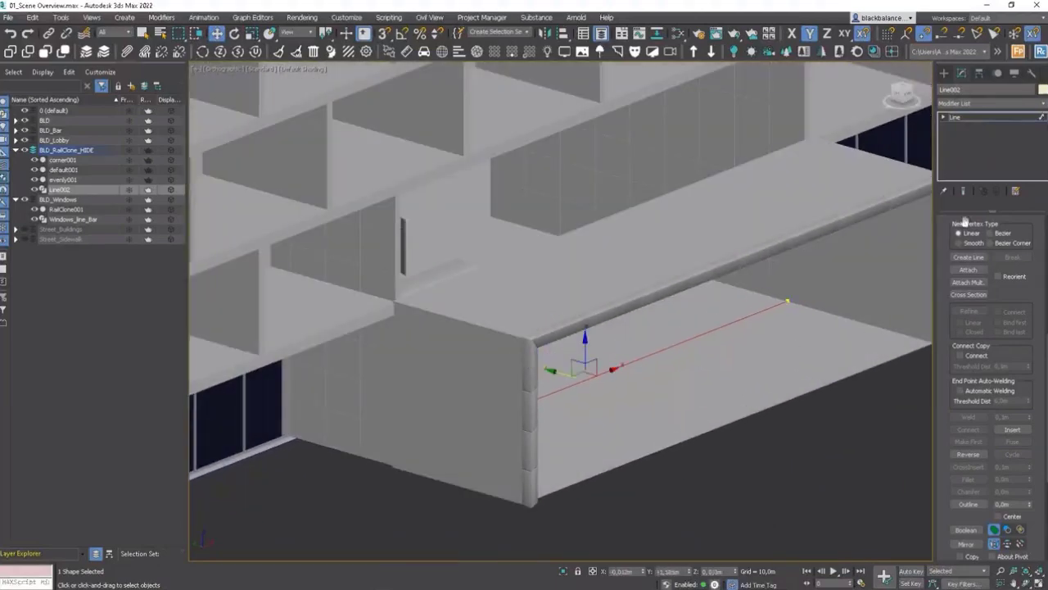
left_click(971, 119)
middle_click_drag(679, 381, 706, 355, "alt")
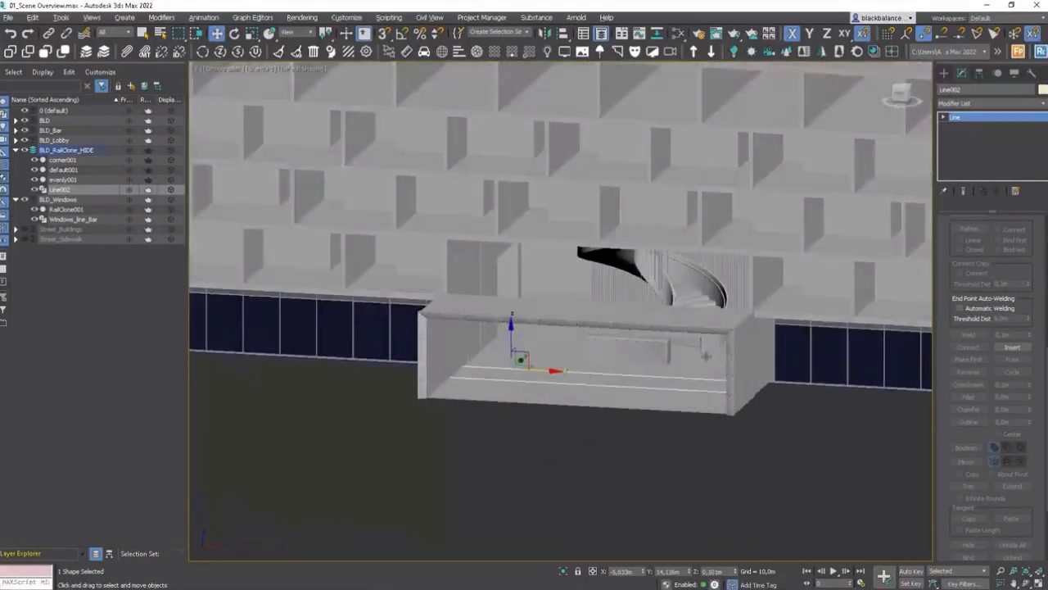
Step: Copy RailClone001 and pick Line002 as the copy's path spline
left_click(874, 347)
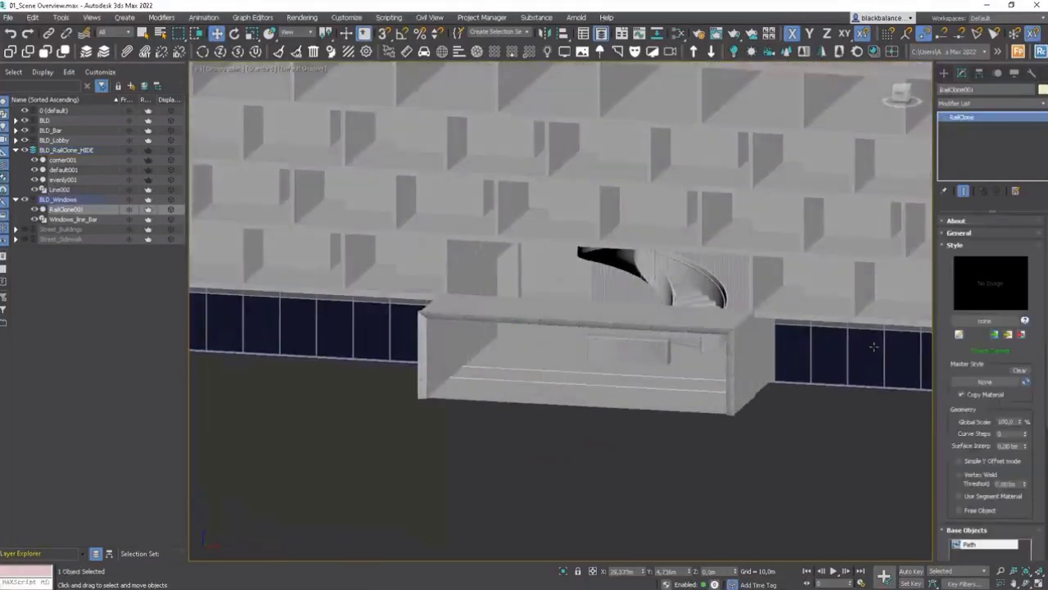
key("ctrl+v")
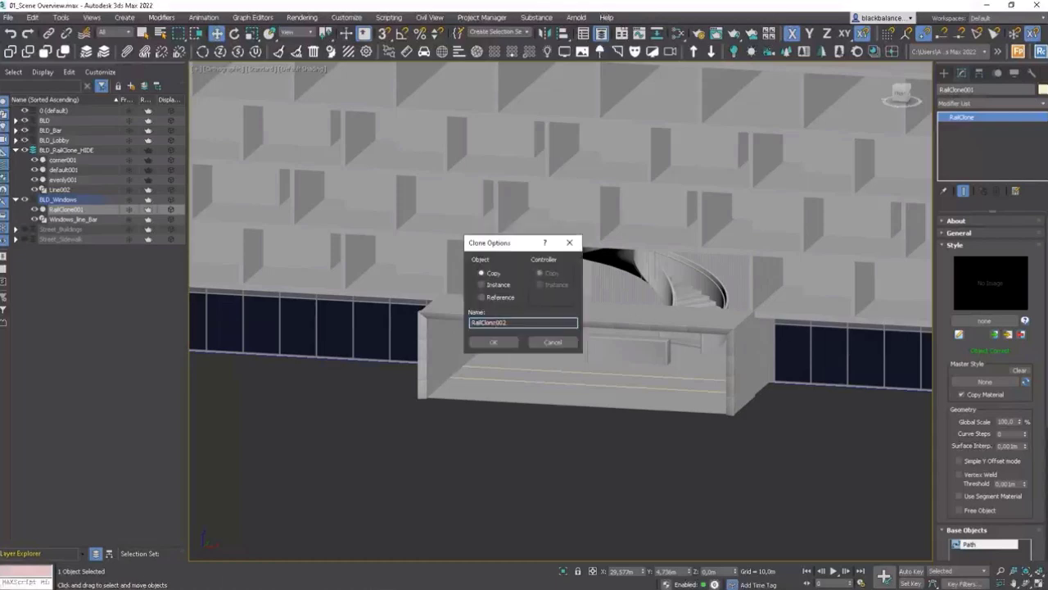
left_click(493, 342)
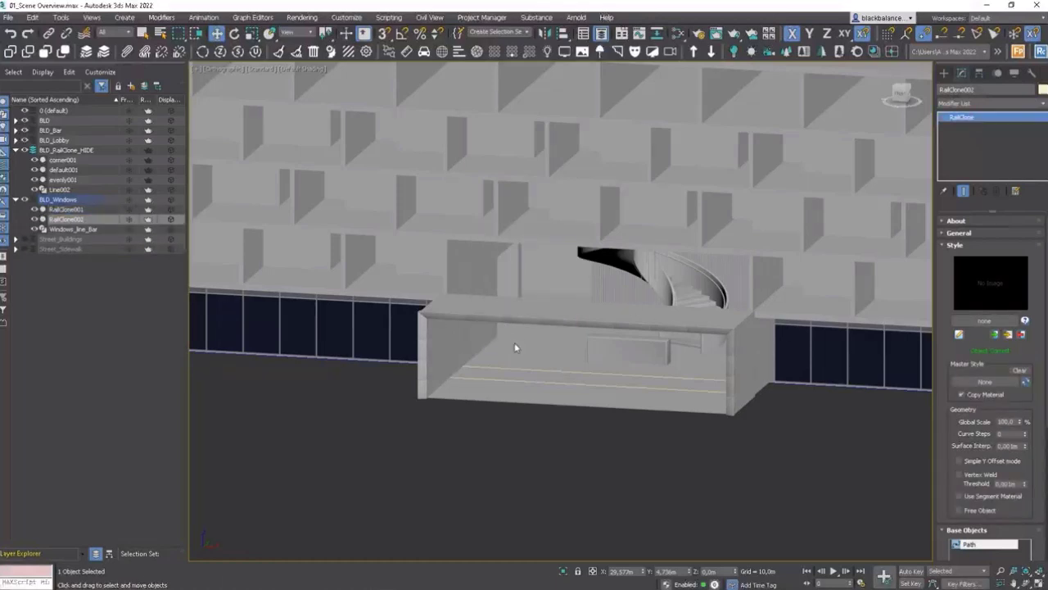
scroll(988, 508, "down", 4)
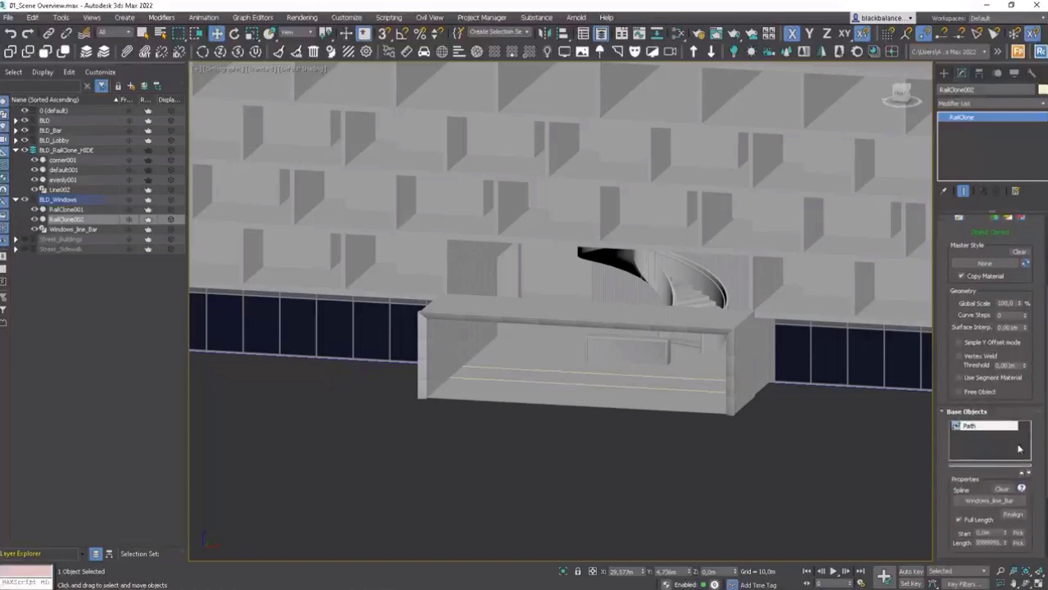
left_click(993, 501)
left_click(648, 382)
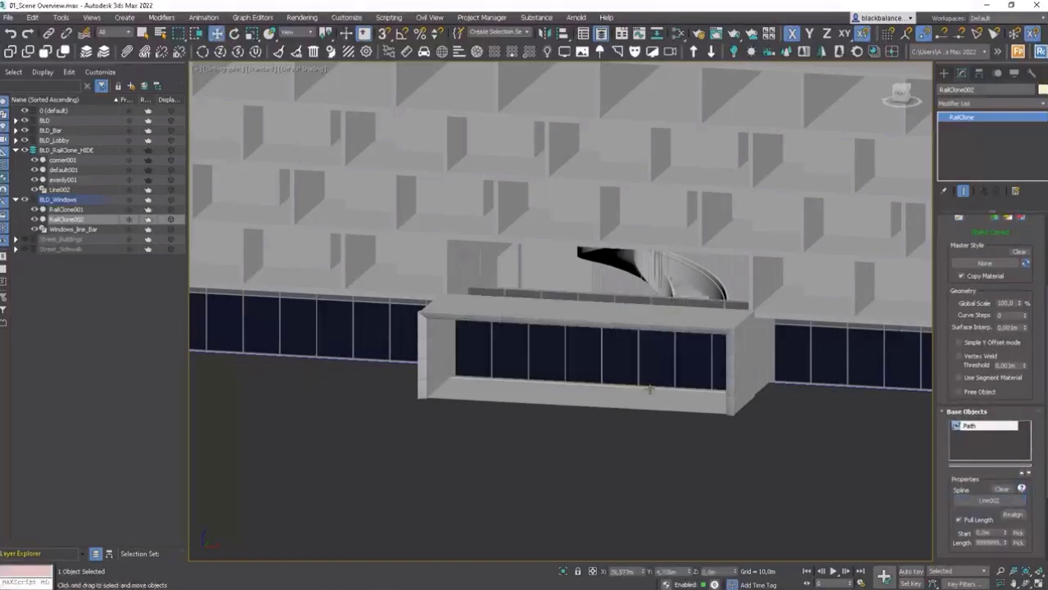
Step: Select the new bar facade with its surrounding geometry and isolate the selection
middle_click_drag(642, 394, 708, 374, "alt")
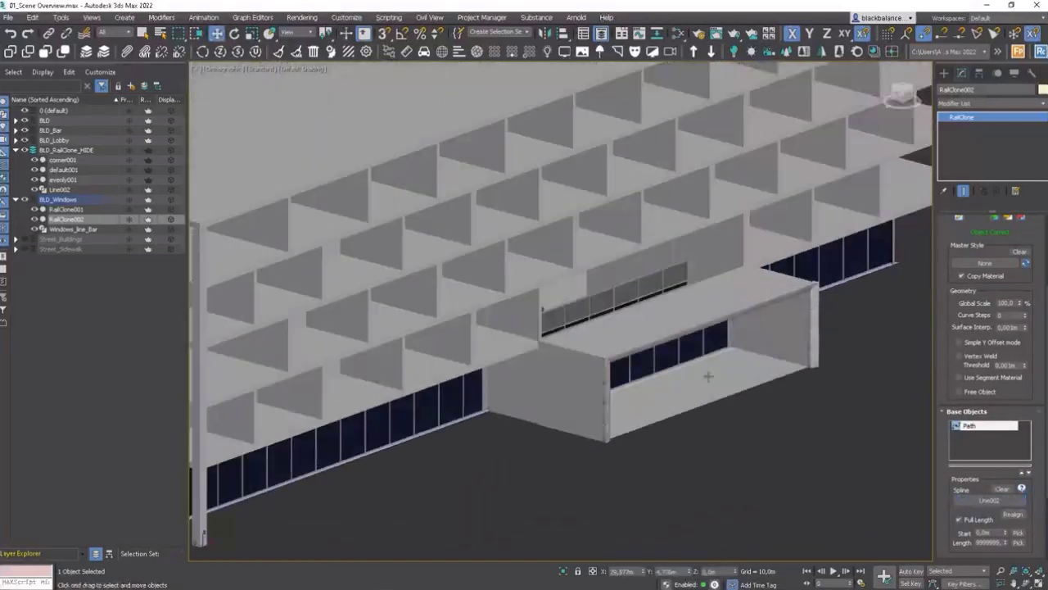
scroll(709, 352, "up", 5)
middle_click_drag(740, 312, 709, 300, "alt")
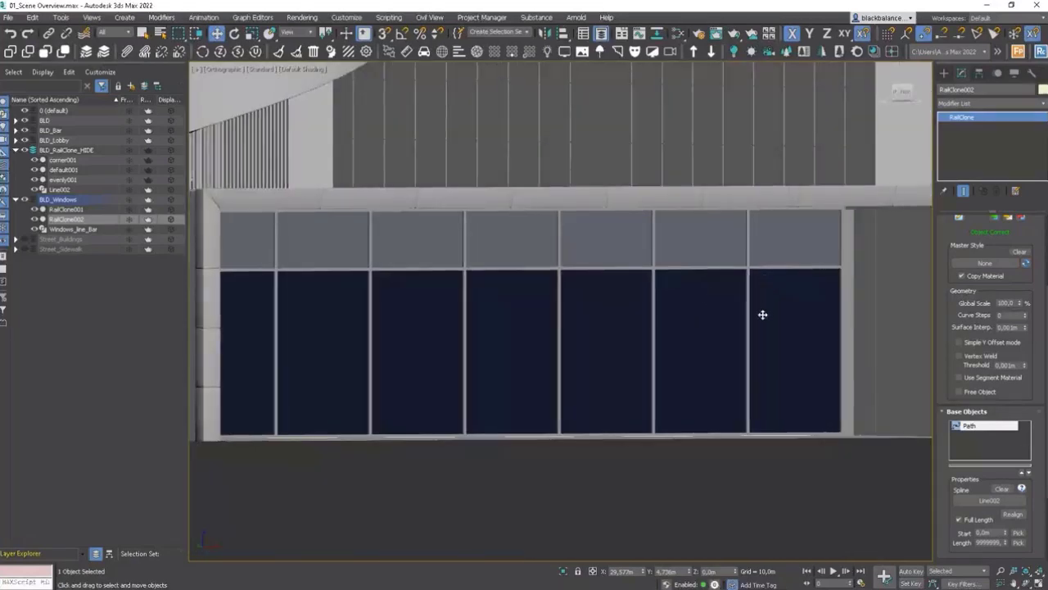
scroll(767, 360, "up", 2)
middle_click_drag(769, 374, 772, 405, "alt")
left_click(741, 414)
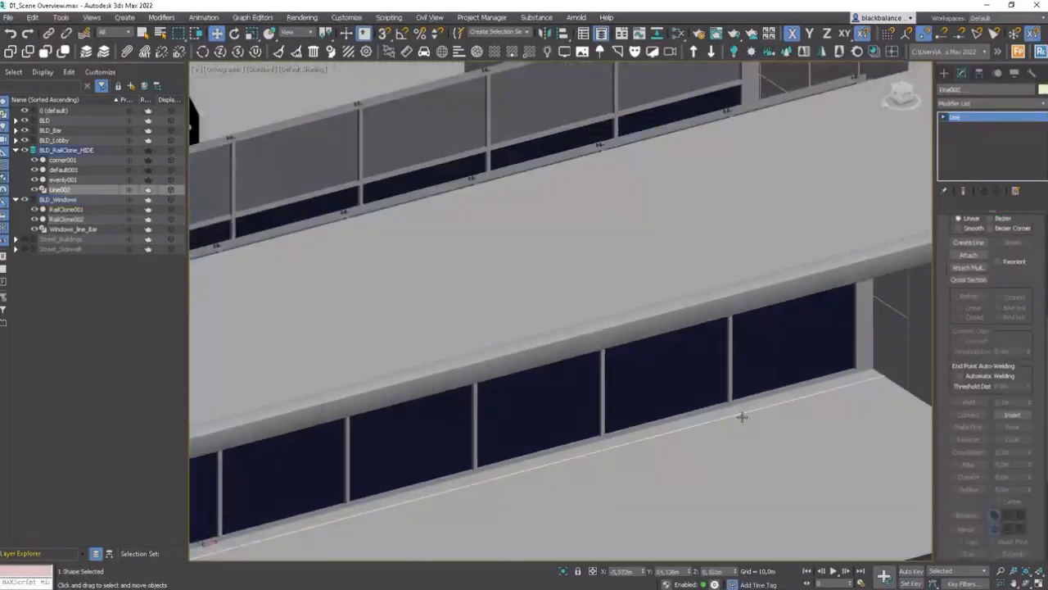
scroll(742, 415, "down", 3)
left_click(801, 283, "ctrl")
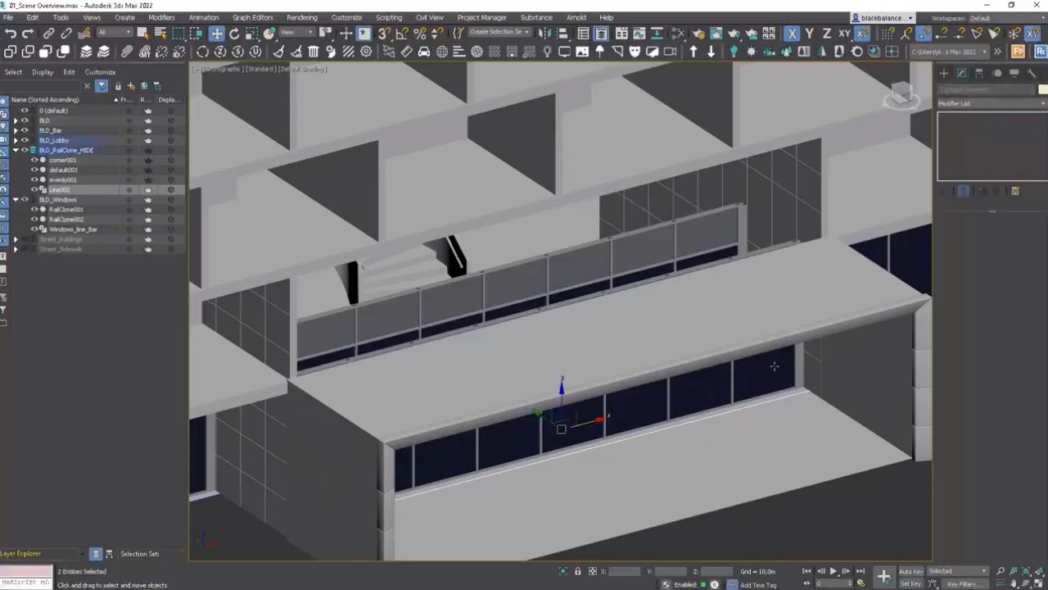
key("F3")
key("F3")
left_click(850, 384, "ctrl")
scroll(850, 384, "down", 1)
middle_click_drag(850, 384, 797, 285)
left_click(709, 293, "ctrl")
key("alt+q")
left_click(709, 361)
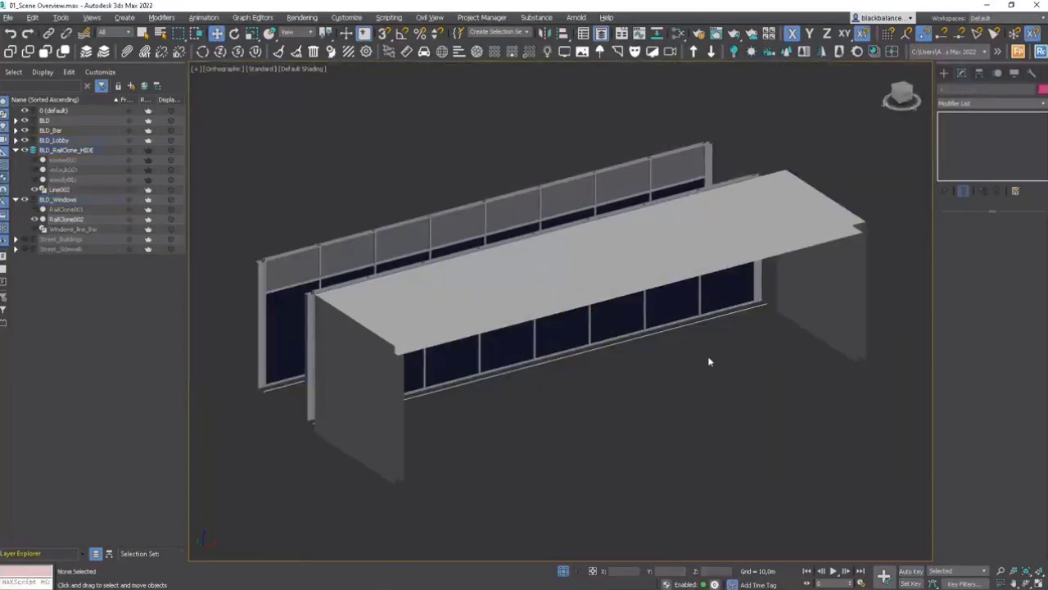
Step: Select Line002 and move its spline onto the front edge of the bar facade
left_click(658, 316)
mouse_move(679, 311)
middle_mouse_down("alt")
mouse_move(685, 302)
mouse_move(697, 313)
middle_mouse_up("alt")
left_click(688, 296)
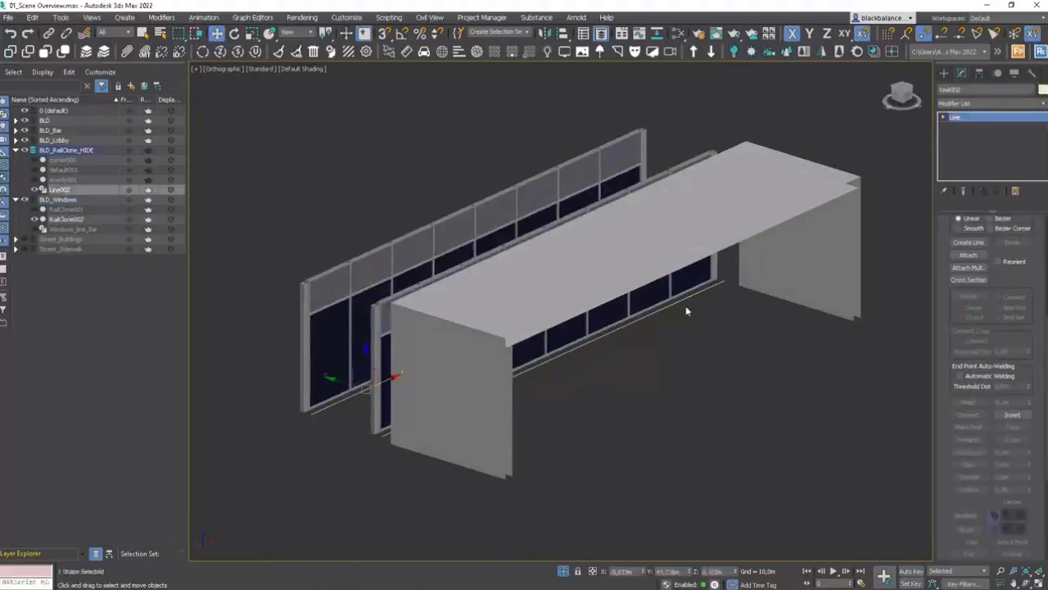
key("3")
key("t")
key("F3")
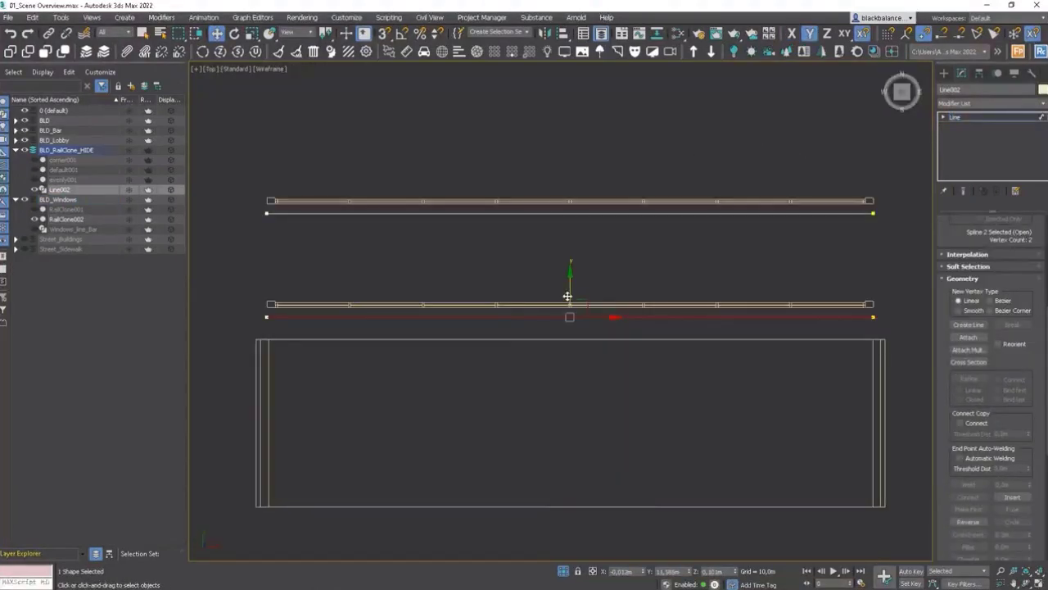
left_click_drag(567, 293, 592, 331)
middle_click_drag(592, 331, 562, 329)
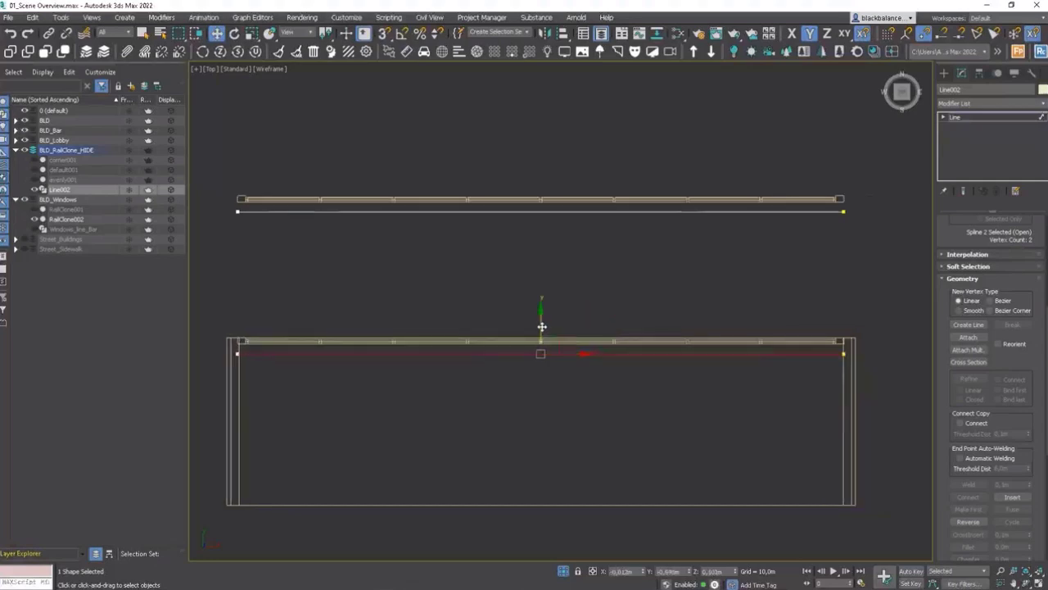
left_click_drag(541, 327, 544, 323)
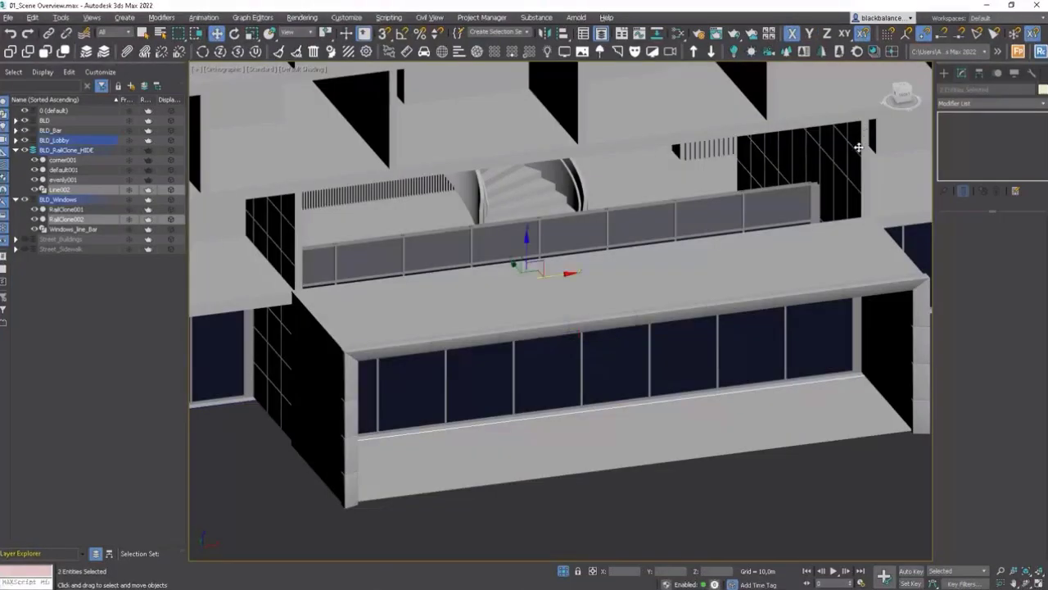
Step: Isolate the bar facade together with the lobby and main building geometry, showing edged faces
key("F4")
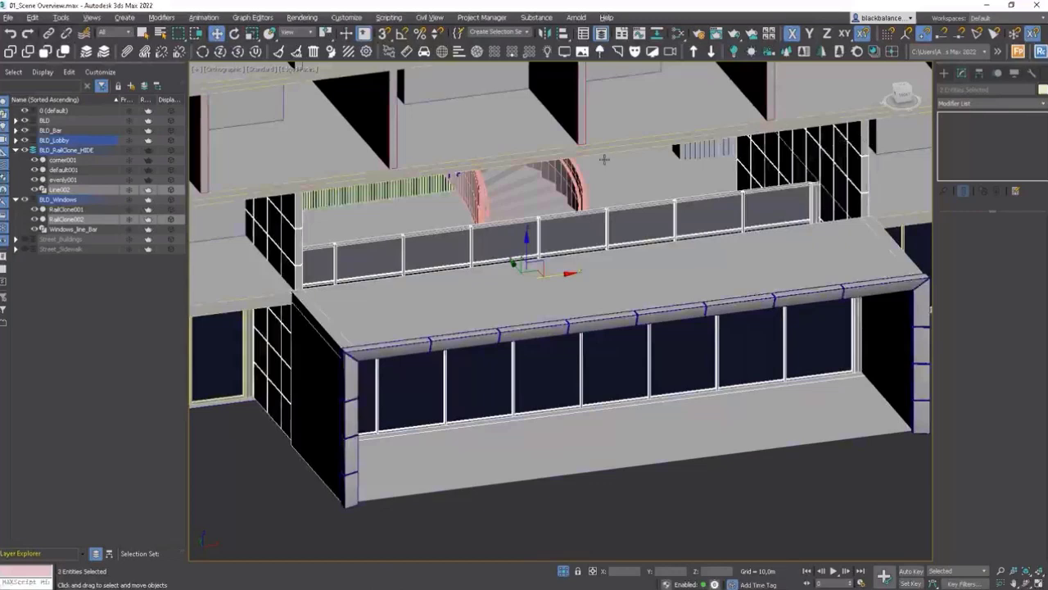
left_click(617, 143, "ctrl")
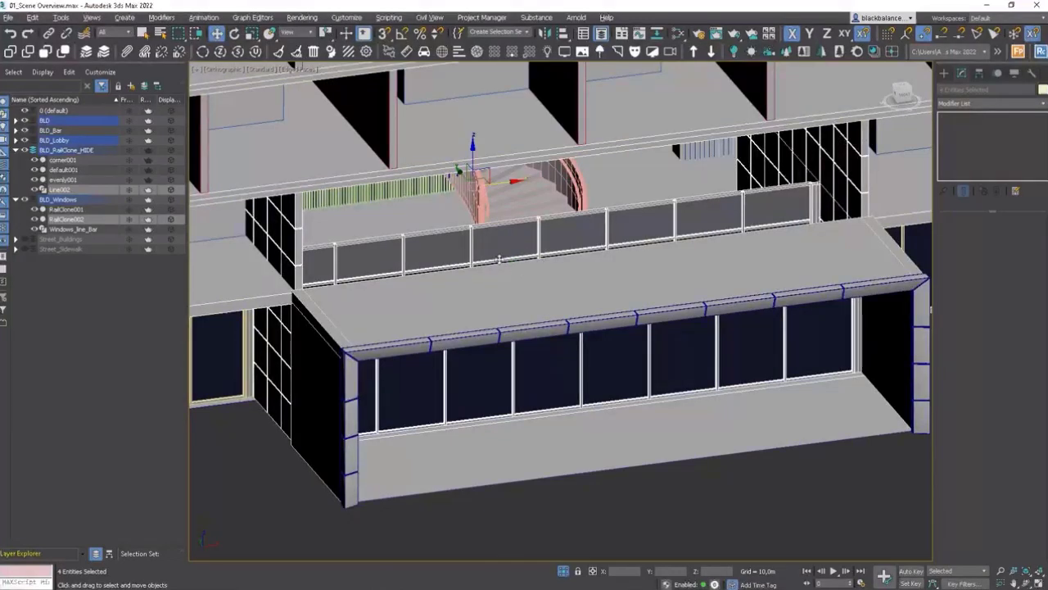
left_click(492, 274, "ctrl")
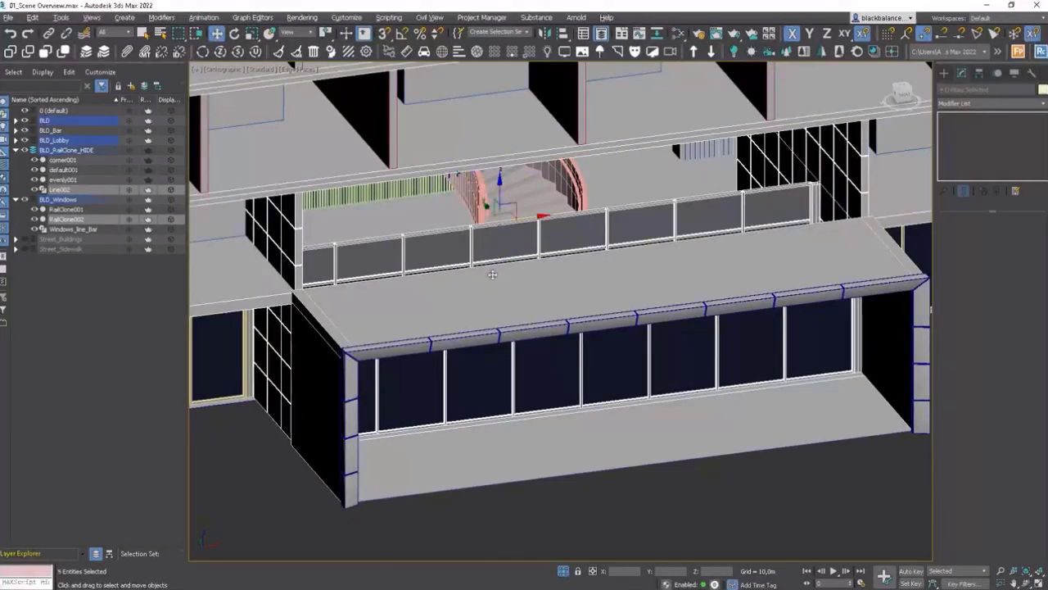
left_click(359, 352, "ctrl")
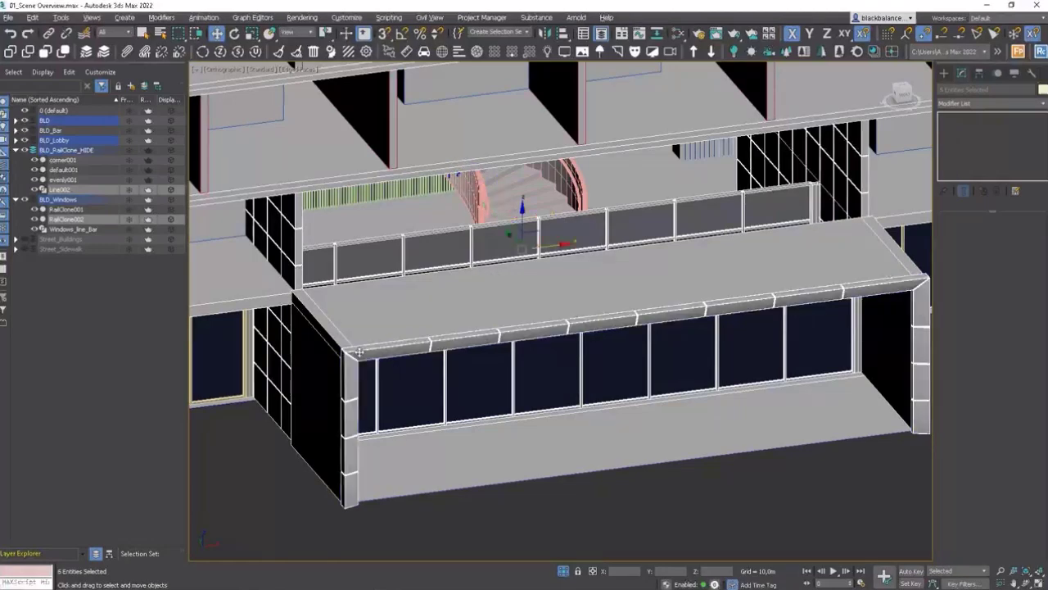
key("alt+q")
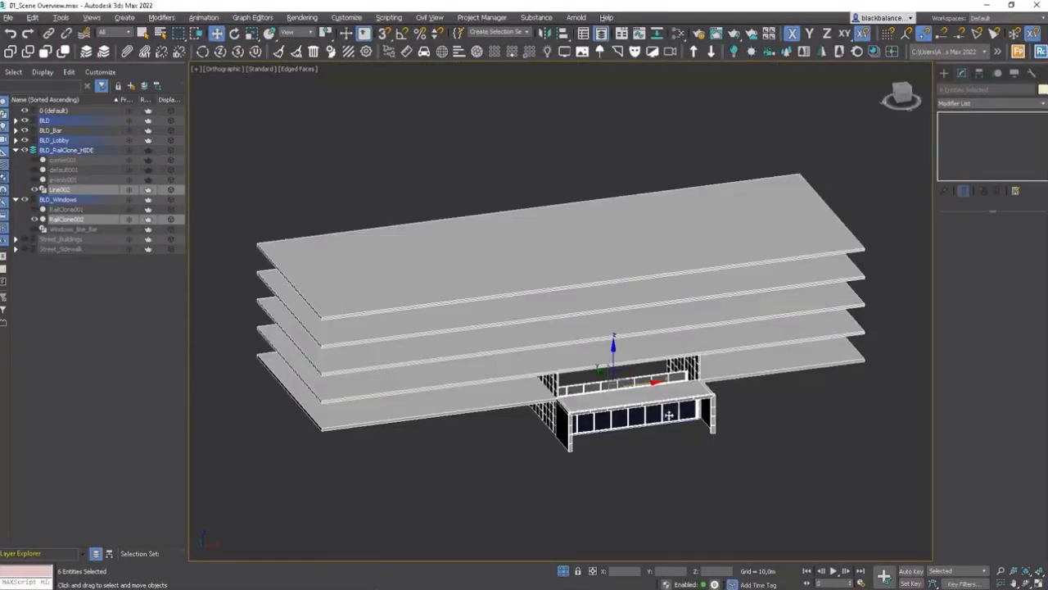
Step: Clone Line002 upward as a copy named Line003
middle_click_drag(669, 415, 653, 380, "alt")
left_click(648, 378)
scroll(658, 424, "up", 3)
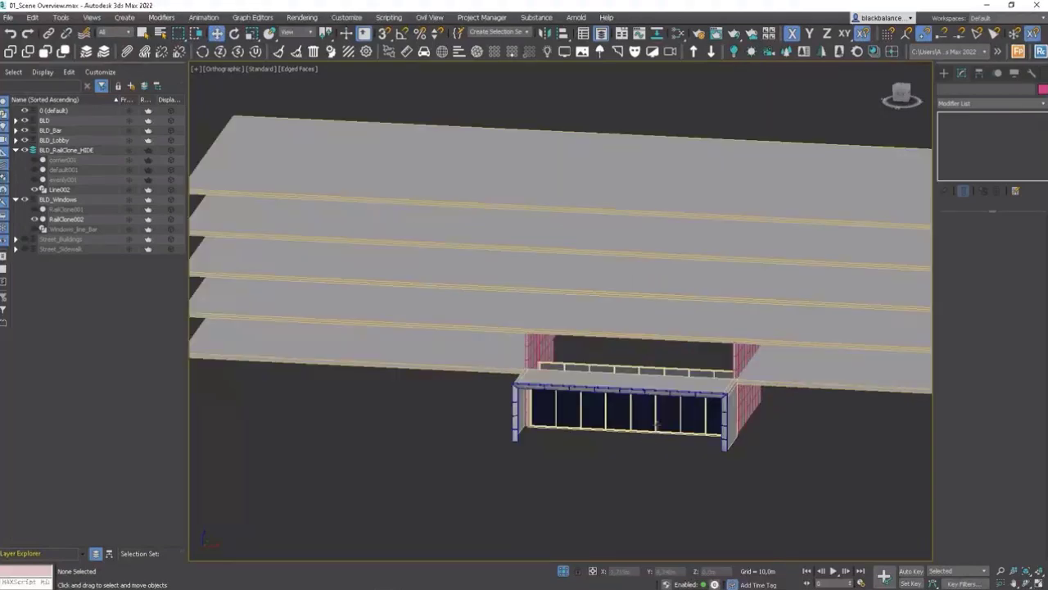
scroll(658, 424, "up", 5)
left_click(665, 481)
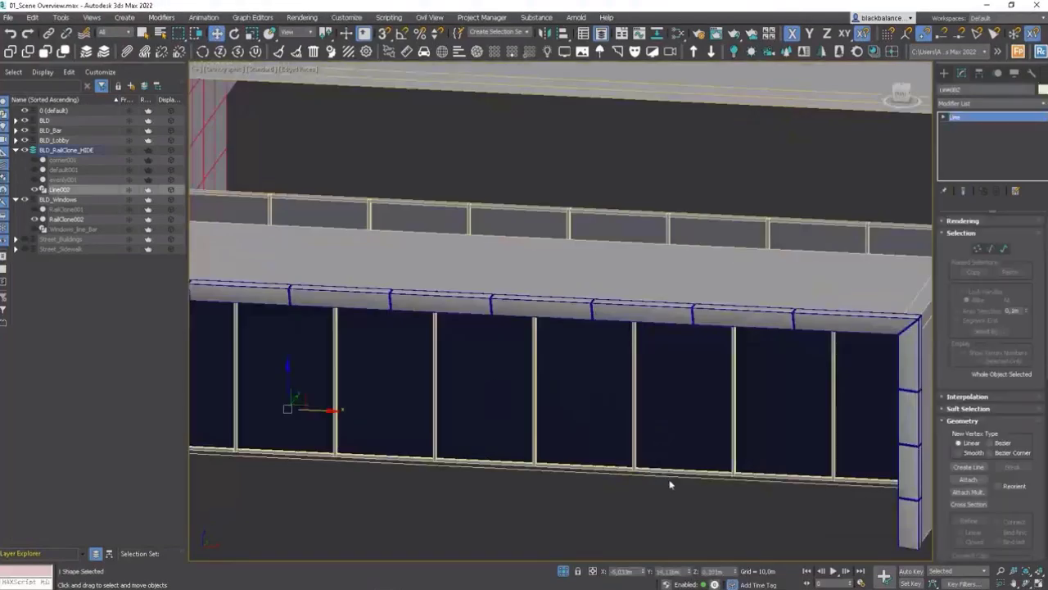
scroll(667, 421, "down", 6)
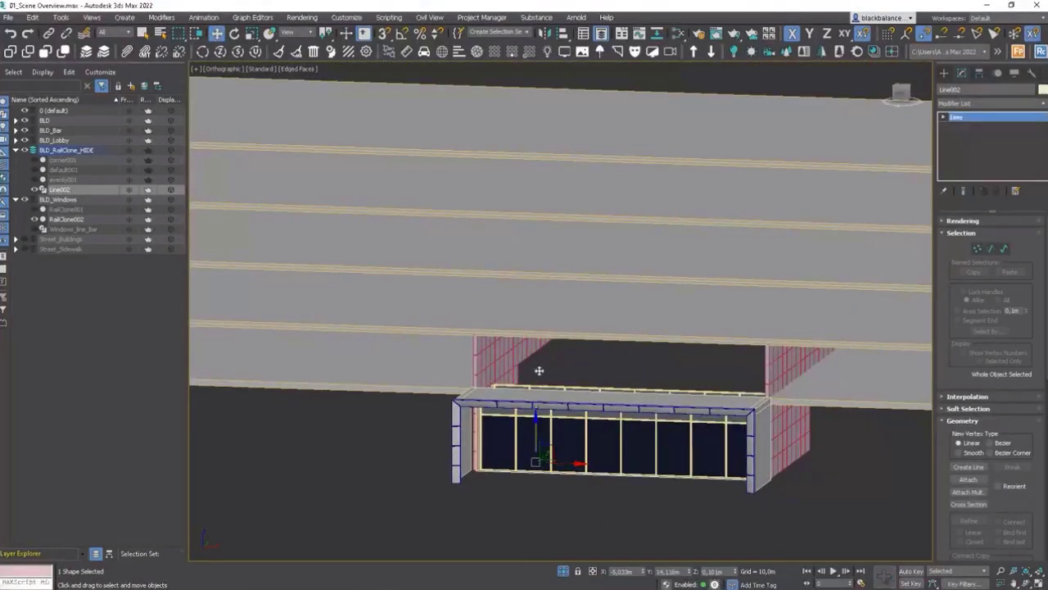
left_click_drag(539, 370, 544, 334, "shift")
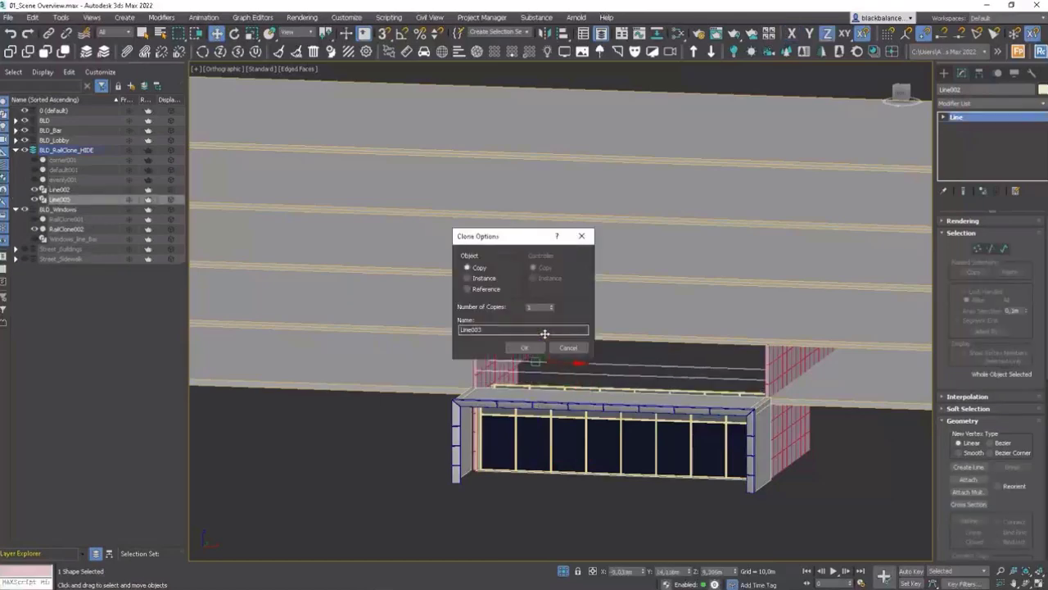
key("Return")
Step: Snap Line003 onto the corner of the upper lobby window opening with vertex snapping
scroll(513, 356, "up", 8)
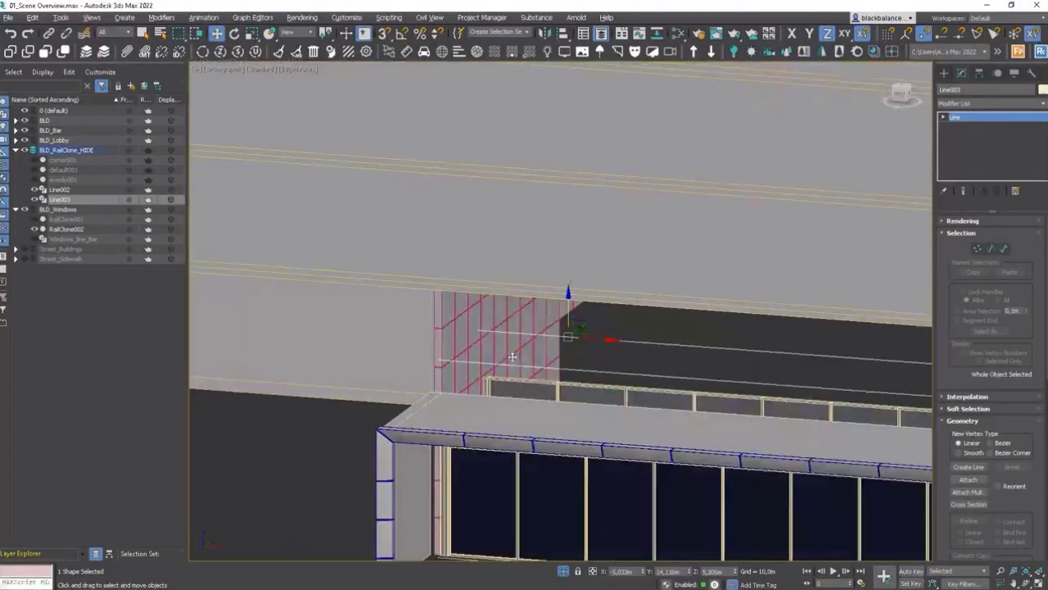
middle_click_drag(513, 357, 520, 361, "alt")
key("s")
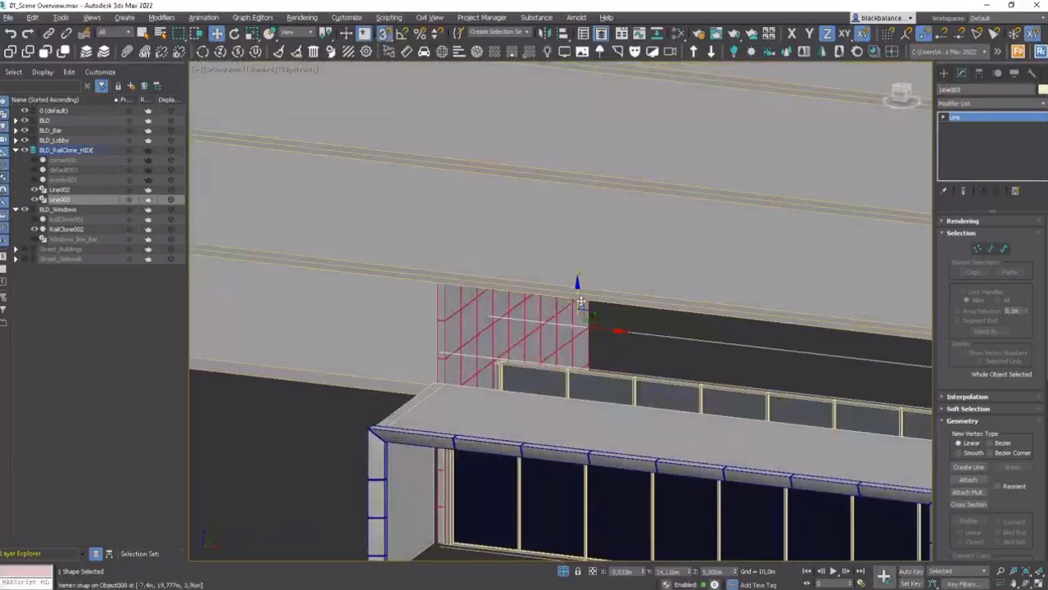
left_click_drag(577, 302, 434, 379)
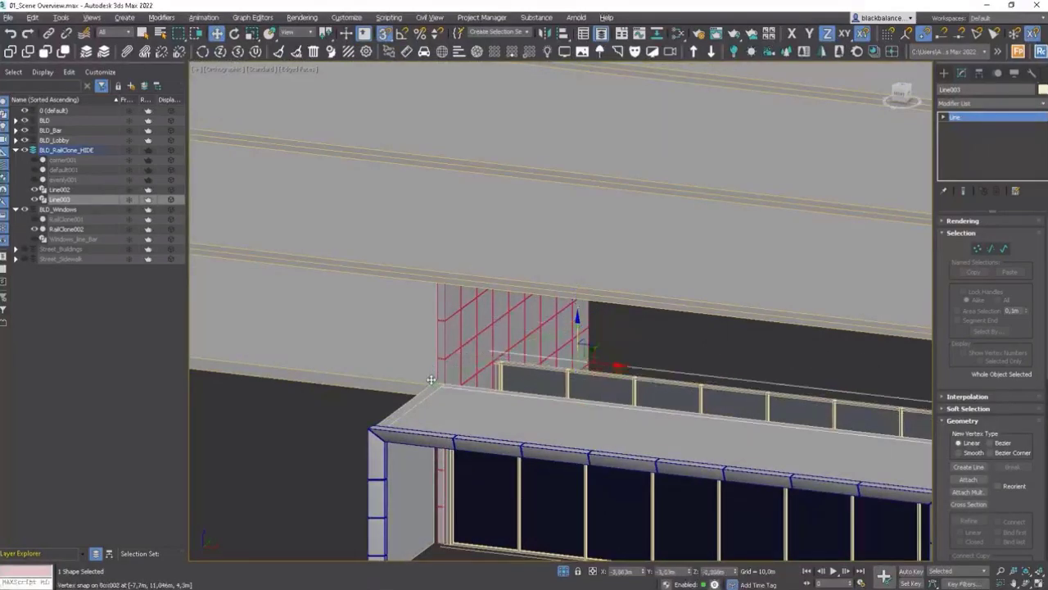
middle_click_drag(437, 383, 686, 382, "alt")
Step: Create a new RailClone object in the viewport
key("q")
left_click(778, 457)
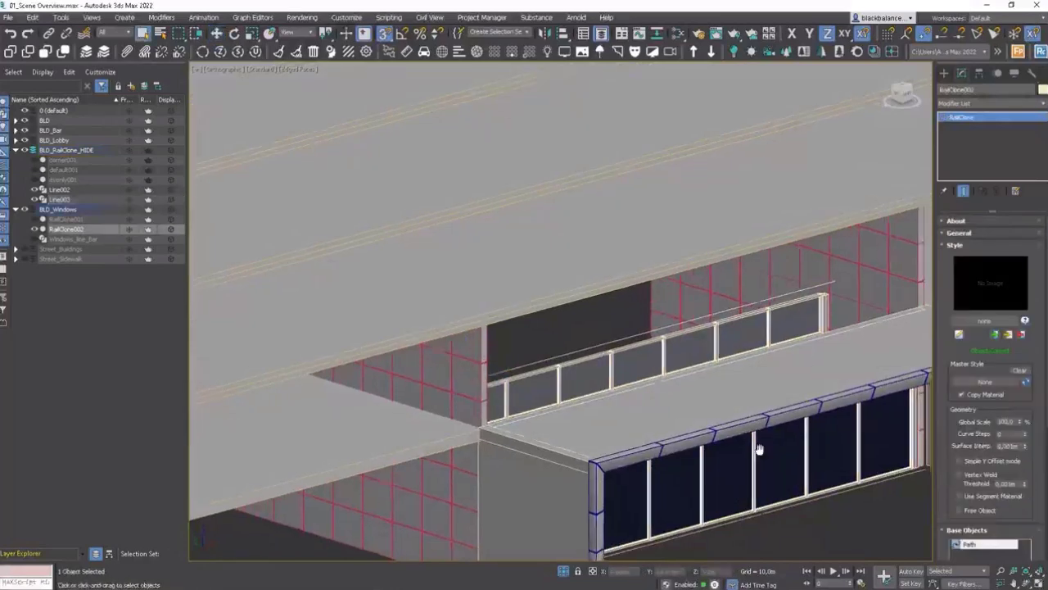
middle_click_drag(777, 457, 658, 403, "alt")
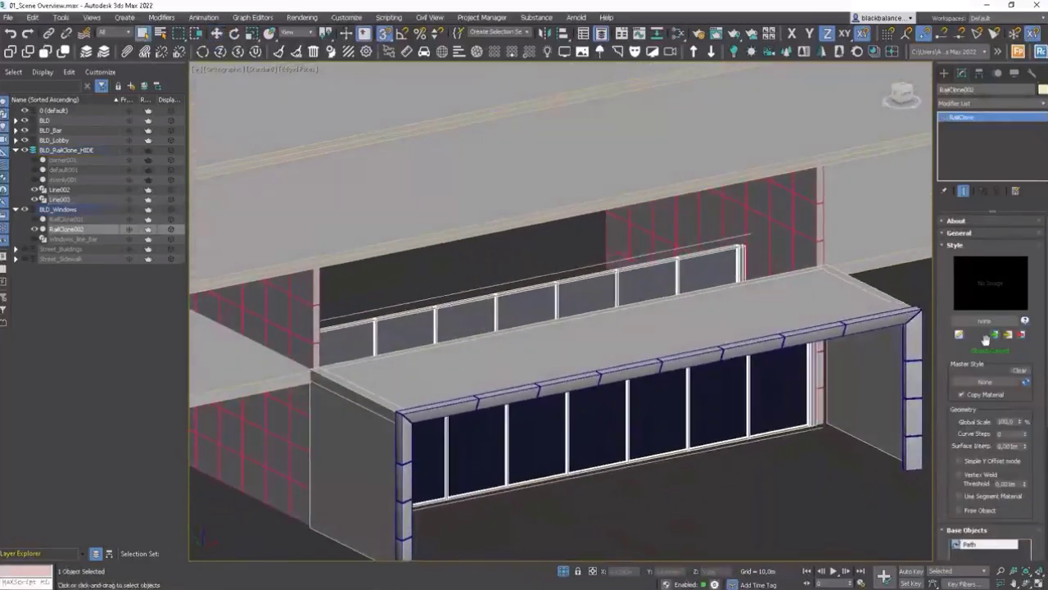
left_click(808, 455)
scroll(808, 455, "down", 5)
middle_click_drag(810, 392, 736, 403)
left_click(943, 73)
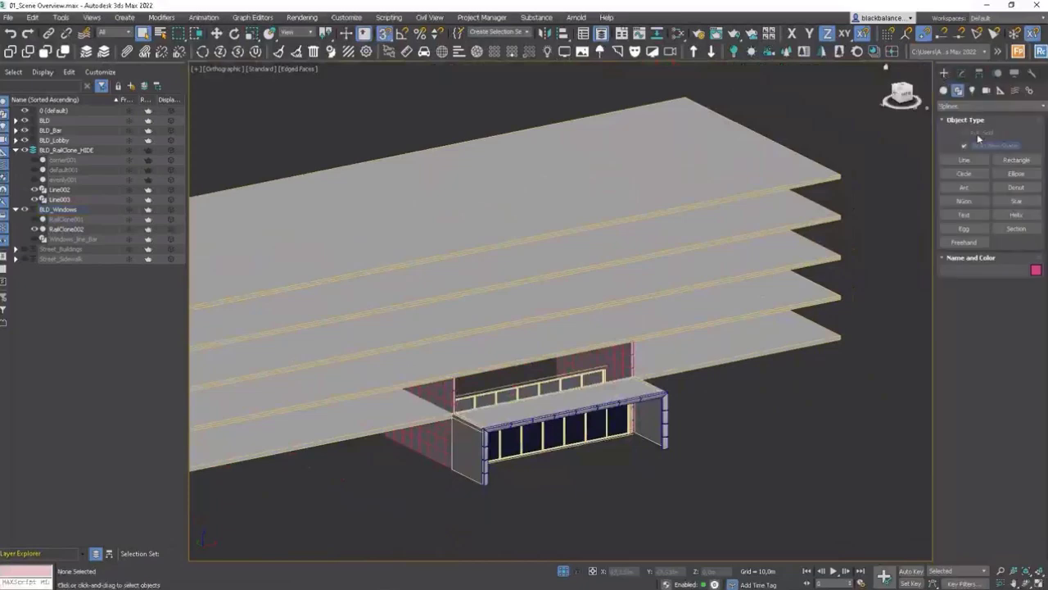
left_click(957, 90)
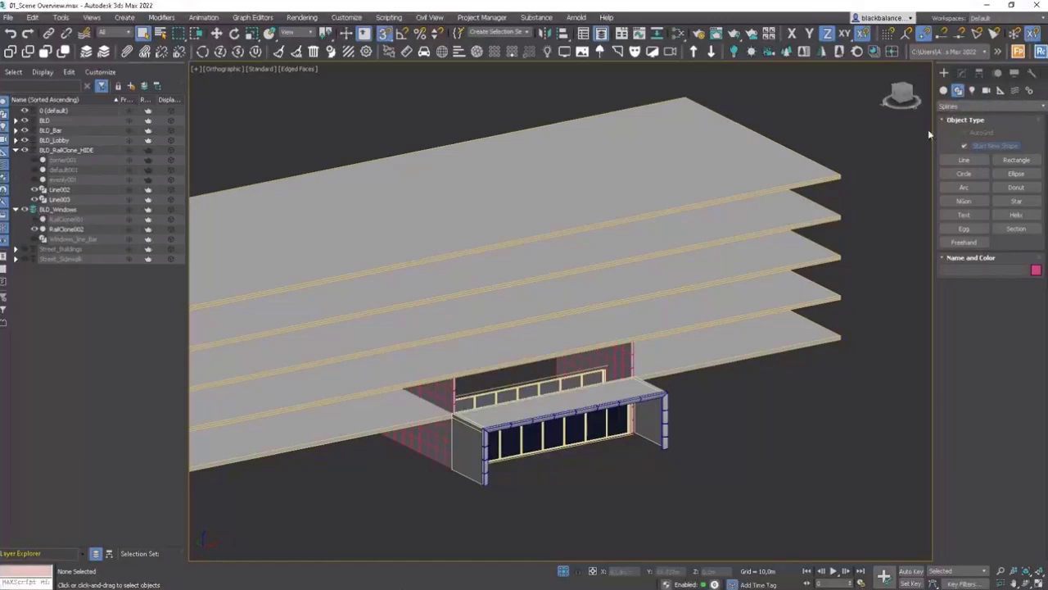
left_click(944, 91)
left_click(967, 160)
middle_click_drag(885, 411, 841, 398)
left_click_drag(842, 399, 879, 400)
Step: Load the Curtain Wall 06 style from the RailClone library into the new RailClone
left_click(962, 73)
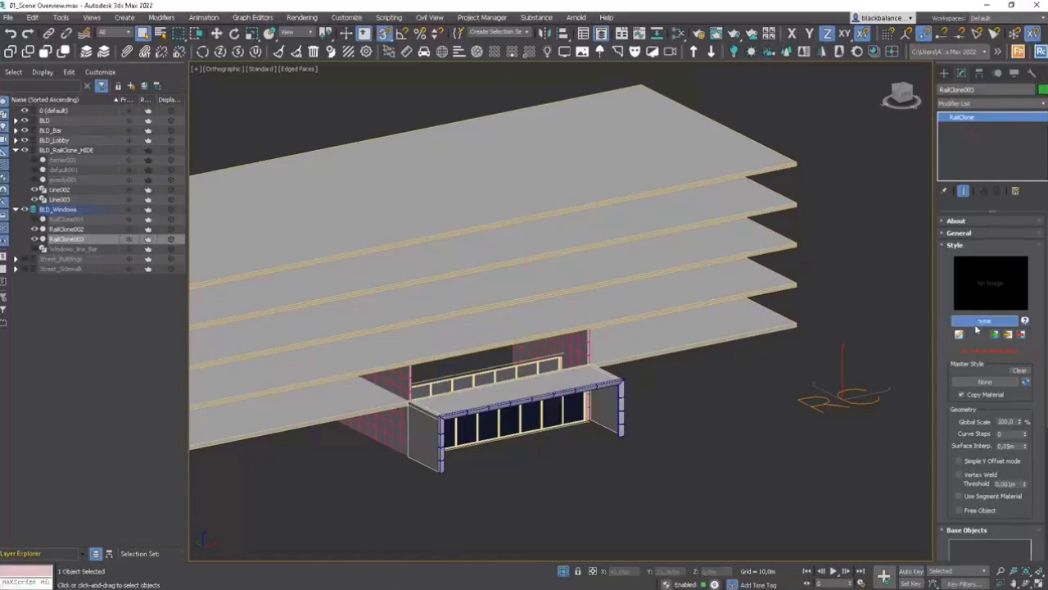
left_click(978, 322)
left_click(674, 303)
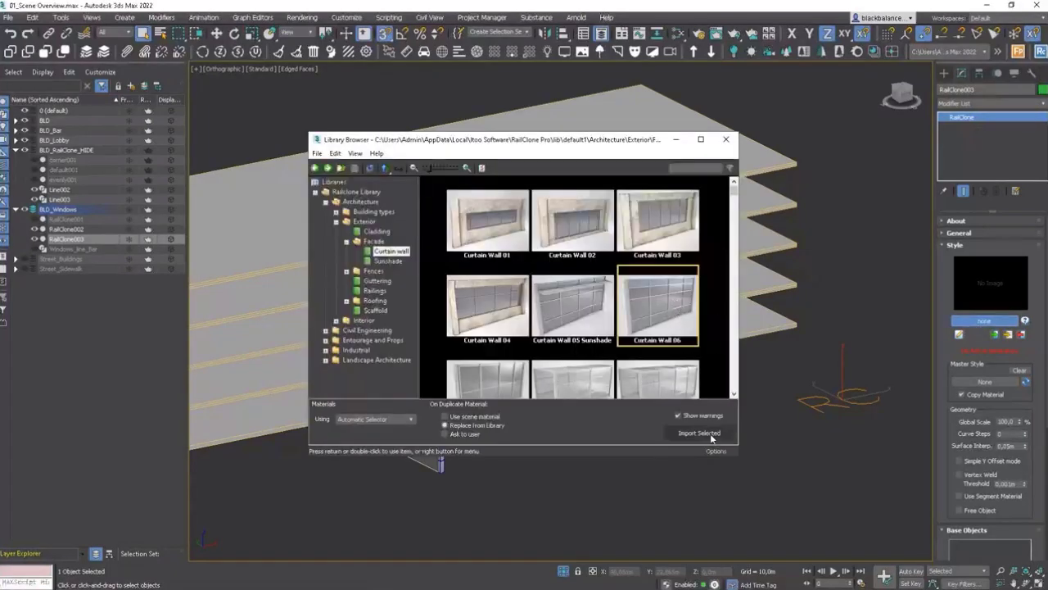
left_click(703, 434)
left_click(529, 353)
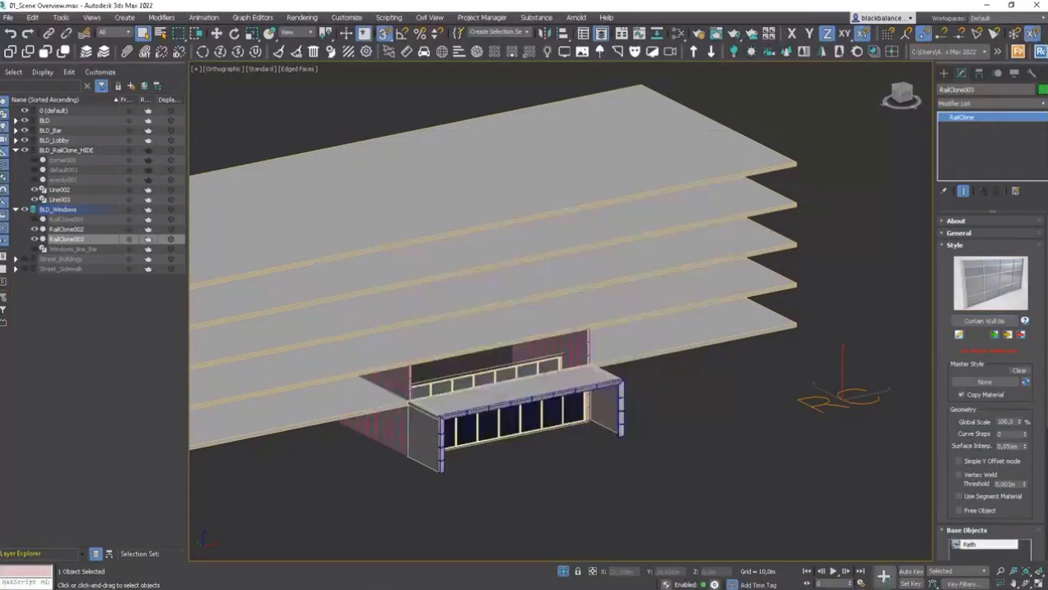
Step: Assign Line003 as the new RailClone's path spline
scroll(991, 410, "down", 4)
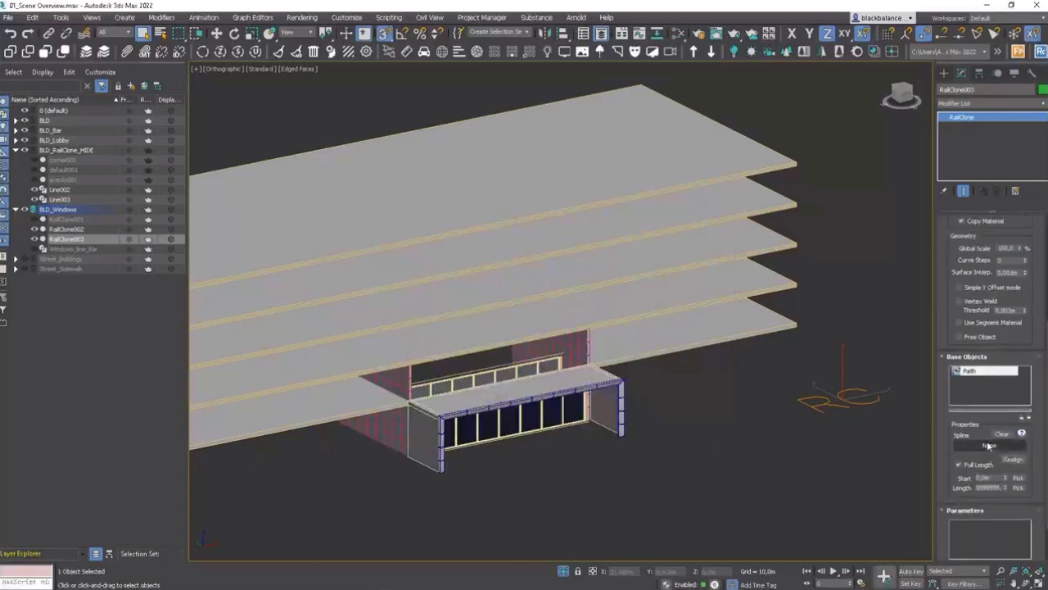
key("w")
scroll(495, 328, "up", 5)
scroll(495, 327, "down", 6)
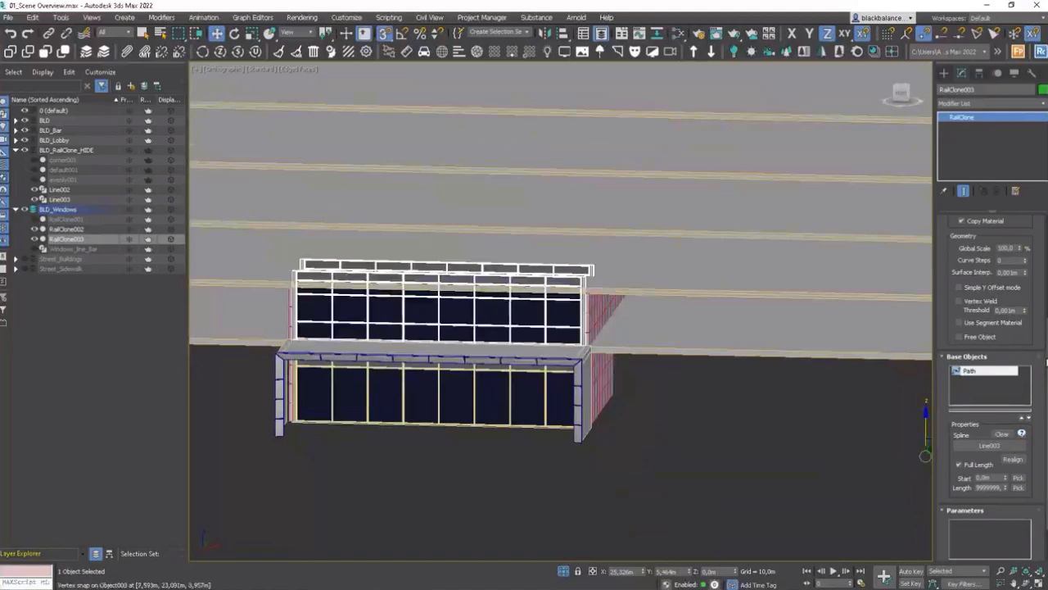
Step: Open the Style Editor and extract all segments of the curtain wall style
left_click_drag(1046, 360, 1027, 242)
left_click(962, 336)
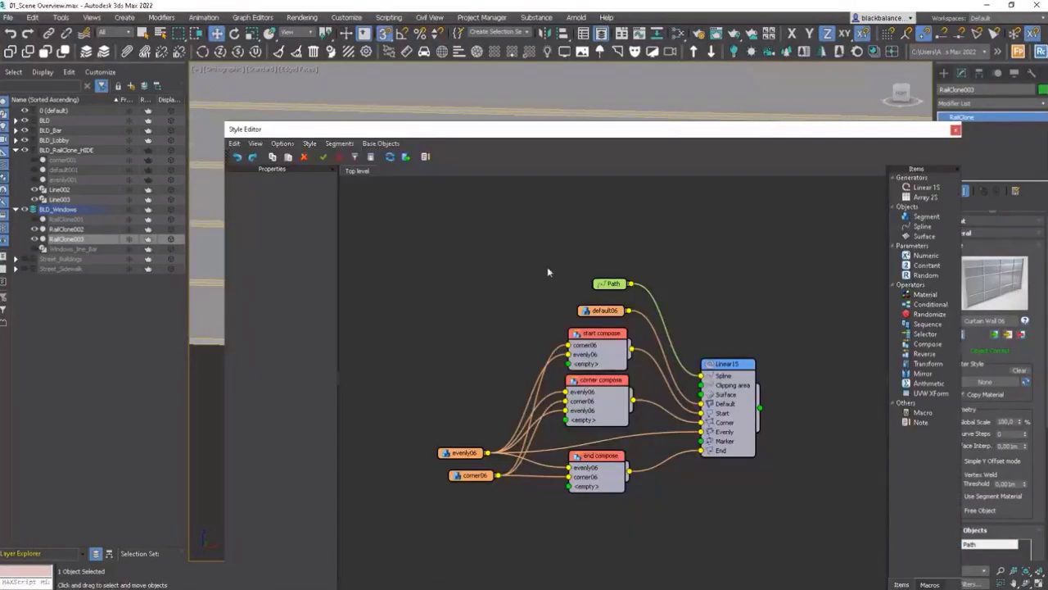
left_click(339, 143)
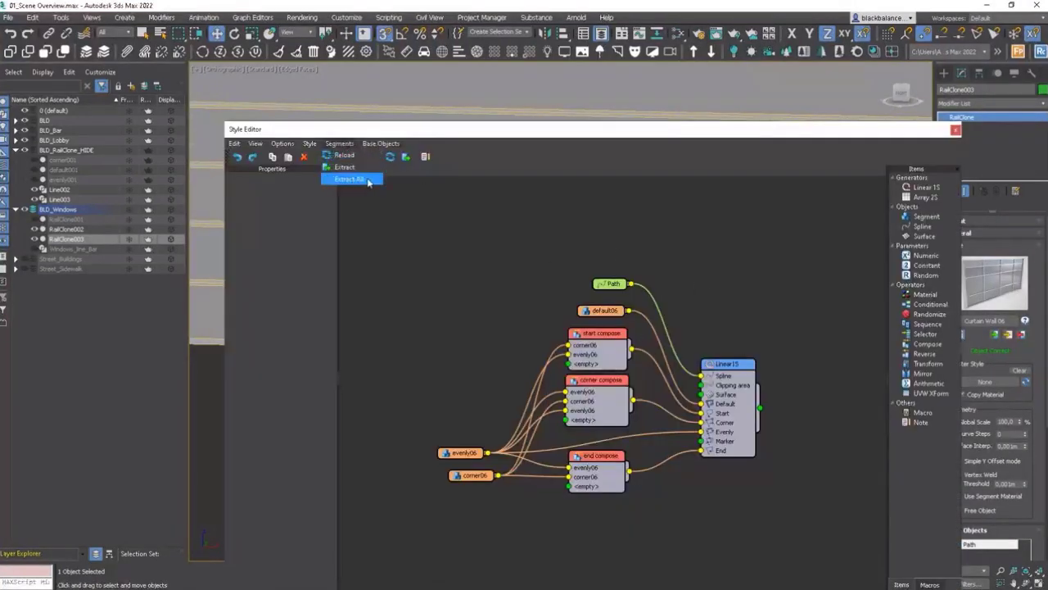
left_click(352, 179)
left_click(604, 348)
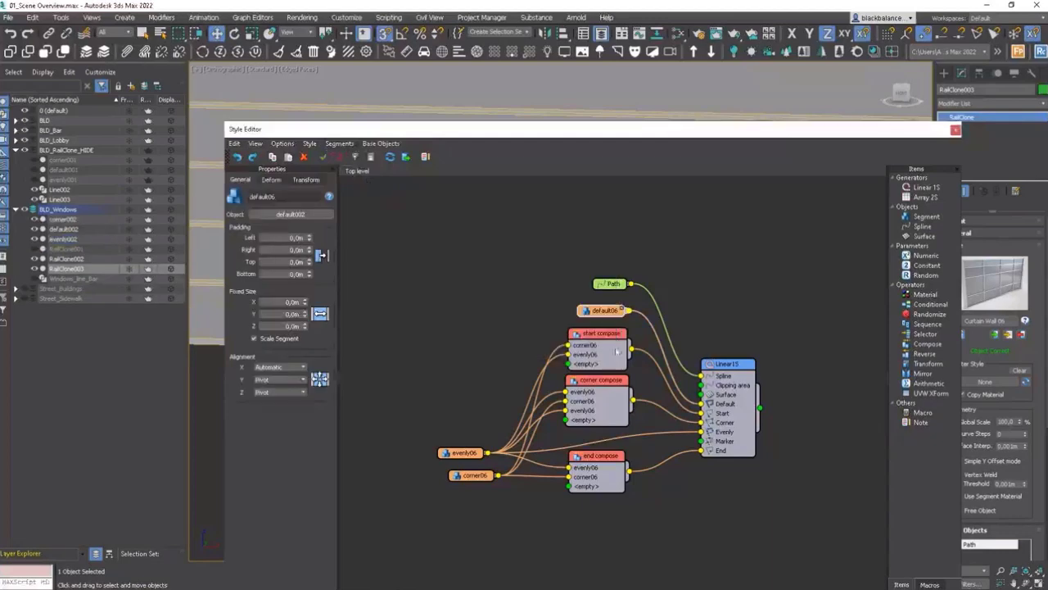
left_click(955, 131)
Step: Select the three extracted segment meshes and move them into the BLD_RailClone_HIDE layer
scroll(411, 449, "up", 4)
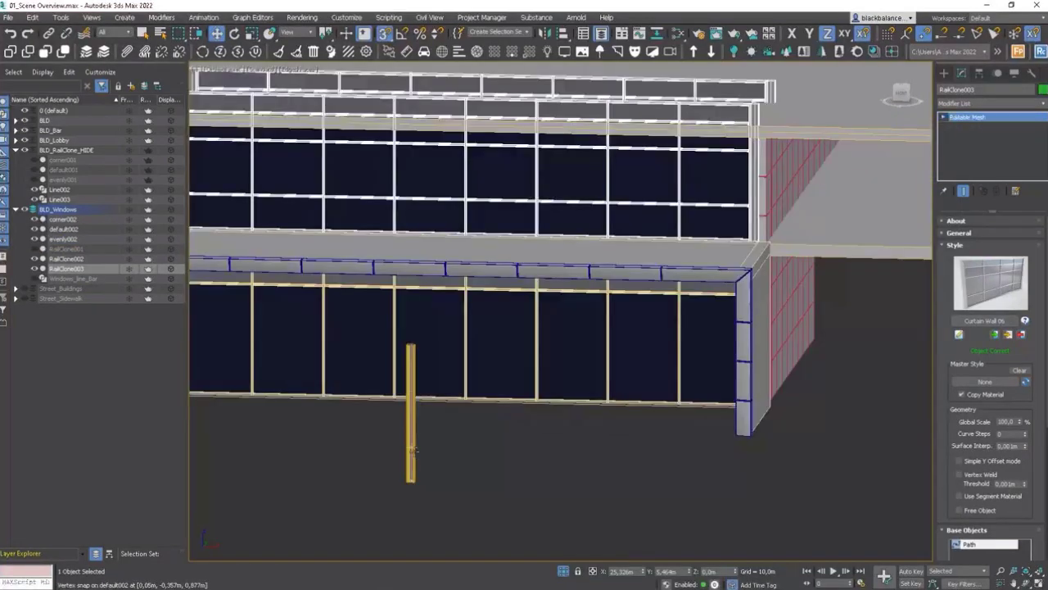
left_click(411, 449)
left_click_drag(438, 479, 340, 487)
left_click(413, 474)
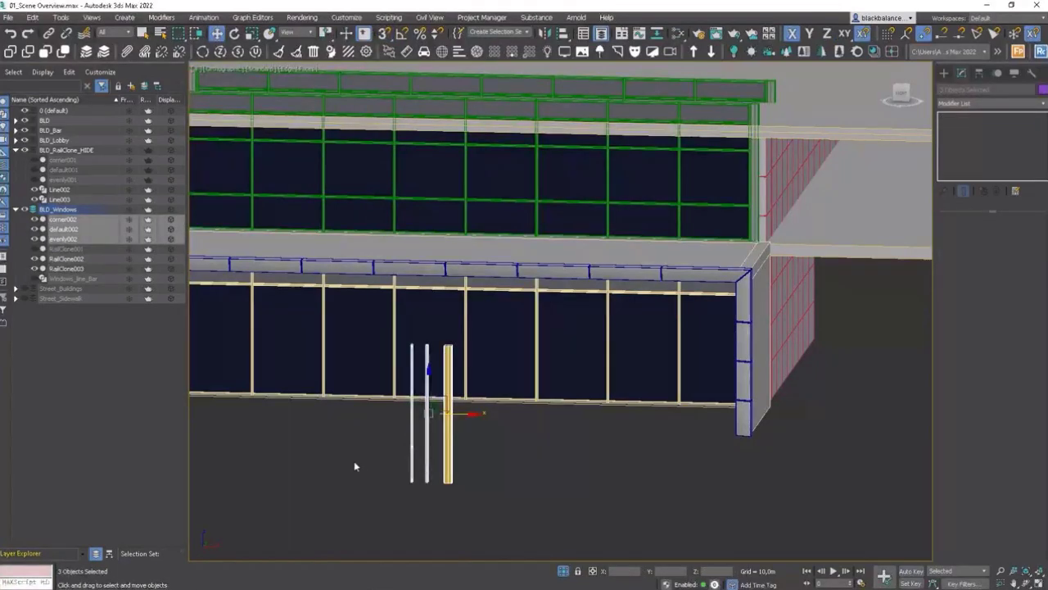
left_click_drag(63, 222, 72, 152)
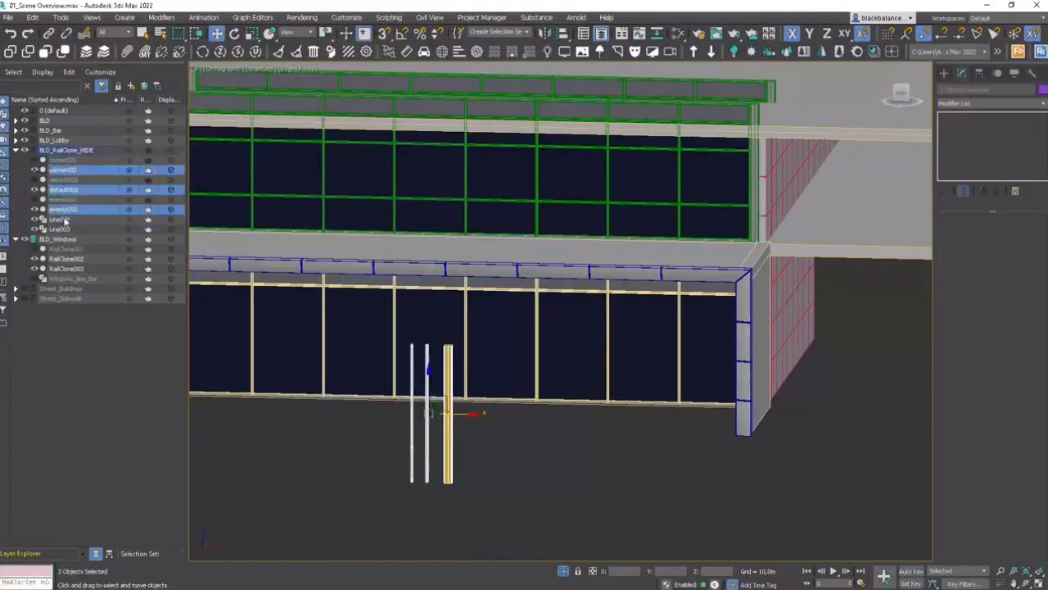
Step: Move Line002 and Line003 into the BLD_Windows layer
left_click(63, 219)
left_click(60, 231, "ctrl")
left_click_drag(61, 231, 72, 240)
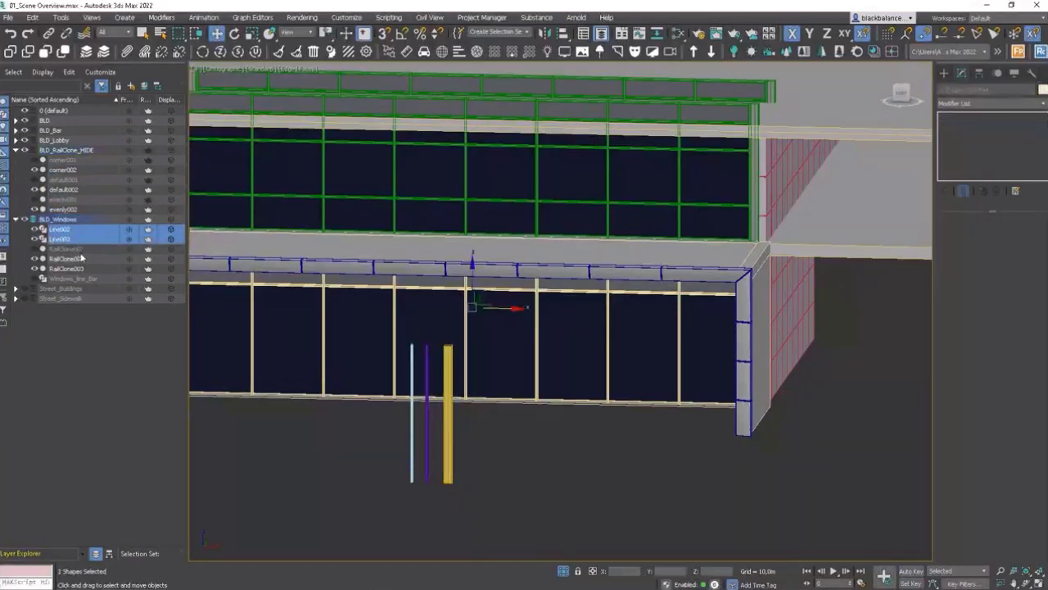
Step: Select the three extracted segment meshes and snap them against the upper floor's curtain wall in the front view
left_click(335, 435)
left_click(449, 440)
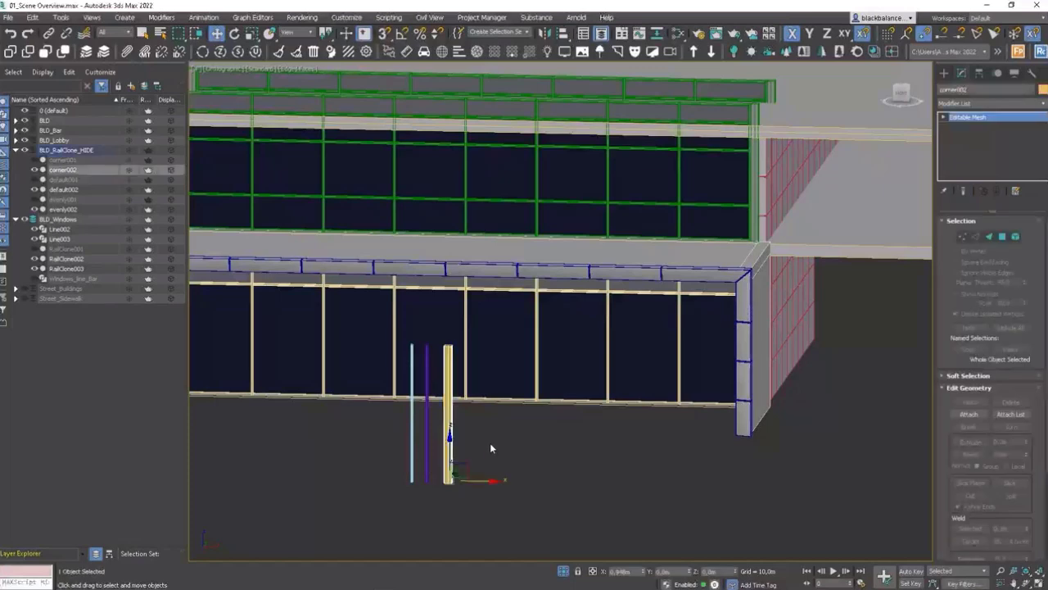
left_click_drag(489, 449, 387, 475)
middle_click_drag(536, 418, 538, 451)
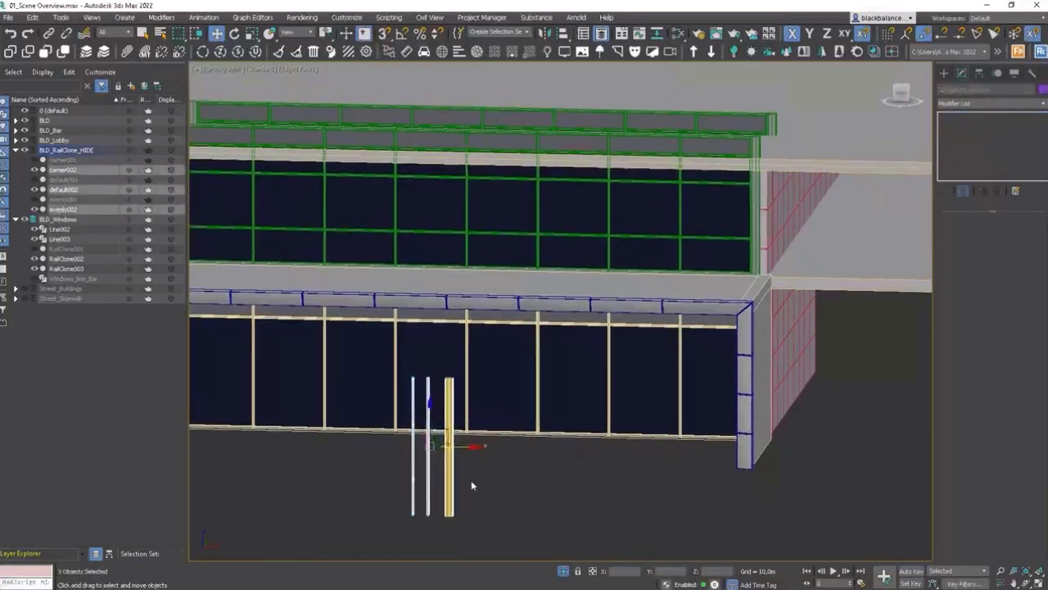
scroll(460, 516, "up", 2)
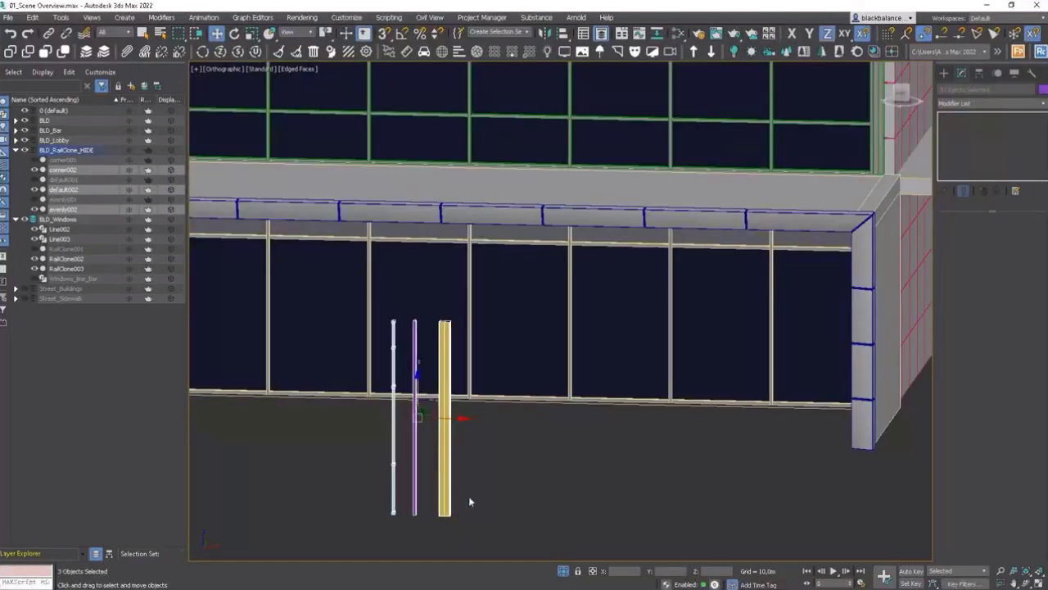
key("s")
scroll(455, 514, "down", 2)
left_click_drag(451, 516, 665, 341)
middle_click_drag(607, 387, 612, 378, "alt")
key("f")
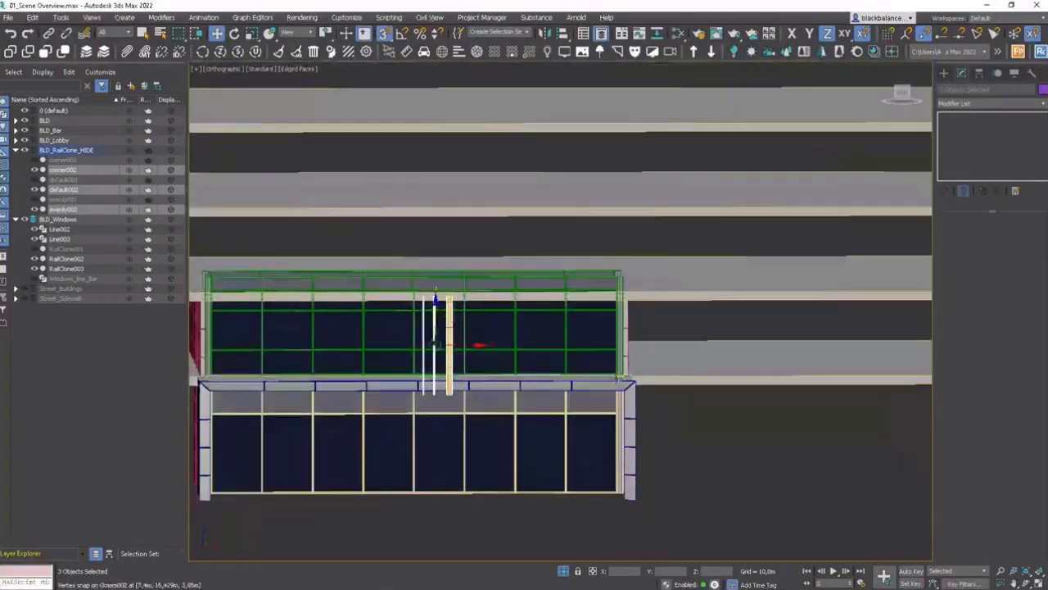
scroll(454, 328, "up", 3)
scroll(458, 319, "down", 4)
scroll(443, 374, "up", 2)
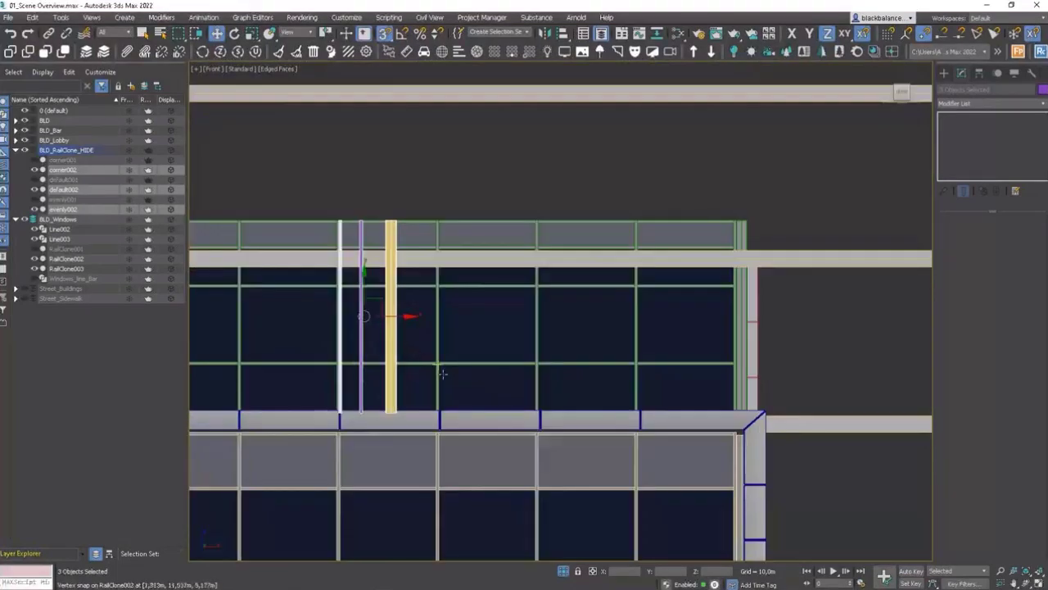
Step: Convert the corner002, evenly002 and default002 segment meshes to Editable Poly
left_click(390, 319)
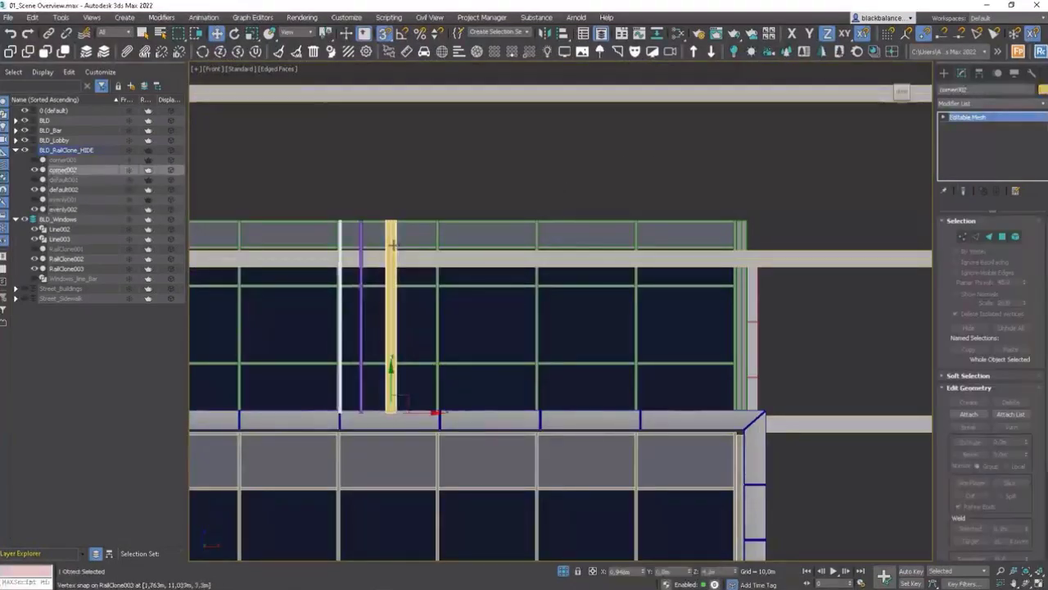
right_click(391, 244)
left_click(428, 354)
left_click(361, 302)
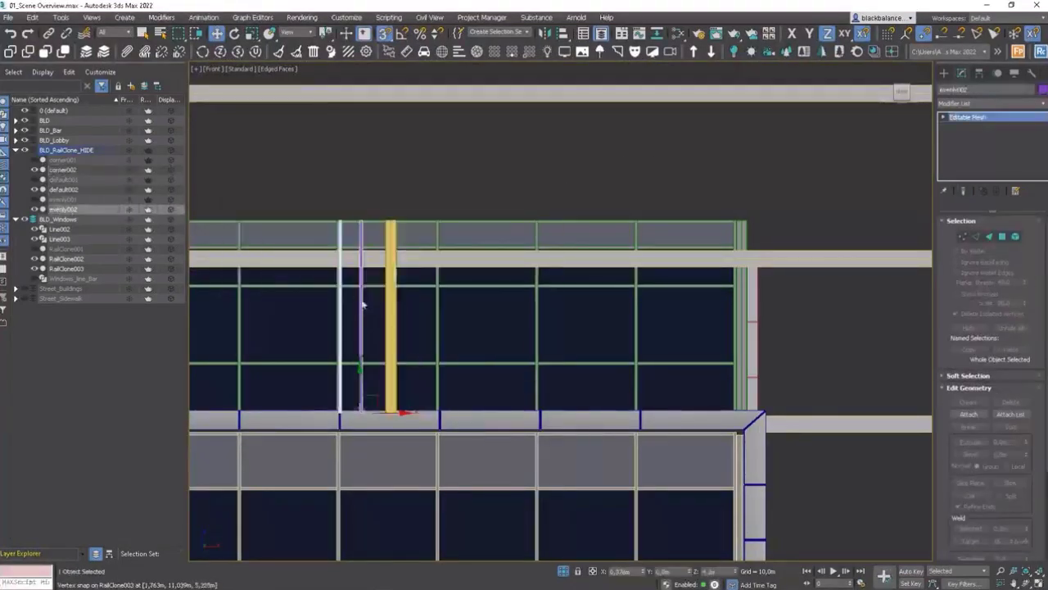
right_click(360, 300)
left_click(403, 408)
left_click(339, 288)
right_click(339, 288)
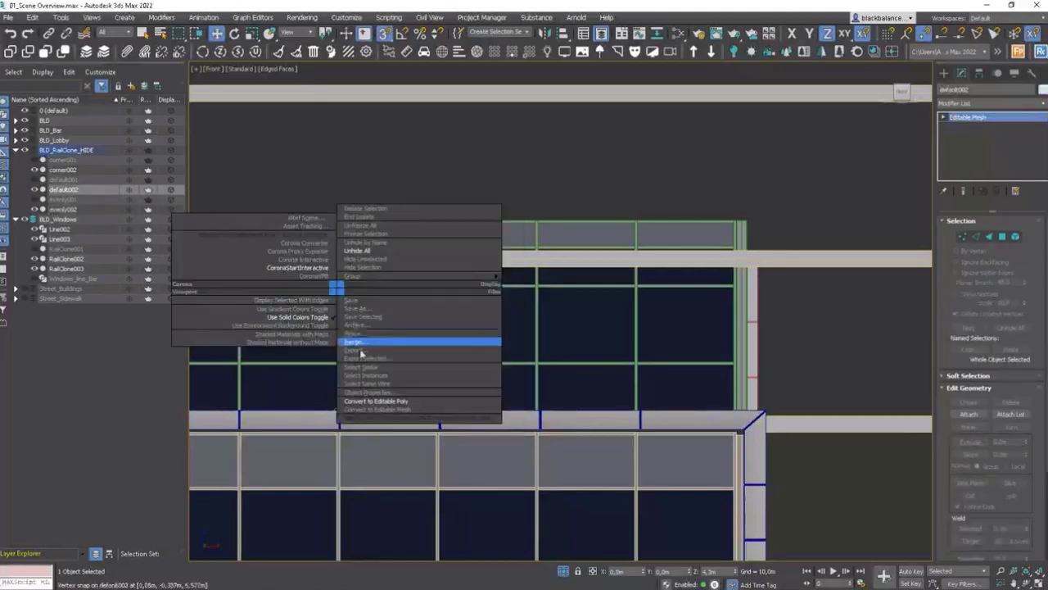
left_click(378, 401)
left_click(391, 234)
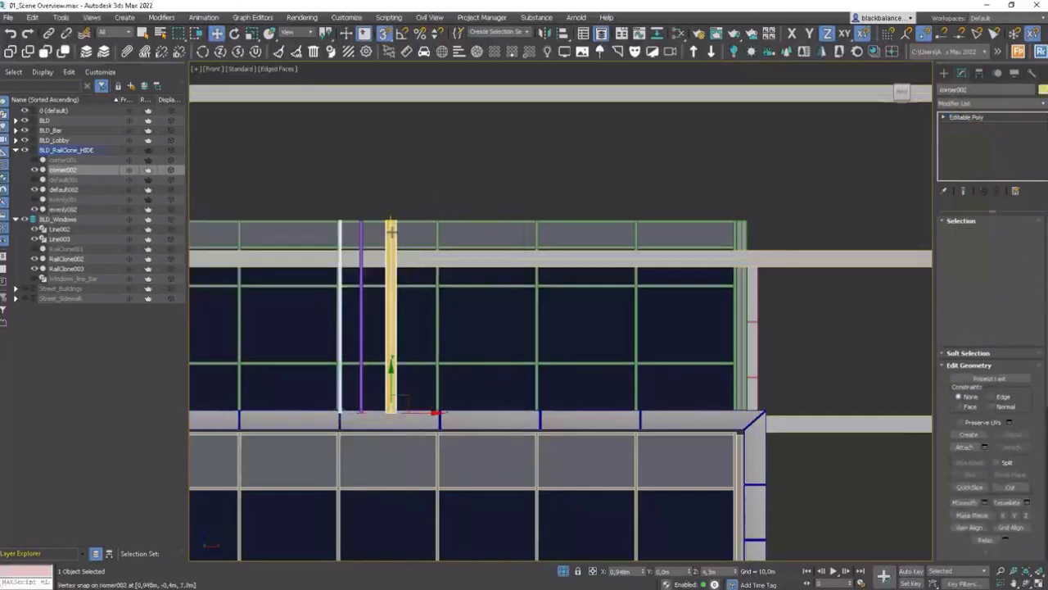
Step: Move corner002's top vertices down to the underside of the floor slab
key("1")
left_click_drag(376, 237, 679, 236)
scroll(639, 243, "down", 6)
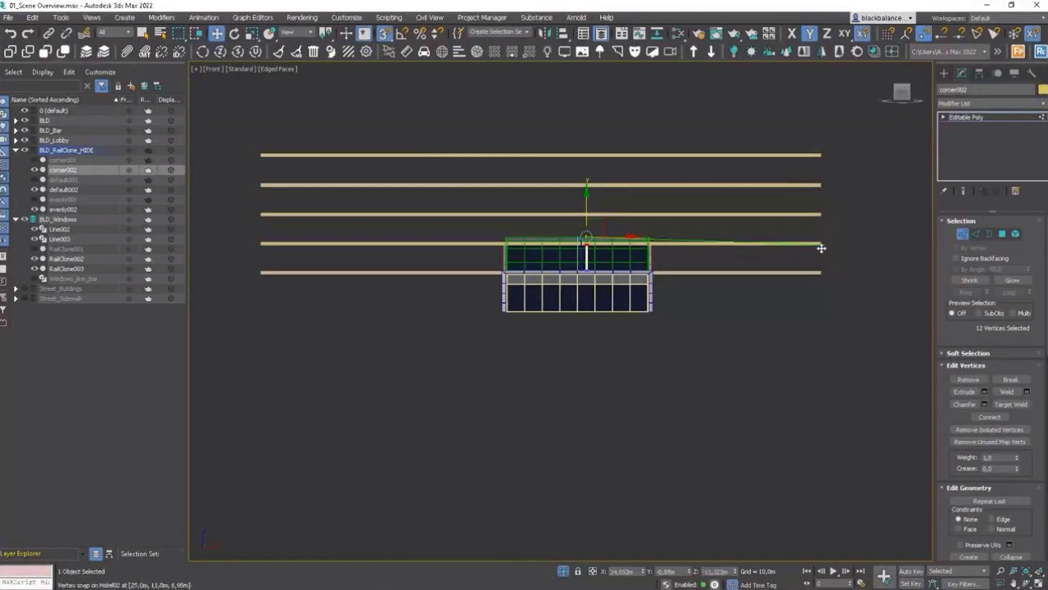
scroll(664, 261, "up", 7)
key("1")
left_click(272, 187)
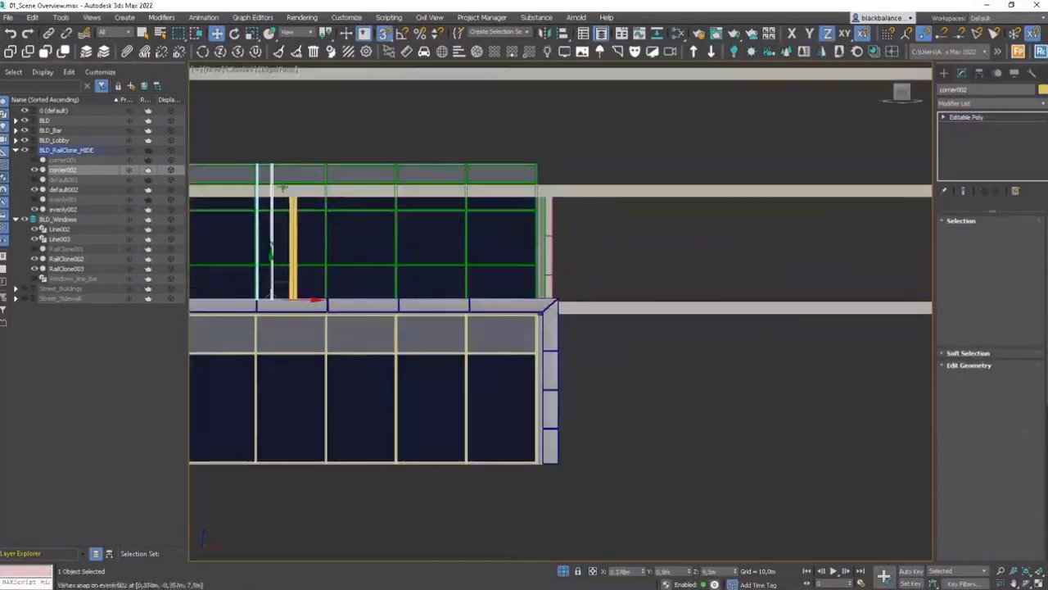
Step: Move evenly002's top vertices down to the same height as corner002's top
key("1")
left_click(273, 164)
scroll(271, 170, "down", 2)
left_click_drag(296, 161, 315, 257)
scroll(270, 163, "up", 4)
middle_click_drag(316, 257, 535, 270)
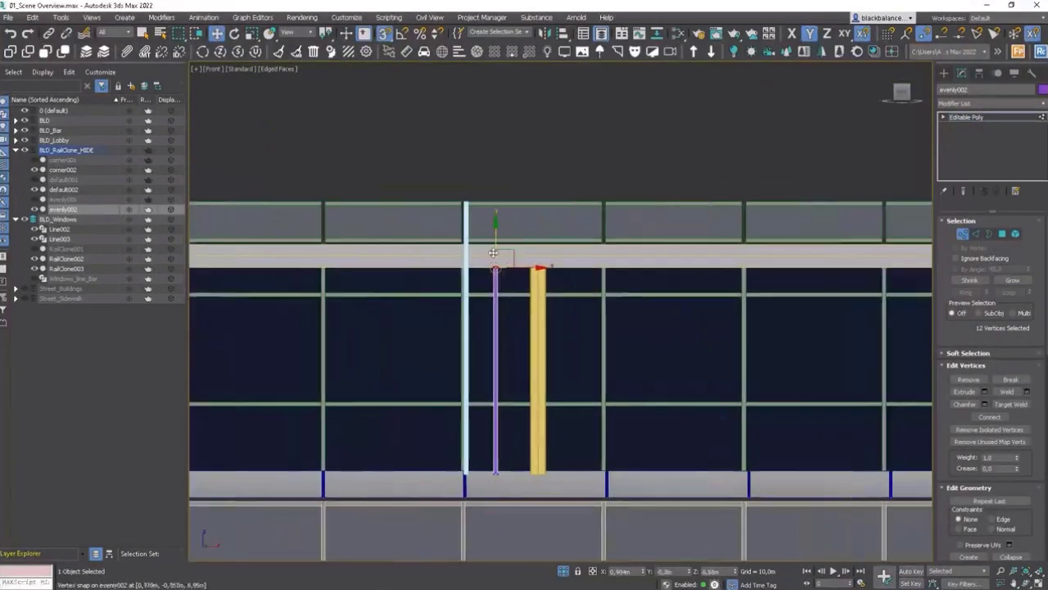
key("1")
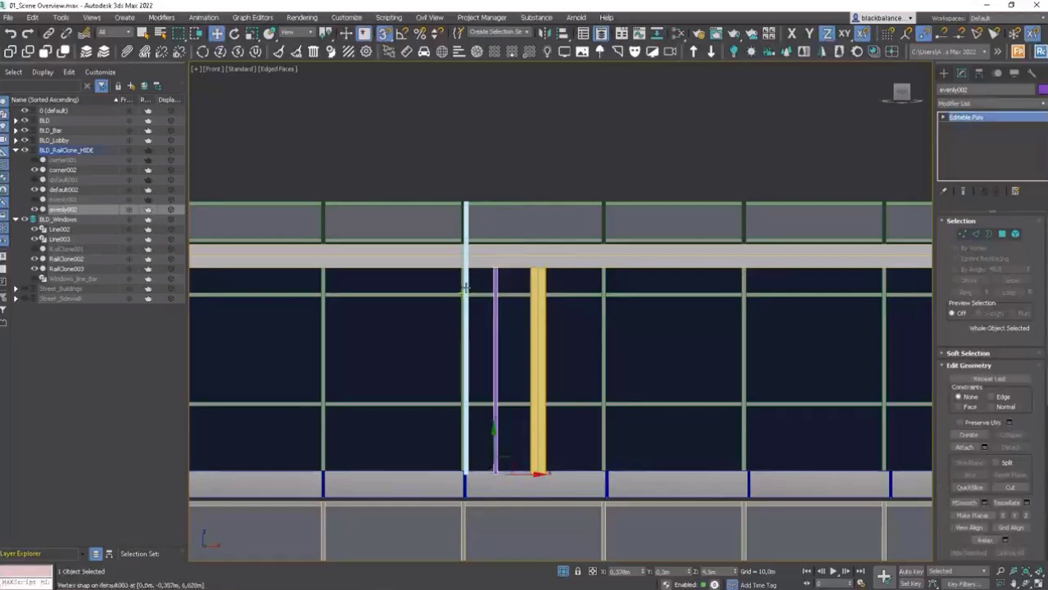
Step: Delete default002's lower polygons and move its bottom edge down to the base of the other segments
left_click(467, 300)
key("2")
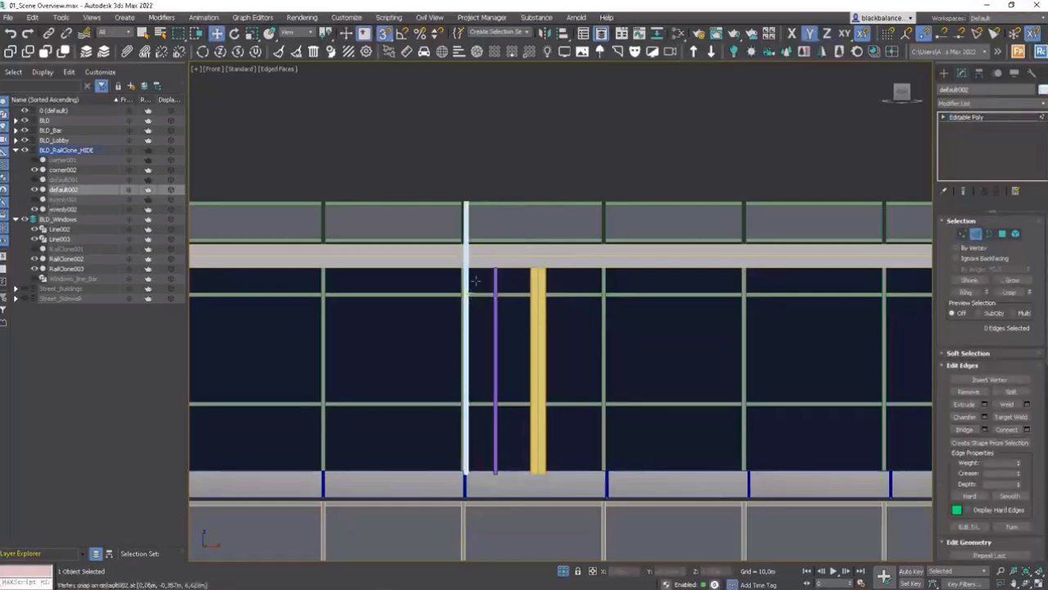
middle_click_drag(473, 286, 456, 293, "alt")
key("4")
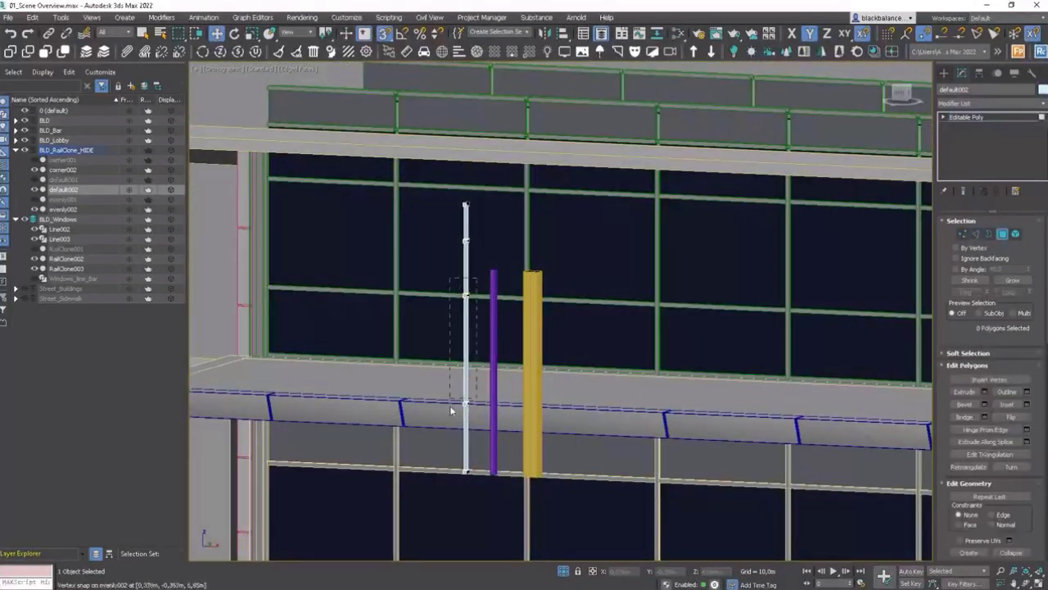
left_click_drag(452, 410, 470, 272)
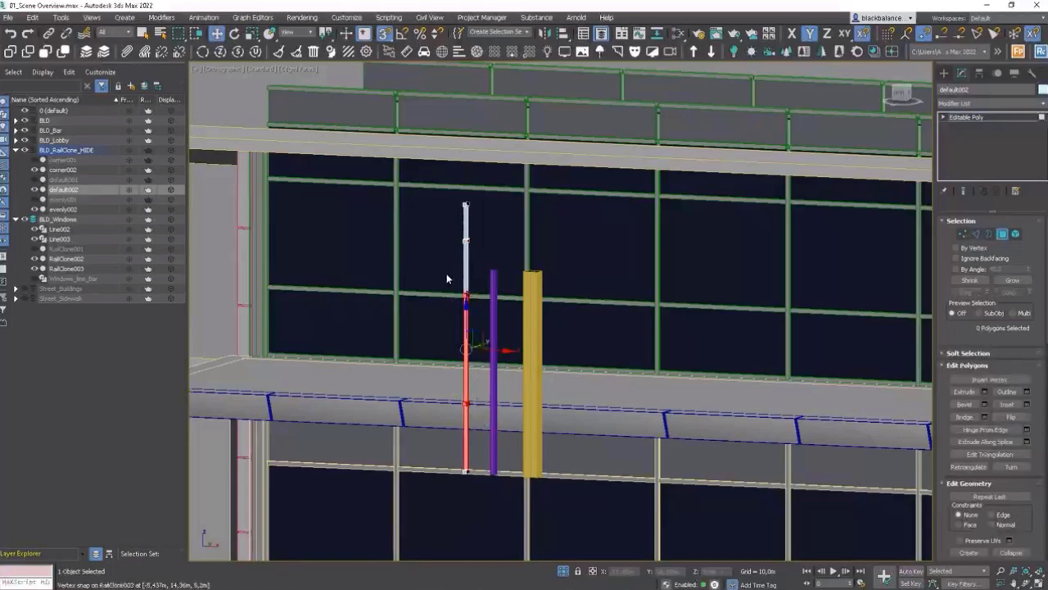
key("Delete")
middle_click_drag(446, 278, 489, 277, "alt")
key("ctrl+z")
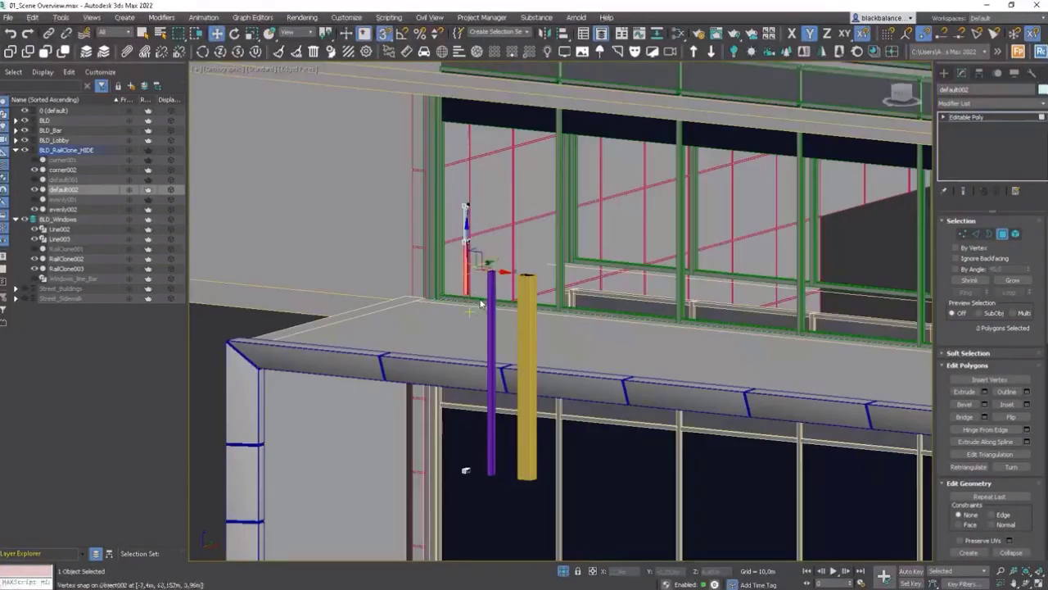
key("2")
left_click(464, 270)
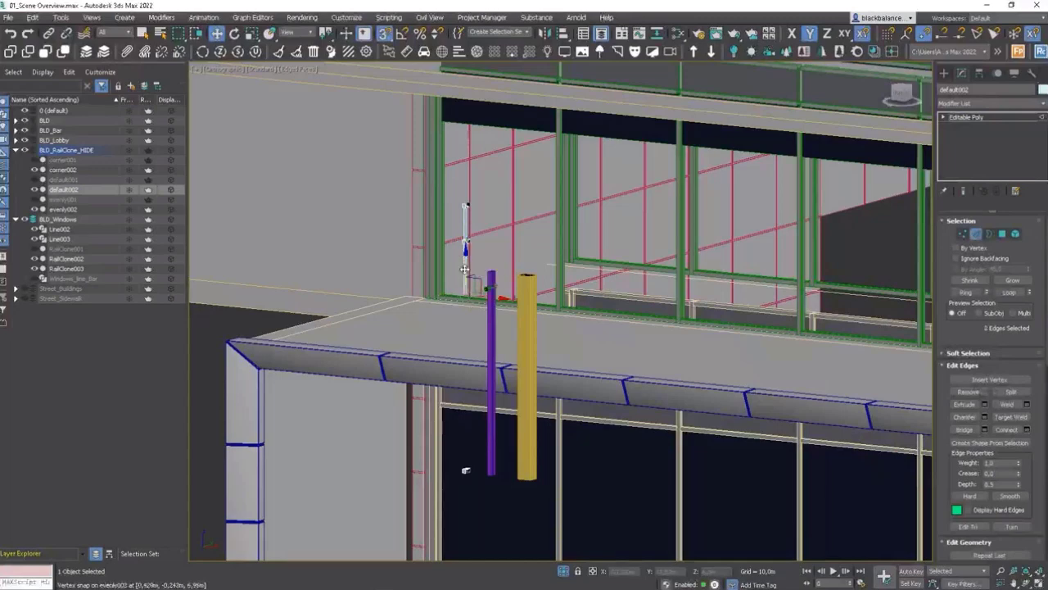
left_click_drag(466, 270, 453, 376)
Step: Snap default002's top vertices down so its height matches the other segments
scroll(471, 481, "up", 8)
scroll(453, 378, "down", 5)
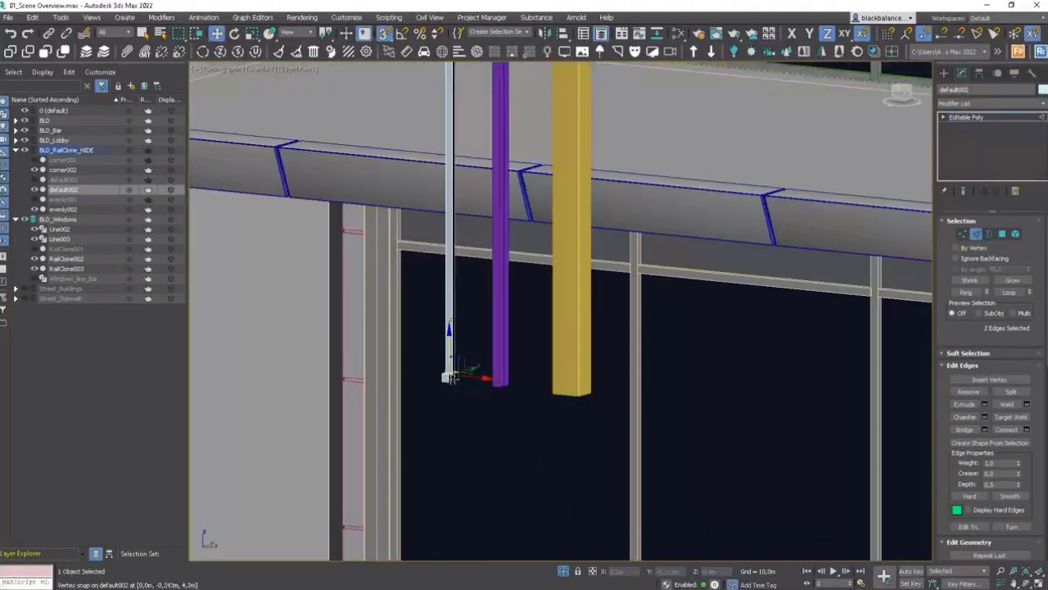
scroll(455, 377, "down", 5)
key("f")
key("z")
scroll(539, 315, "down", 12)
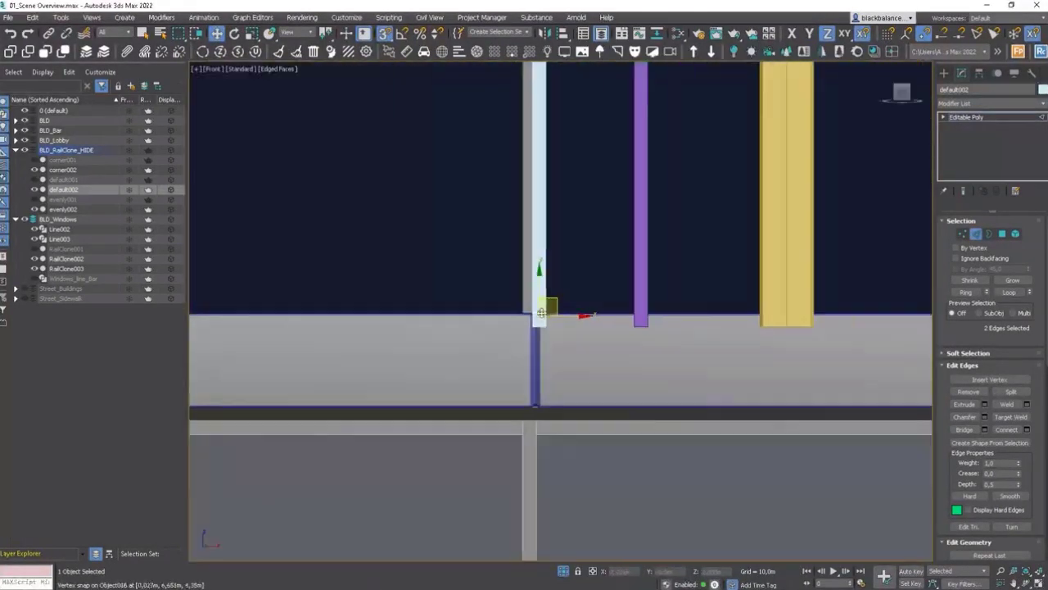
scroll(542, 312, "down", 5)
scroll(557, 213, "up", 4)
scroll(578, 93, "down", 2)
key("1")
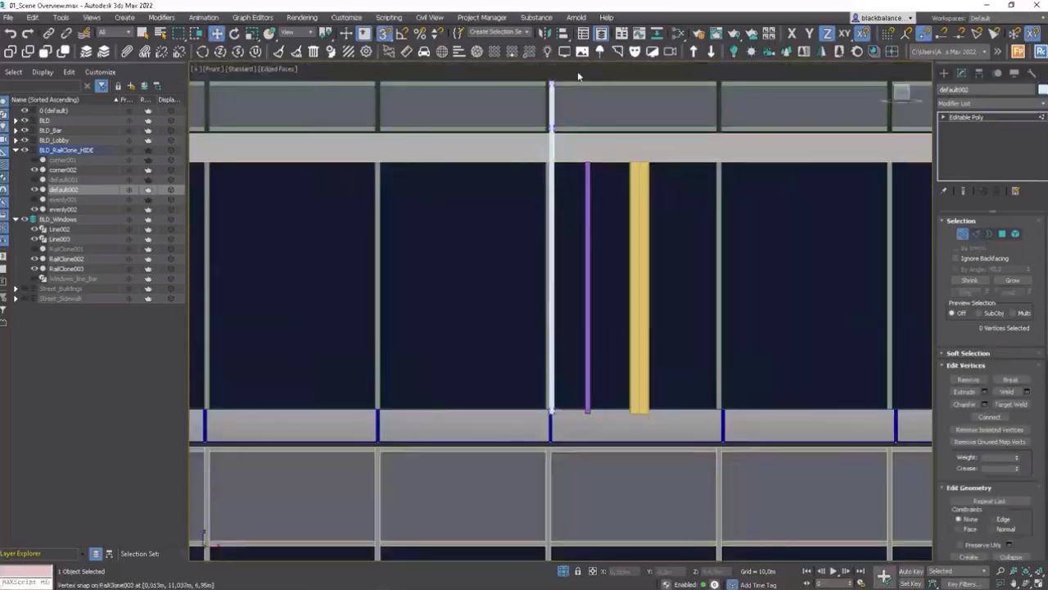
left_click_drag(573, 78, 533, 418)
scroll(551, 82, "up", 6)
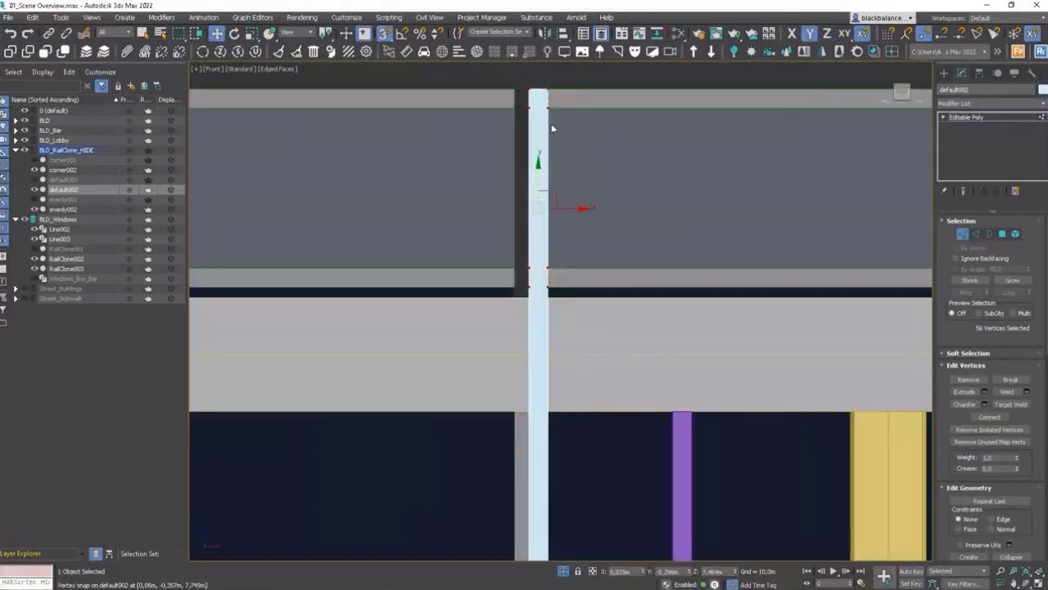
left_click_drag(539, 180, 665, 421)
scroll(603, 432, "down", 5)
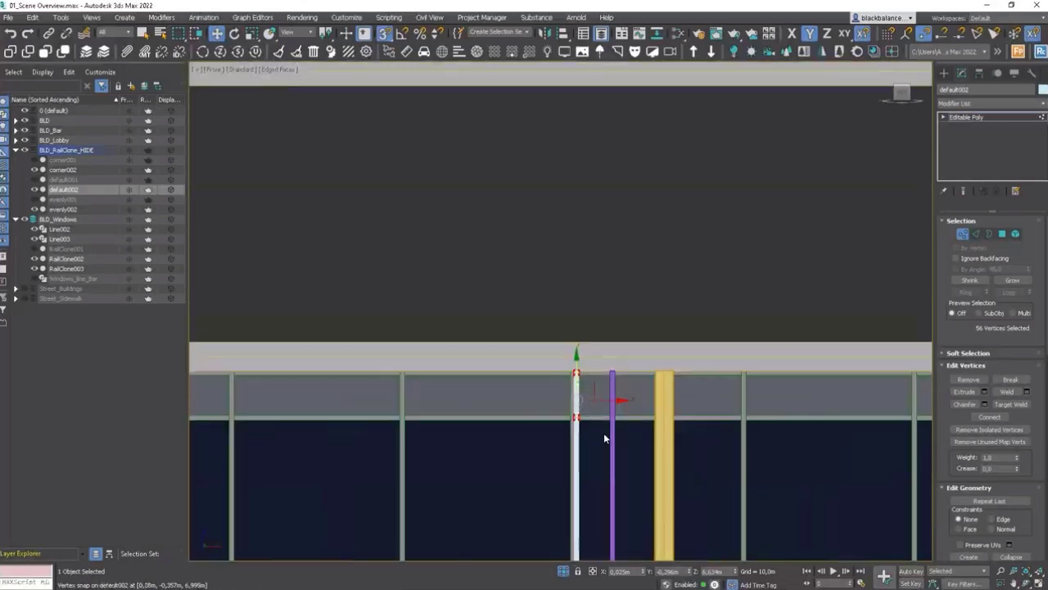
scroll(589, 344, "down", 2)
scroll(581, 293, "up", 3)
key("1")
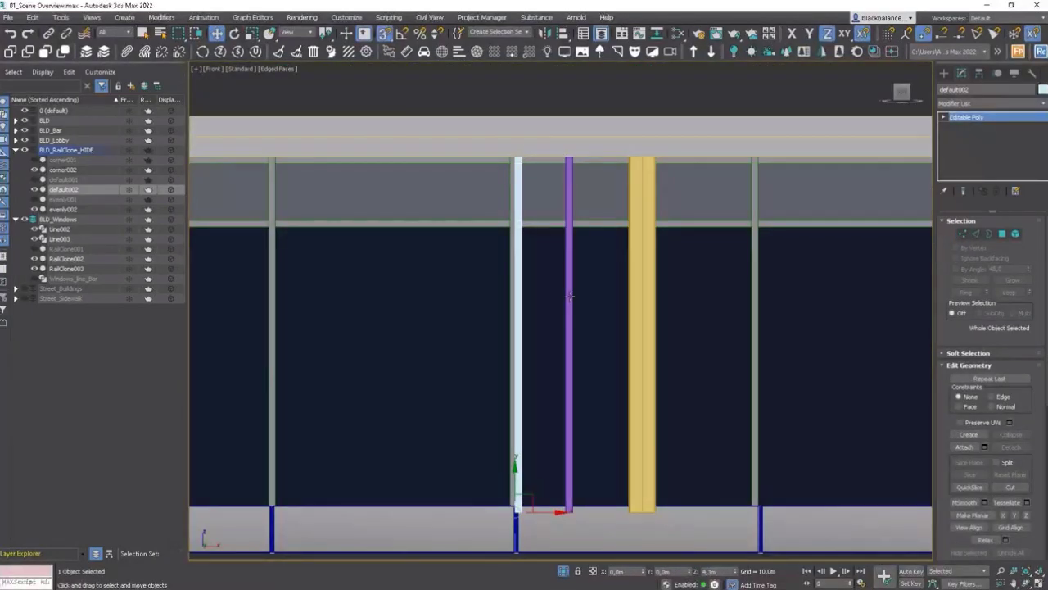
Step: Connect evenly002's selected vertical edges to add a horizontal edge loop
left_click(569, 296)
key("2")
left_click_drag(604, 328, 498, 347)
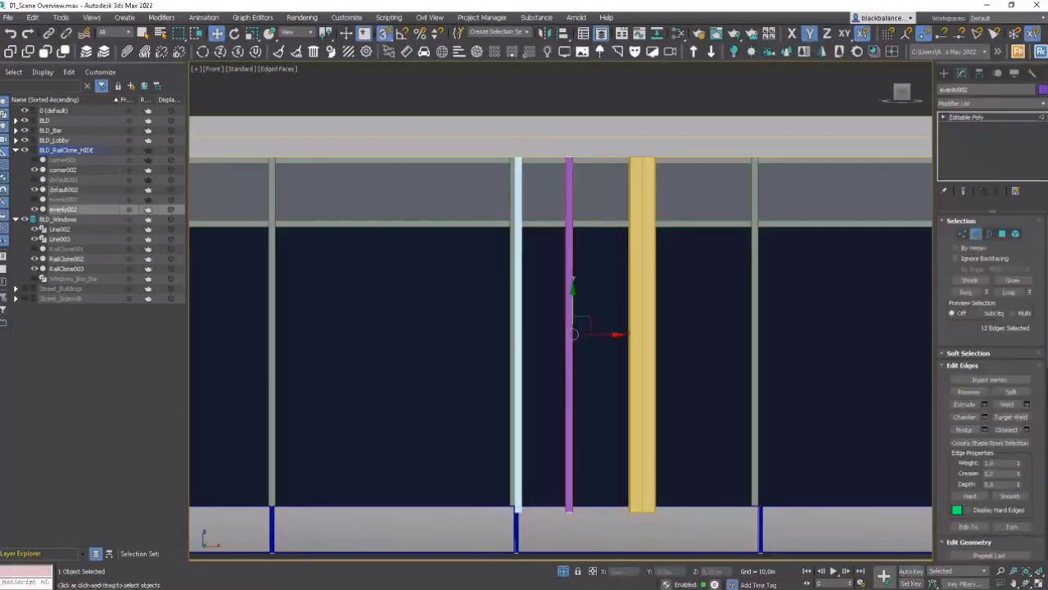
left_click(1010, 430)
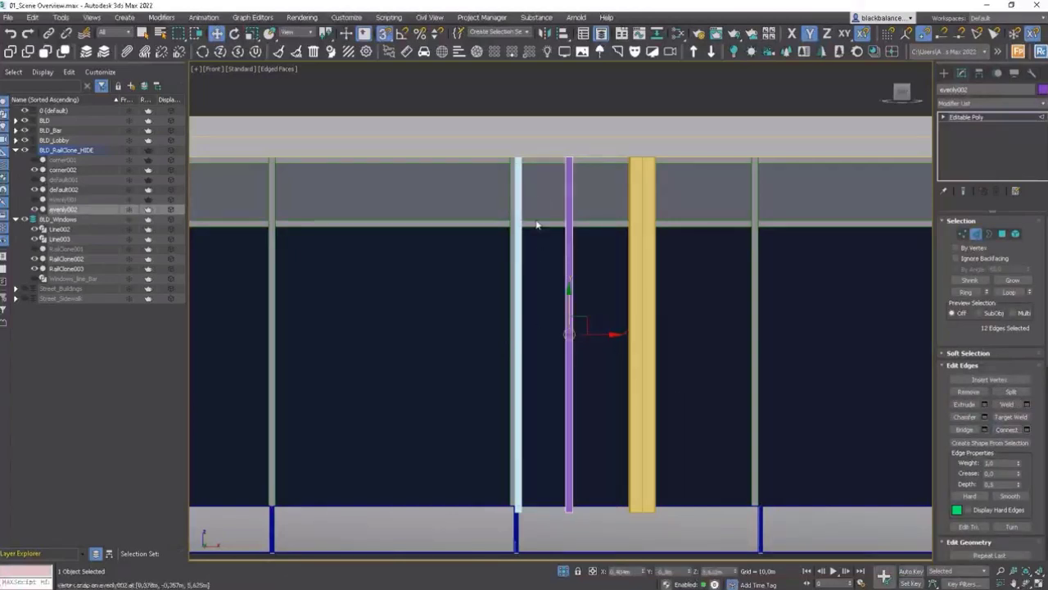
left_click(978, 235)
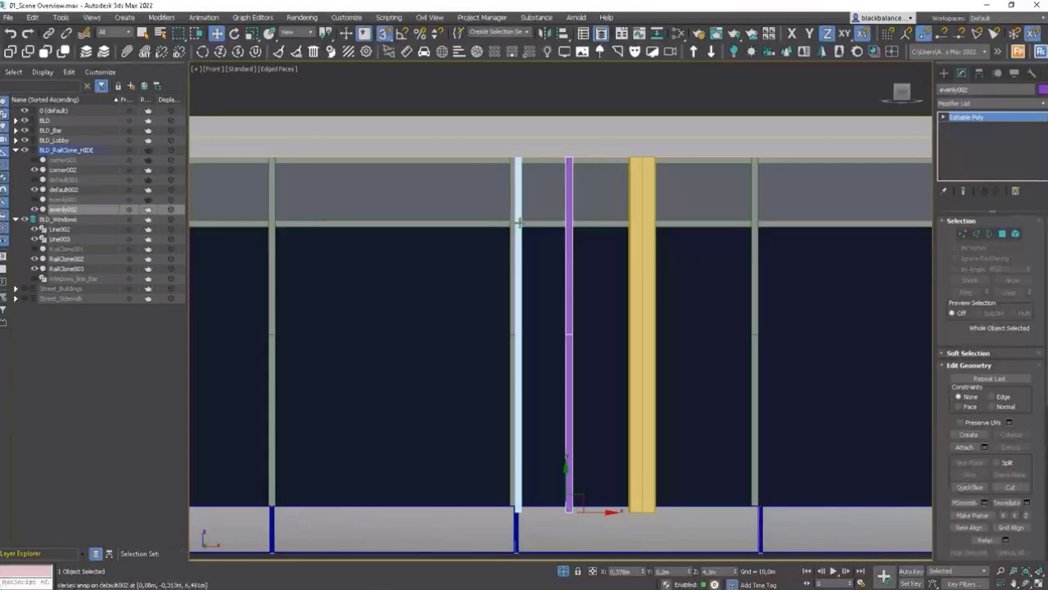
Step: Select default002's mid-height vertices and snap them to evenly002's new edge loop
left_click(519, 238)
key("1")
left_click_drag(498, 249, 566, 330)
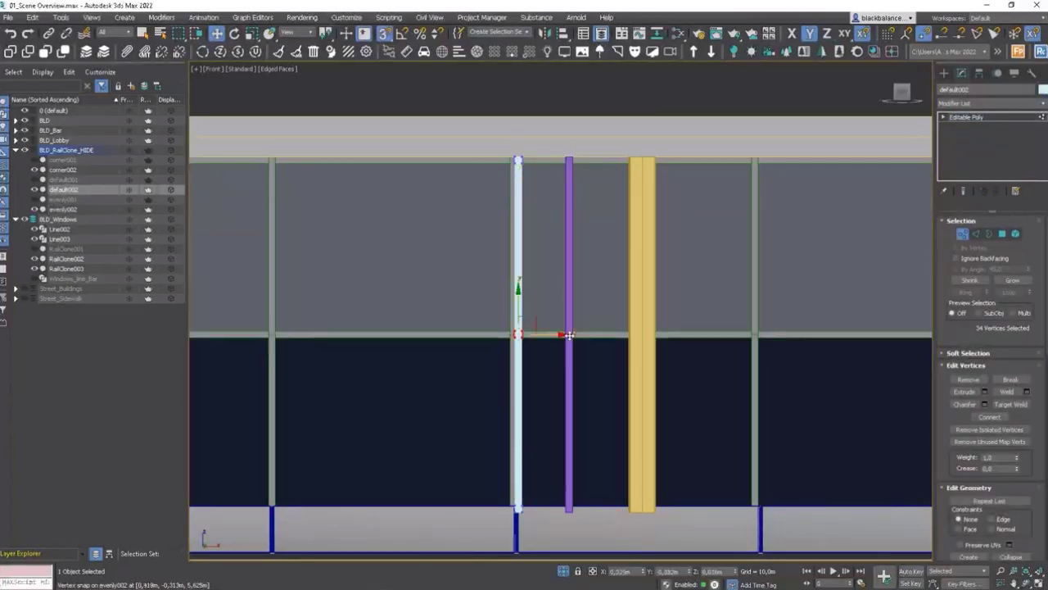
scroll(587, 350, "down", 5)
scroll(607, 349, "down", 3)
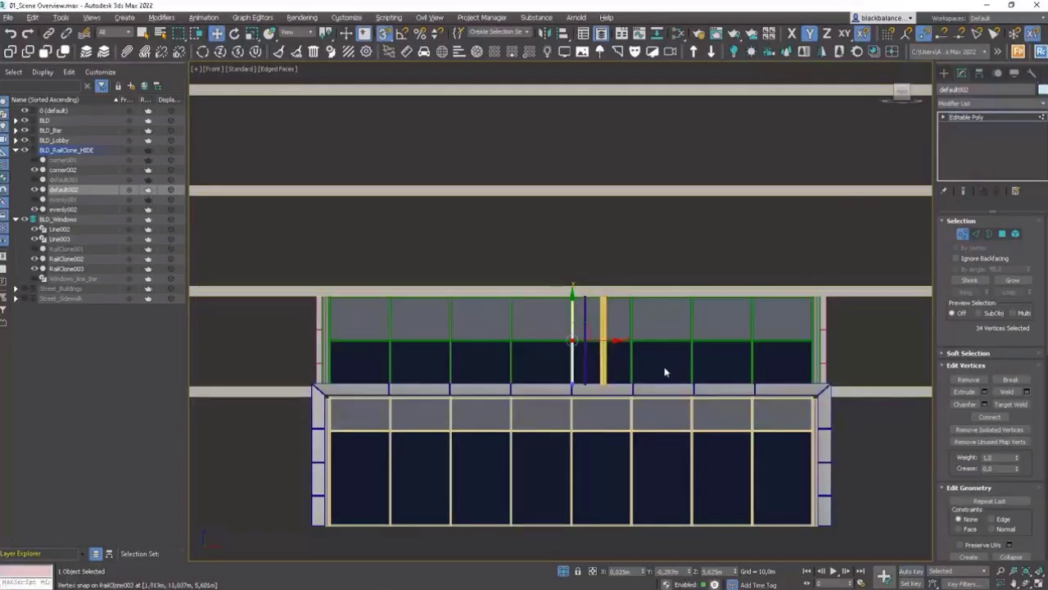
middle_click_drag(665, 373, 555, 388, "alt")
scroll(815, 331, "up", 2)
scroll(756, 352, "up", 3)
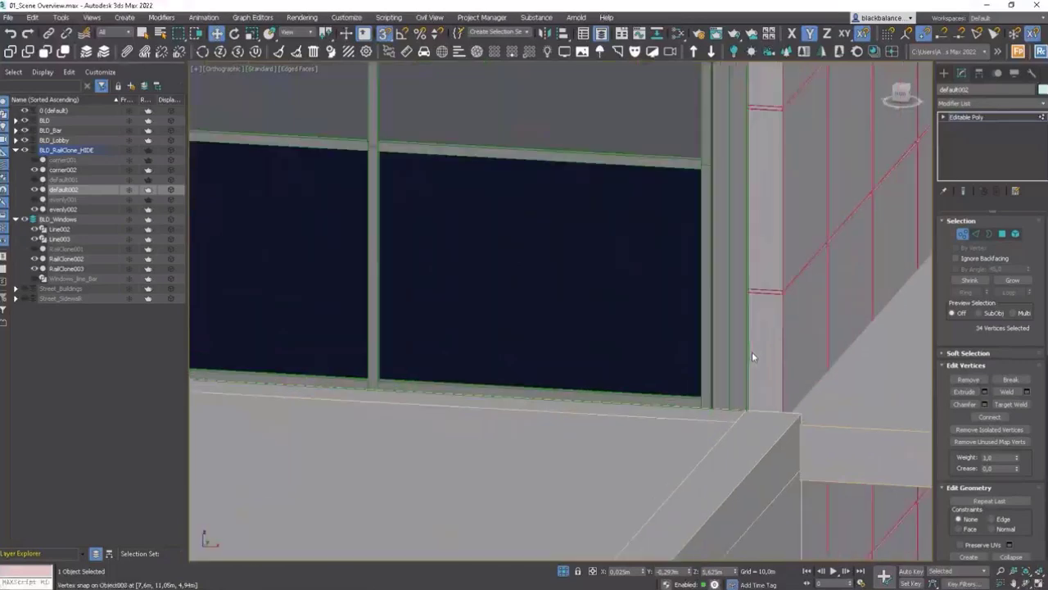
scroll(750, 353, "down", 5)
scroll(749, 352, "up", 2)
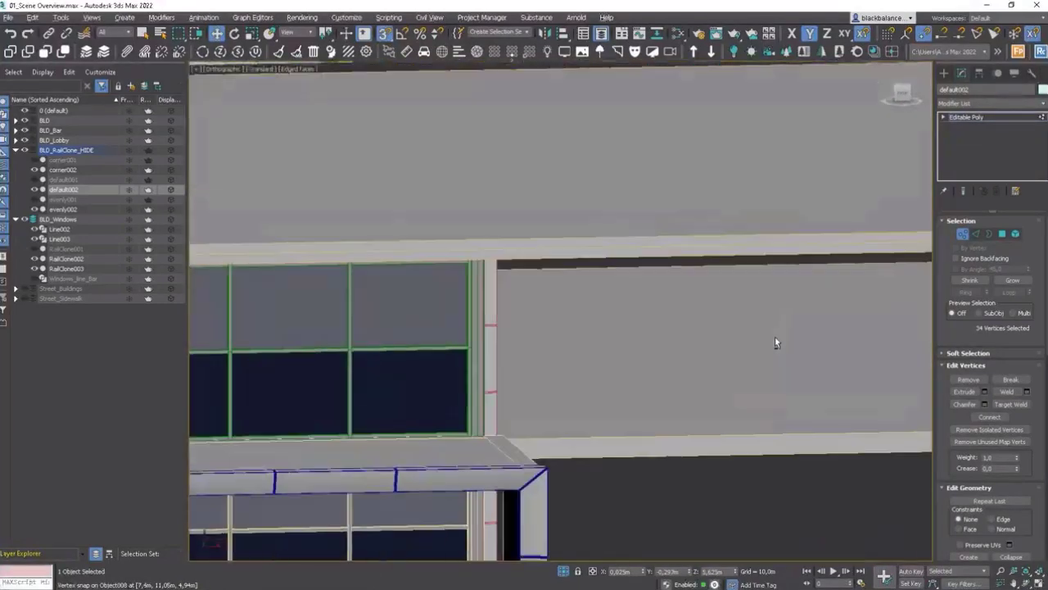
scroll(775, 342, "down", 5)
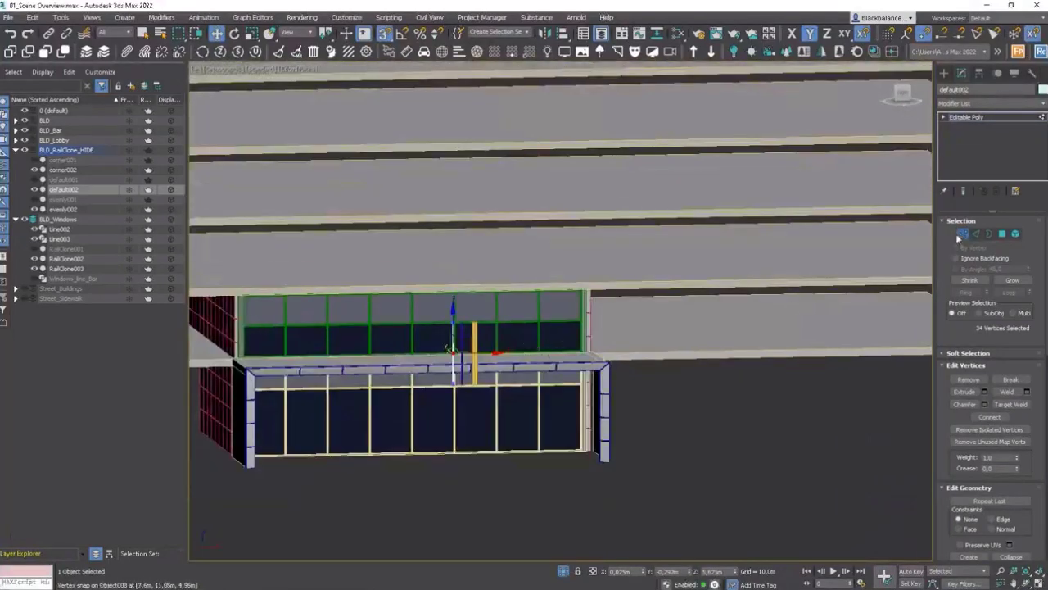
Step: Select all three segment meshes and move them away from the facade
left_click(963, 234)
middle_click_drag(492, 360, 509, 373, "alt")
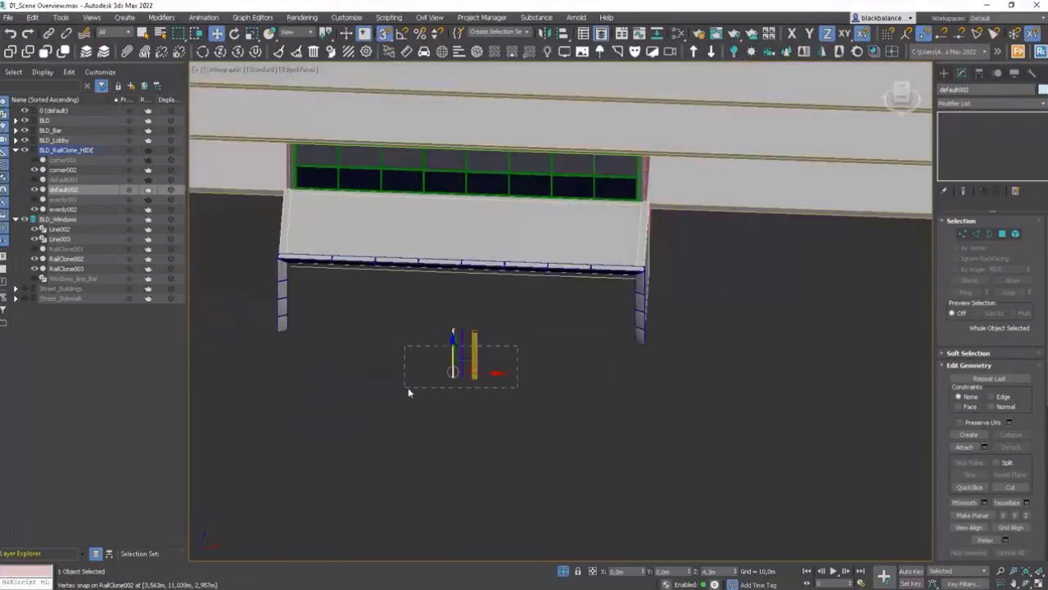
key("ctrl+a")
scroll(408, 387, "down", 5)
scroll(414, 384, "up", 4)
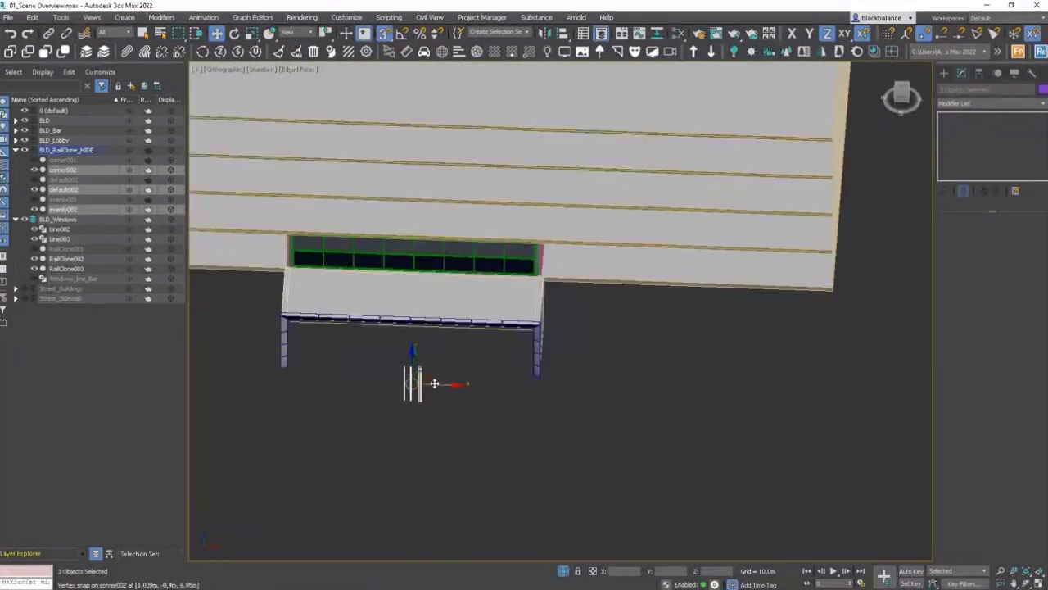
left_click_drag(444, 383, 740, 396)
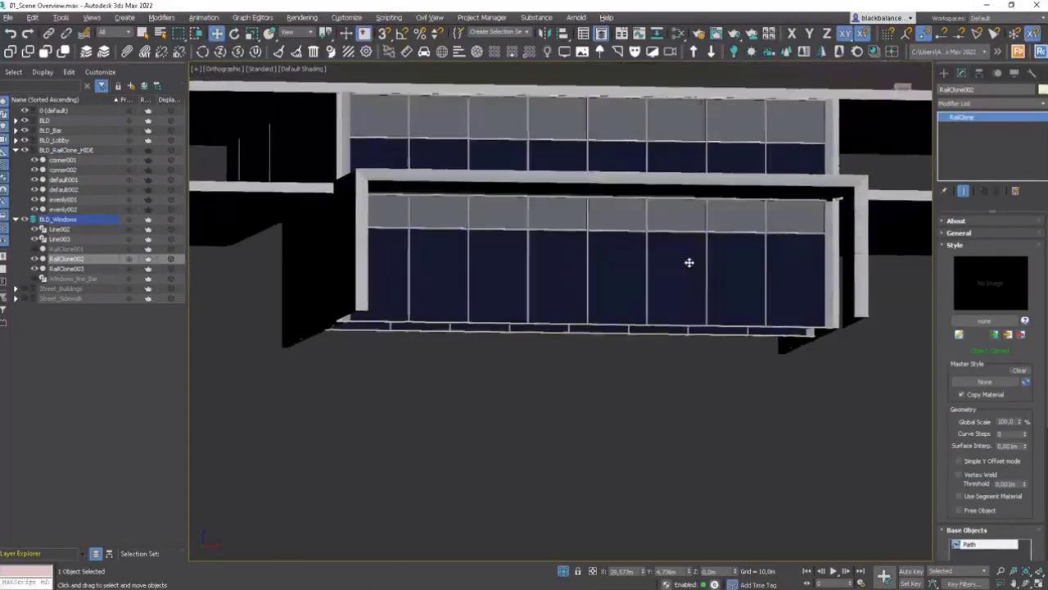
middle_click_drag(691, 262, 681, 286, "alt")
scroll(681, 286, "up", 3)
scroll(685, 307, "down", 2)
scroll(687, 300, "down", 3)
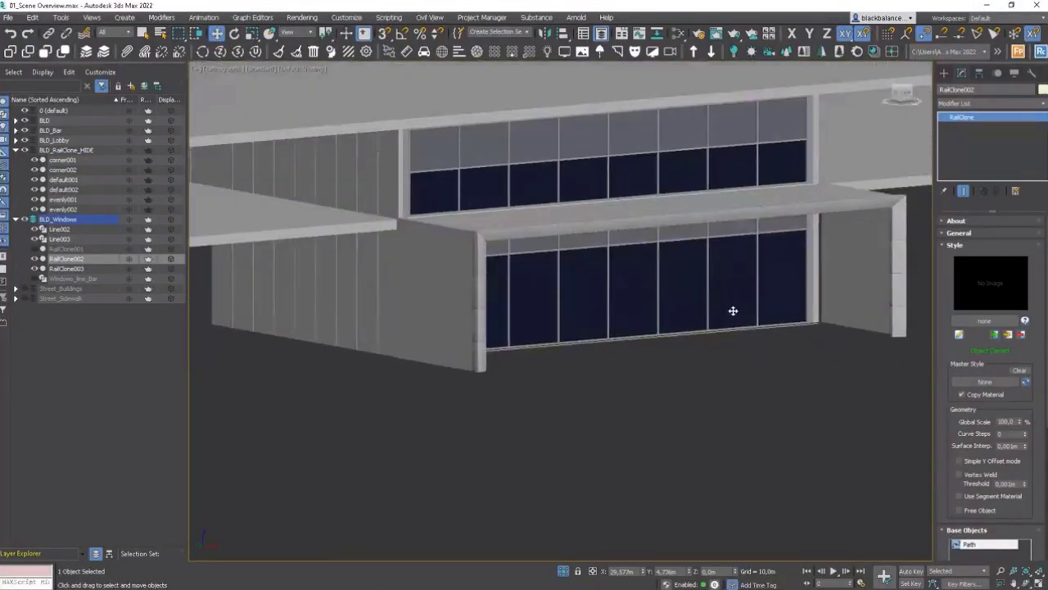
left_click(707, 159)
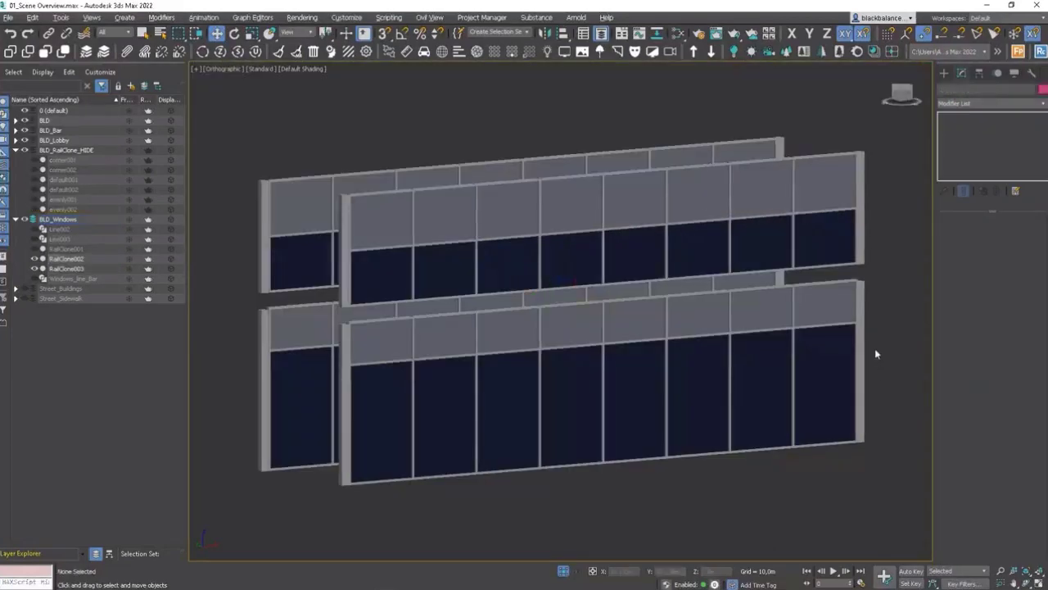
scroll(874, 348, "down", 2)
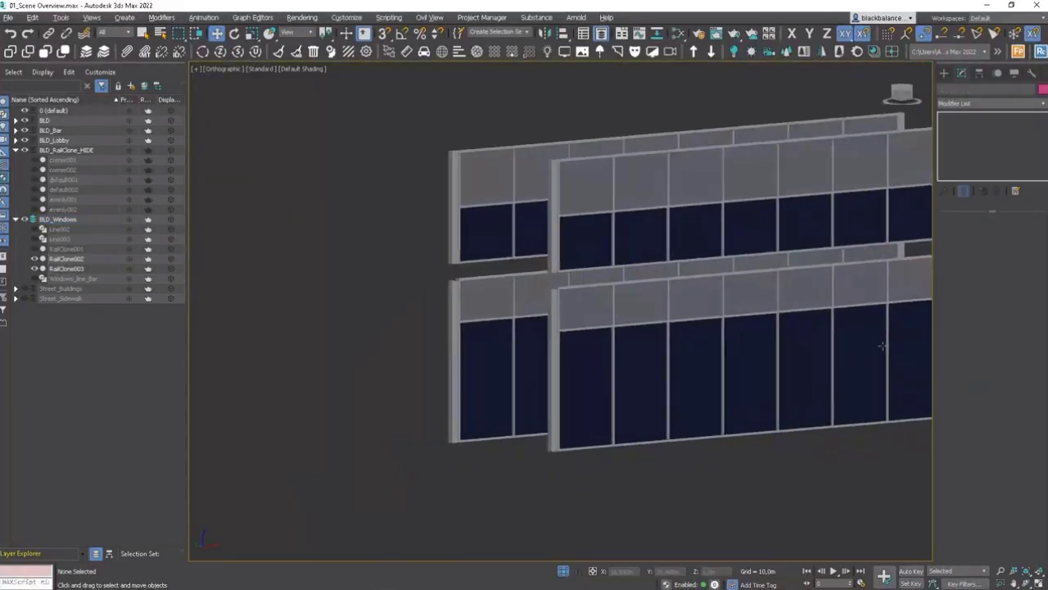
Step: Unhide the extracted corner and evenly segment objects and select the orange corner001 pillar
left_click(790, 250)
scroll(790, 250, "down", 2)
middle_click_drag(791, 249, 665, 325, "alt")
scroll(772, 293, "down", 2)
right_click(770, 270)
left_click(543, 427)
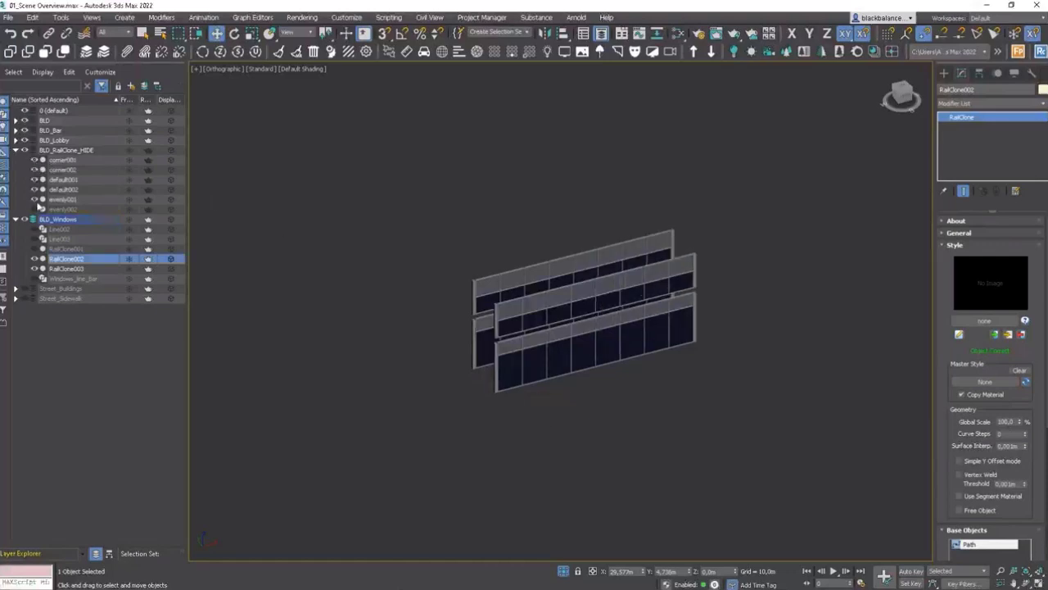
left_click_drag(38, 204, 36, 211)
middle_click_drag(734, 350, 647, 341)
scroll(647, 341, "down", 3)
scroll(746, 302, "up", 4)
scroll(796, 190, "up", 2)
left_click(790, 186)
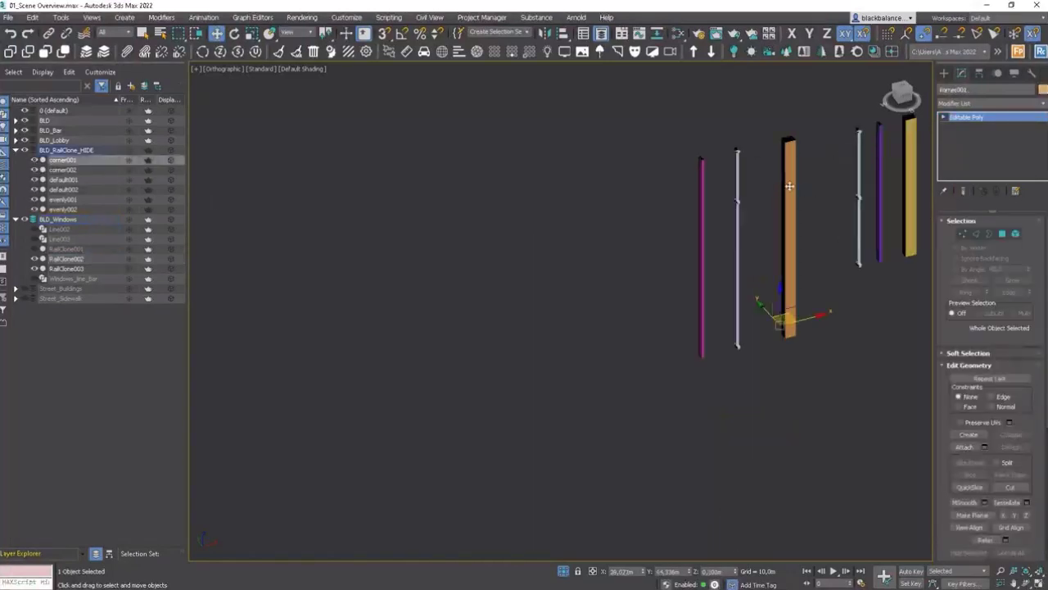
Step: Copy the corner001 pillar and add the copy to the BLD_Windows layer
middle_click_drag(789, 186, 802, 236, "alt")
scroll(807, 238, "up", 3)
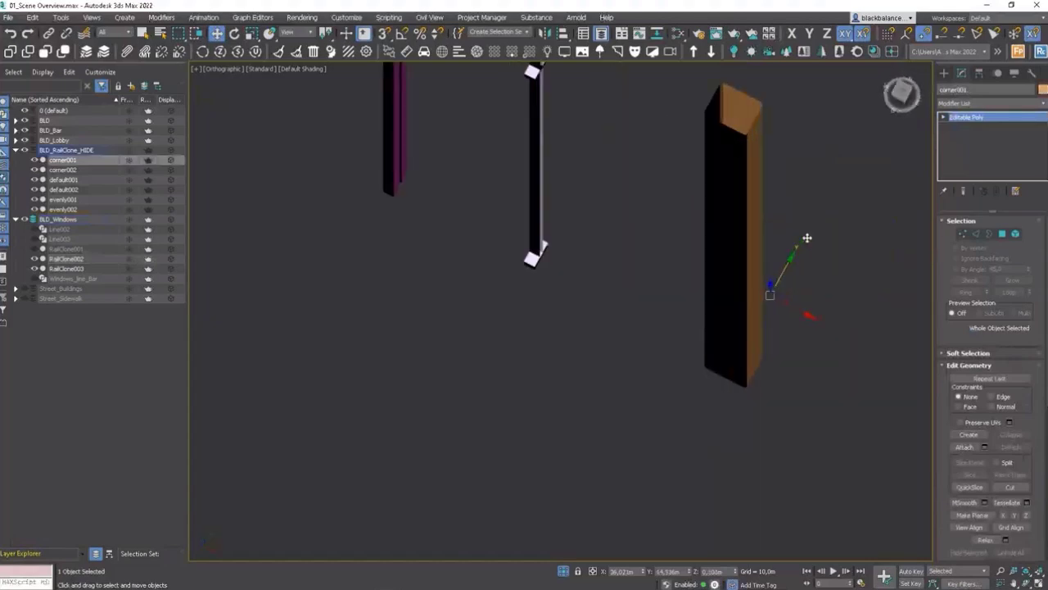
scroll(816, 247, "down", 5)
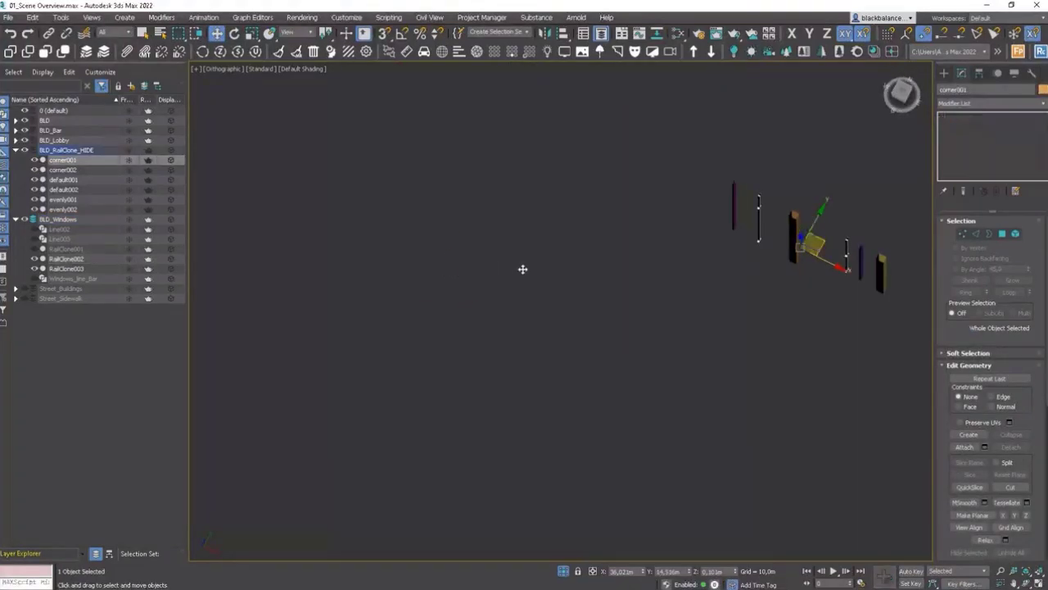
left_click_drag(523, 269, 474, 283, "shift")
left_click(524, 349)
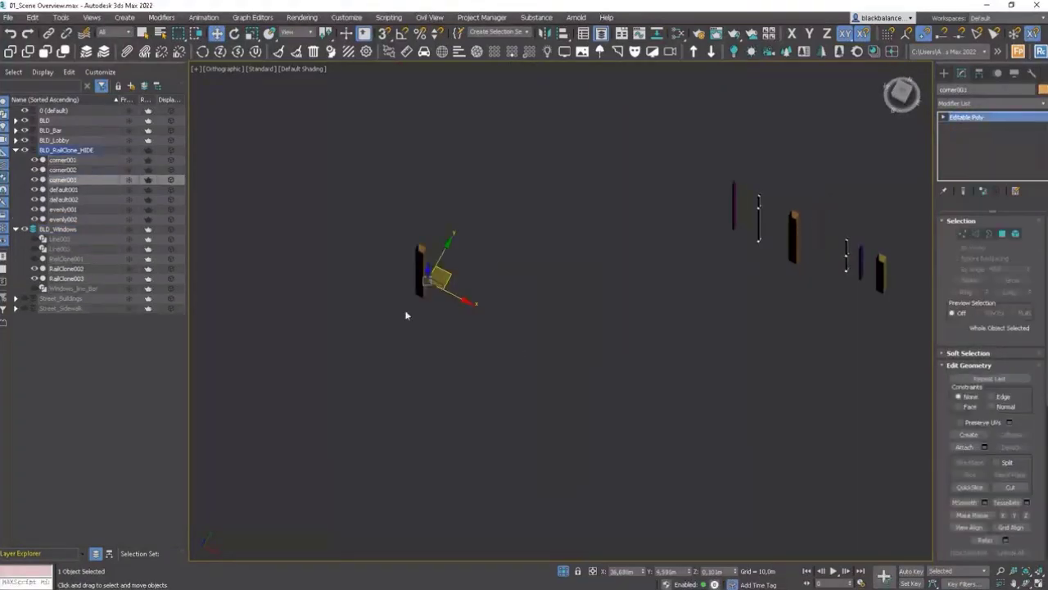
left_click(143, 87)
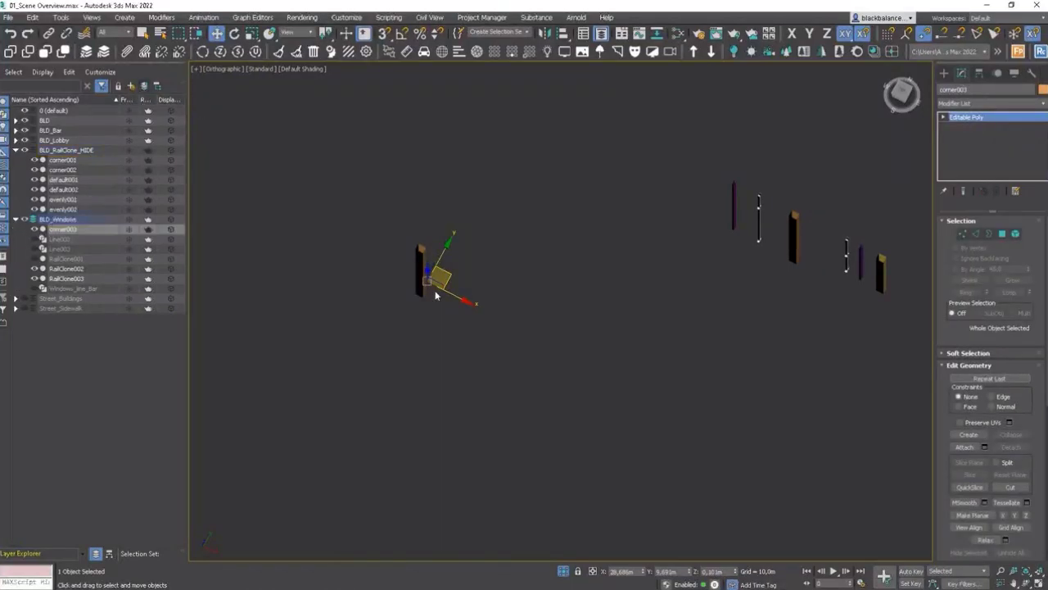
Step: Align the copied pillar's pivot point to RailClone002's pivot point in X, Y and Z
middle_click_drag(435, 295, 726, 268)
key("alt+a")
left_click(596, 300)
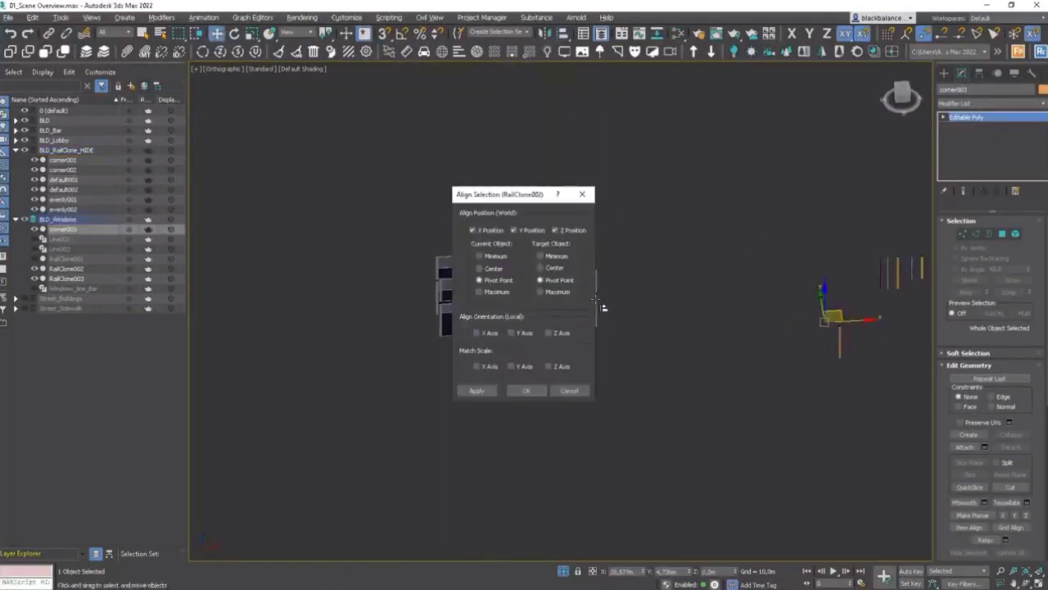
key("Return")
Step: Move the copied pillar onto the facade line in a wireframe top view
scroll(596, 299, "up", 4)
scroll(619, 303, "down", 7)
middle_click_drag(620, 304, 712, 335, "alt")
key("t")
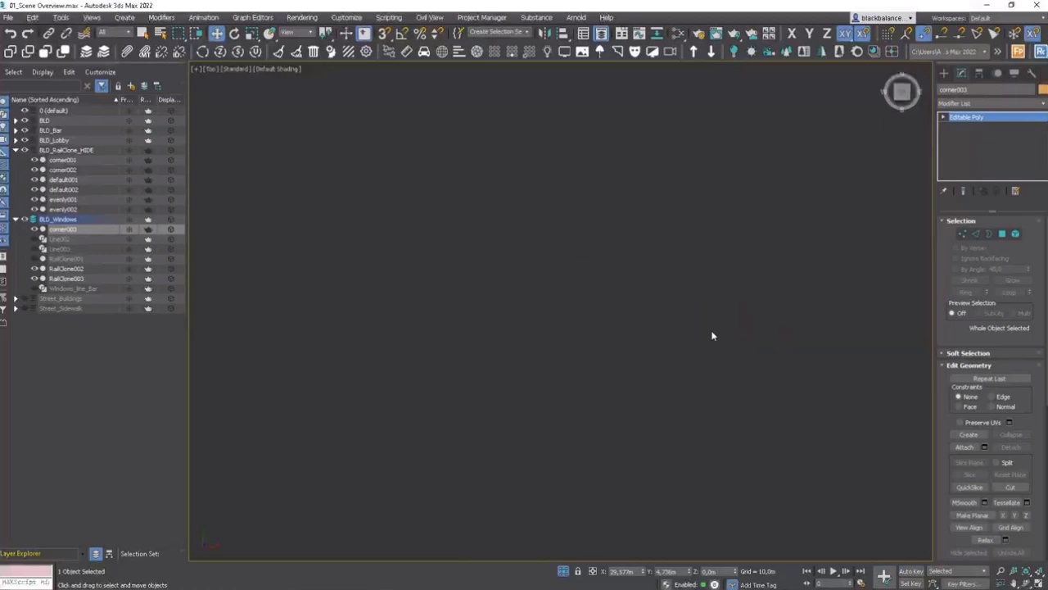
key("z")
key("F3")
scroll(717, 329, "down", 10)
scroll(733, 321, "down", 4)
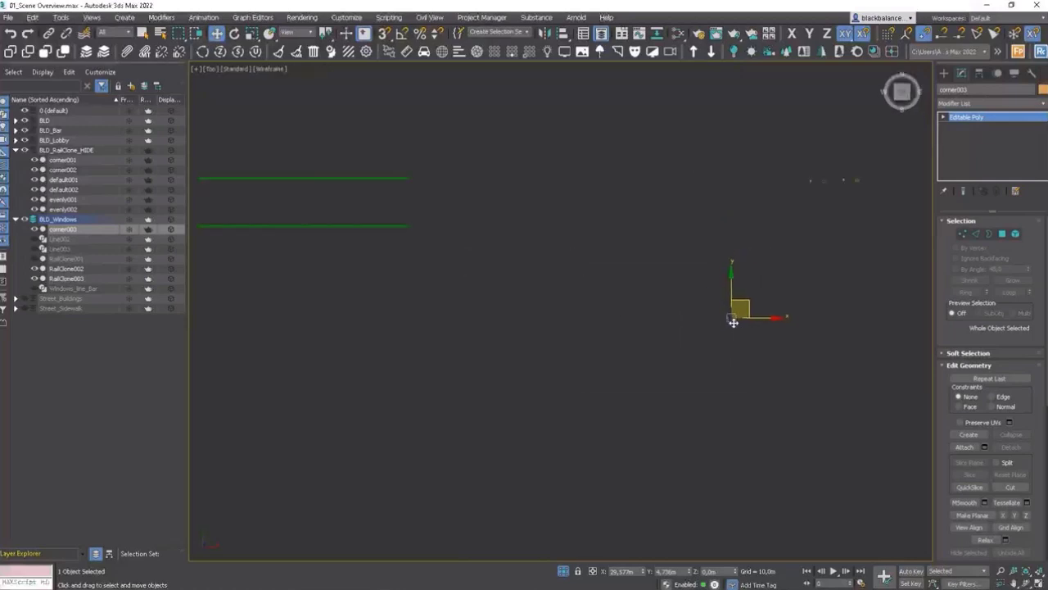
right_click(742, 316)
left_click(723, 312)
left_click_drag(749, 309, 425, 214)
scroll(410, 225, "up", 5)
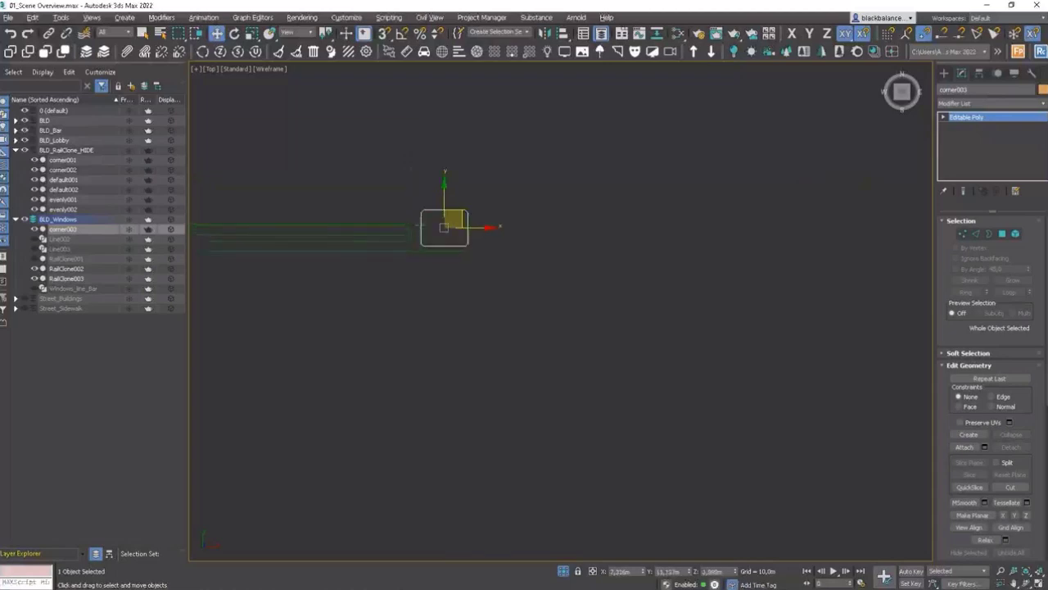
scroll(424, 227, "up", 3)
Step: Rotate the copied pillar 90 degrees with angle snap so it lies horizontally
key("e")
left_click_drag(545, 230, 579, 230)
key("ctrl+z")
key("a")
scroll(606, 240, "down", 6)
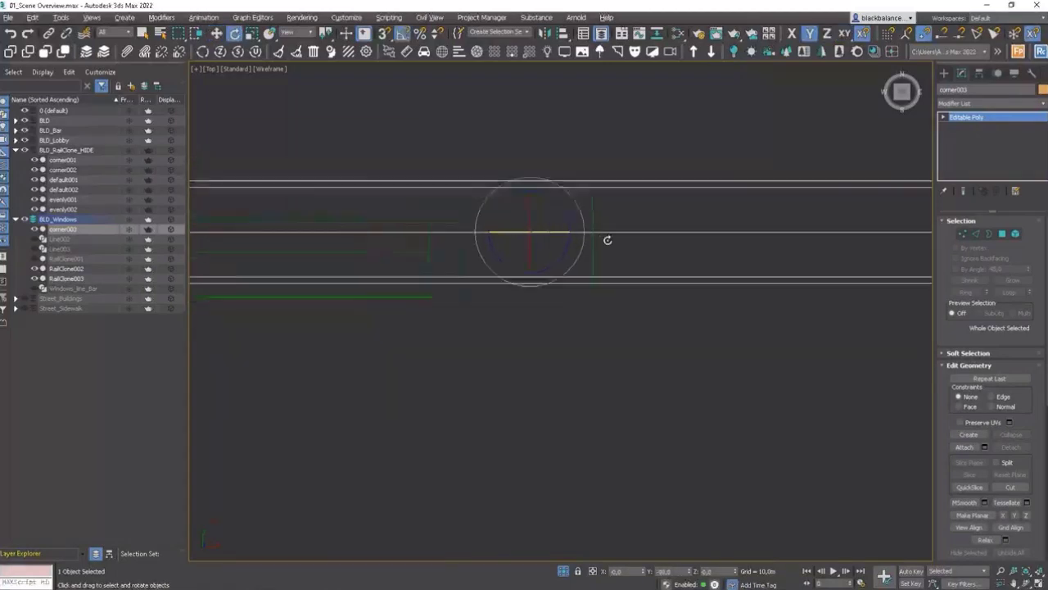
Step: Move the horizontal piece along the facade and up to the floor line between the two window rows
key("w")
scroll(595, 223, "up", 5)
left_click_drag(598, 264, 30, 264)
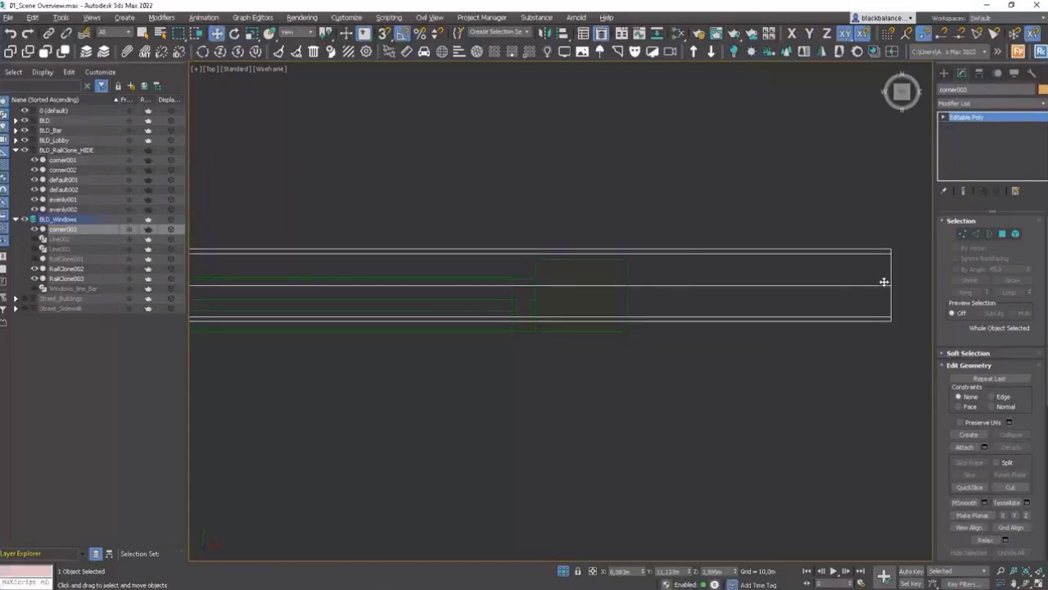
left_click_drag(880, 285, 547, 285)
scroll(654, 246, "down", 3)
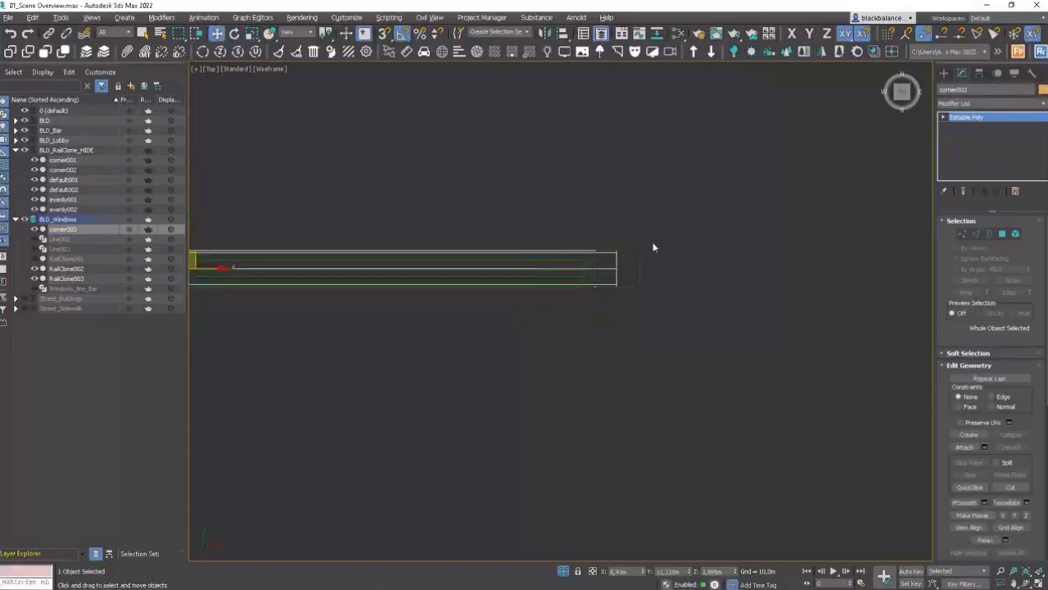
middle_click_drag(597, 249, 595, 172, "alt")
key("F3")
scroll(635, 280, "down", 5)
middle_click_drag(635, 280, 633, 257, "alt")
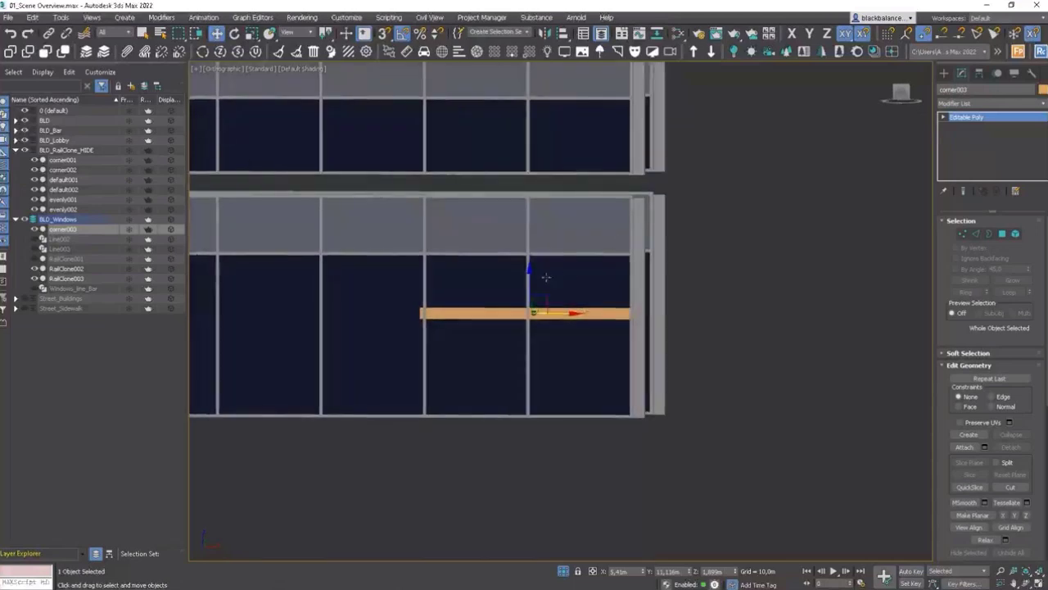
left_click_drag(531, 283, 545, 159)
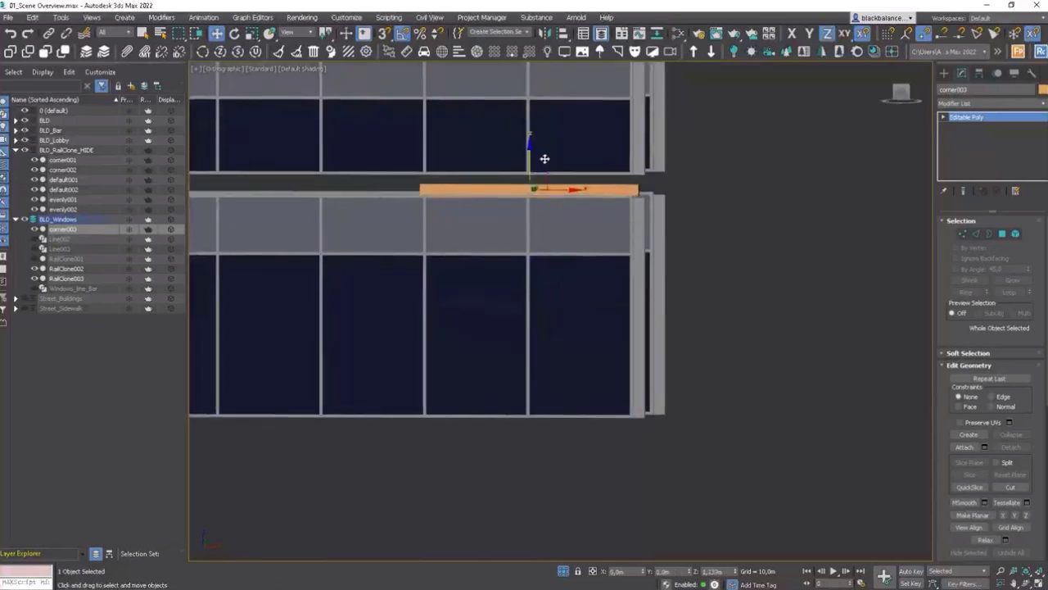
Step: Slide the horizontal piece sideways toward the facade's right edge
scroll(624, 179, "up", 4)
left_click_drag(403, 225, 418, 222)
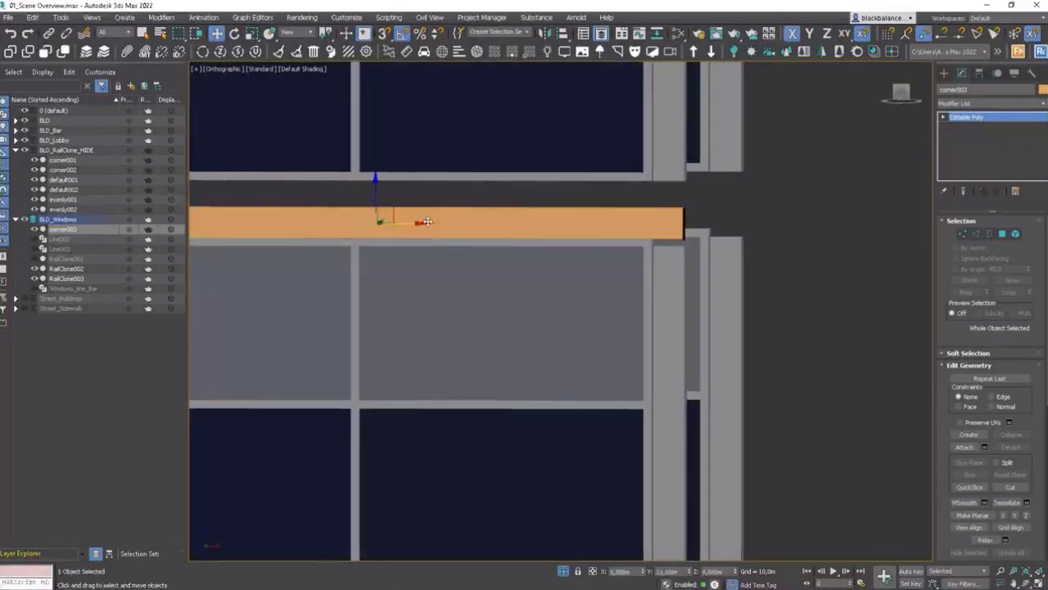
scroll(434, 222, "down", 3)
middle_click_drag(555, 222, 642, 224)
Step: In front view, move the piece's end vertices so it spans the full width of the facade
key("f")
scroll(618, 227, "down", 5)
scroll(642, 248, "up", 3)
key("1")
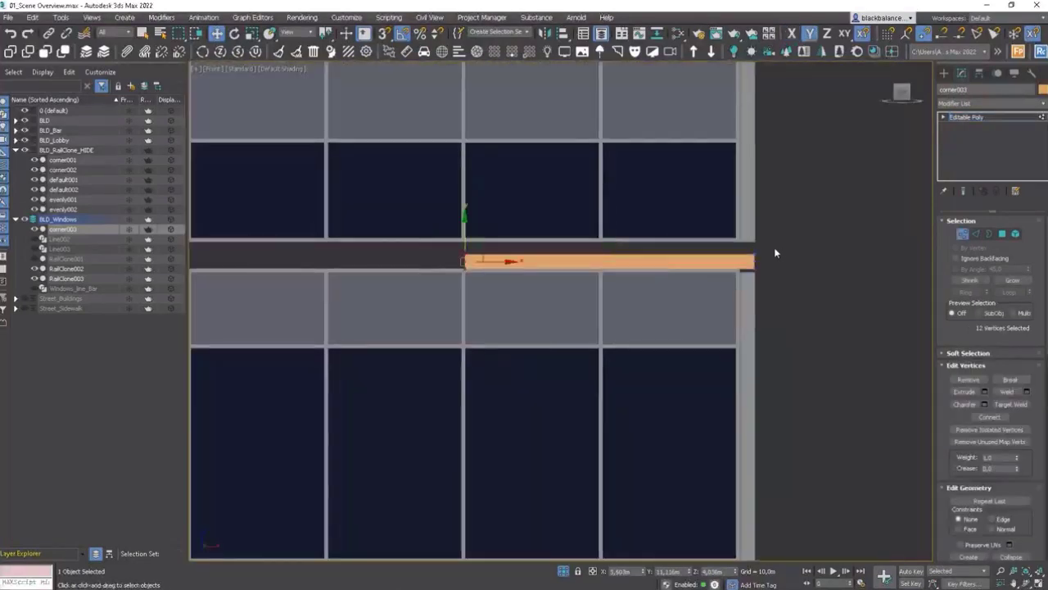
scroll(533, 250, "up", 4)
scroll(752, 247, "down", 1)
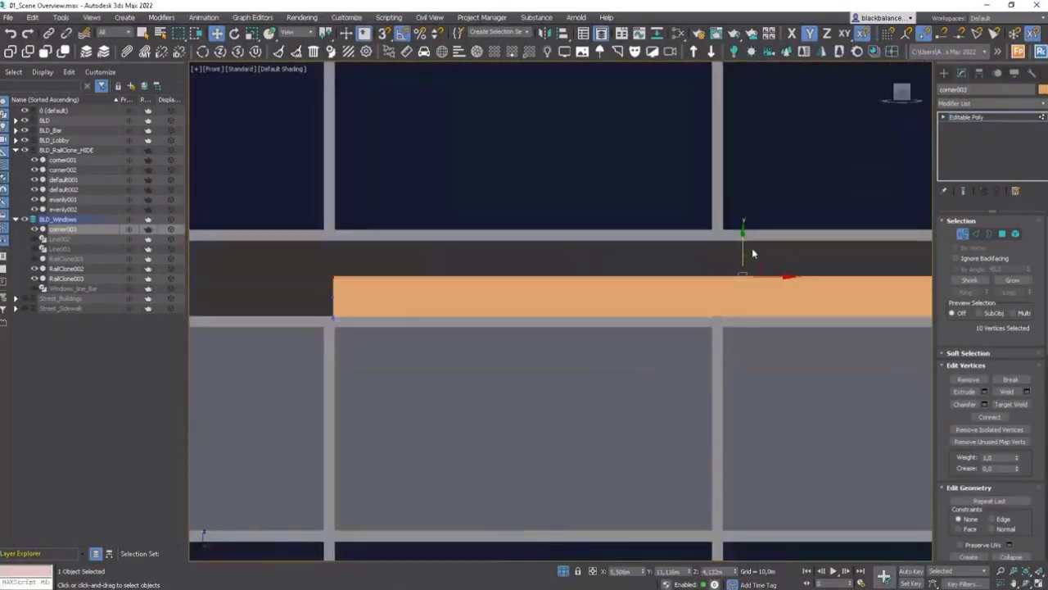
left_click_drag(752, 247, 747, 209)
scroll(571, 267, "down", 5)
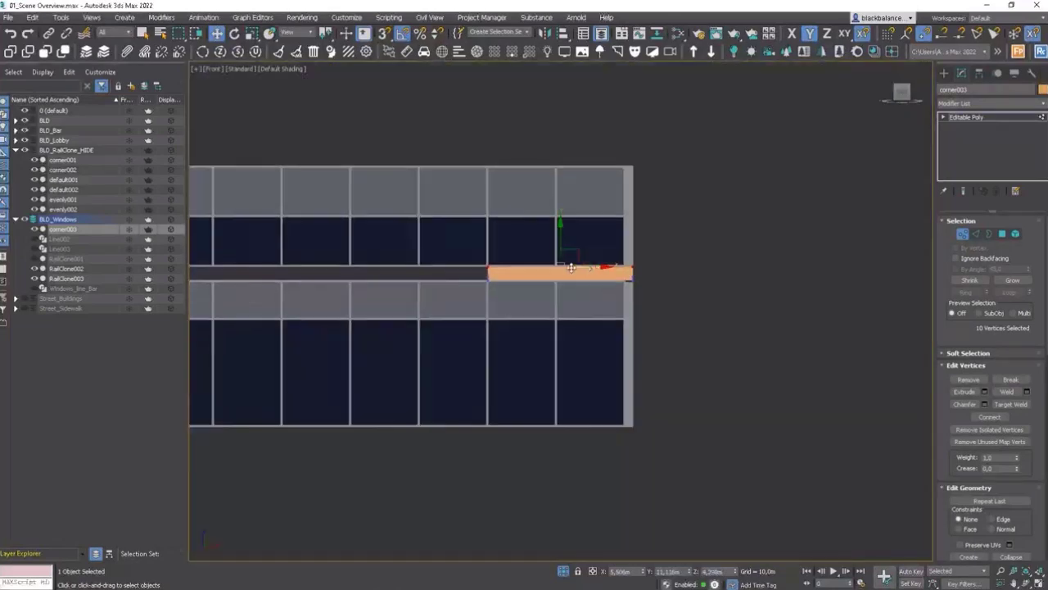
scroll(591, 261, "down", 4)
left_click_drag(589, 265, 386, 275)
scroll(413, 263, "up", 8)
scroll(386, 274, "down", 6)
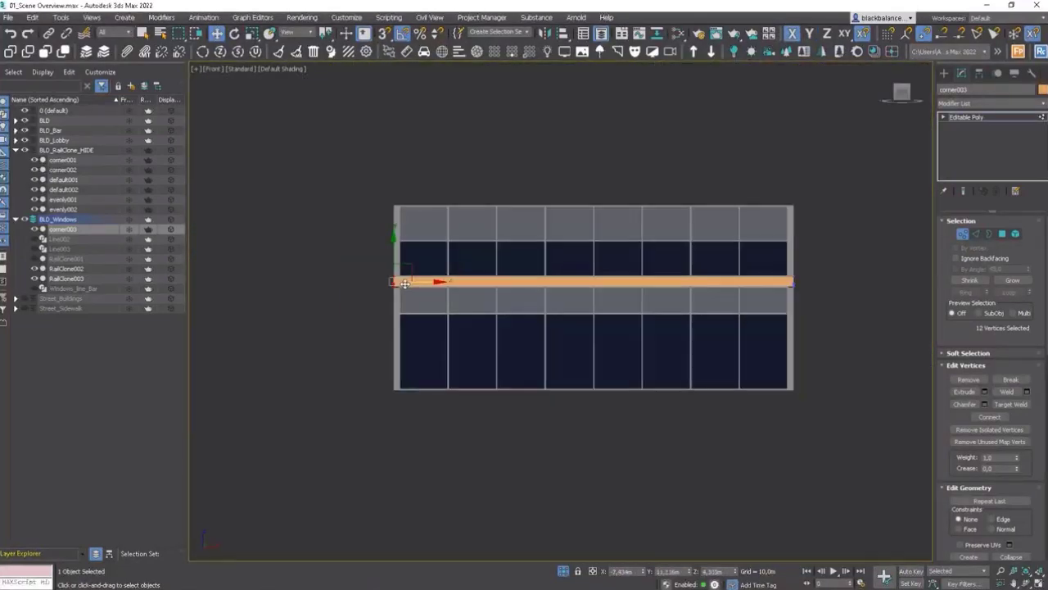
middle_click_drag(610, 273, 514, 302, "alt")
scroll(620, 312, "up", 7)
Step: Copy the finished floor piece onto the second facade line in the top view
key("t")
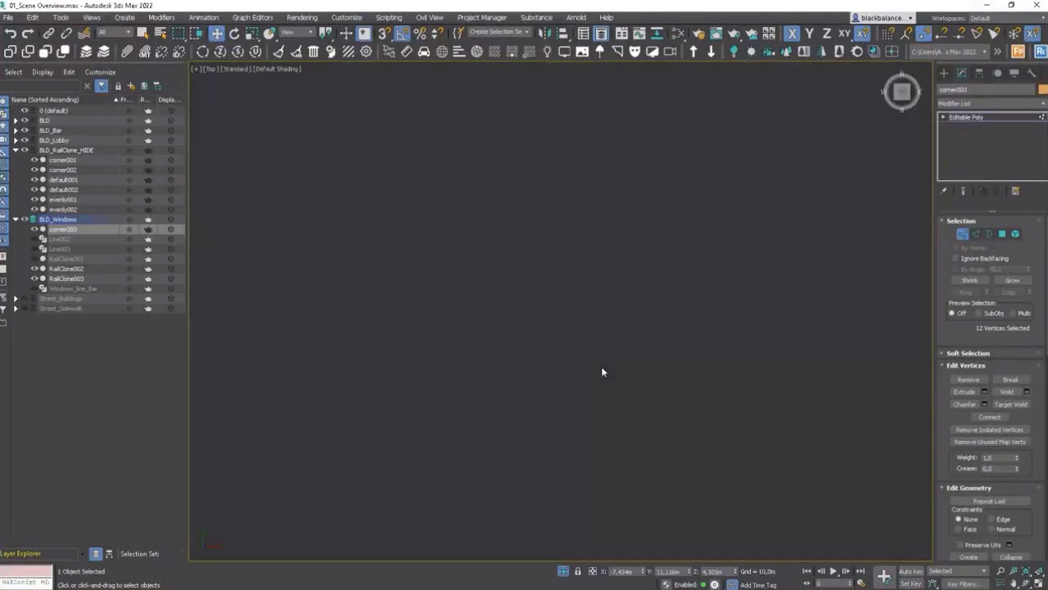
scroll(623, 362, "down", 8)
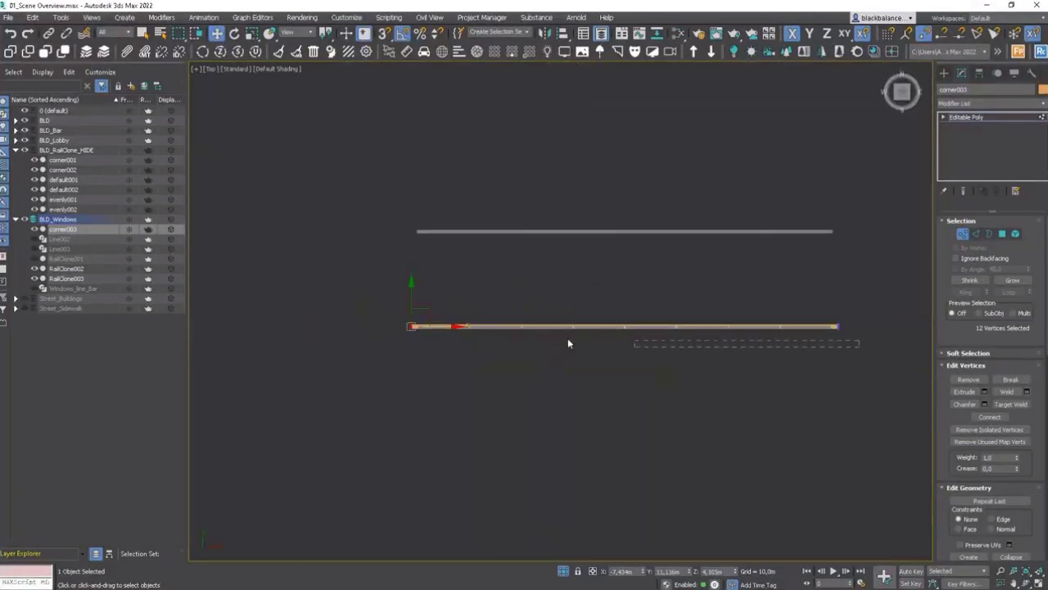
scroll(733, 324, "up", 5)
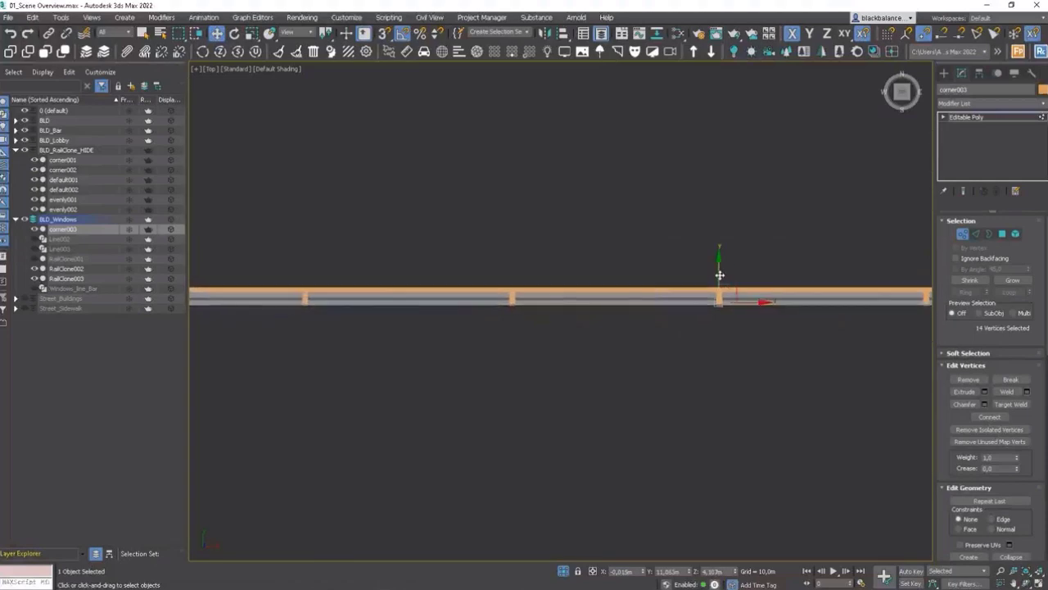
key("1")
scroll(742, 315, "down", 4)
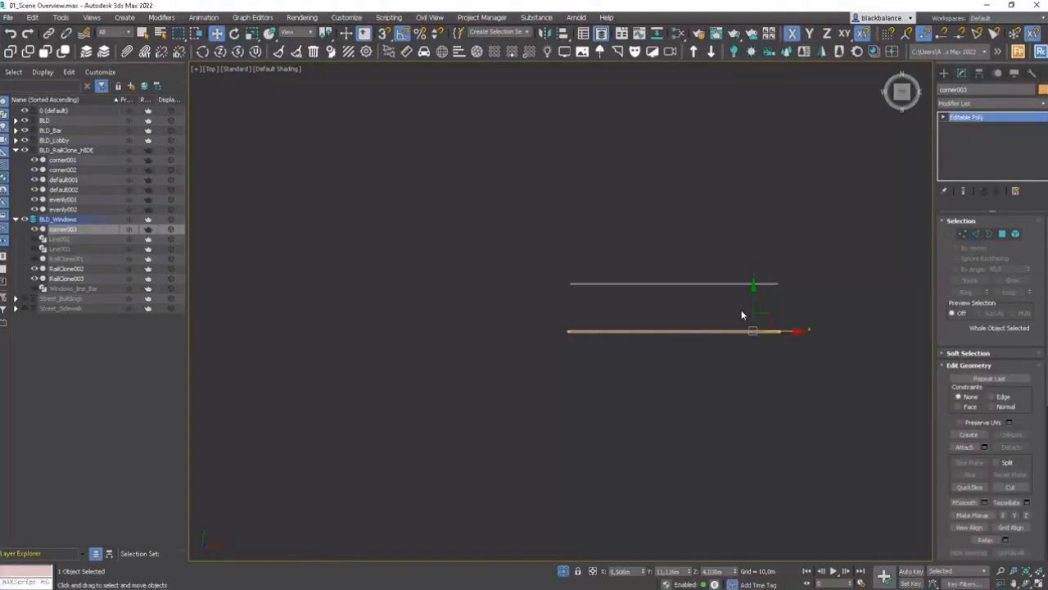
left_click_drag(751, 269, 751, 262, "shift")
key("Return")
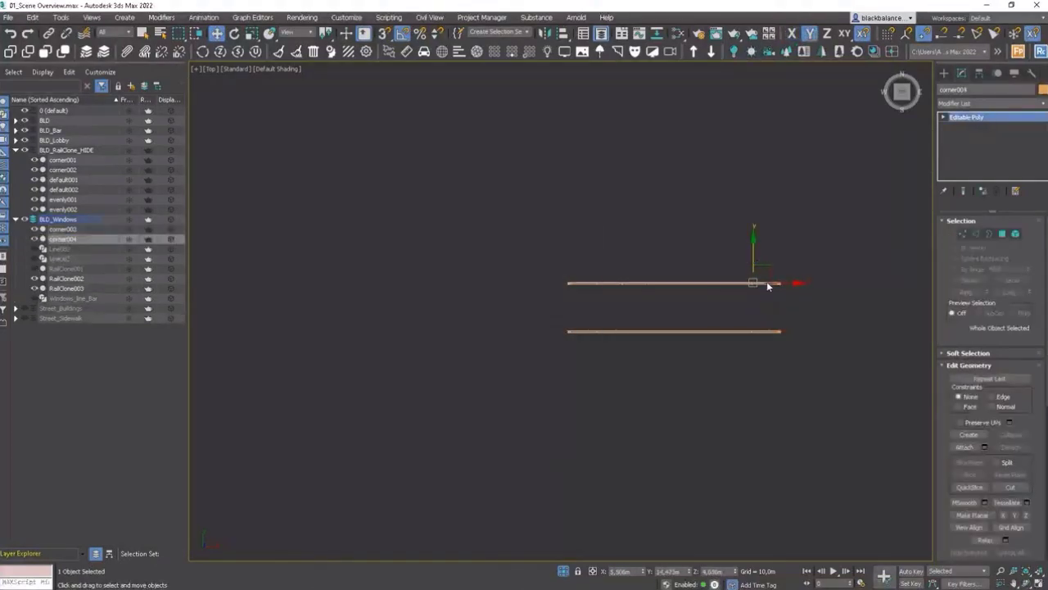
Step: Open the Slate Material Editor and enlarge its window
scroll(745, 286, "up", 5)
scroll(744, 288, "up", 3)
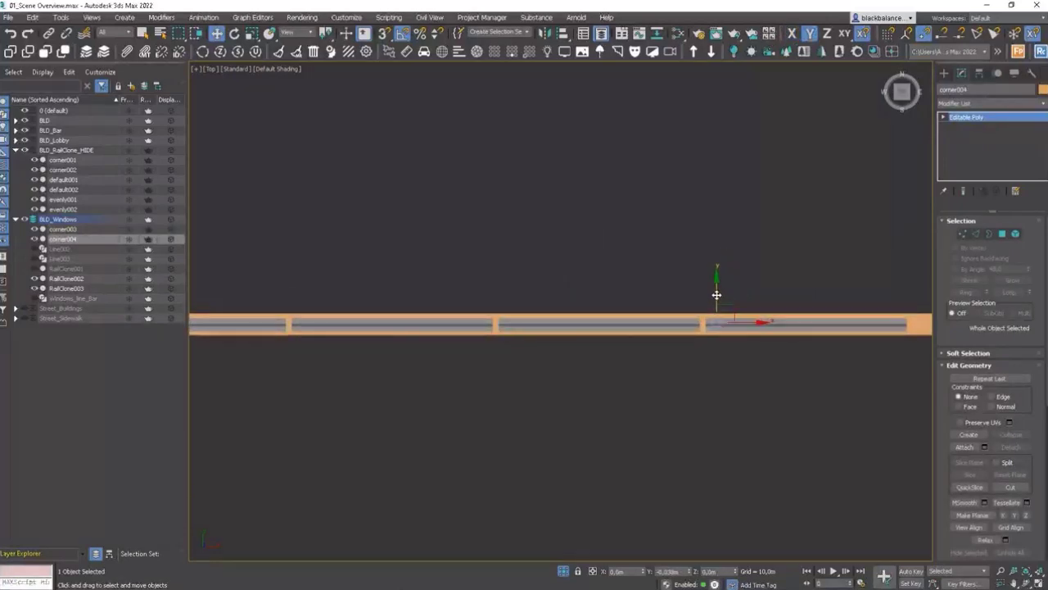
scroll(731, 344, "down", 6)
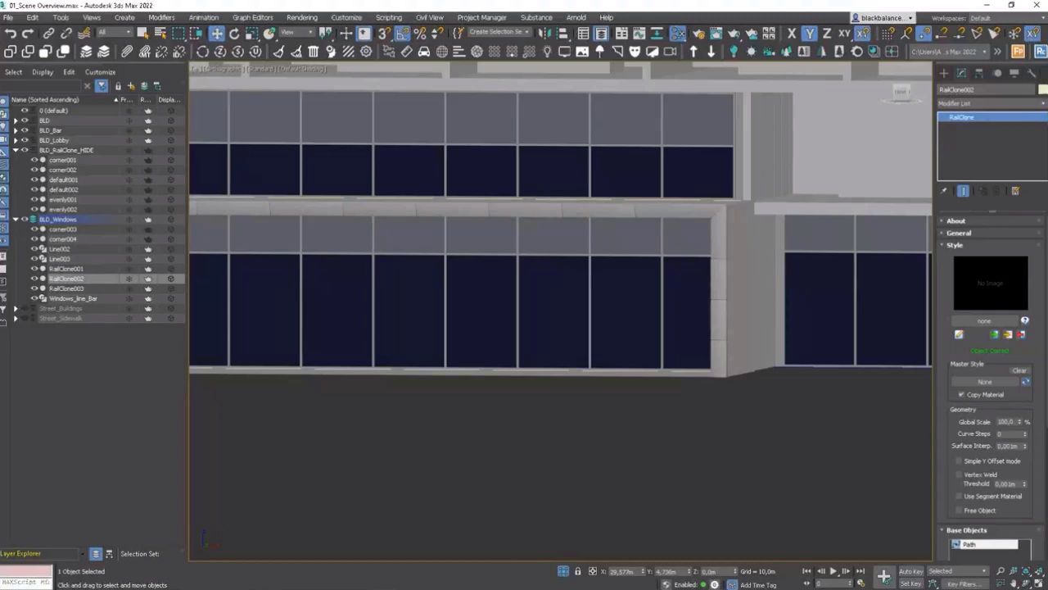
key("m")
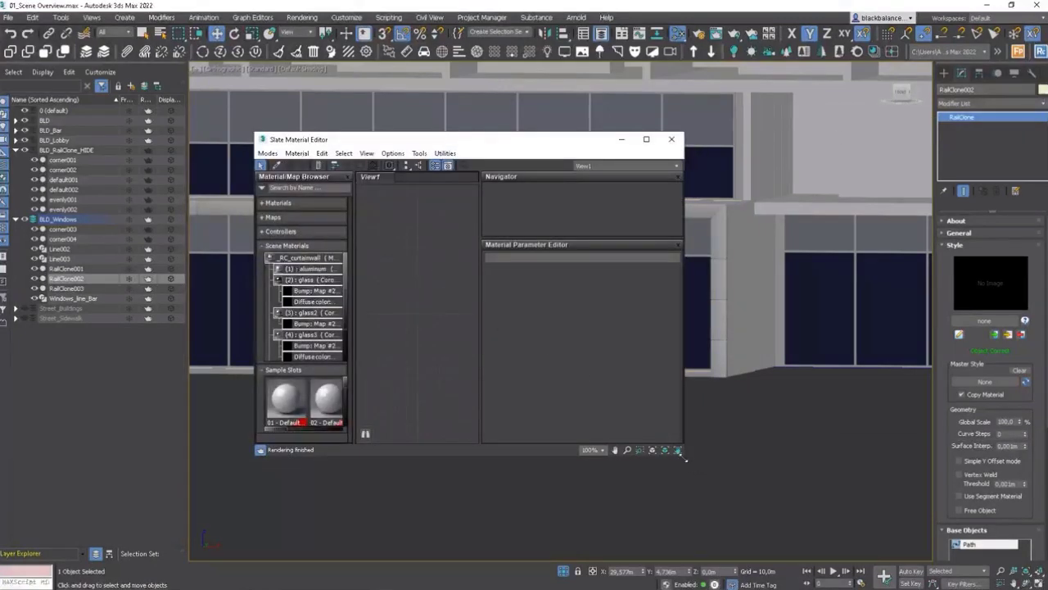
left_click_drag(686, 460, 857, 495)
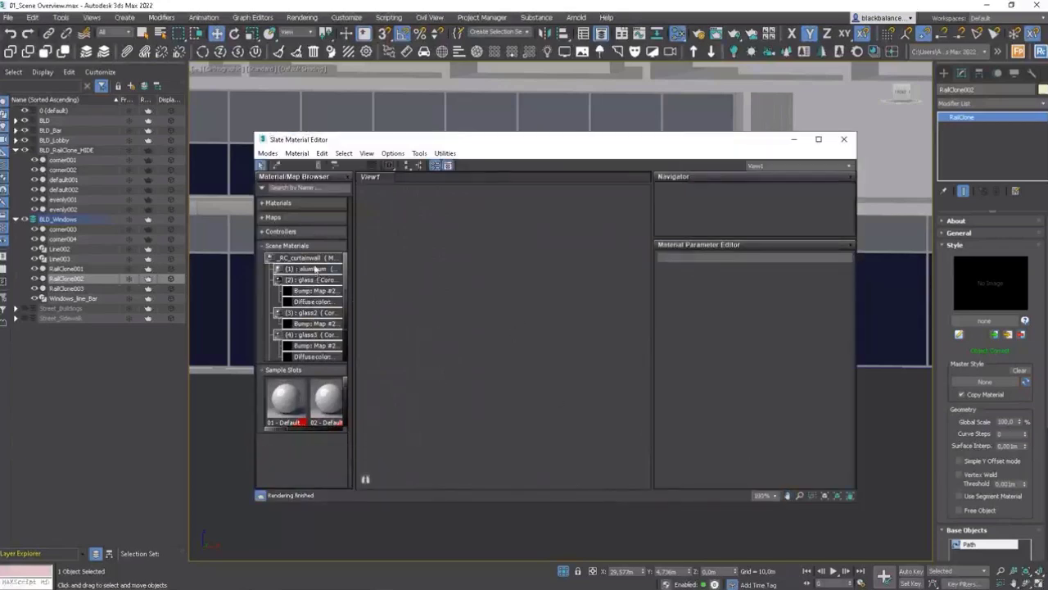
Step: Load the _RC_curtainwall multi/sub-object material into the node view and open its parameters
left_click_drag(316, 258, 512, 275)
key("Return")
double_click(513, 271)
scroll(526, 283, "down", 4)
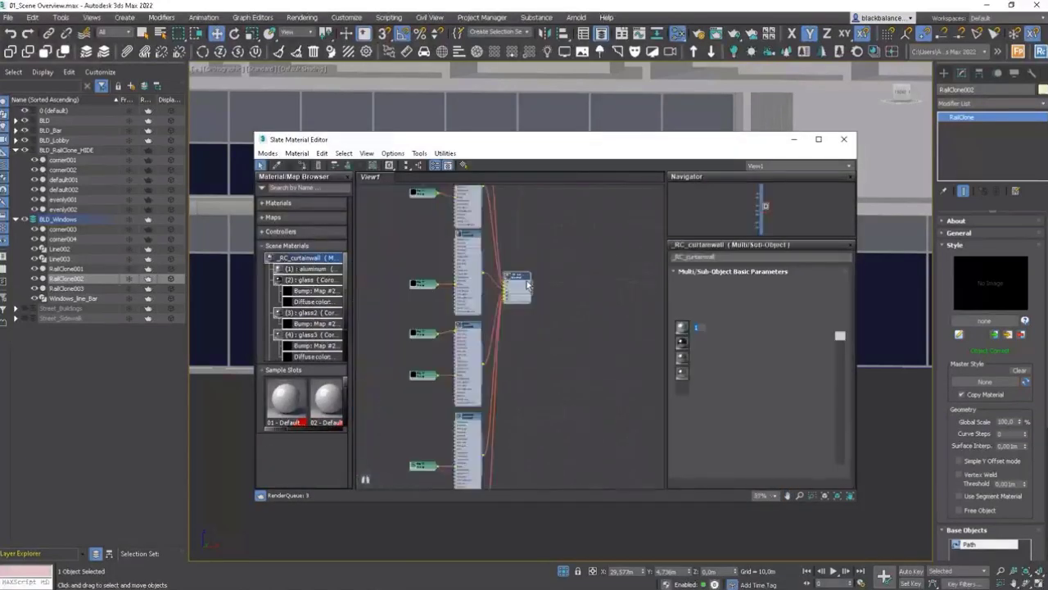
middle_click_drag(490, 287, 574, 273)
scroll(574, 273, "down", 7)
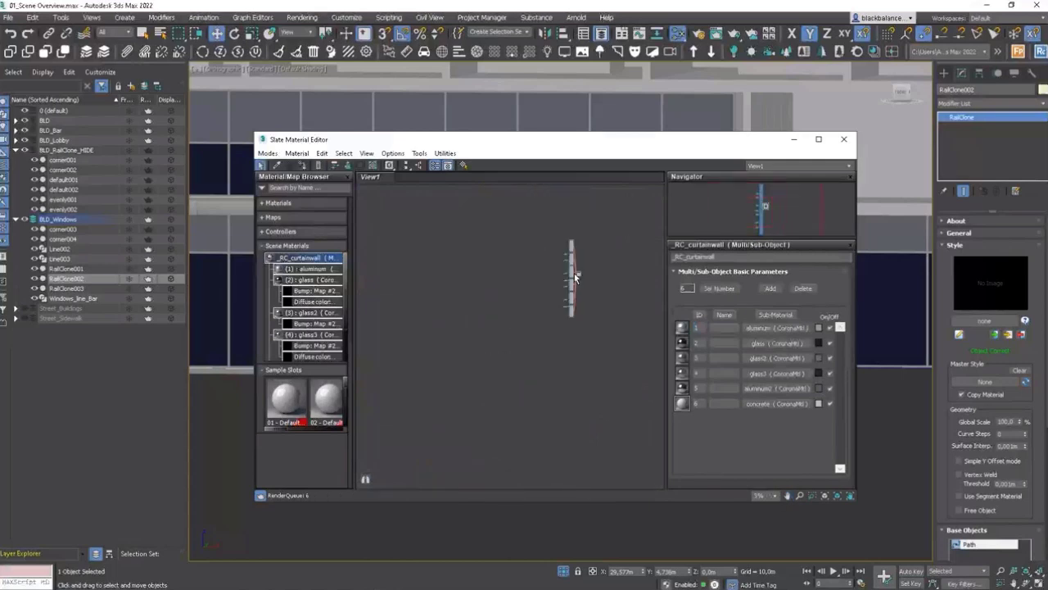
scroll(575, 277, "up", 6)
scroll(575, 281, "down", 6)
scroll(571, 247, "up", 5)
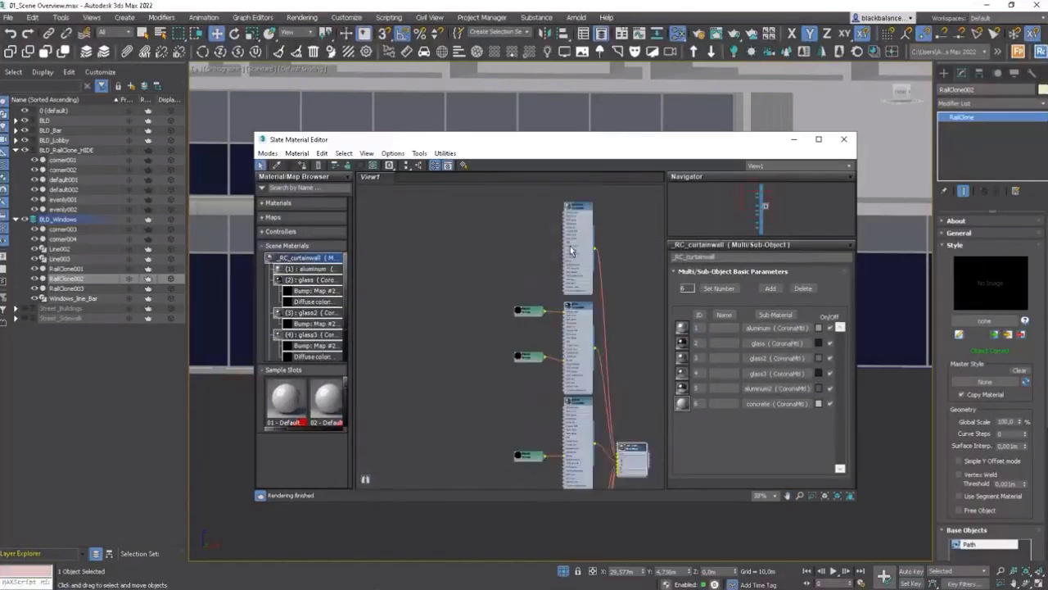
scroll(573, 245, "down", 5)
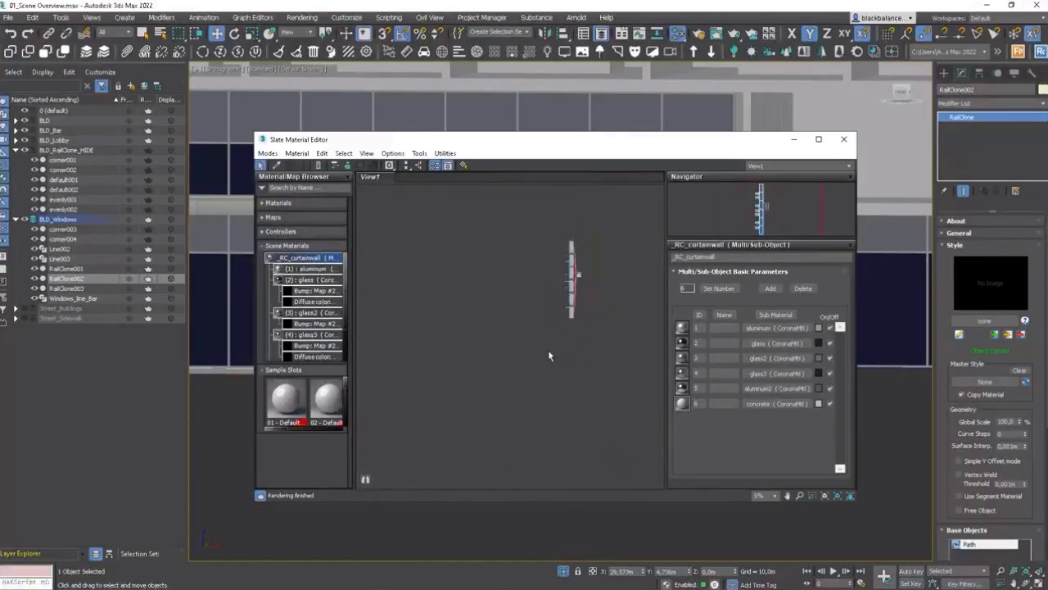
Step: Delete the existing sub-materials and wire a new CoronaMtl into the first slot of the multi/sub-object material
key("Delete")
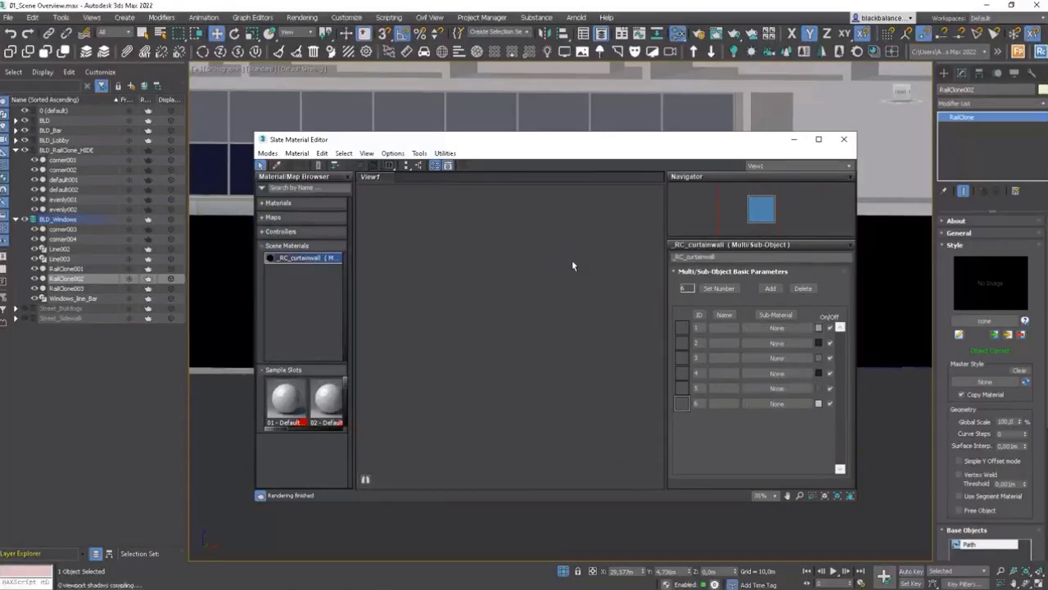
middle_click_drag(574, 265, 405, 257)
right_click(514, 252)
mouse_move(565, 261)
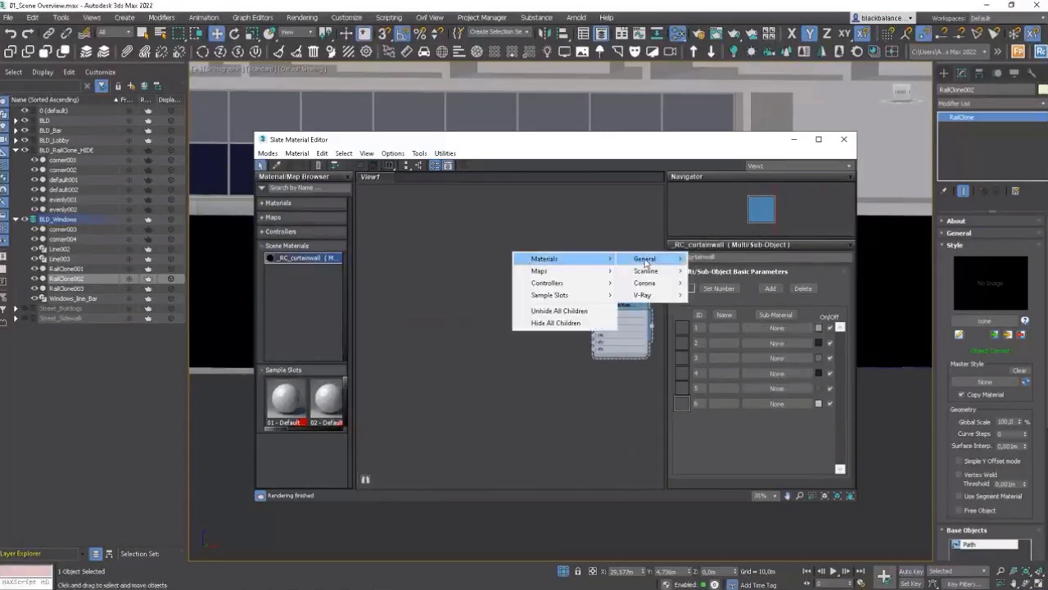
mouse_move(647, 282)
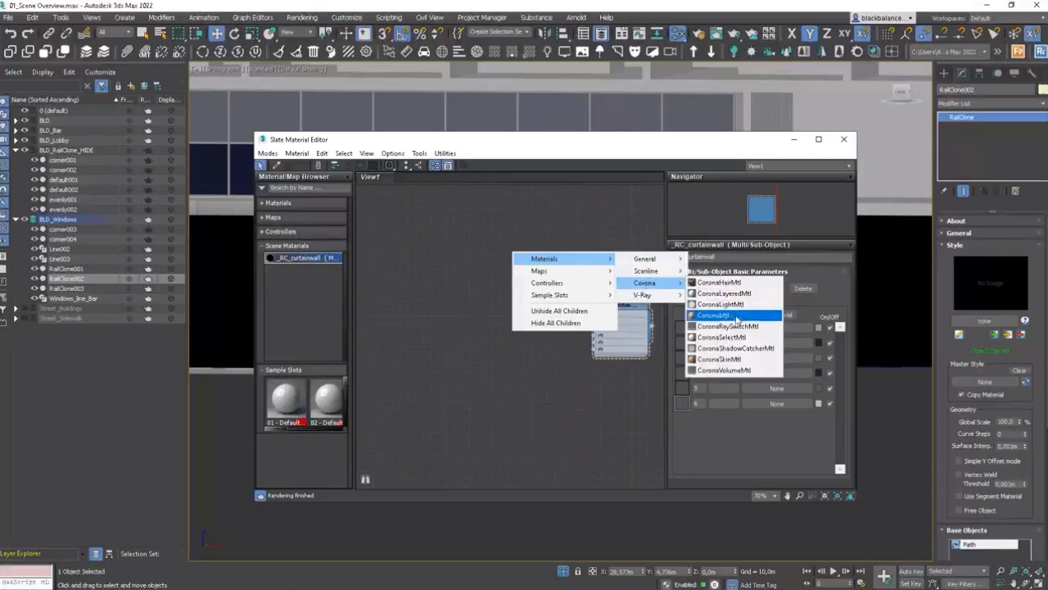
left_click(735, 316)
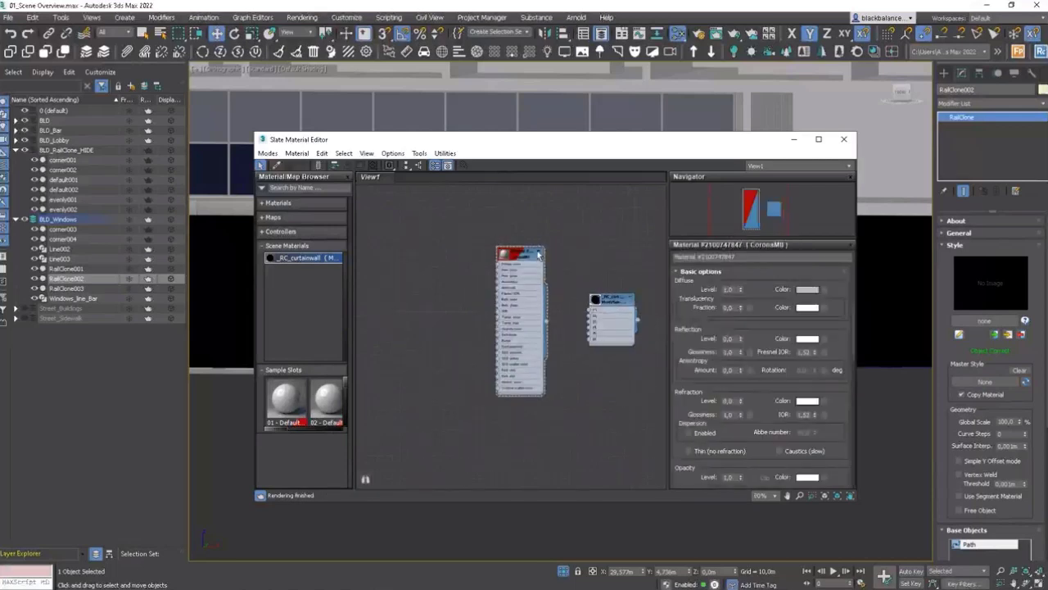
left_click(538, 255)
left_click_drag(546, 257, 589, 310)
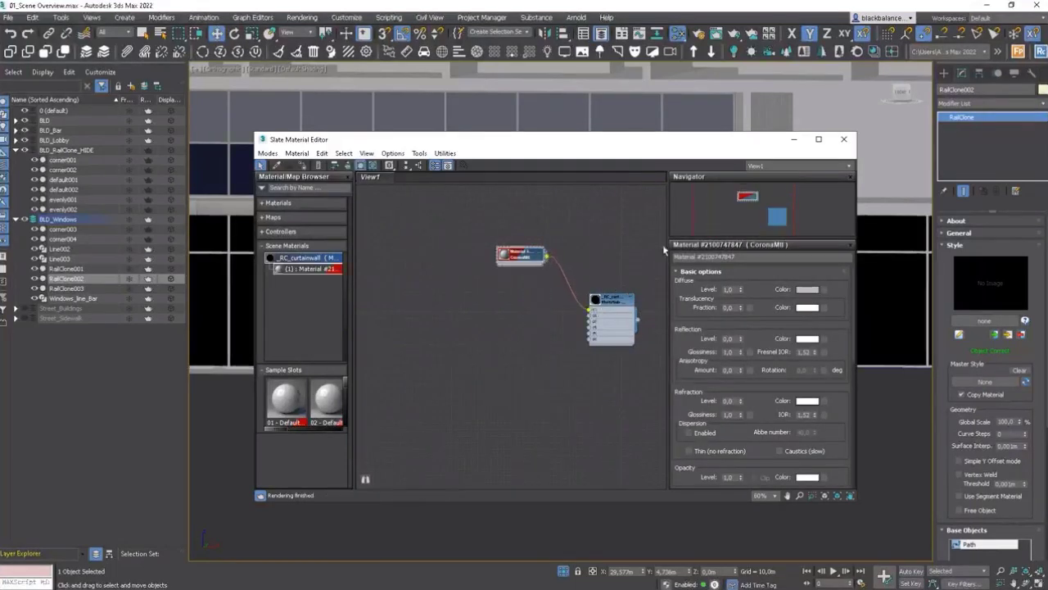
Step: Move the material editor aside, select the second RailClone facade, and review the multi/sub-object material's slots
left_click_drag(655, 154, 773, 165)
scroll(332, 299, "up", 5)
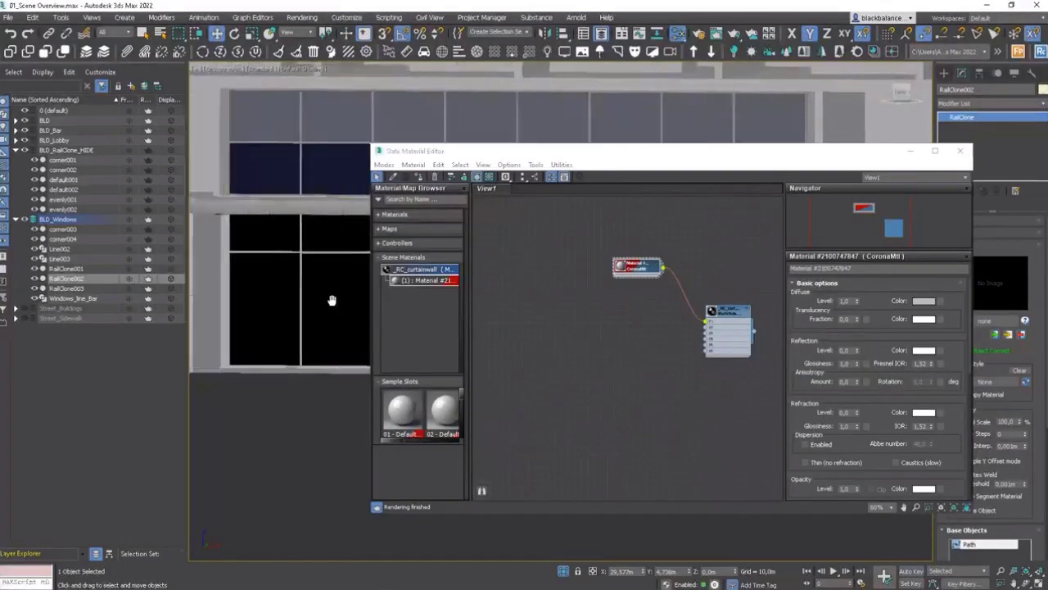
middle_click_drag(309, 298, 320, 307, "alt")
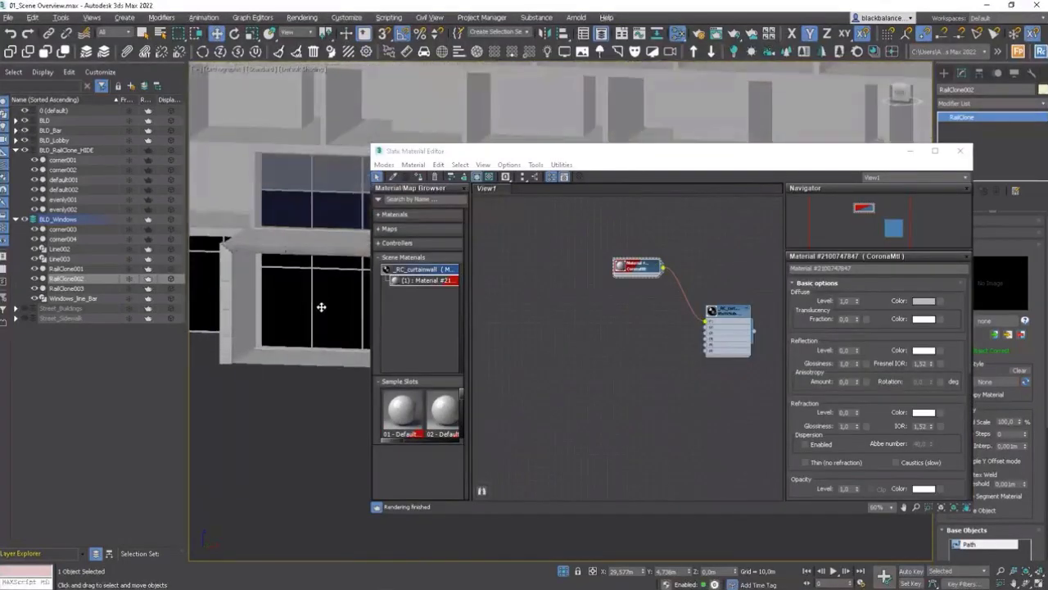
left_click(328, 207)
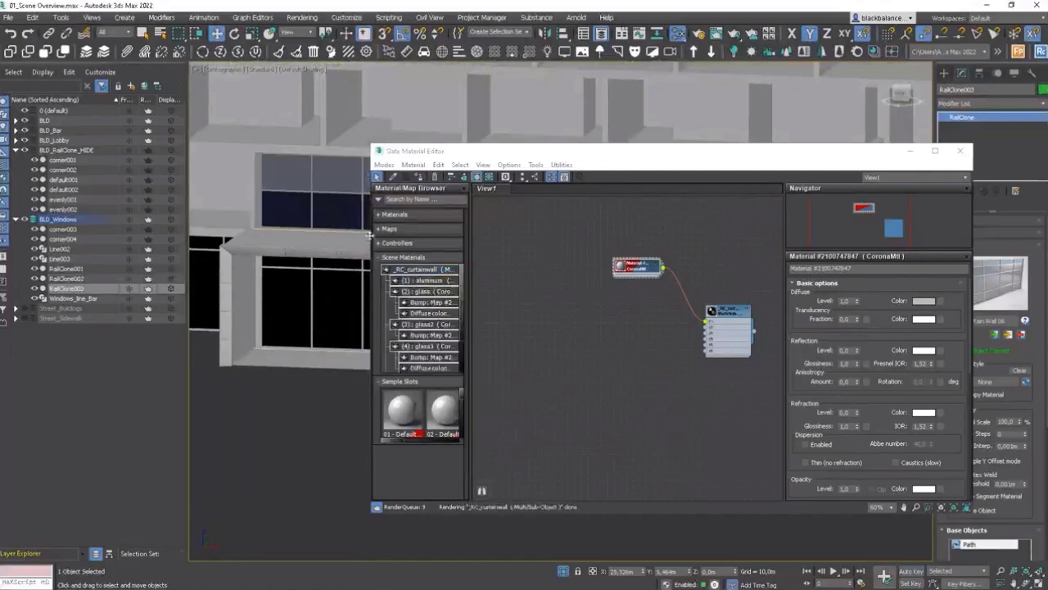
double_click(724, 321)
left_click(420, 179)
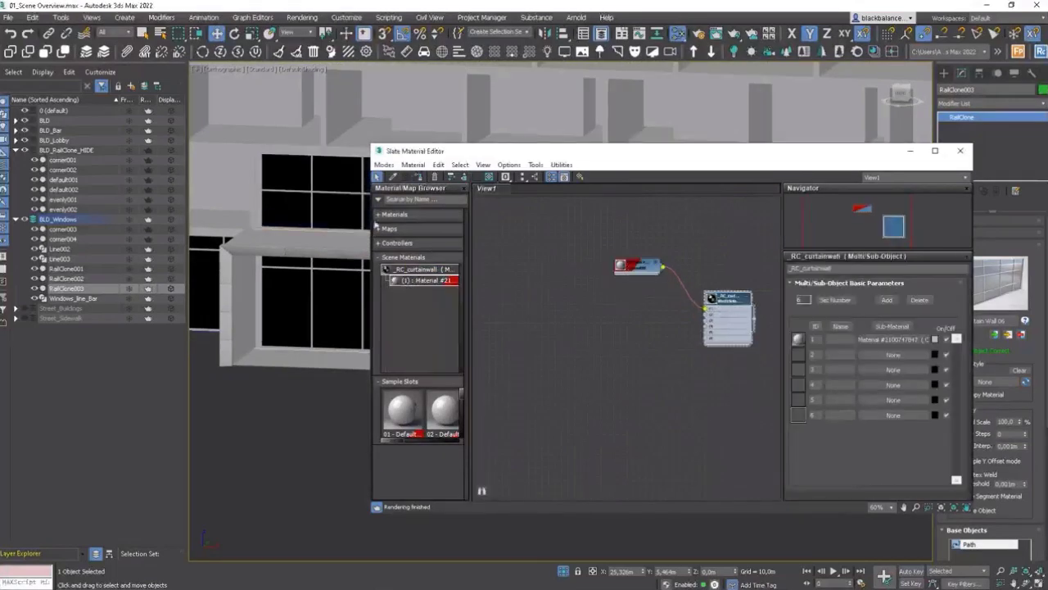
Step: Copy the new CoronaMtl node to create a second Corona material and open its parameters
middle_click_drag(291, 268, 269, 264)
scroll(272, 266, "down", 5)
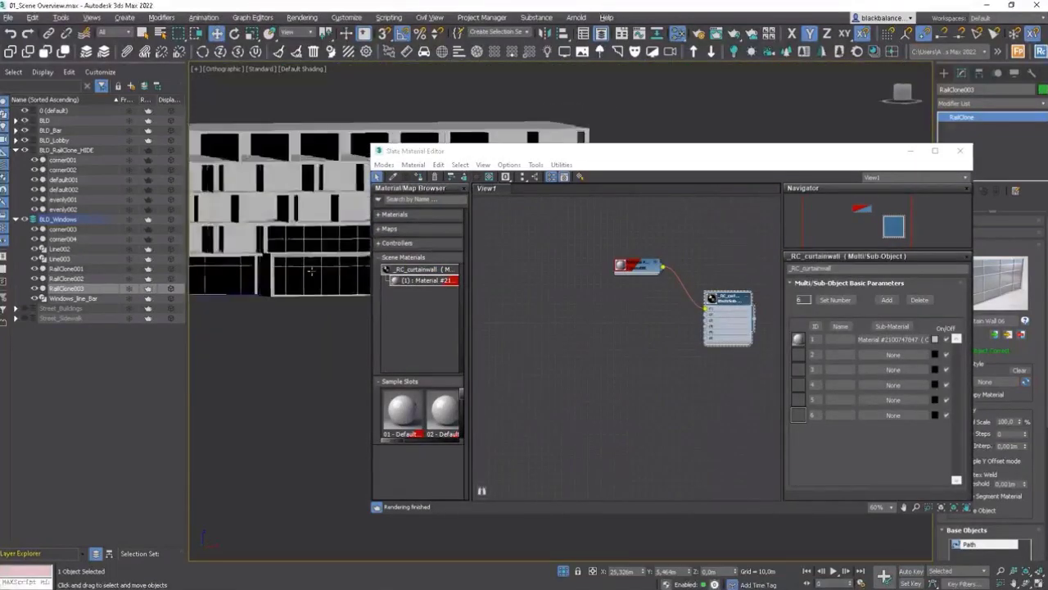
scroll(326, 275, "up", 5)
middle_click_drag(326, 274, 322, 281, "alt")
left_click_drag(632, 270, 604, 311, "shift")
double_click(632, 308)
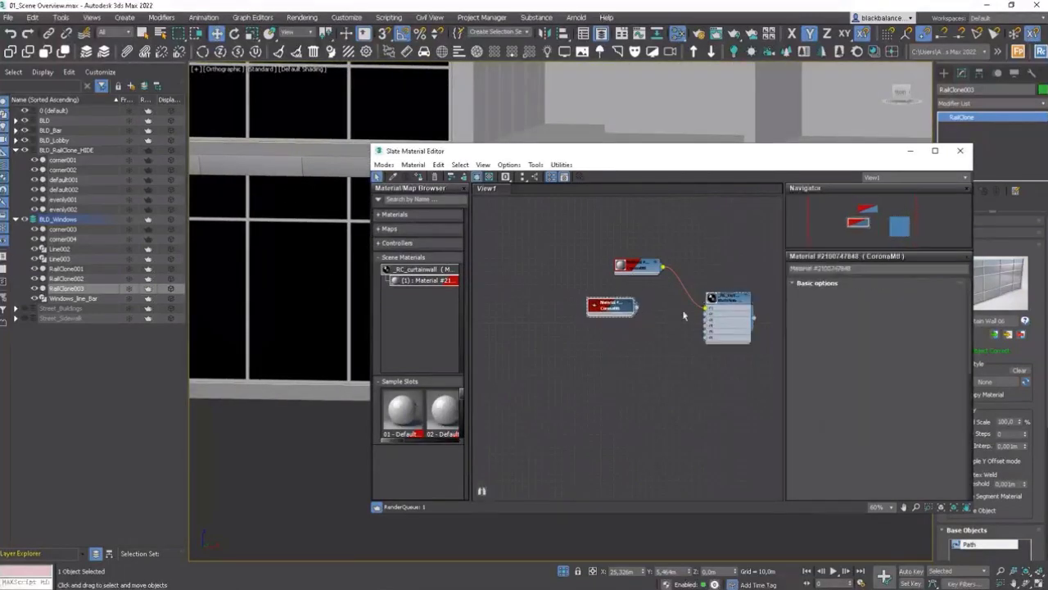
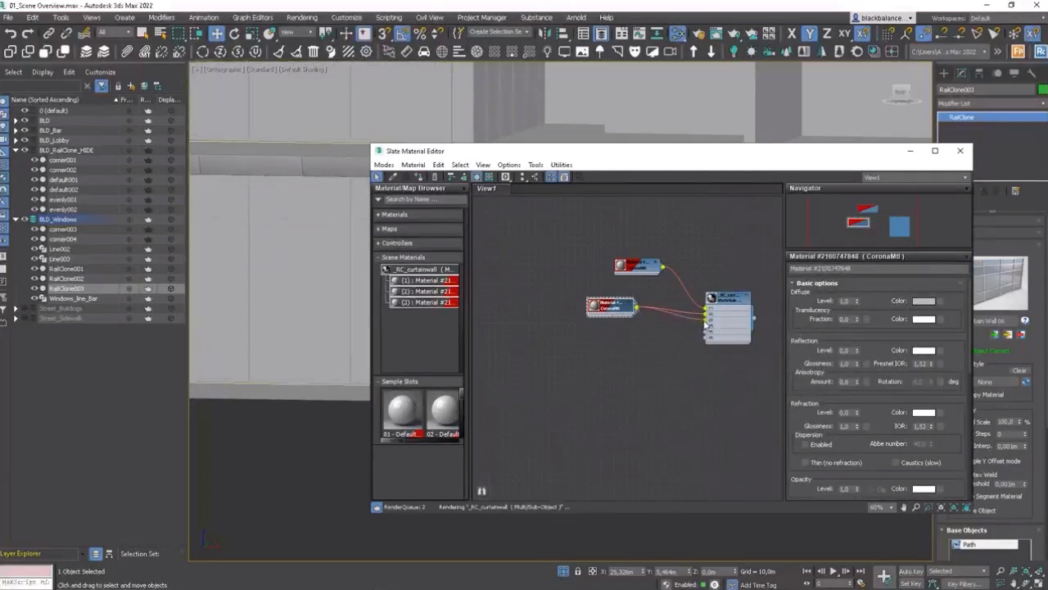
Step: Select the second RailClone facade and isolate it in the viewport
left_click_drag(600, 308, 627, 326)
scroll(261, 310, "down", 6)
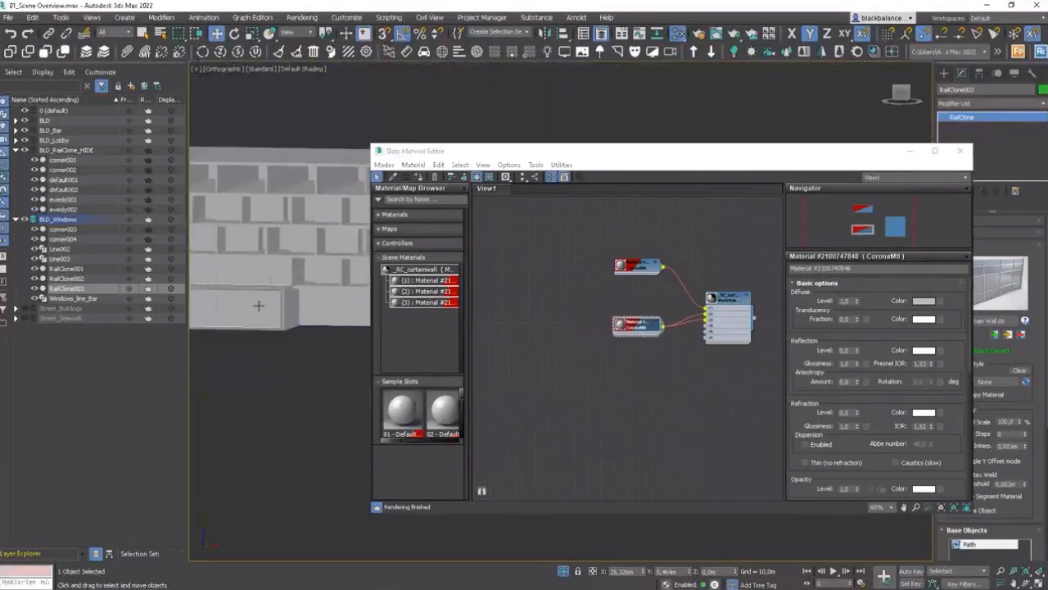
left_click(258, 305)
key("alt+q")
middle_click_drag(302, 326, 278, 363)
middle_click_drag(321, 306, 434, 321)
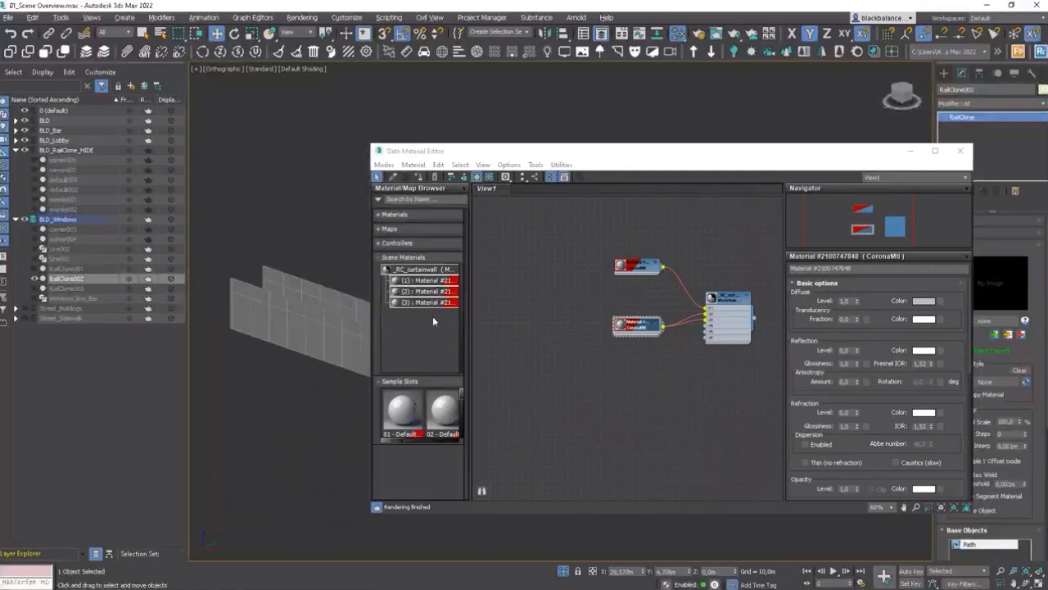
Step: Set the multi/sub-object material to 3 sub-materials and open the second CoronaMtl's parameters
double_click(727, 305)
left_click(835, 300)
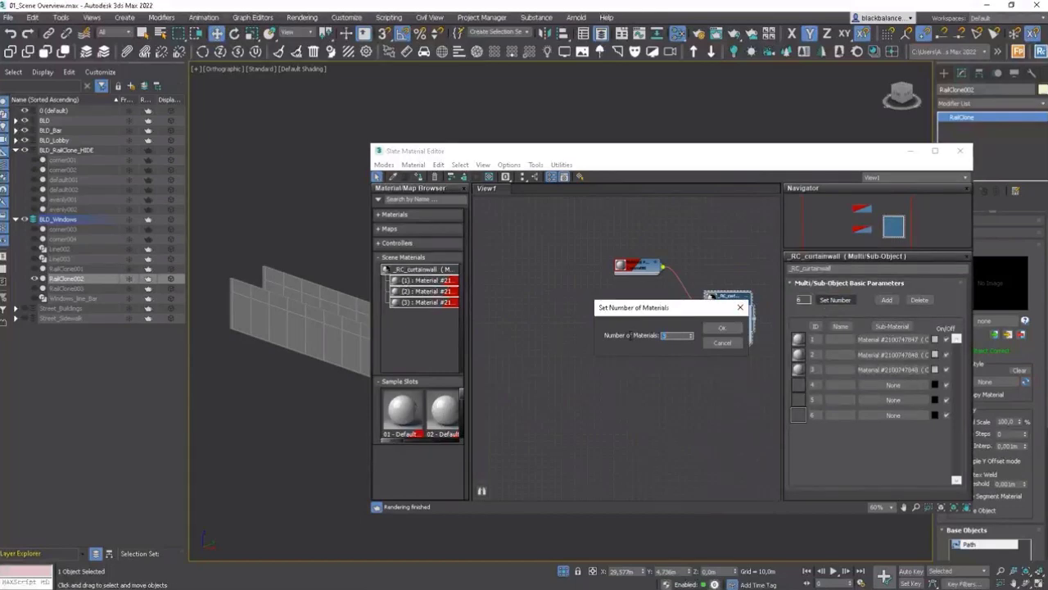
left_click(732, 329)
scroll(640, 341, "up", 4)
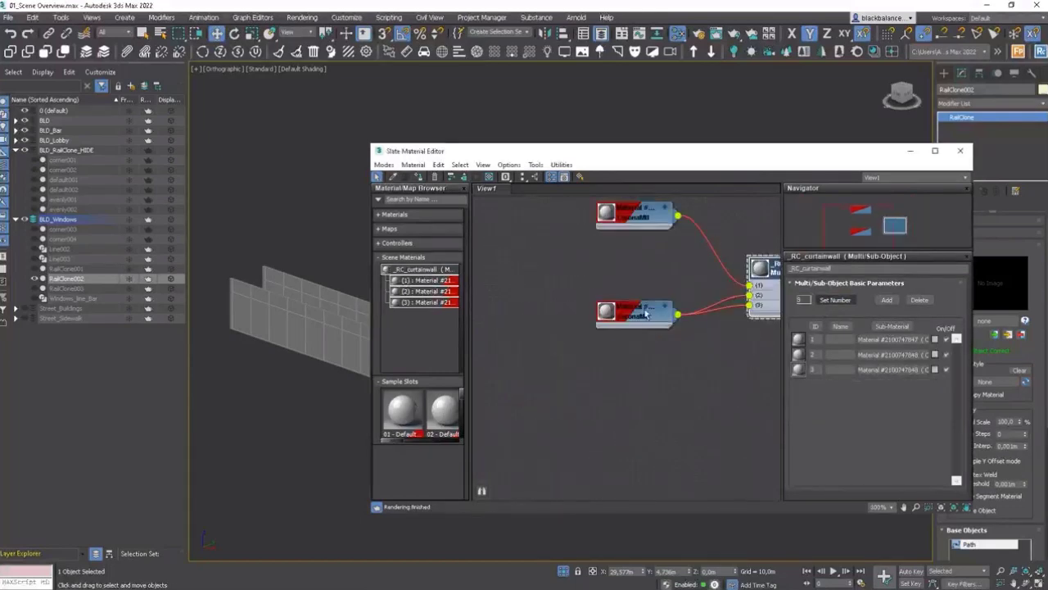
double_click(647, 316)
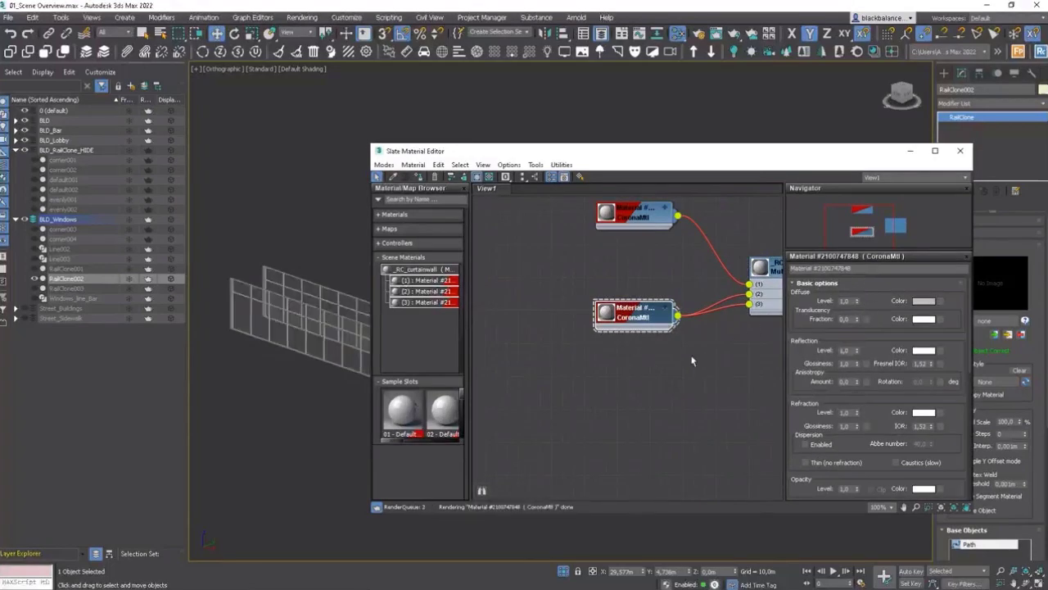
left_click_drag(642, 324, 653, 325)
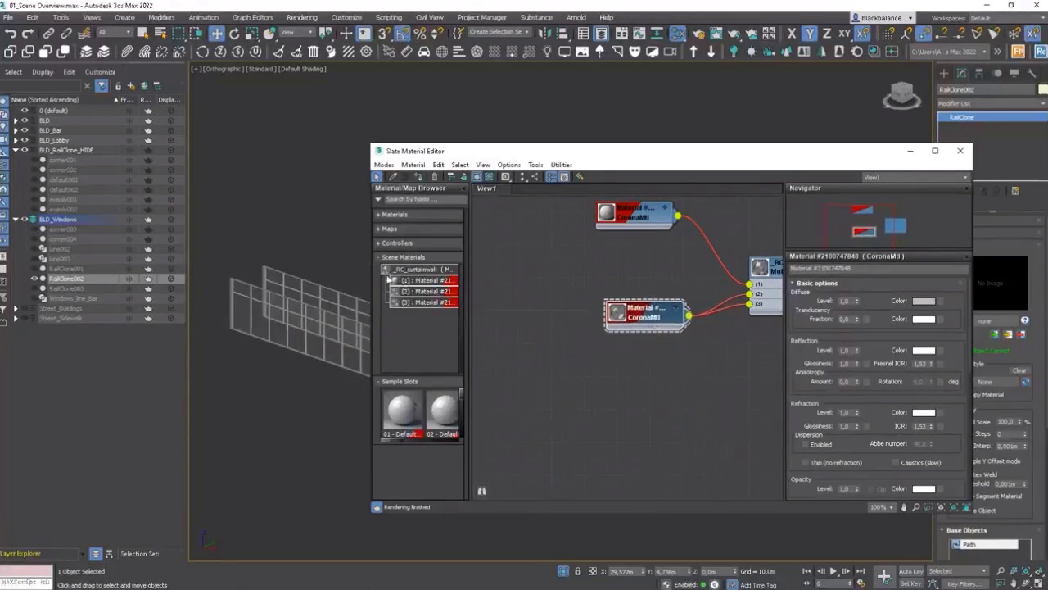
Step: Unhide all objects without unhiding the hidden layers
left_click(332, 243)
right_click(328, 226)
left_click(353, 187)
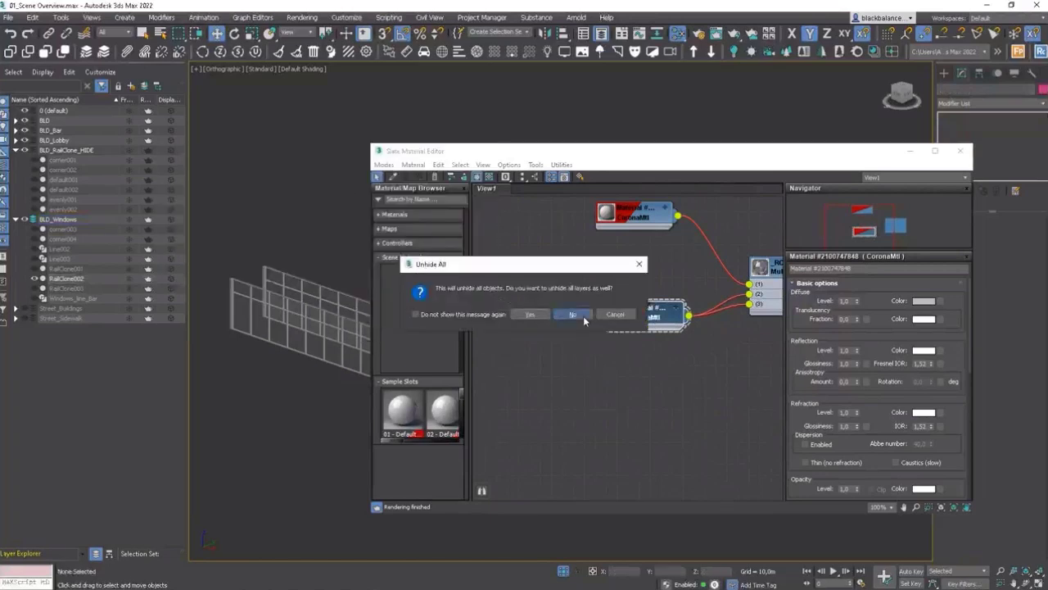
left_click(573, 315)
Step: Select the two corner pieces corner003 and corner004 in wireframe and assign the first CoronaMtl to them
middle_click_drag(290, 288, 288, 318)
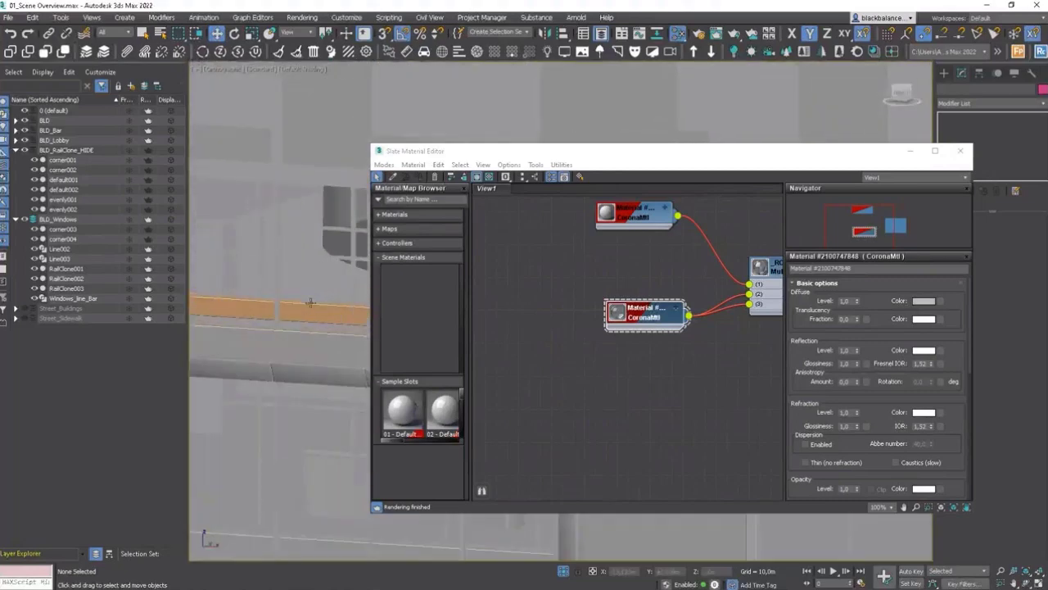
key("F3")
left_click(315, 299)
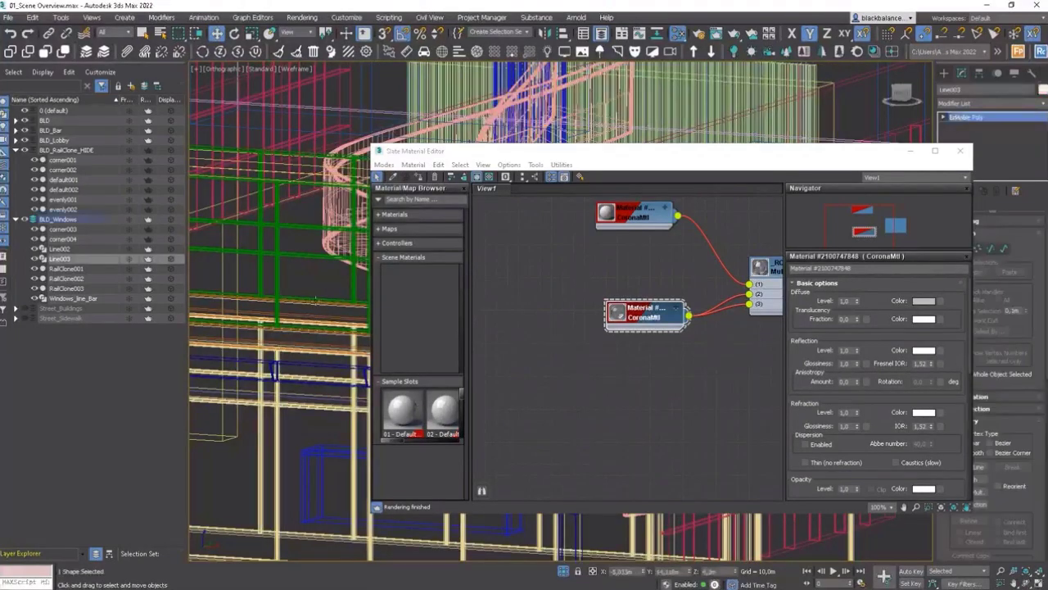
left_click(314, 308)
left_click(309, 332, "ctrl")
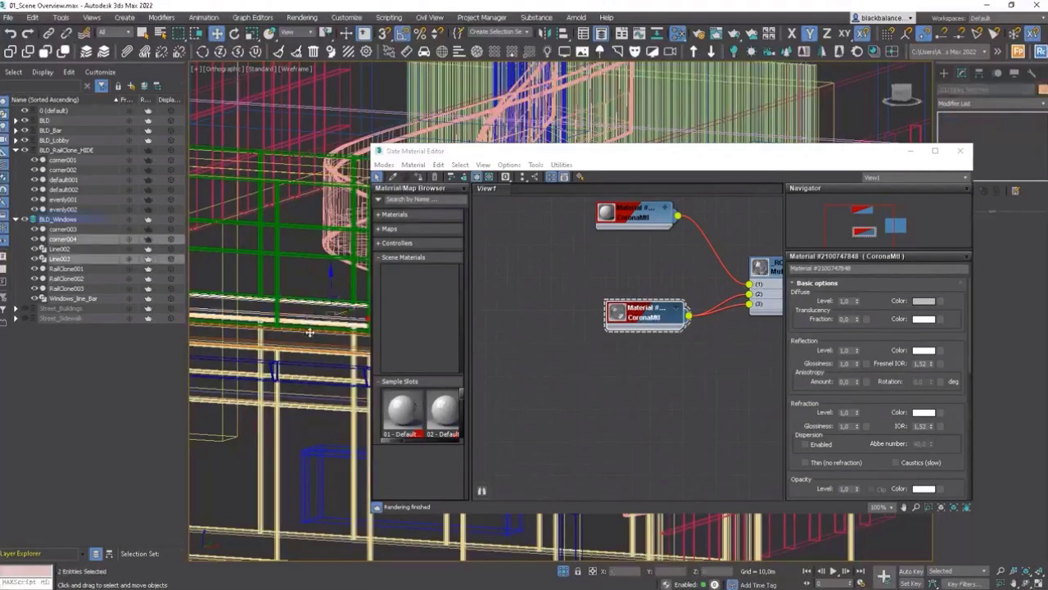
scroll(310, 332, "up", 4)
left_click(309, 328)
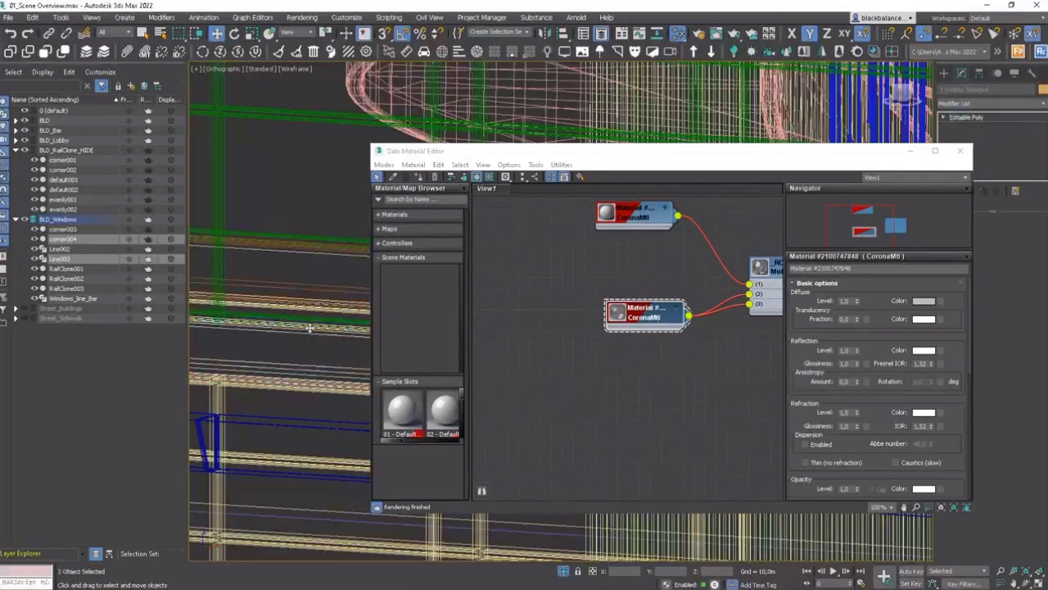
left_click(324, 286, "ctrl")
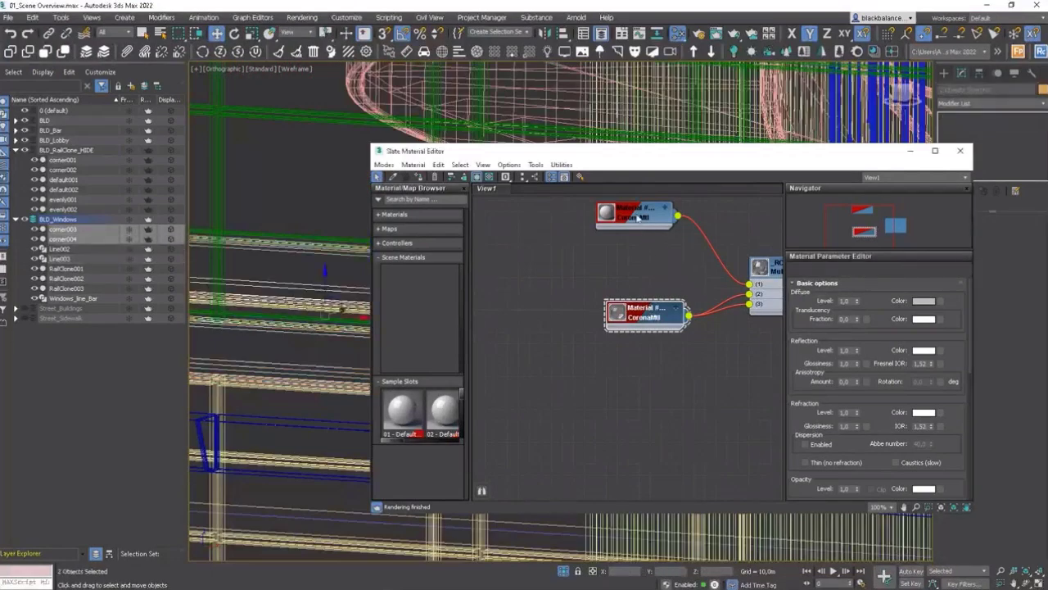
left_click_drag(647, 225, 634, 223)
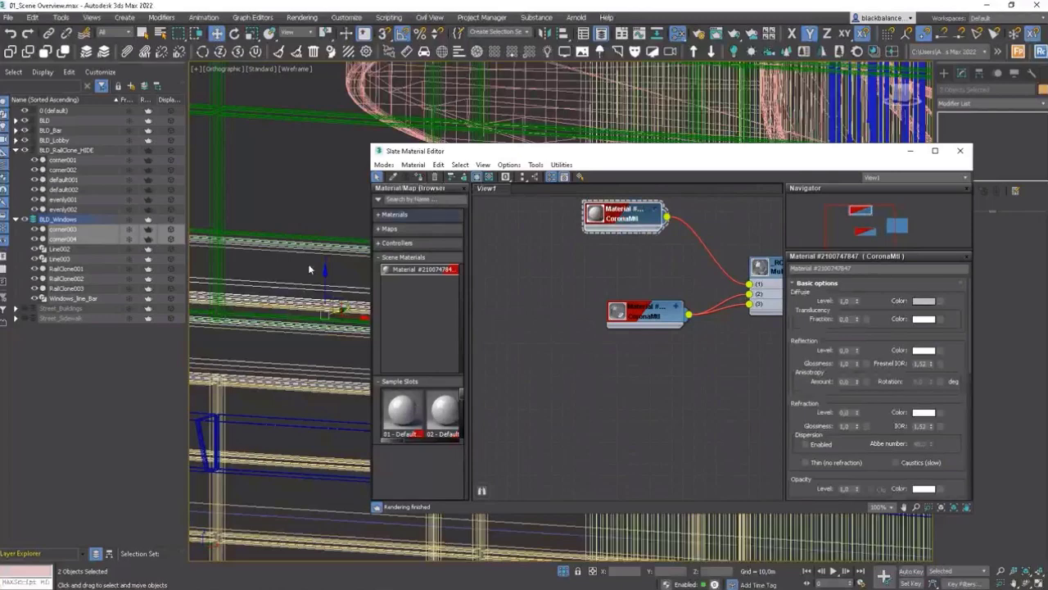
key("F3")
scroll(287, 287, "down", 5)
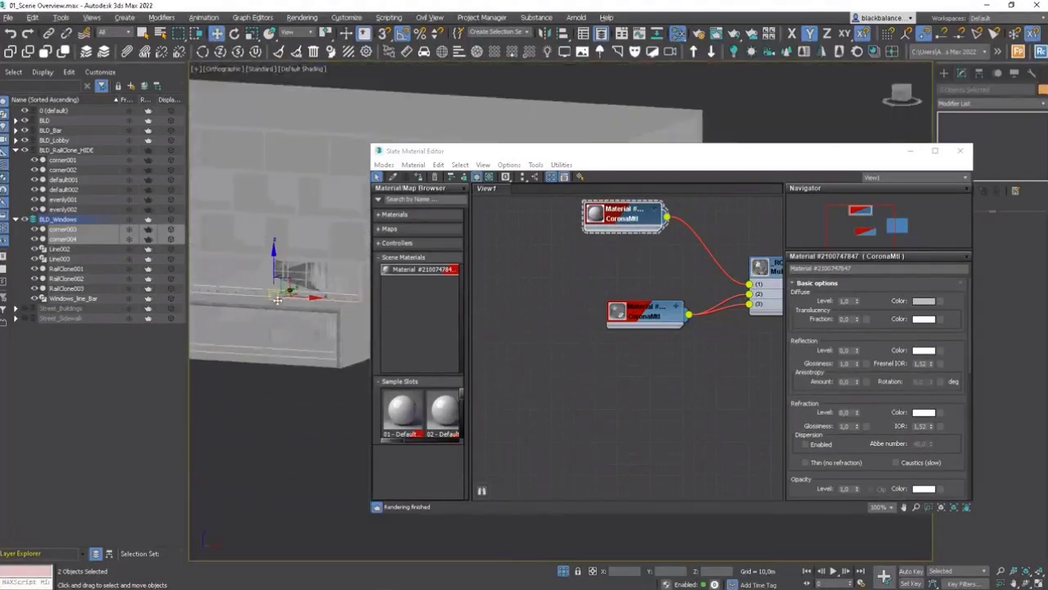
scroll(276, 300, "down", 5)
Step: Close the material editor and run a Corona interactive render to review the facade, then close it
key("m")
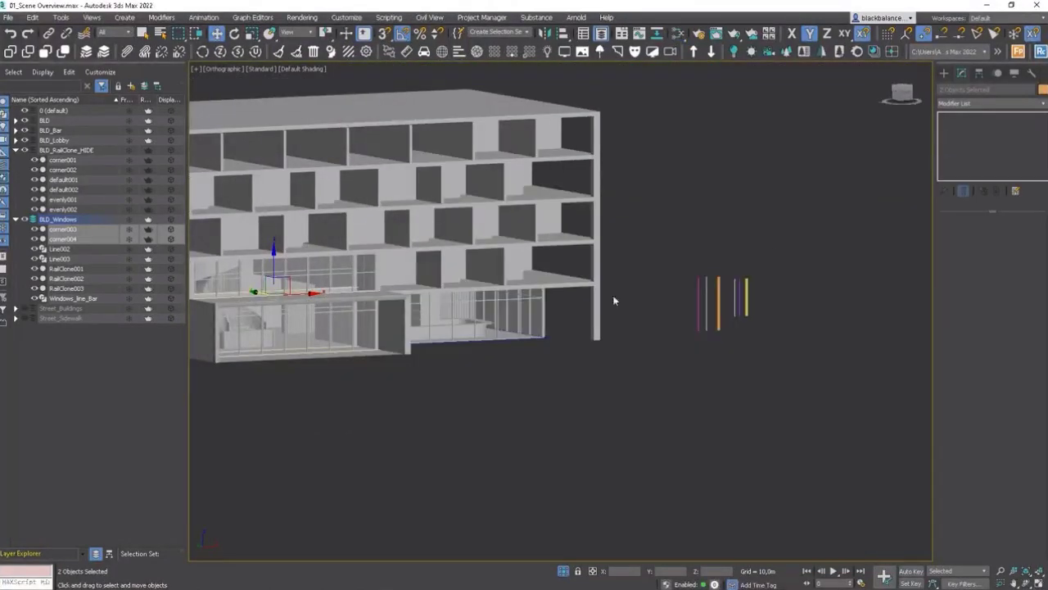
middle_click_drag(612, 301, 713, 302, "alt")
right_click(713, 302)
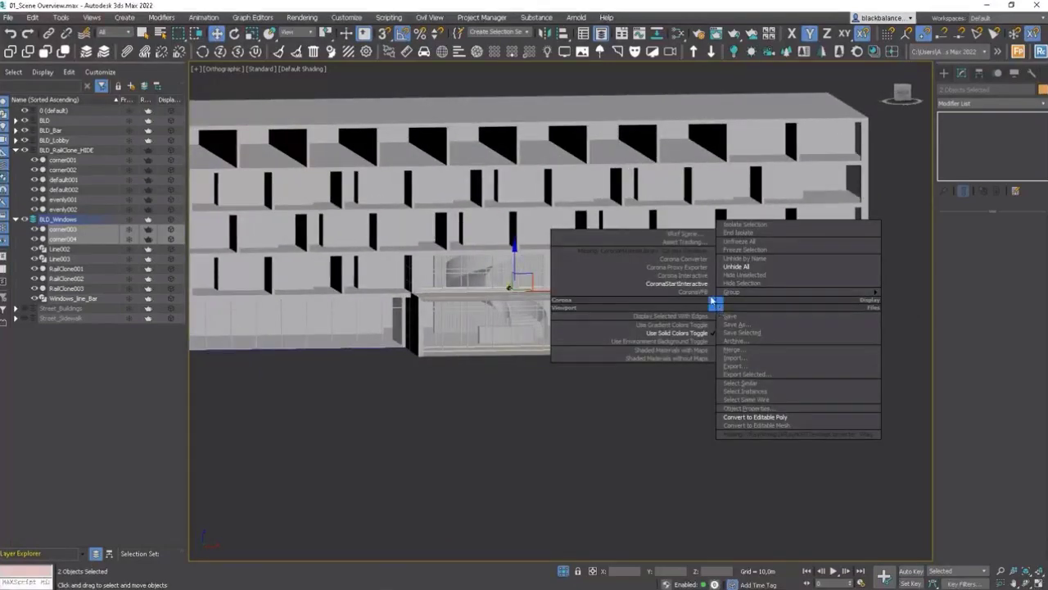
left_click(677, 284)
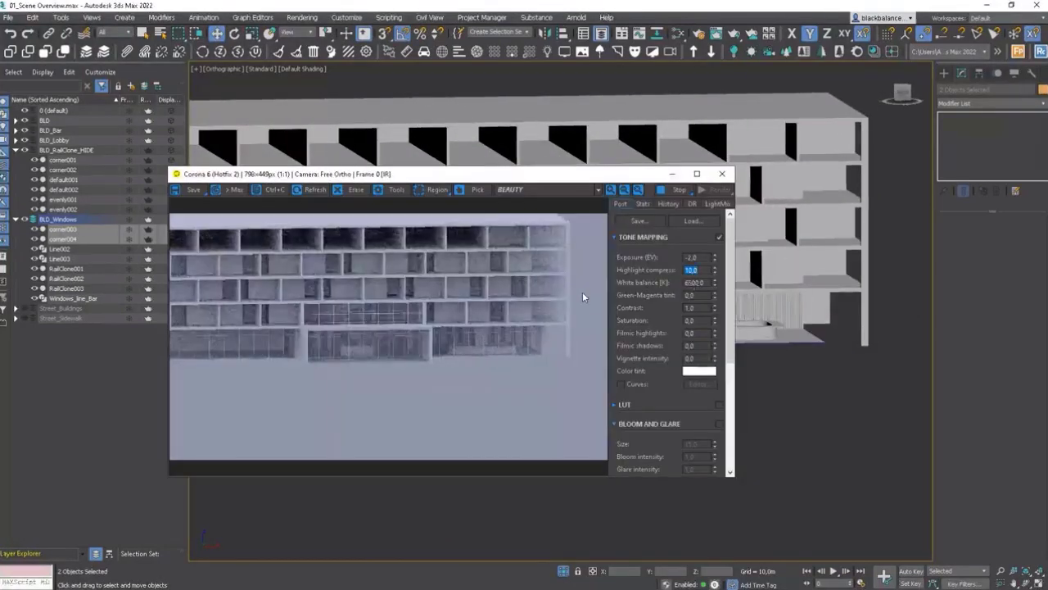
scroll(795, 353, "up", 5)
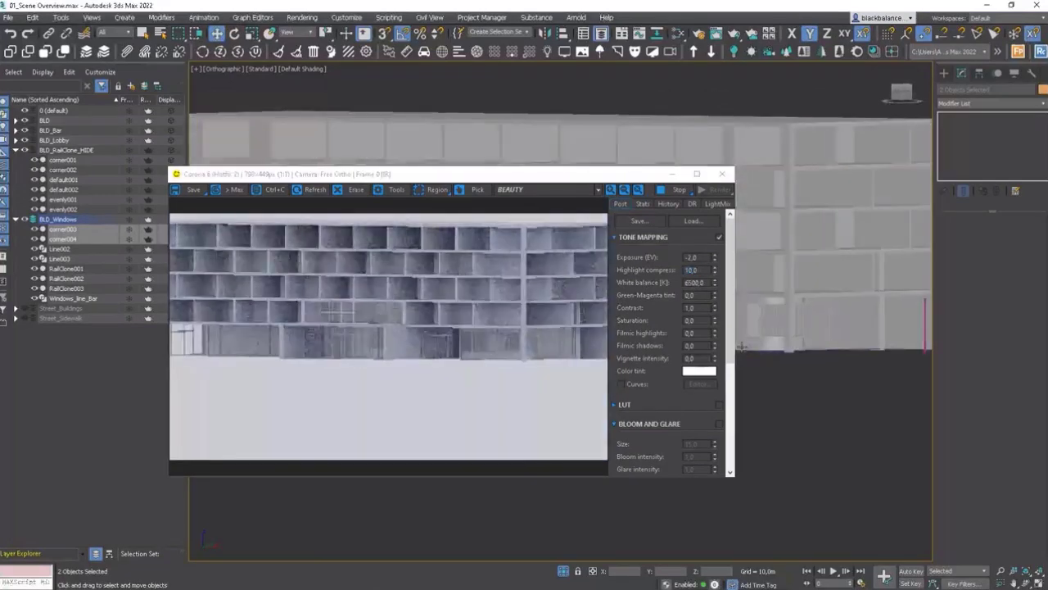
middle_click_drag(743, 348, 795, 354, "alt")
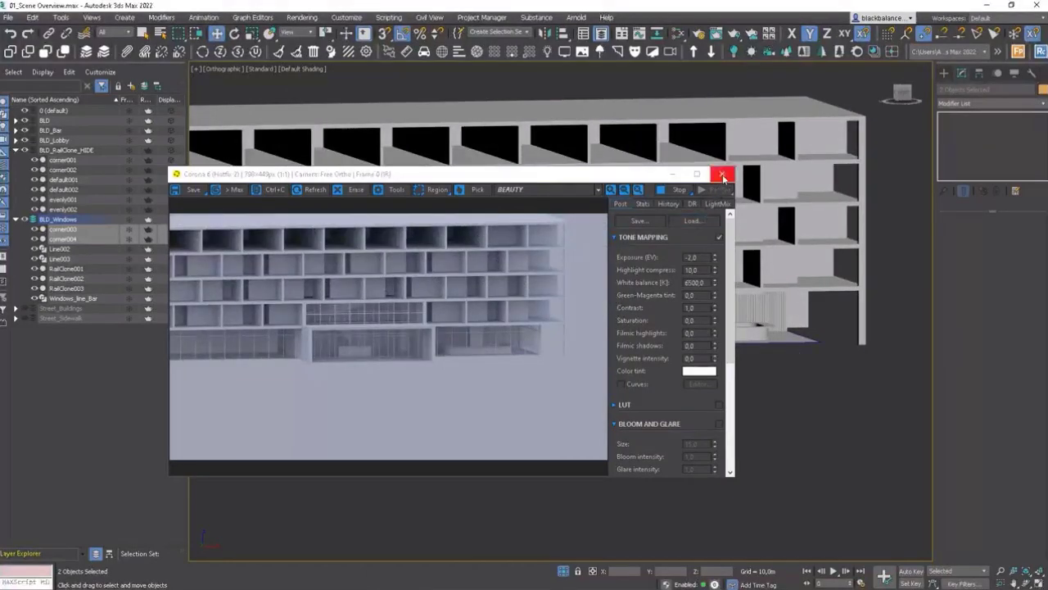
left_click(722, 175)
Step: Isolate the RailClone002 facade and convert it to an editable poly
mouse_move(496, 348)
middle_mouse_down("alt")
mouse_move(635, 346)
mouse_move(599, 355)
middle_mouse_up("alt")
left_click(571, 346)
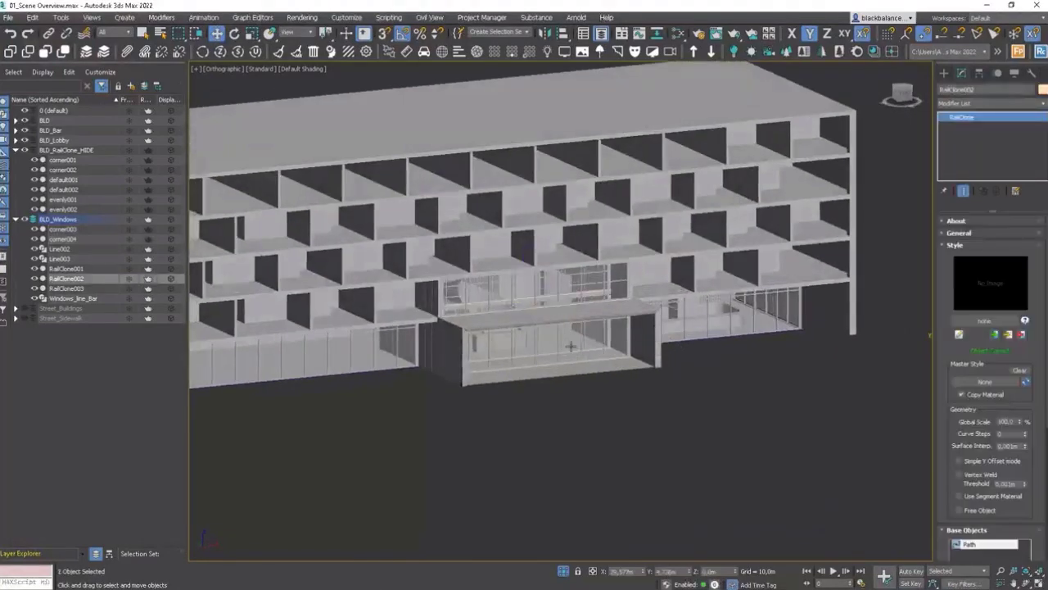
key("alt+q")
middle_click_drag(569, 346, 646, 358, "alt")
right_click(646, 358)
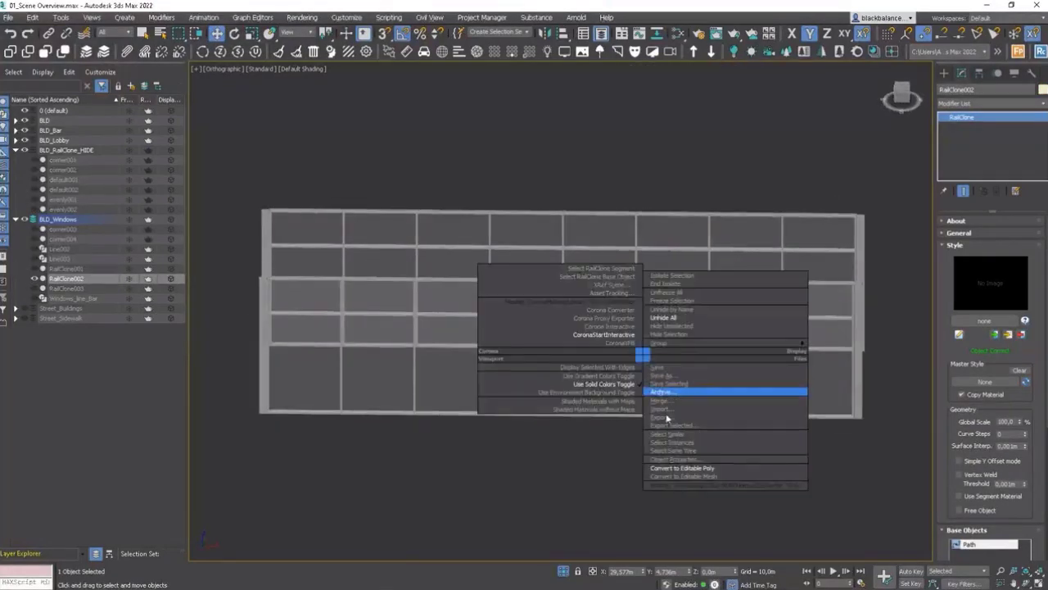
left_click(690, 468)
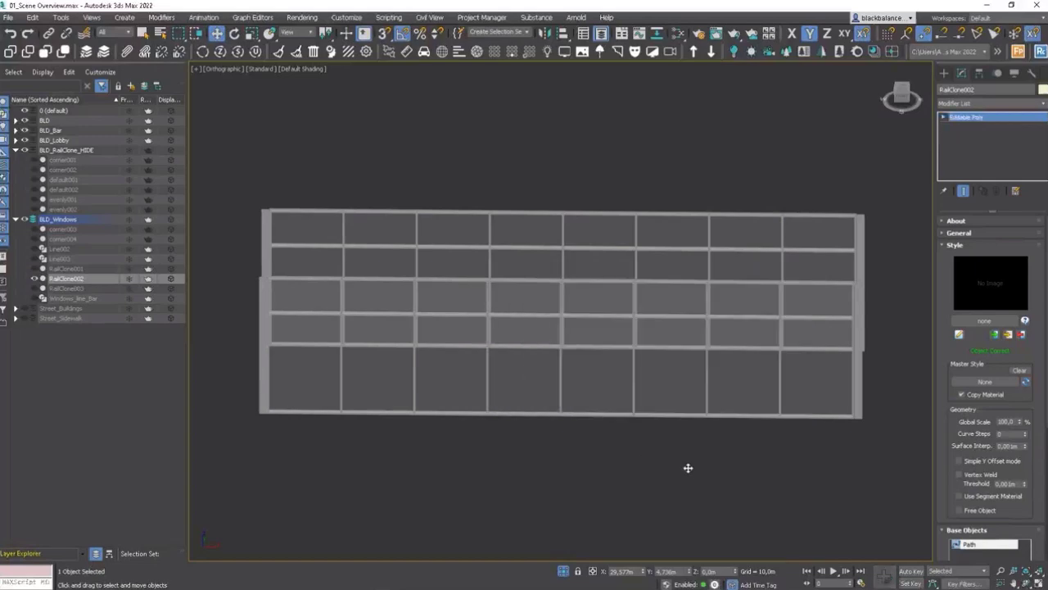
Step: Select the polygons of the two central lower glass panels and detach them as a separate object
left_click(1001, 234)
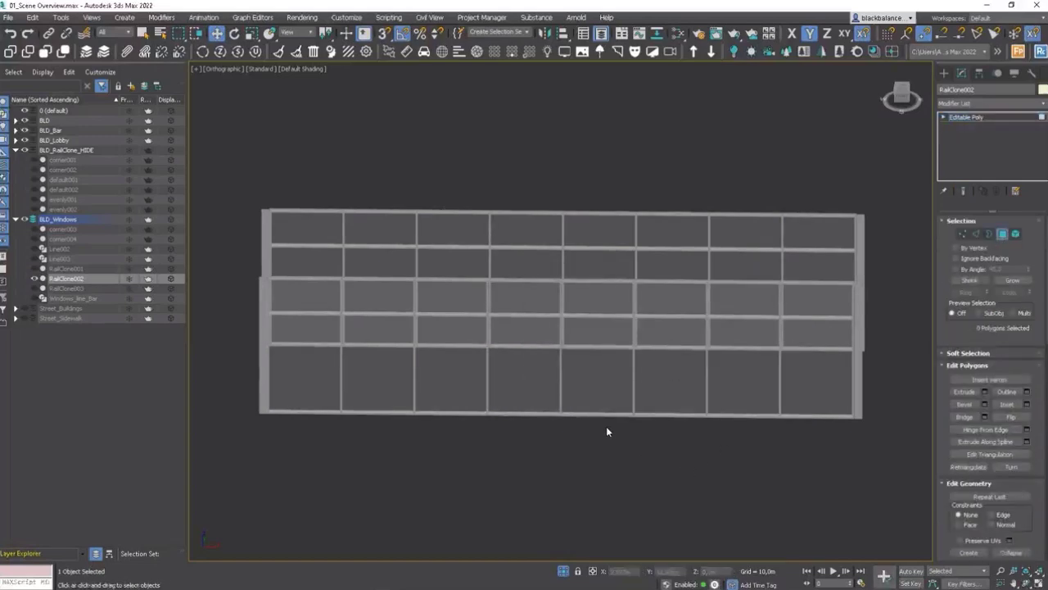
left_click_drag(606, 426, 575, 386)
key("z")
mouse_move(587, 383)
middle_mouse_down("alt")
mouse_move(587, 349)
mouse_move(587, 385)
middle_mouse_up("alt")
left_click_drag(567, 464, 451, 341, "ctrl")
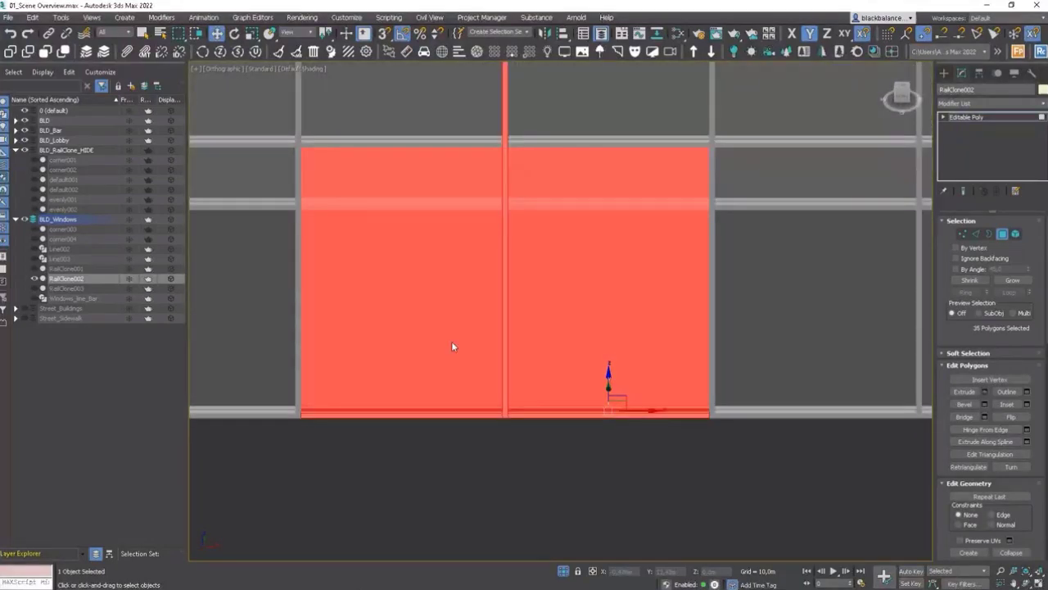
scroll(451, 341, "down", 4)
middle_click_drag(451, 340, 512, 210, "alt")
middle_click_drag(508, 268, 488, 289, "alt")
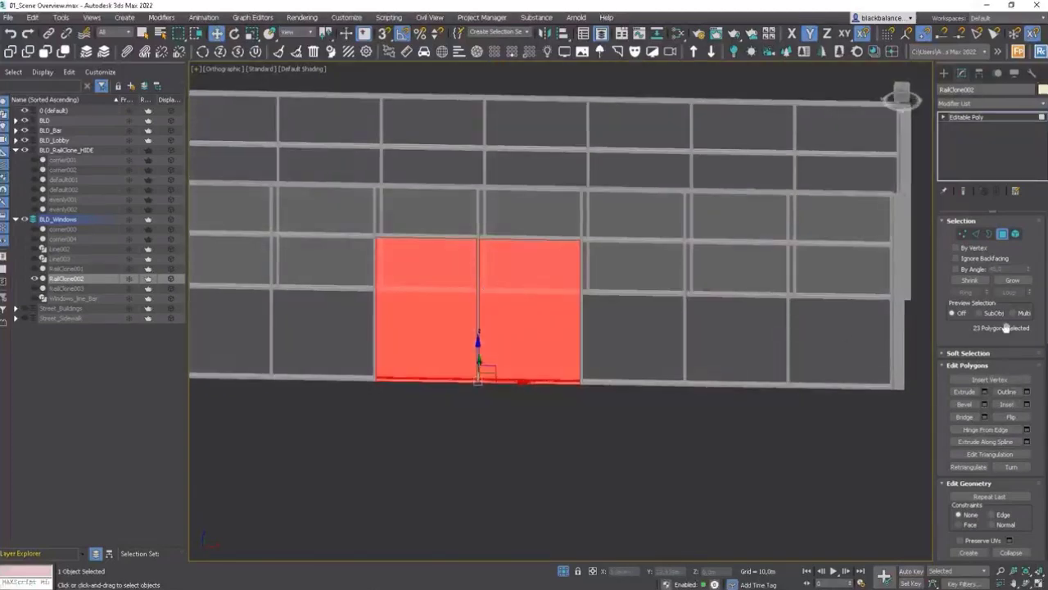
left_click_drag(1030, 512, 1037, 346)
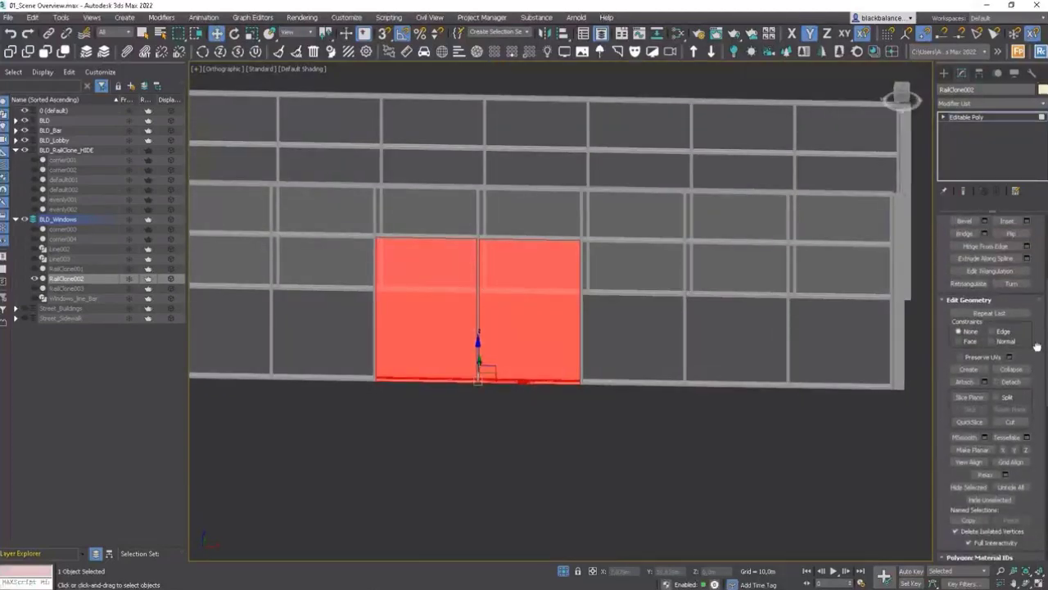
left_click(1021, 383)
left_click(559, 306)
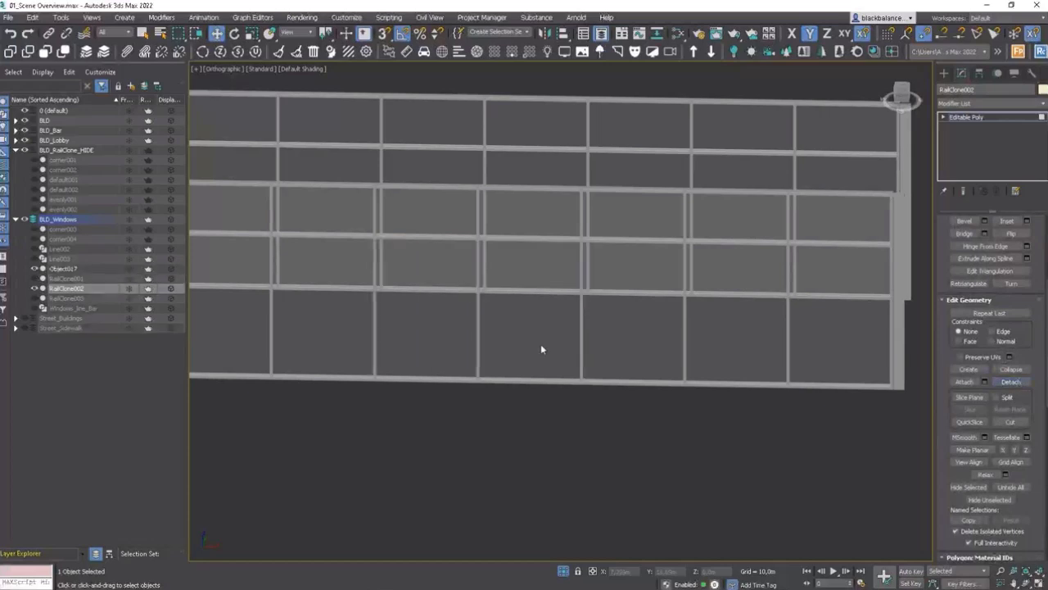
Step: Delete the detached panel object from the facade
left_click(971, 117)
left_click(500, 363)
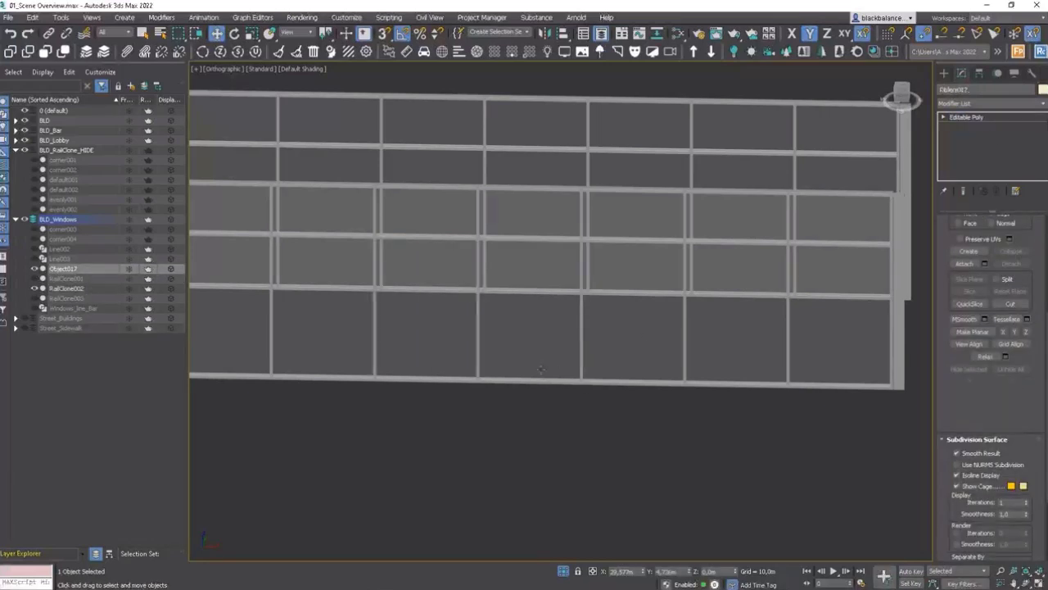
key("Delete")
left_click(475, 364)
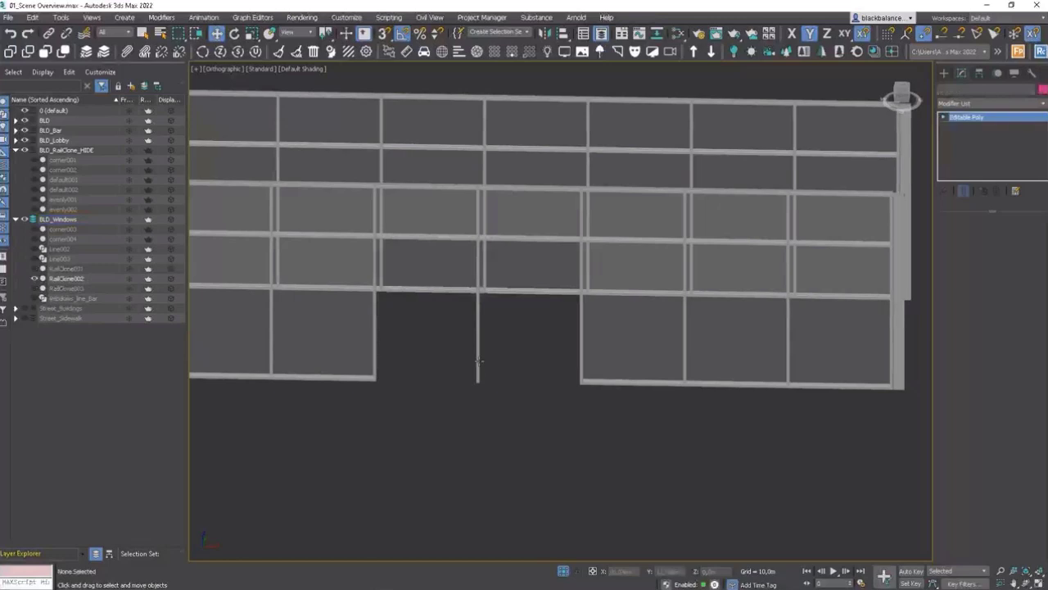
Step: Select vertices around the door opening and move them with vertex snapping to adjust the frame
key("1")
left_click_drag(507, 362, 451, 404)
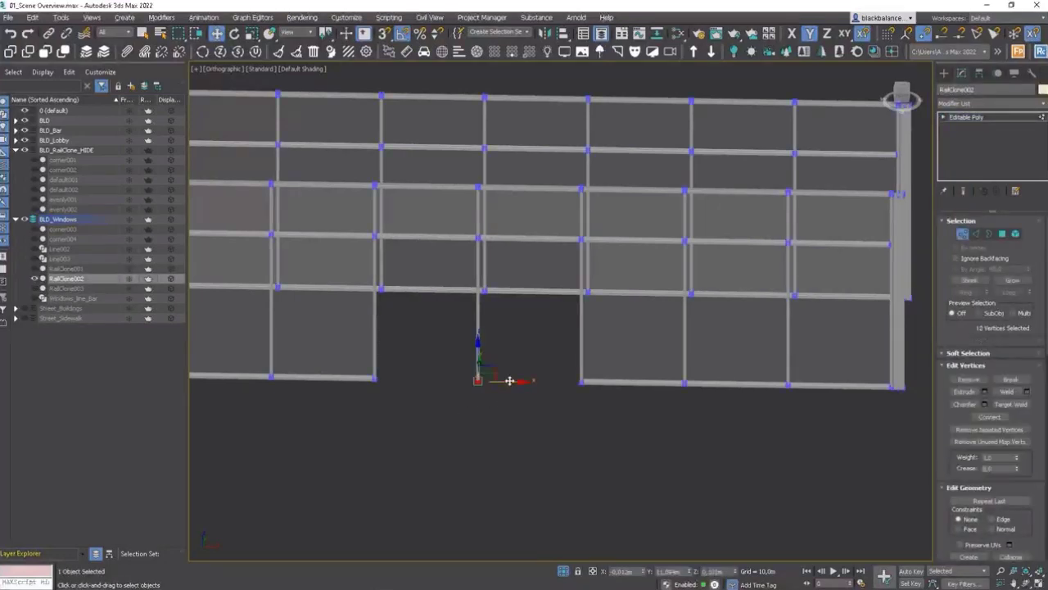
middle_click_drag(451, 404, 494, 310, "alt")
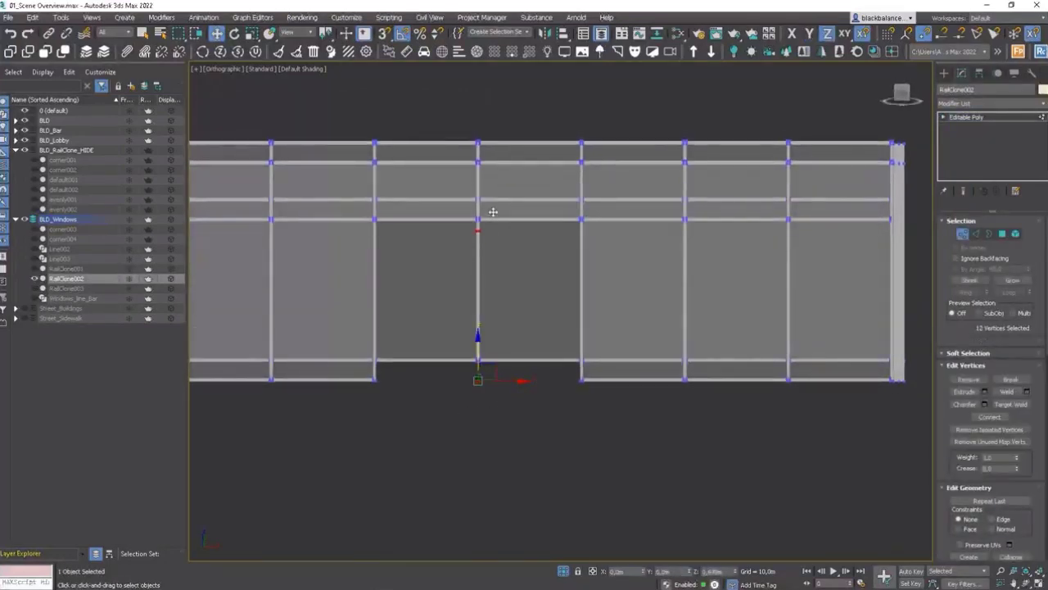
scroll(492, 380, "up", 5)
scroll(510, 356, "down", 5)
middle_click_drag(510, 355, 491, 274, "alt")
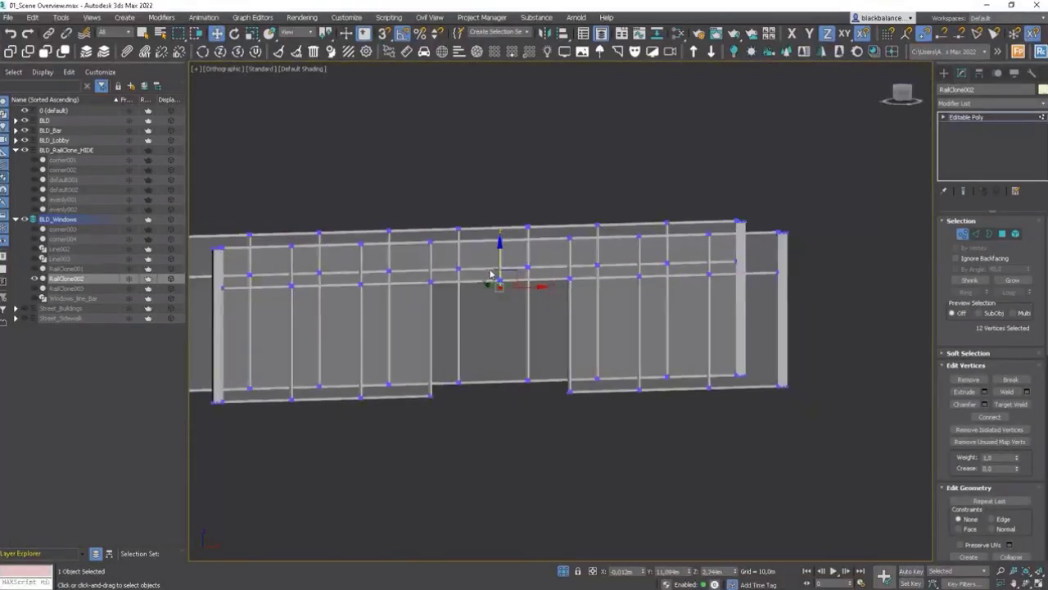
scroll(492, 275, "up", 5)
left_click_drag(556, 373, 580, 314)
scroll(595, 330, "down", 7)
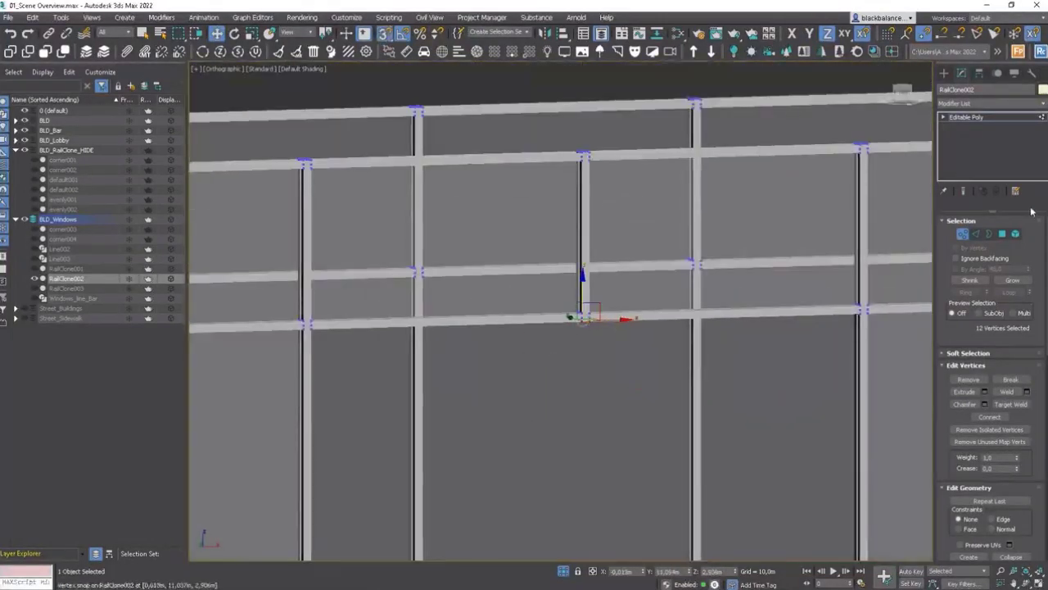
left_click(963, 235)
scroll(599, 339, "down", 5)
middle_click_drag(593, 404, 567, 381)
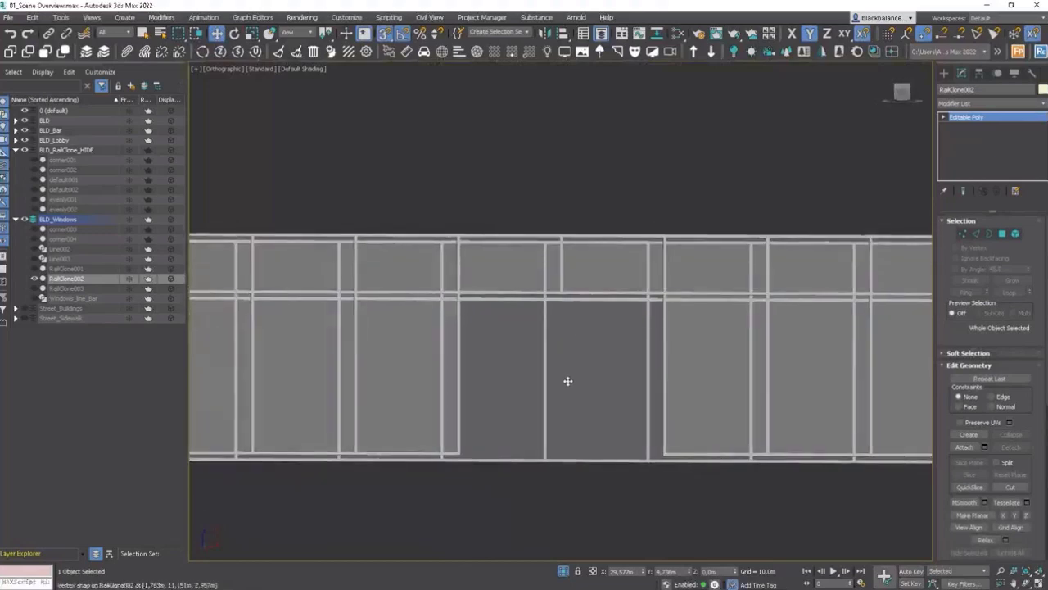
Step: Delete the bottom frame polygons beneath the door opening
key("5")
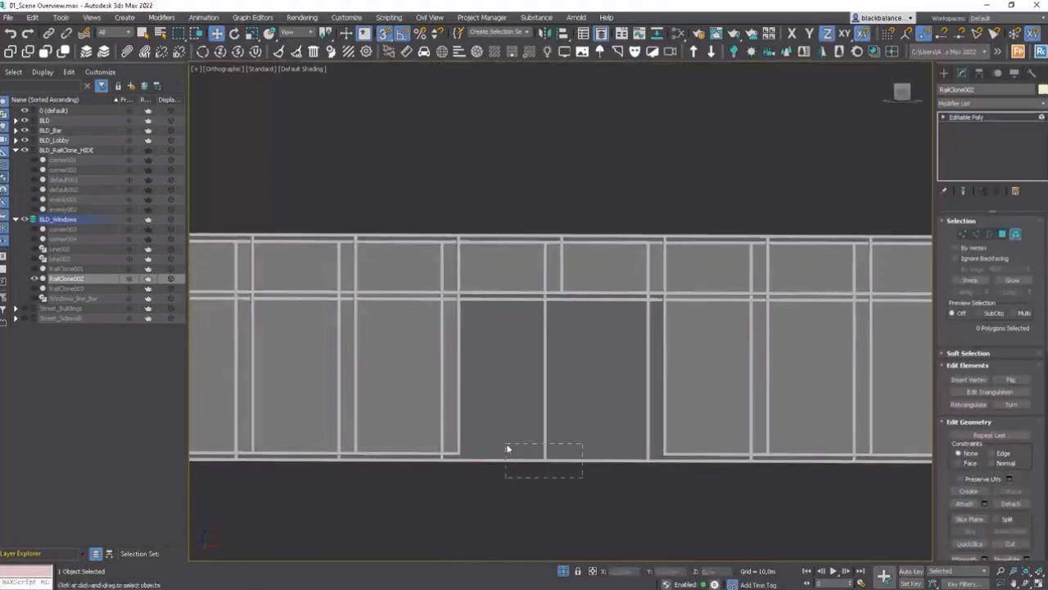
left_click(508, 445)
key("Delete")
Step: Move the central mullion's bottom vertices up to the transom with vertex snapping to clear the door opening
key("1")
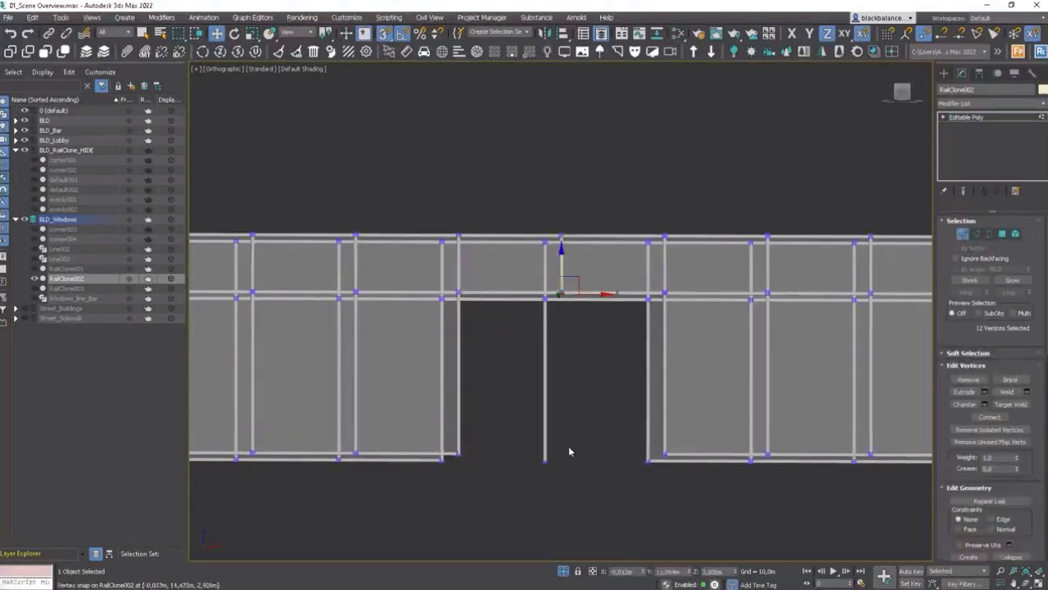
left_click(547, 453)
left_click_drag(550, 447, 548, 304)
scroll(548, 304, "up", 8)
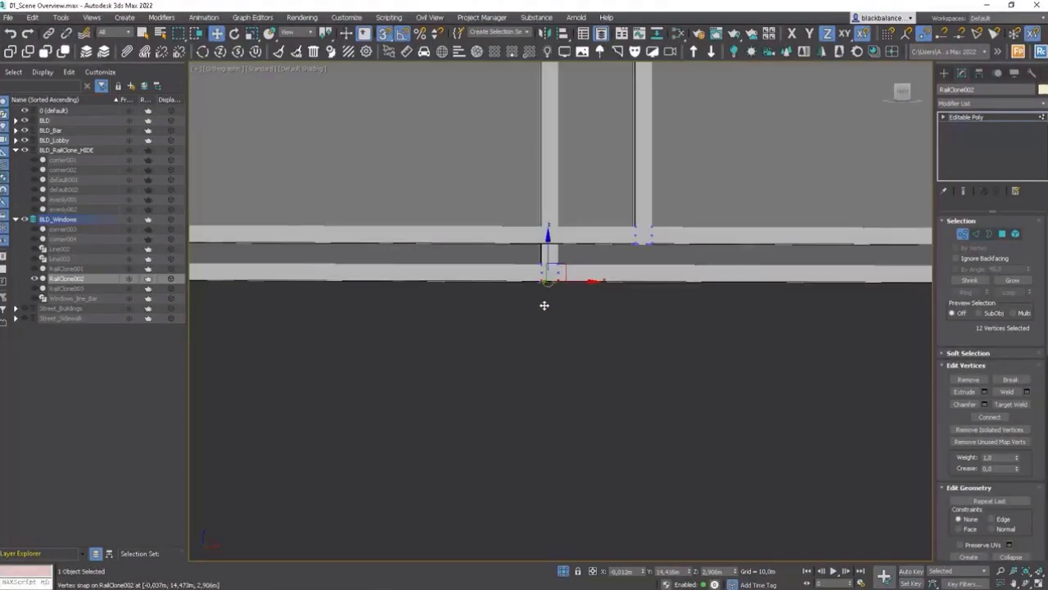
left_click(963, 235)
scroll(592, 301, "down", 14)
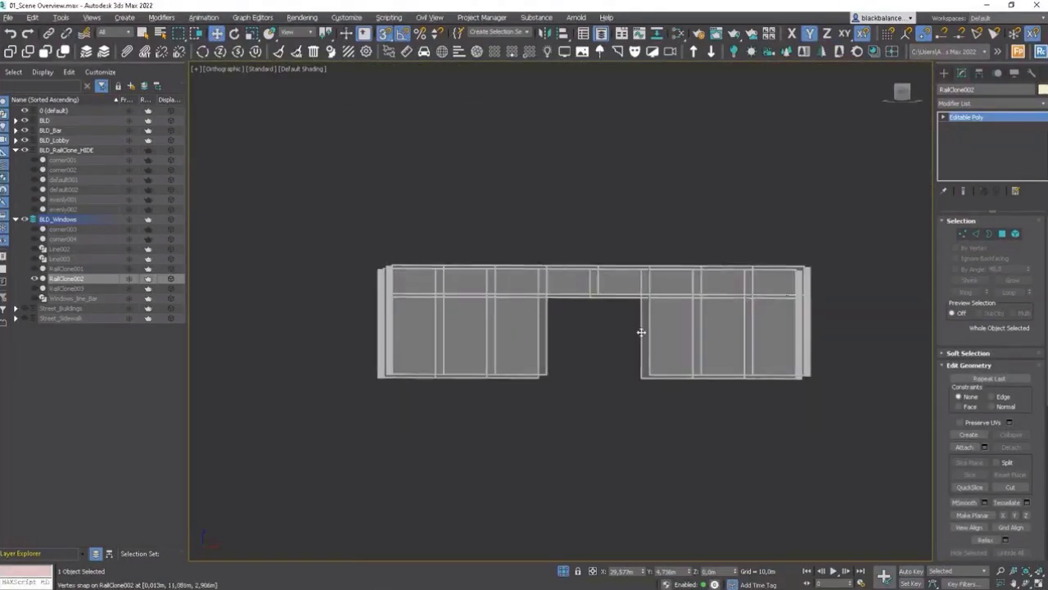
Step: Select an adjacent glass panel with its frame and place a copy of it into the door opening with vertex snapping
middle_click_drag(642, 332, 630, 370, "alt")
scroll(678, 417, "up", 4)
key("5")
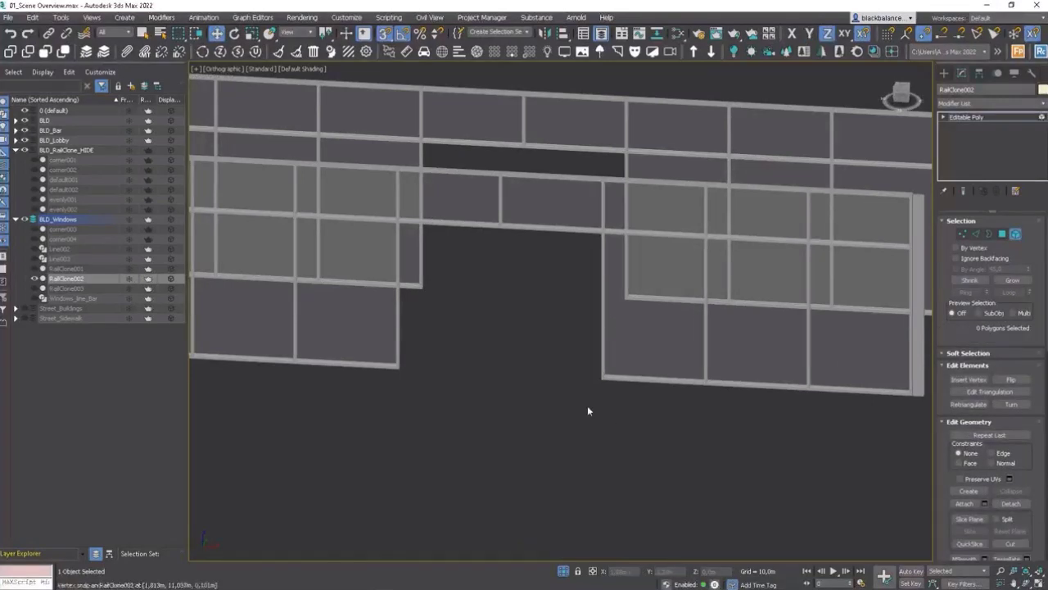
left_click_drag(720, 364, 720, 365)
left_click(752, 341, "alt")
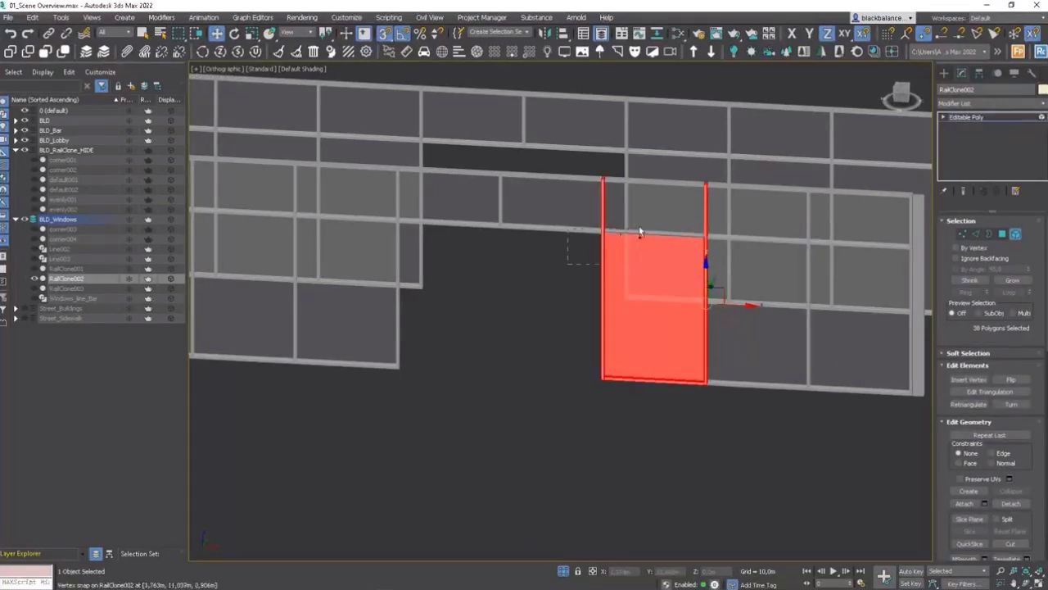
left_click_drag(630, 234, 631, 234, "ctrl")
middle_click_drag(680, 176, 696, 135, "alt")
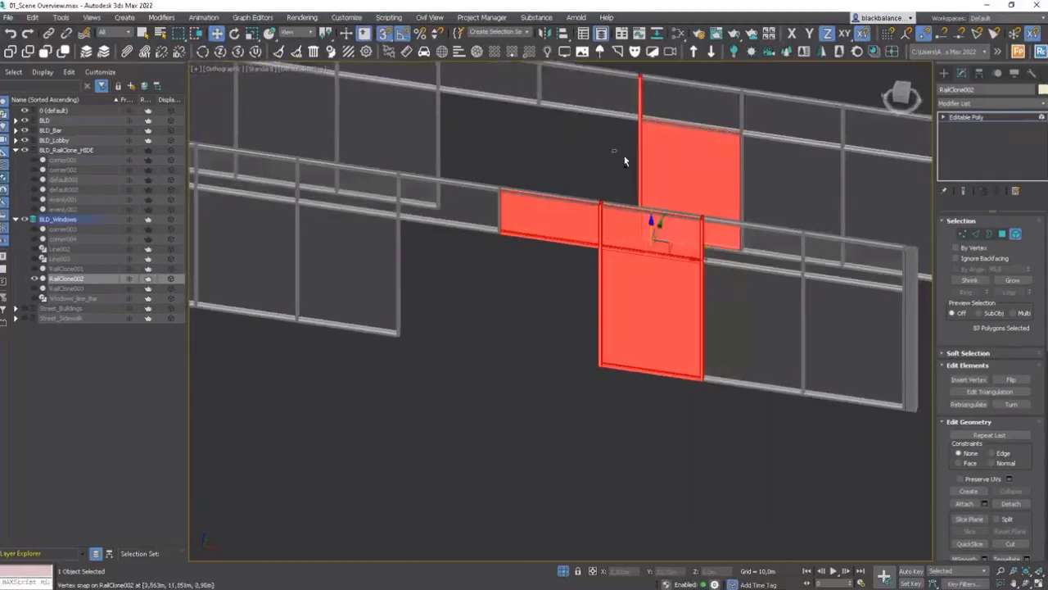
left_click(672, 190, "alt")
left_click(610, 214, "alt")
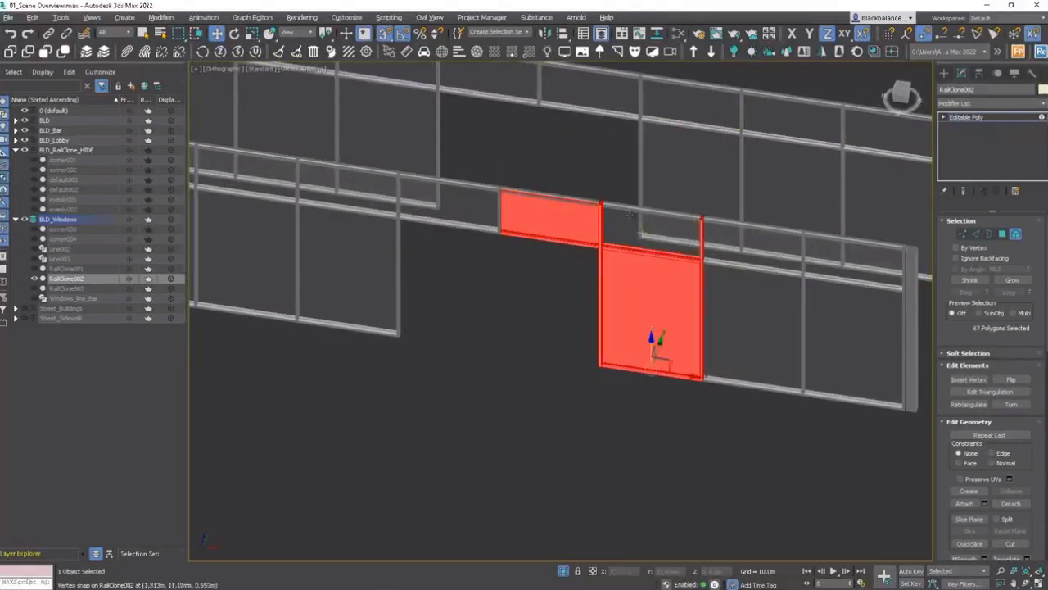
left_click(555, 204, "alt")
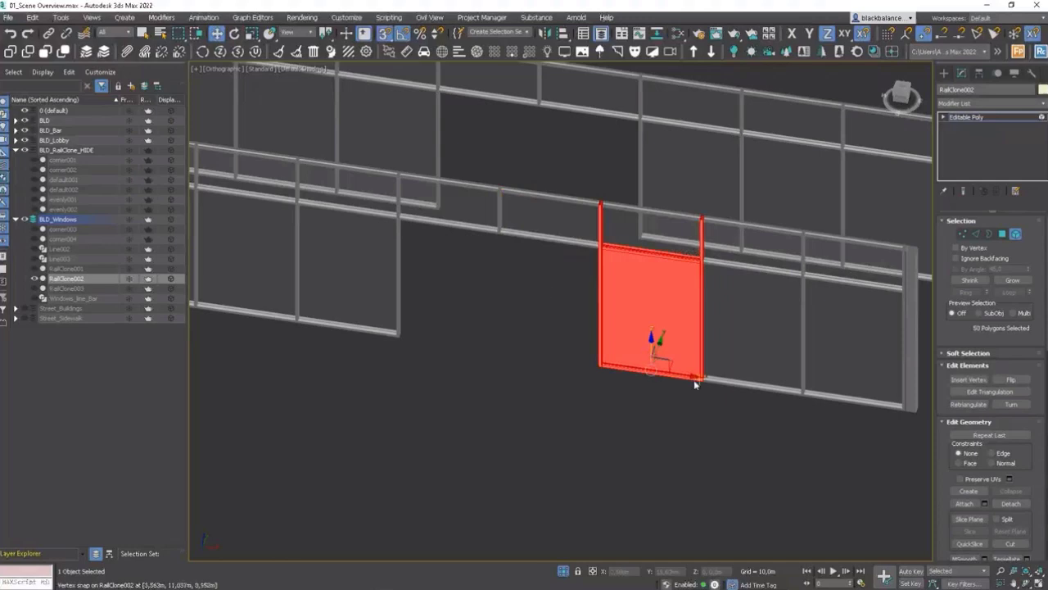
left_click_drag(694, 382, 545, 349)
key("Return")
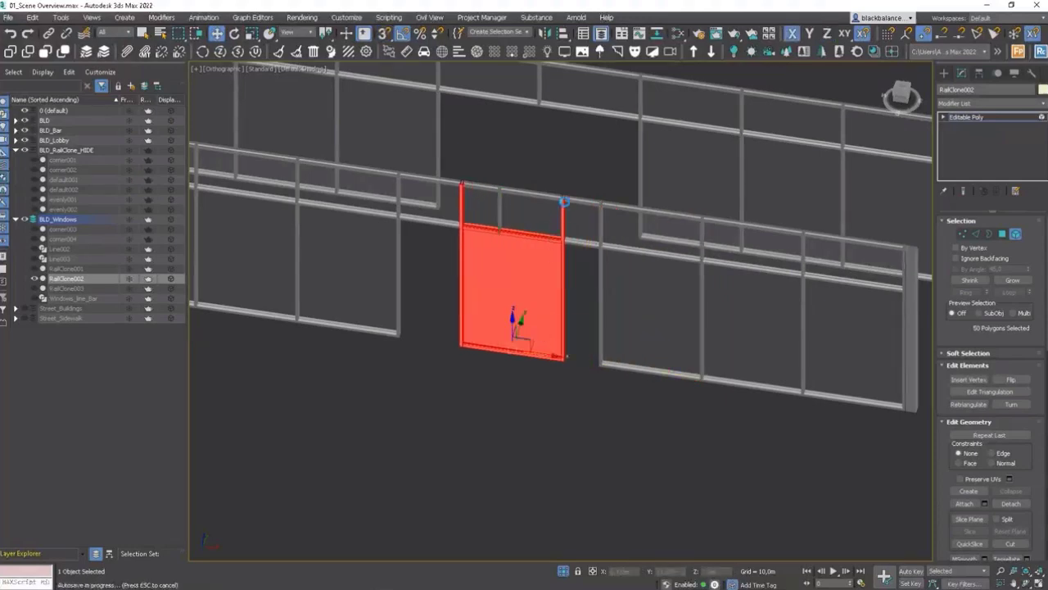
Step: In top view, move the door panel element forward so it sits in front of the facade plane
key("1")
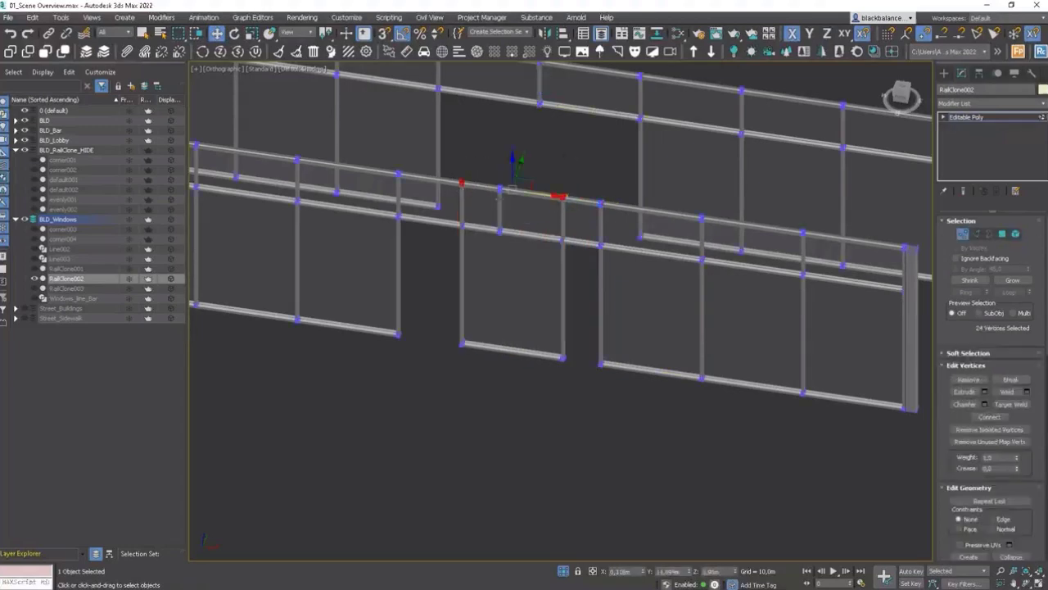
scroll(597, 248, "up", 5)
key("s")
left_click_drag(539, 163, 420, 274)
left_click(1015, 234)
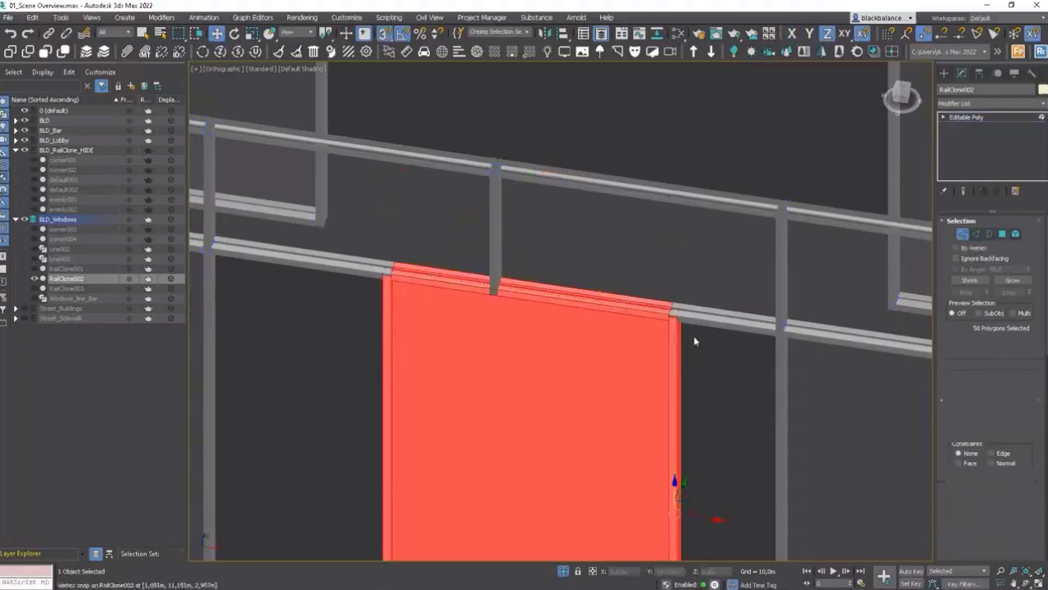
scroll(688, 334, "down", 4)
key("t")
scroll(644, 368, "up", 5)
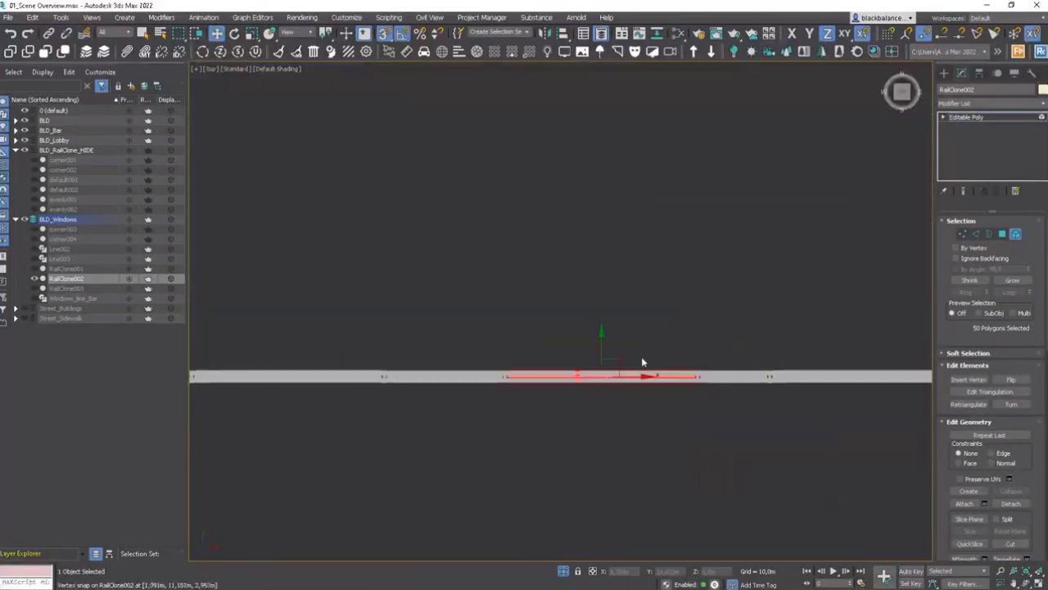
middle_click_drag(606, 334, 629, 347, "alt")
key("t")
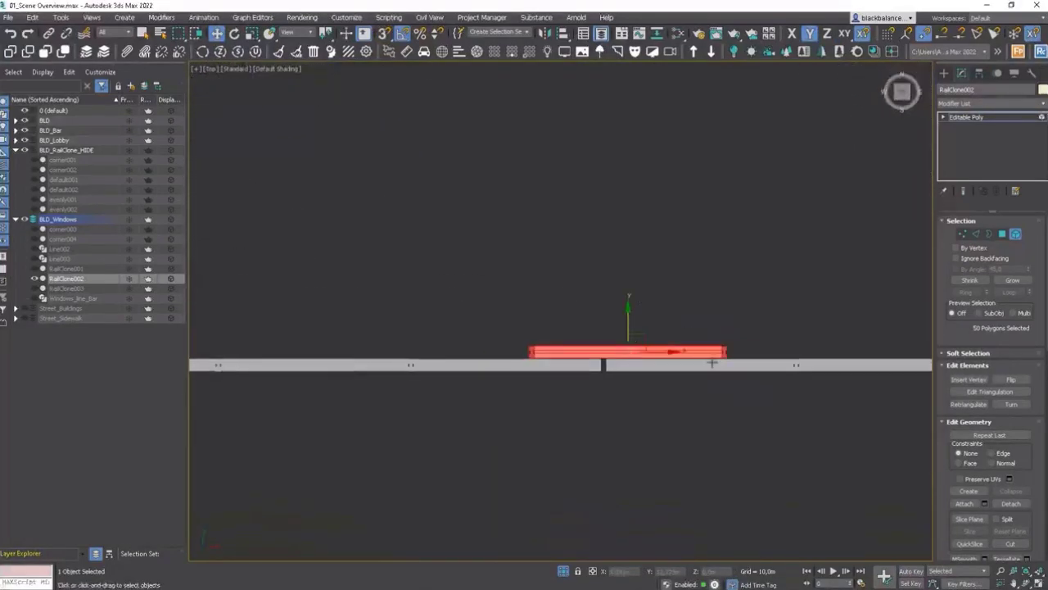
left_click_drag(670, 351, 525, 336)
scroll(916, 345, "down", 2)
key("ctrl+z")
Step: Nudge the door panel sideways to align it with the opening's frame
left_click_drag(902, 357, 531, 330, "shift")
left_click(583, 308)
mouse_move(585, 310)
middle_mouse_down("alt")
mouse_move(726, 322)
mouse_move(749, 284)
mouse_move(719, 333)
middle_mouse_up("alt")
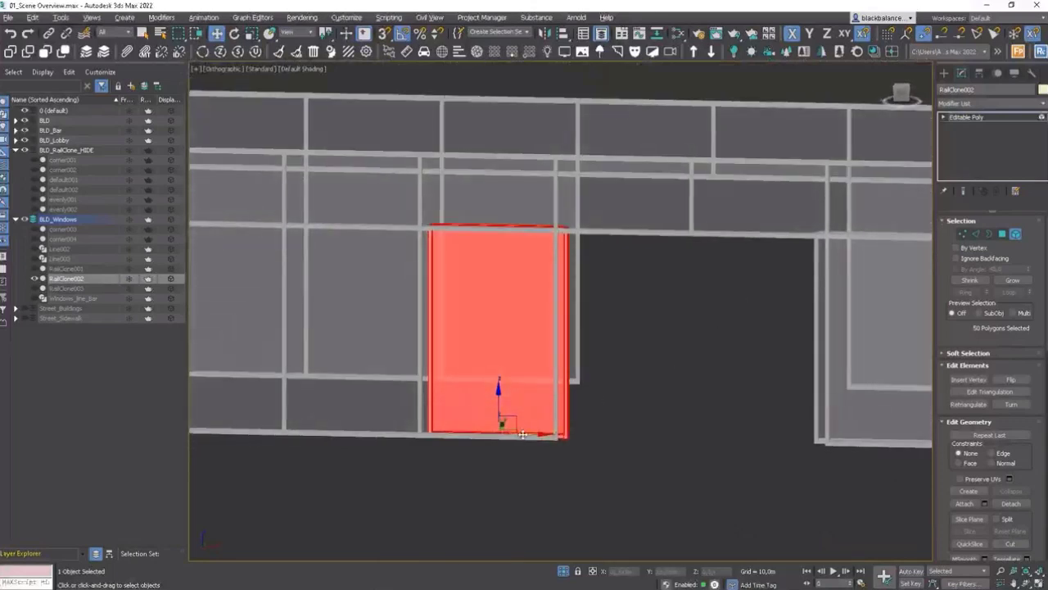
left_click_drag(522, 434, 530, 432)
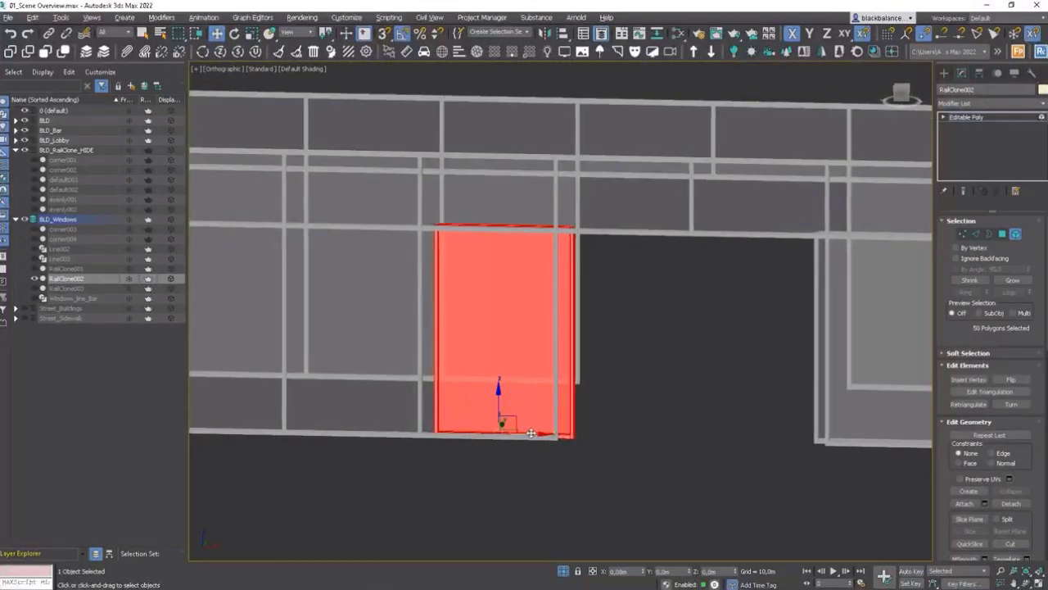
Step: Add the second door panel to the selection and move both panels back onto the rear facade line in top view
key("t")
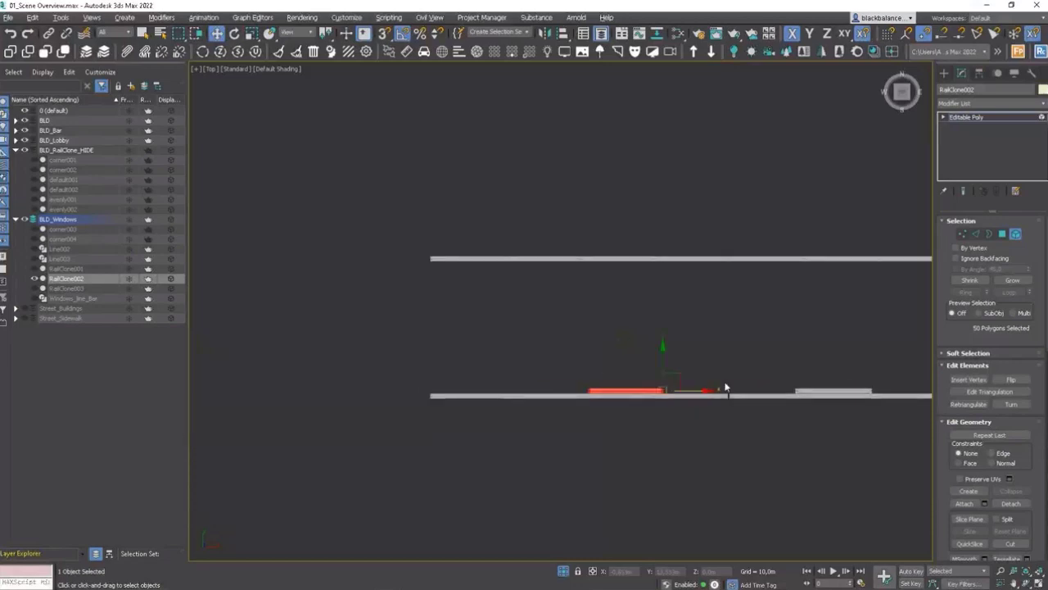
left_click_drag(559, 396, 561, 397, "ctrl")
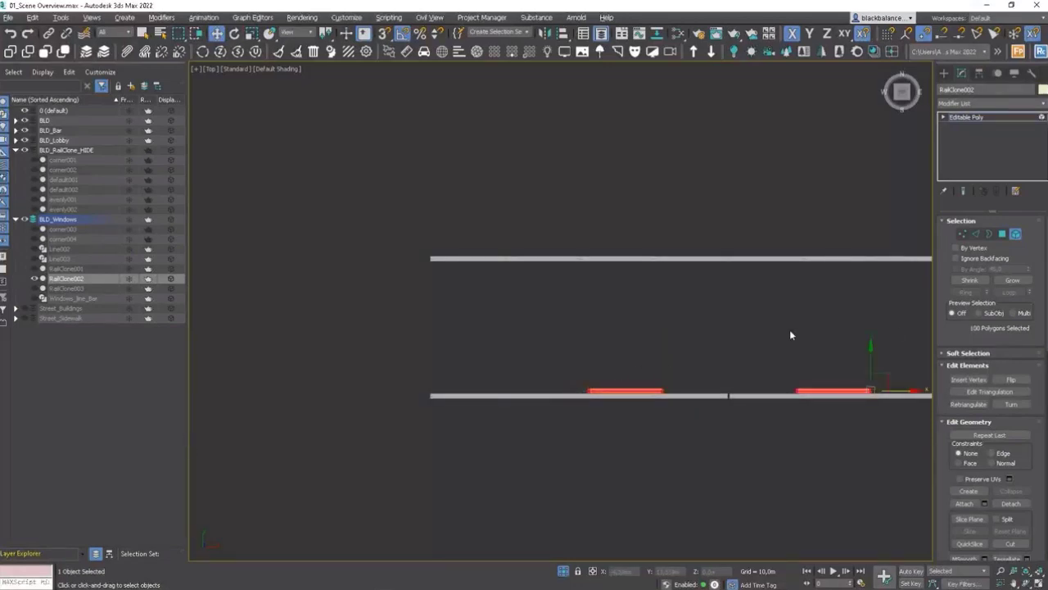
left_click_drag(869, 361, 845, 214)
key("ctrl+z")
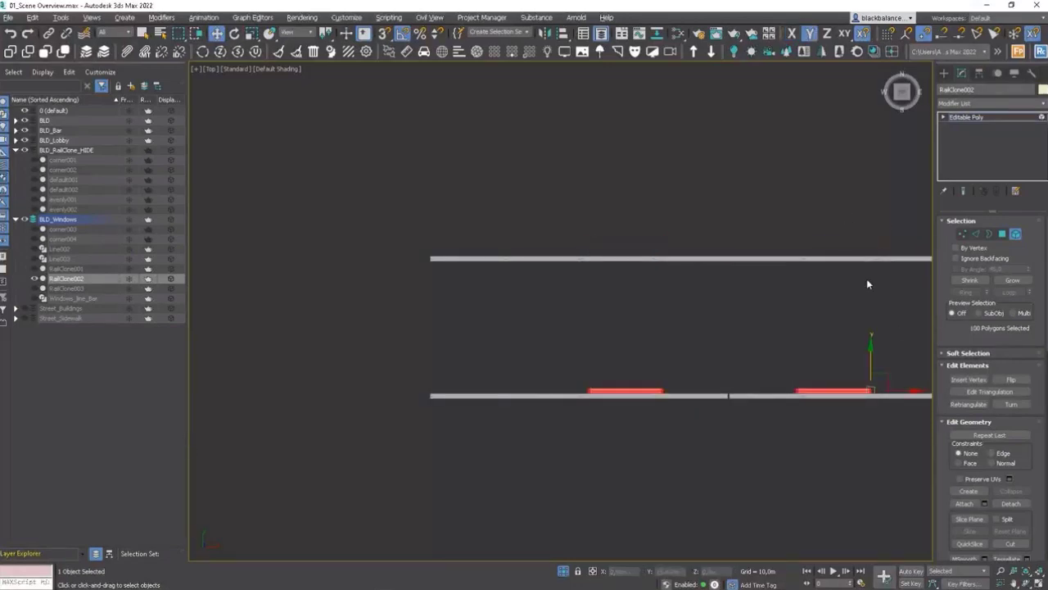
left_click_drag(869, 361, 863, 222, "shift")
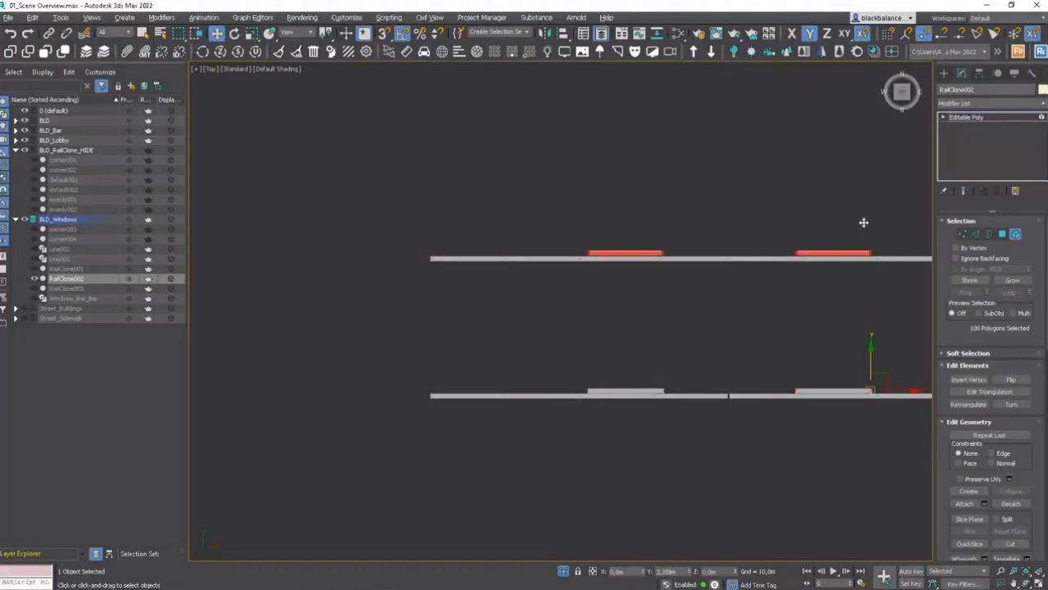
Step: Leave sub-object editing and unhide all objects without unhiding the layers
left_click(586, 301)
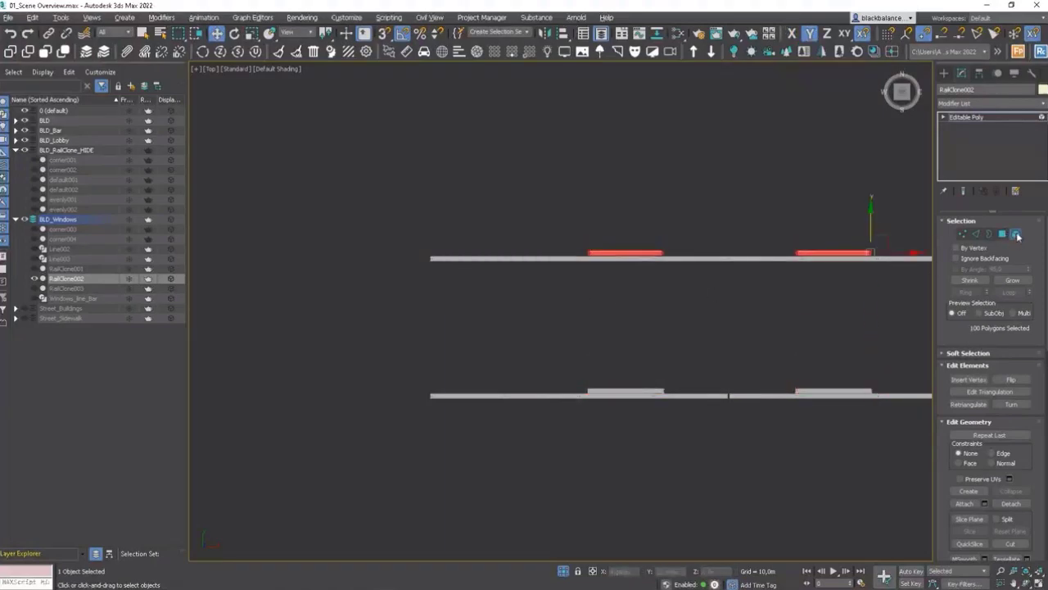
left_click(1017, 235)
middle_click_drag(818, 335, 731, 342, "alt")
right_click(729, 339)
left_click(747, 303)
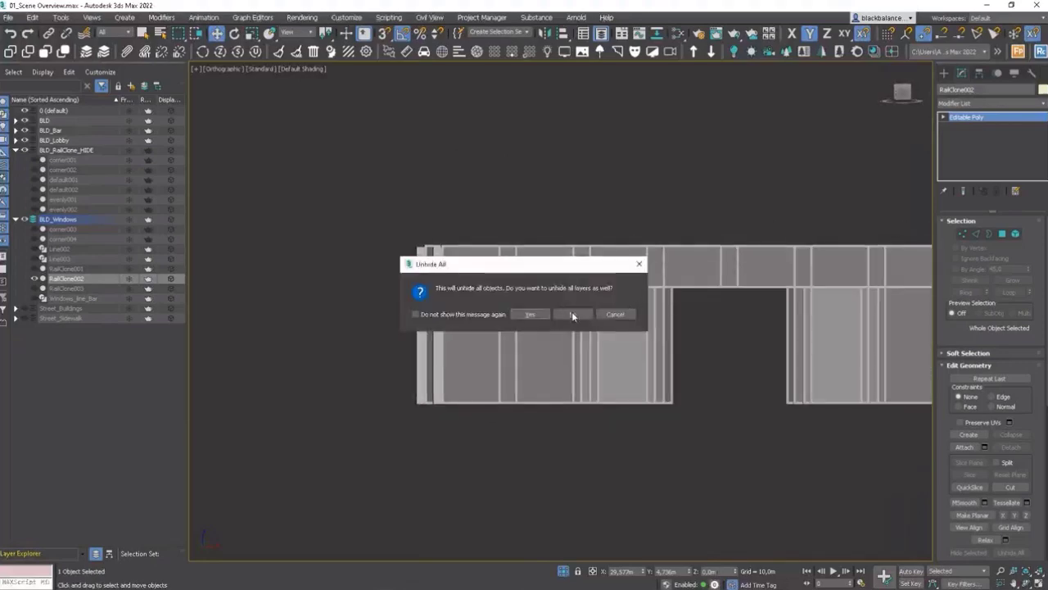
left_click(573, 314)
Step: Start a Corona interactive render of the building entrance from the perspective view
key("p")
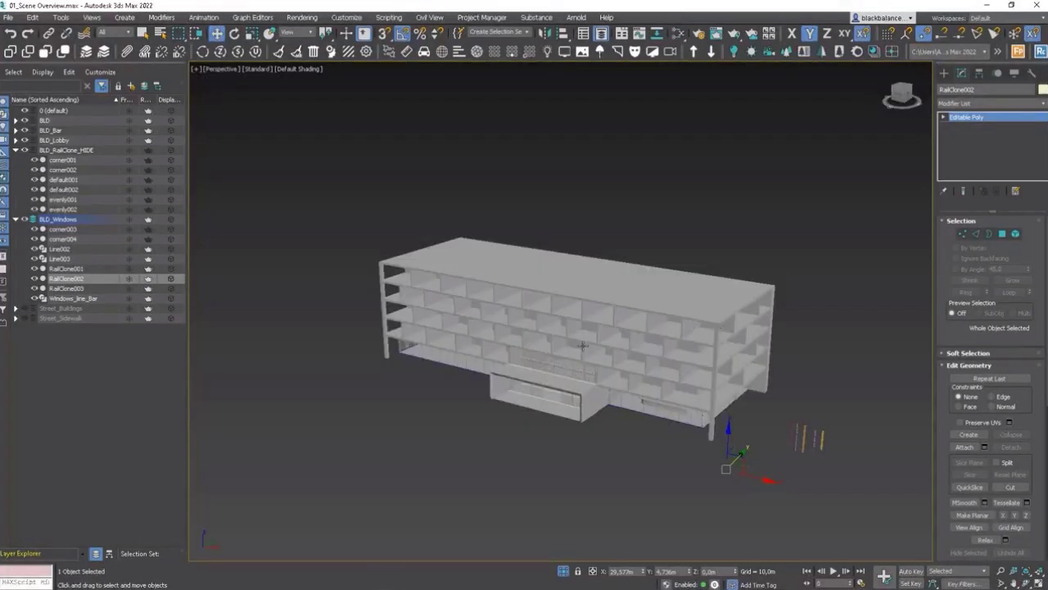
middle_click_drag(547, 371, 583, 351, "alt")
scroll(537, 386, "up", 5)
mouse_move(656, 355)
middle_mouse_down("alt")
mouse_move(672, 361)
mouse_move(653, 360)
middle_mouse_up("alt")
scroll(661, 352, "up", 4)
right_click(652, 358)
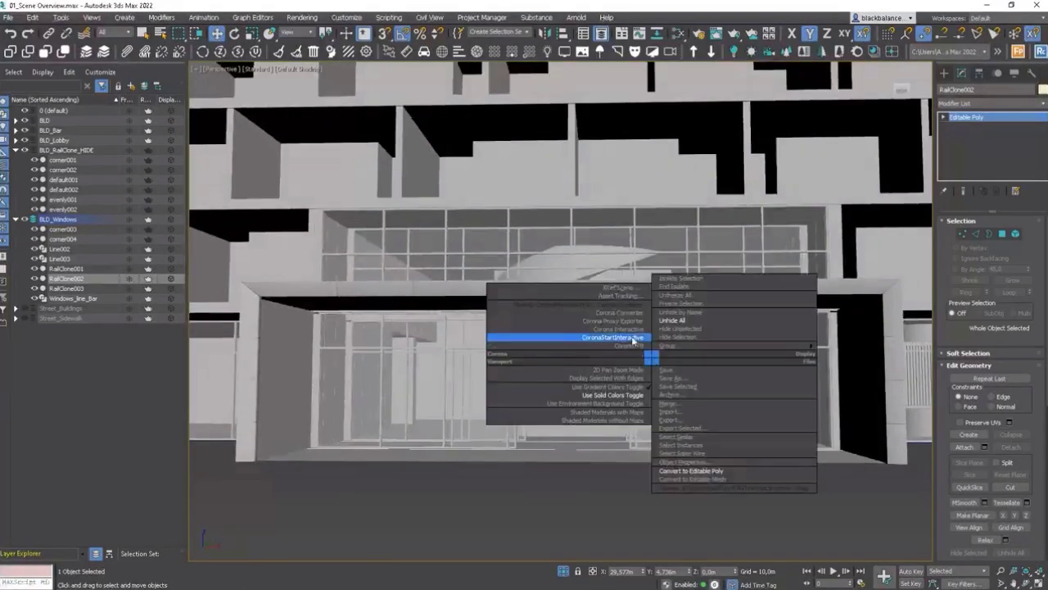
left_click(626, 336)
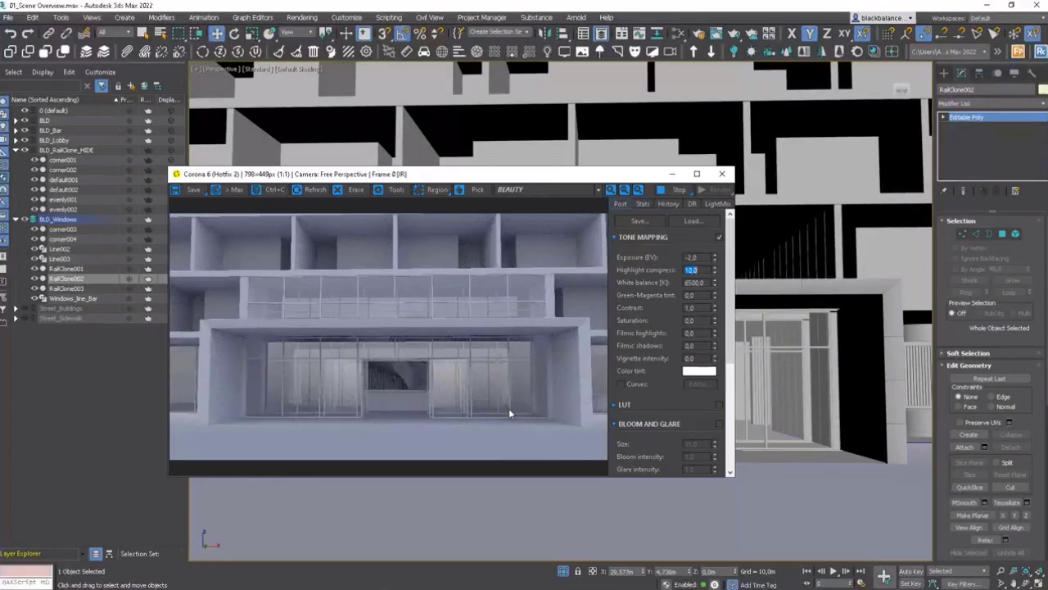
left_click(340, 435)
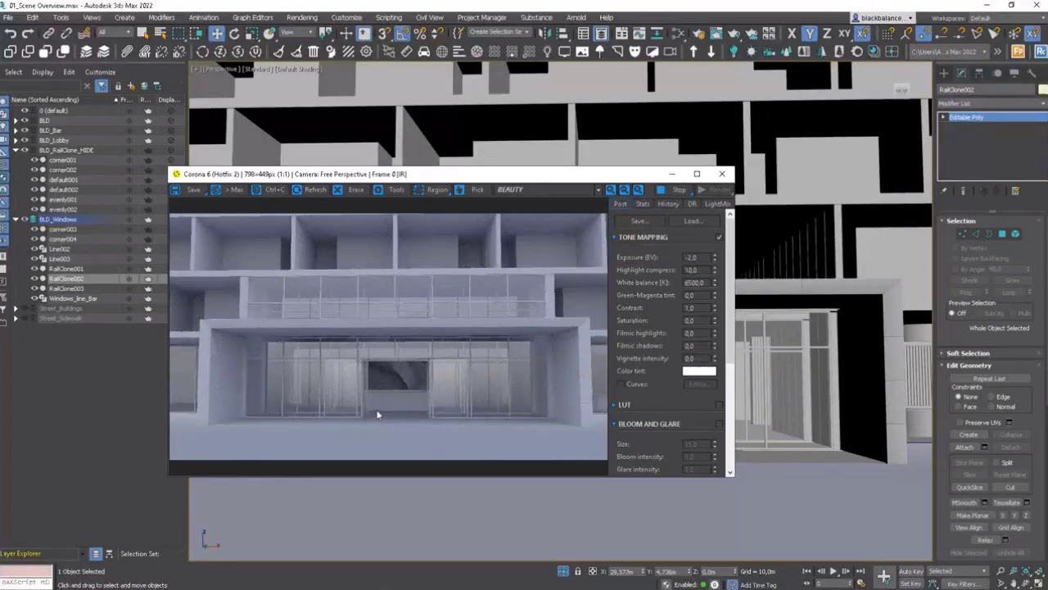